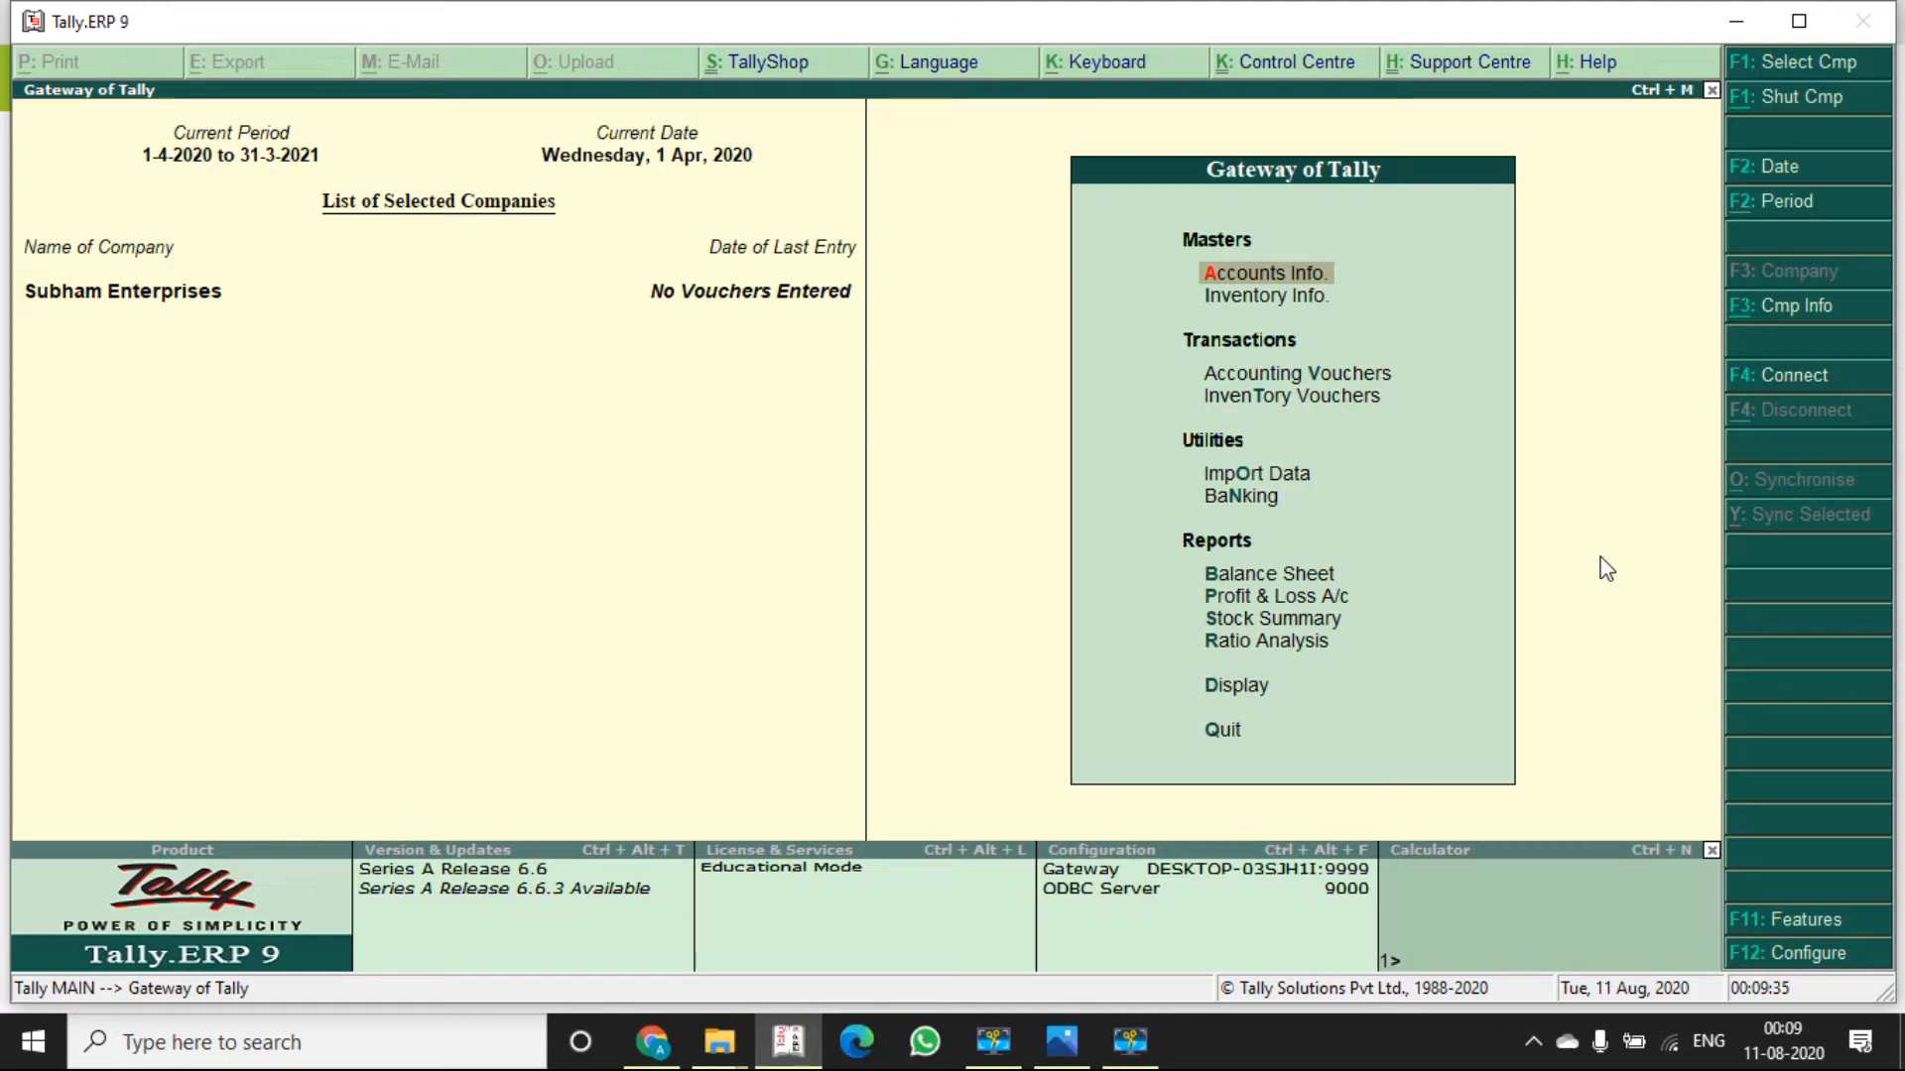
- Open accounting voucher creation for the company and select the Purchase voucher type
key(Escape)
key(Escape)
key(Down)
key(Down)
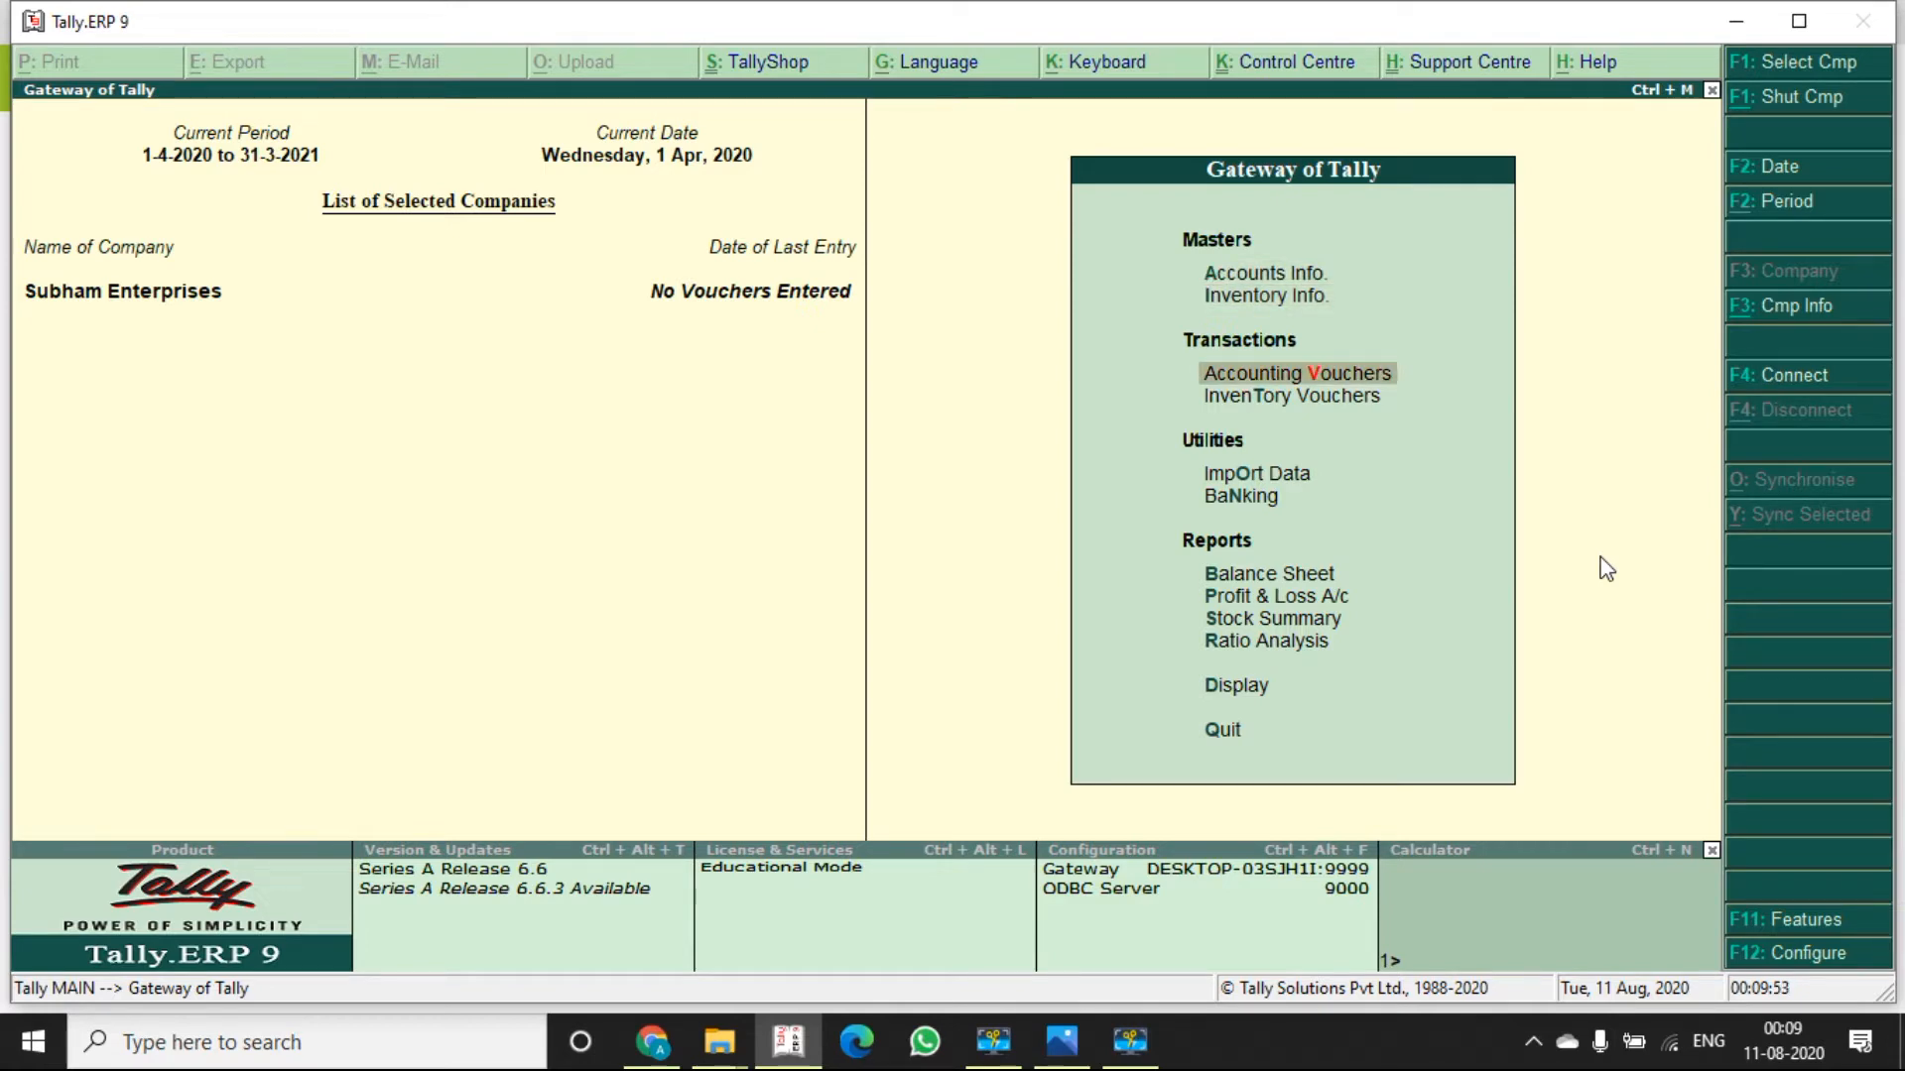
key(Return)
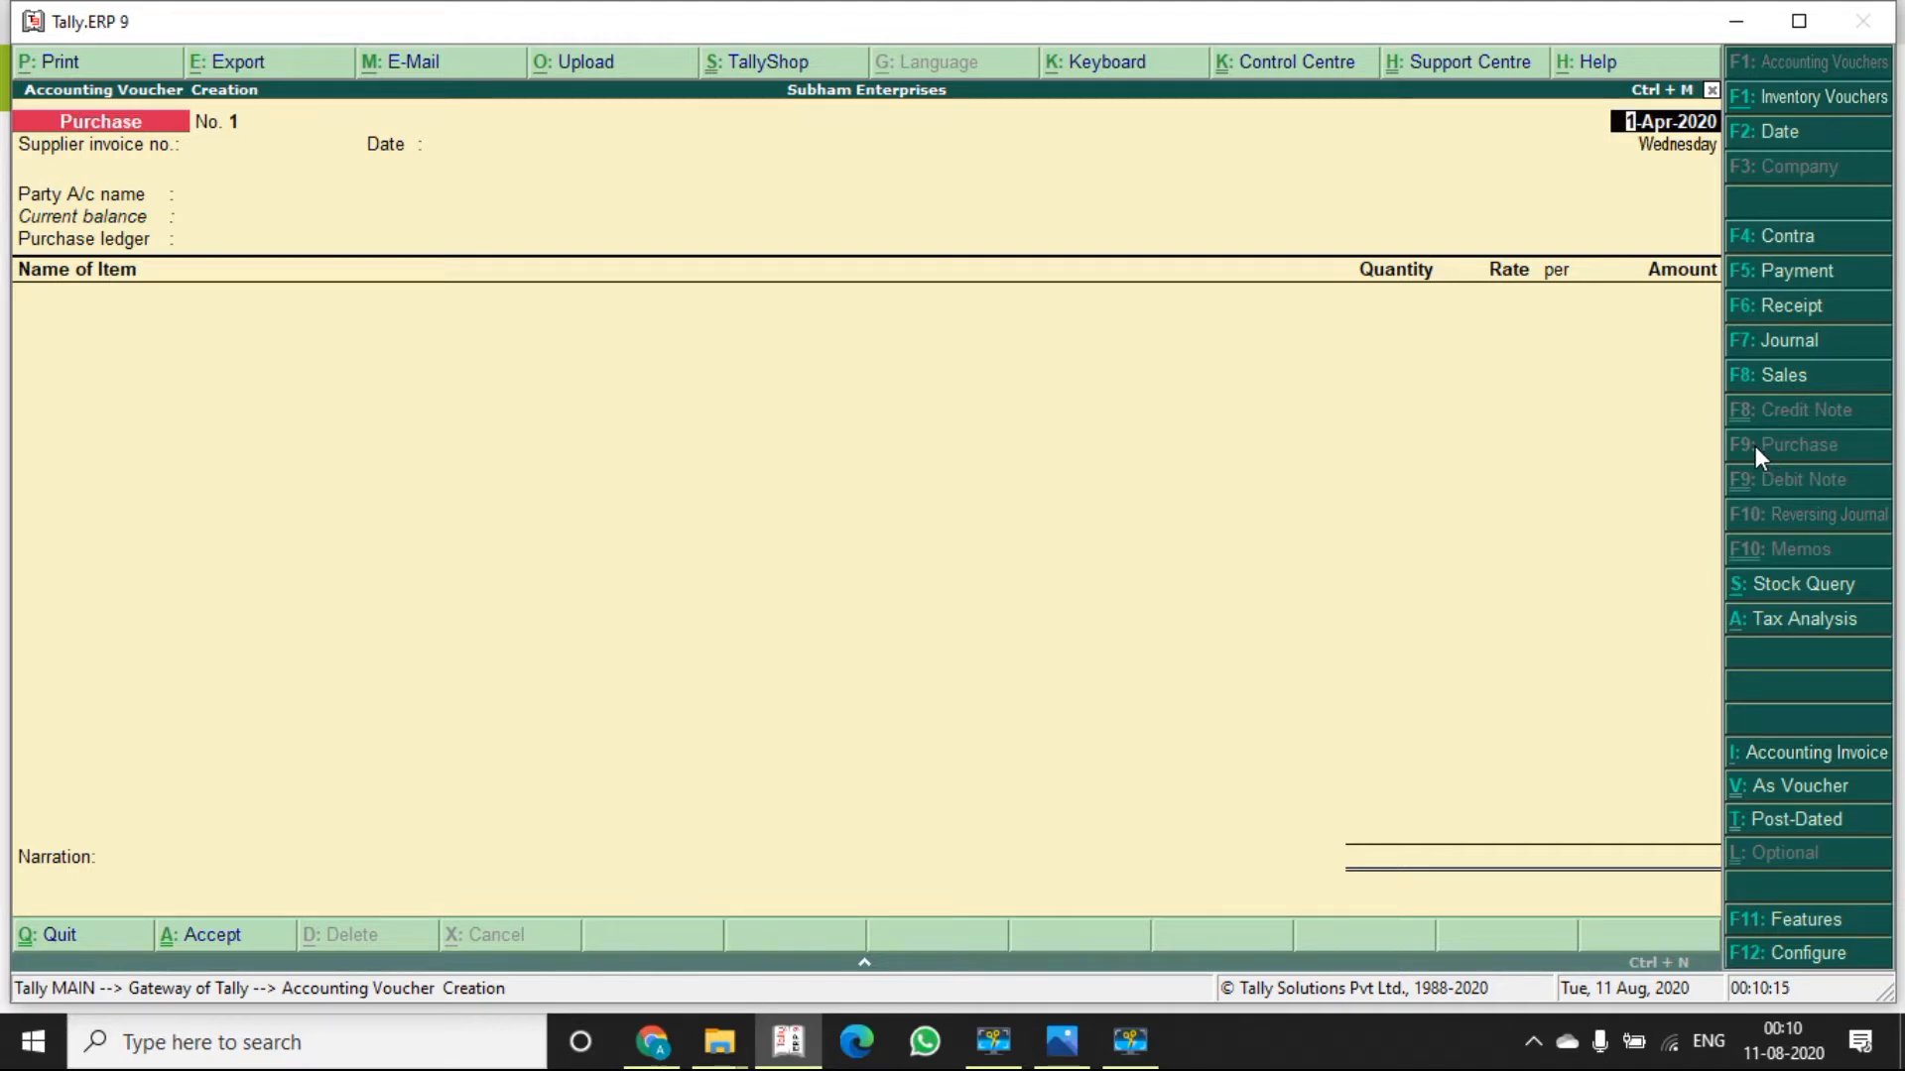
click(1437, 411)
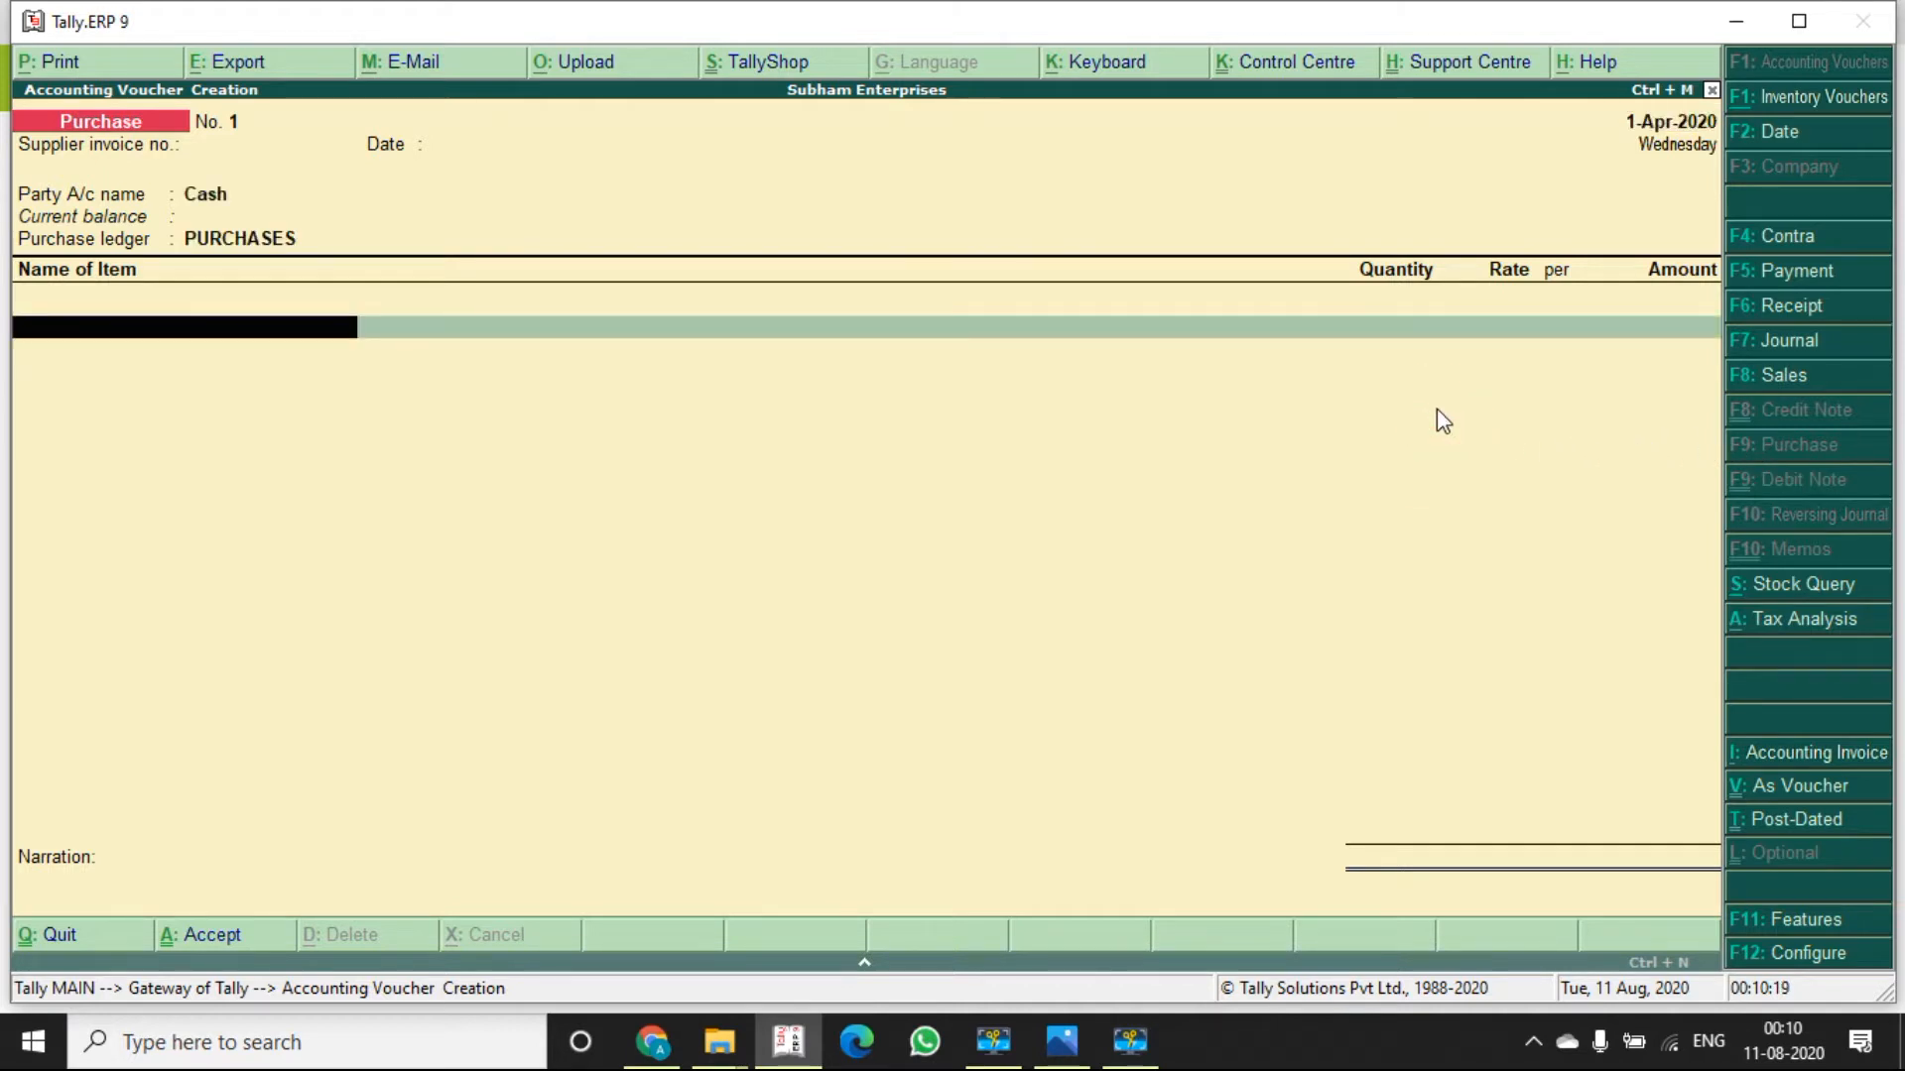
click(1748, 373)
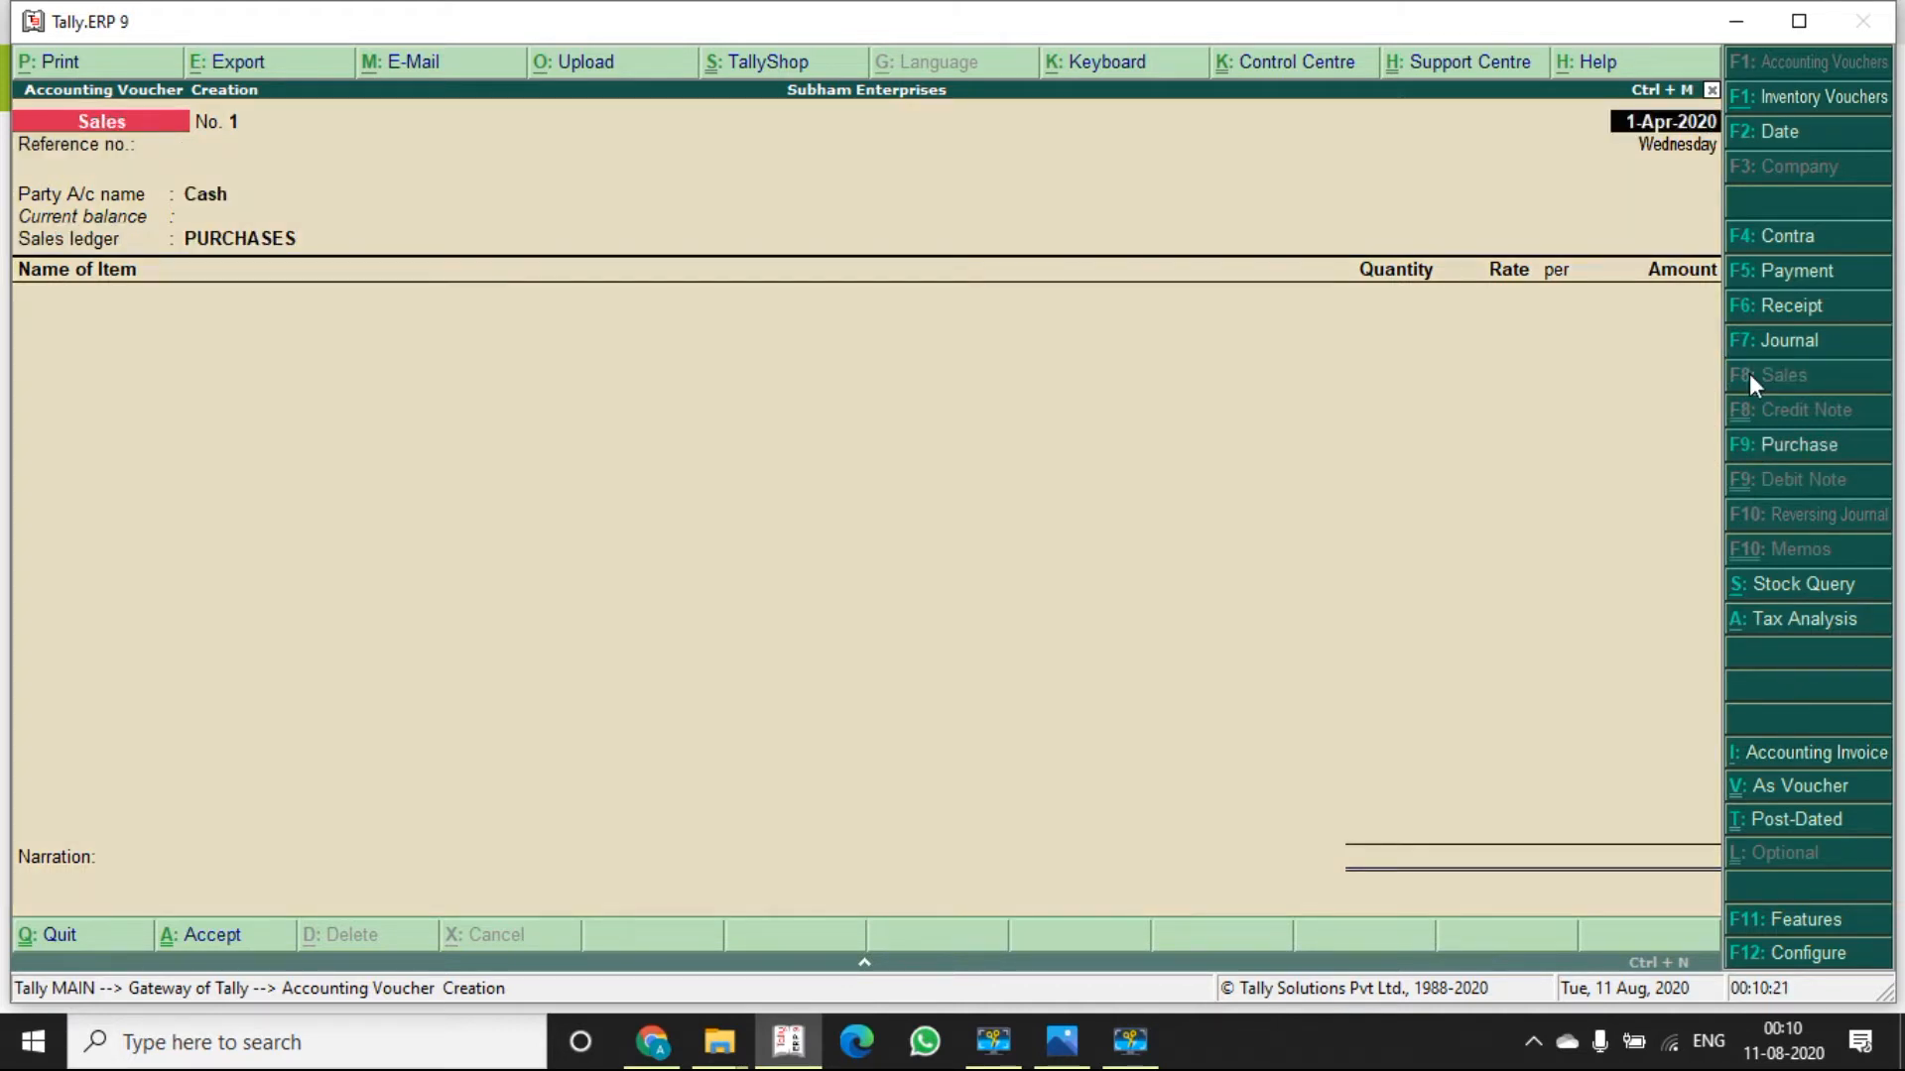
click(1786, 448)
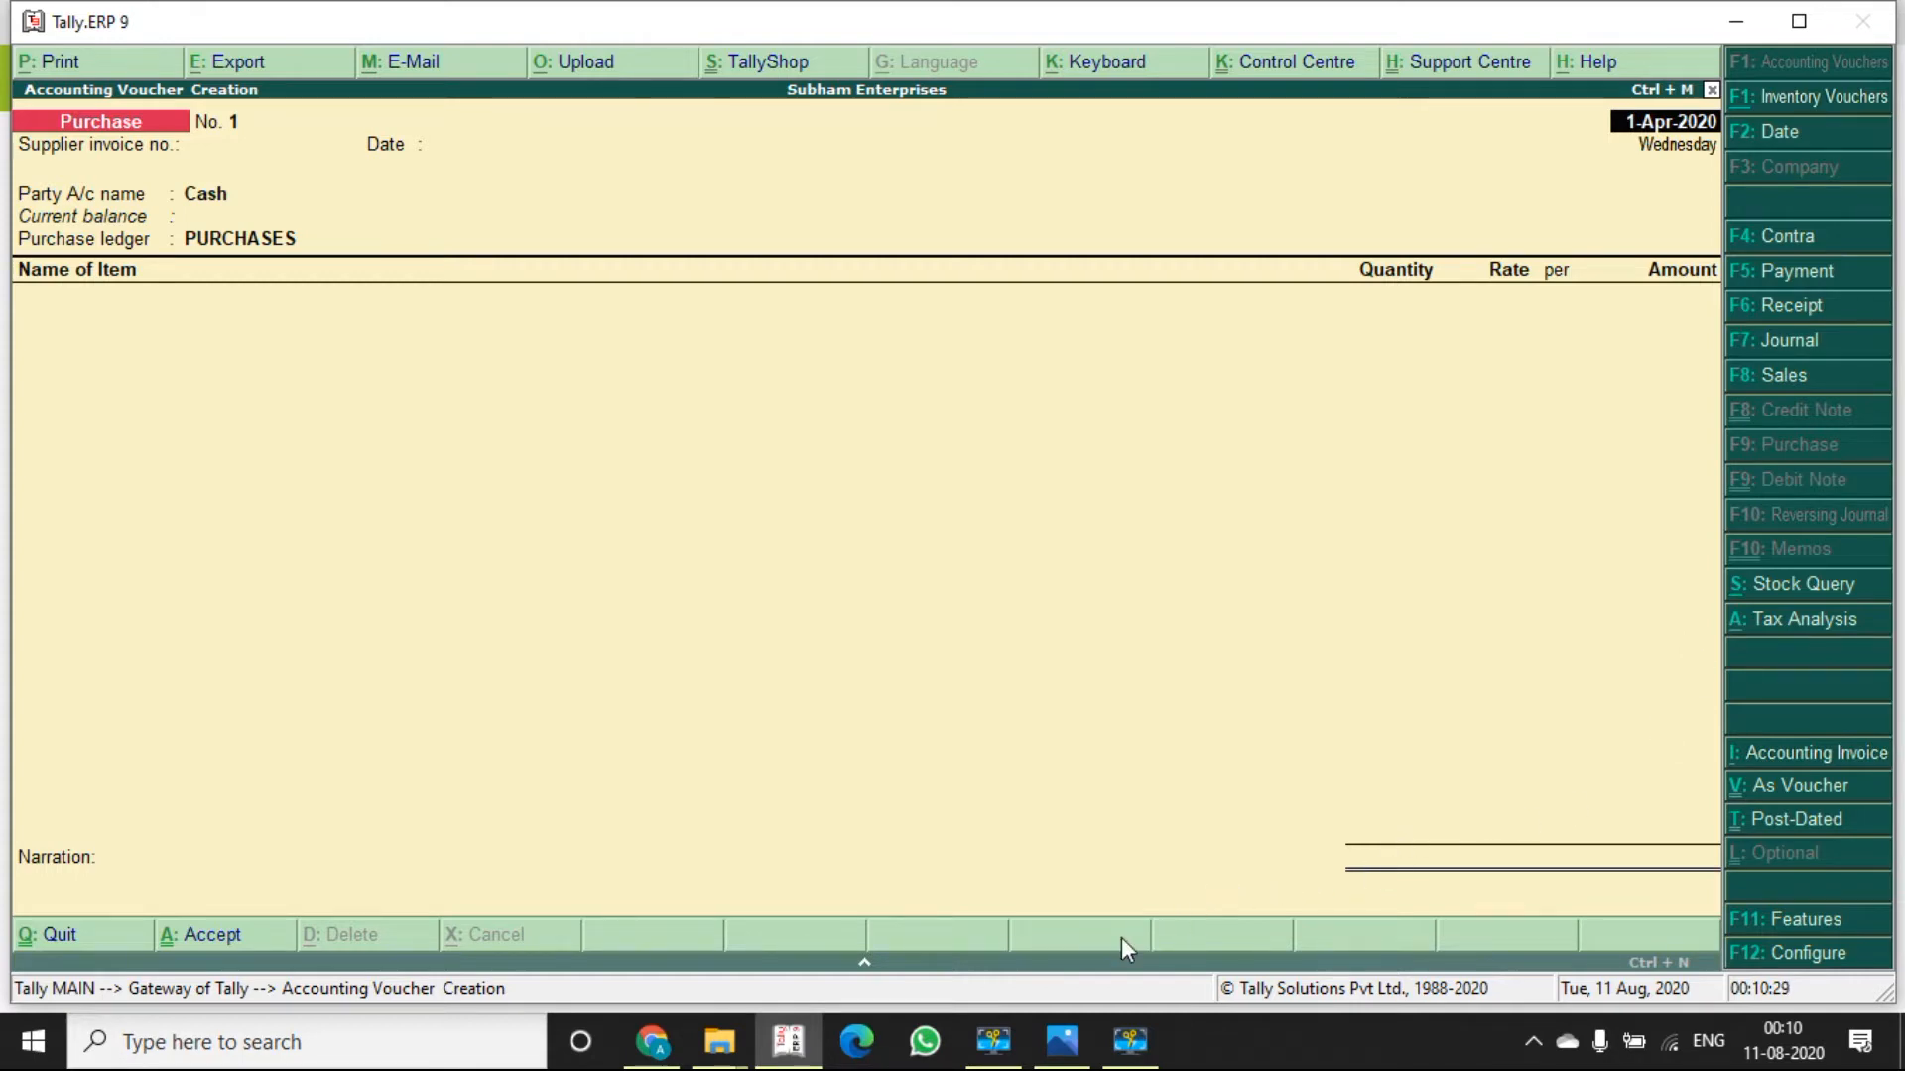
- Switch to Photos and examine the supplier invoice's header, item lines and tax amounts
click(1061, 1041)
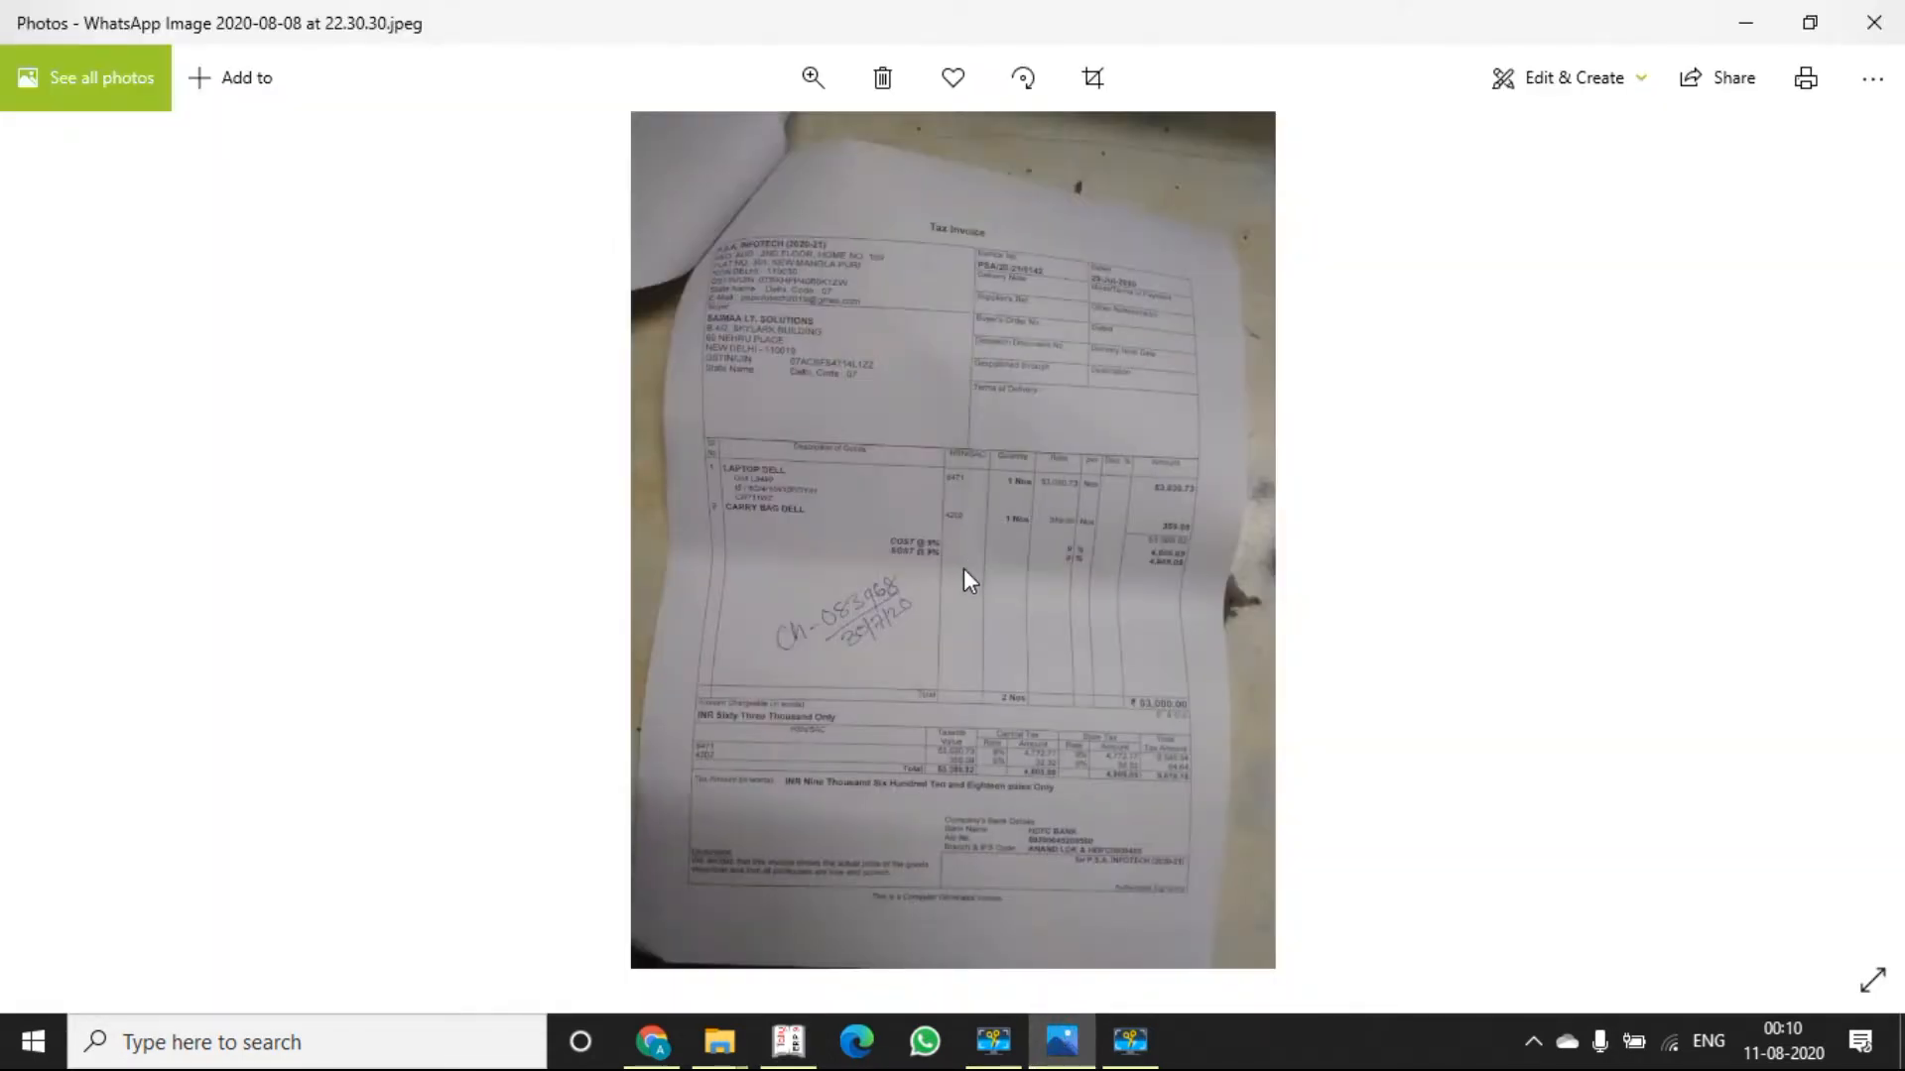
scroll(963, 570, up, 4)
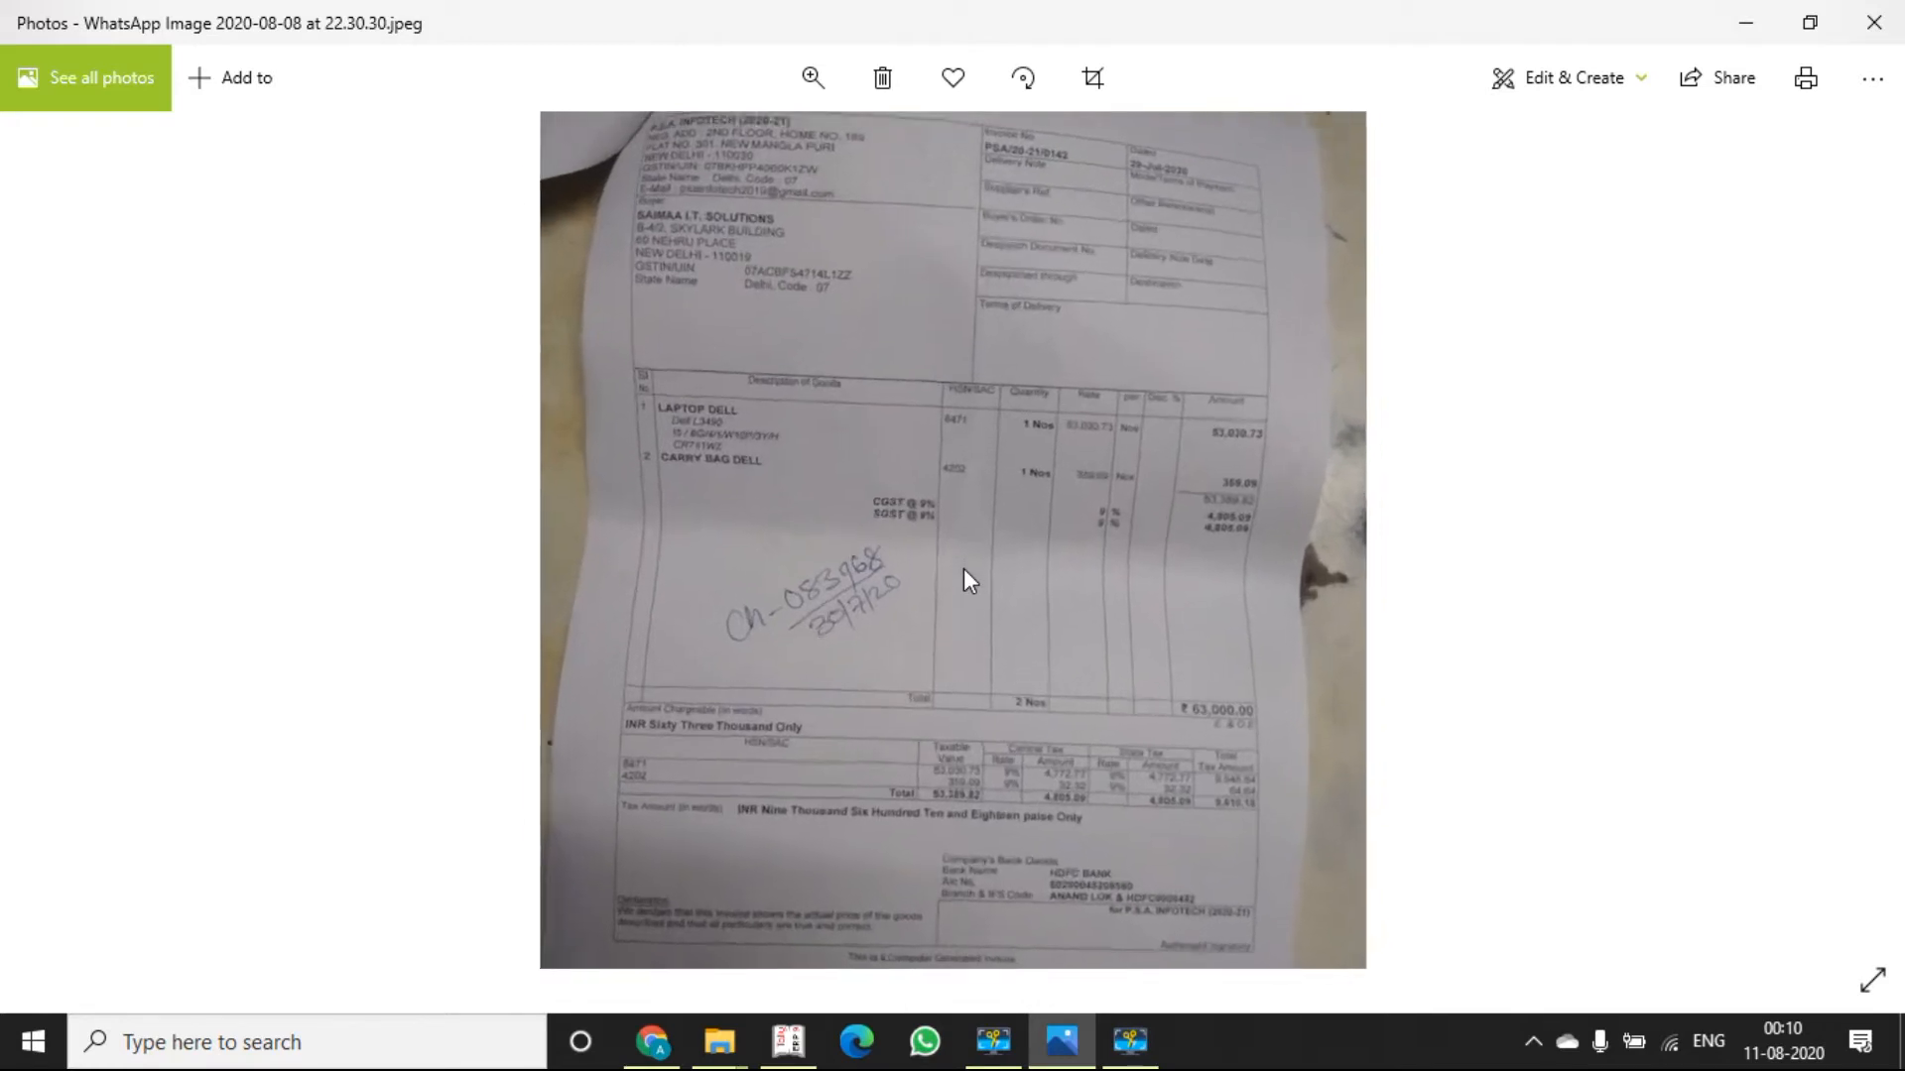
scroll(963, 580, up, 2)
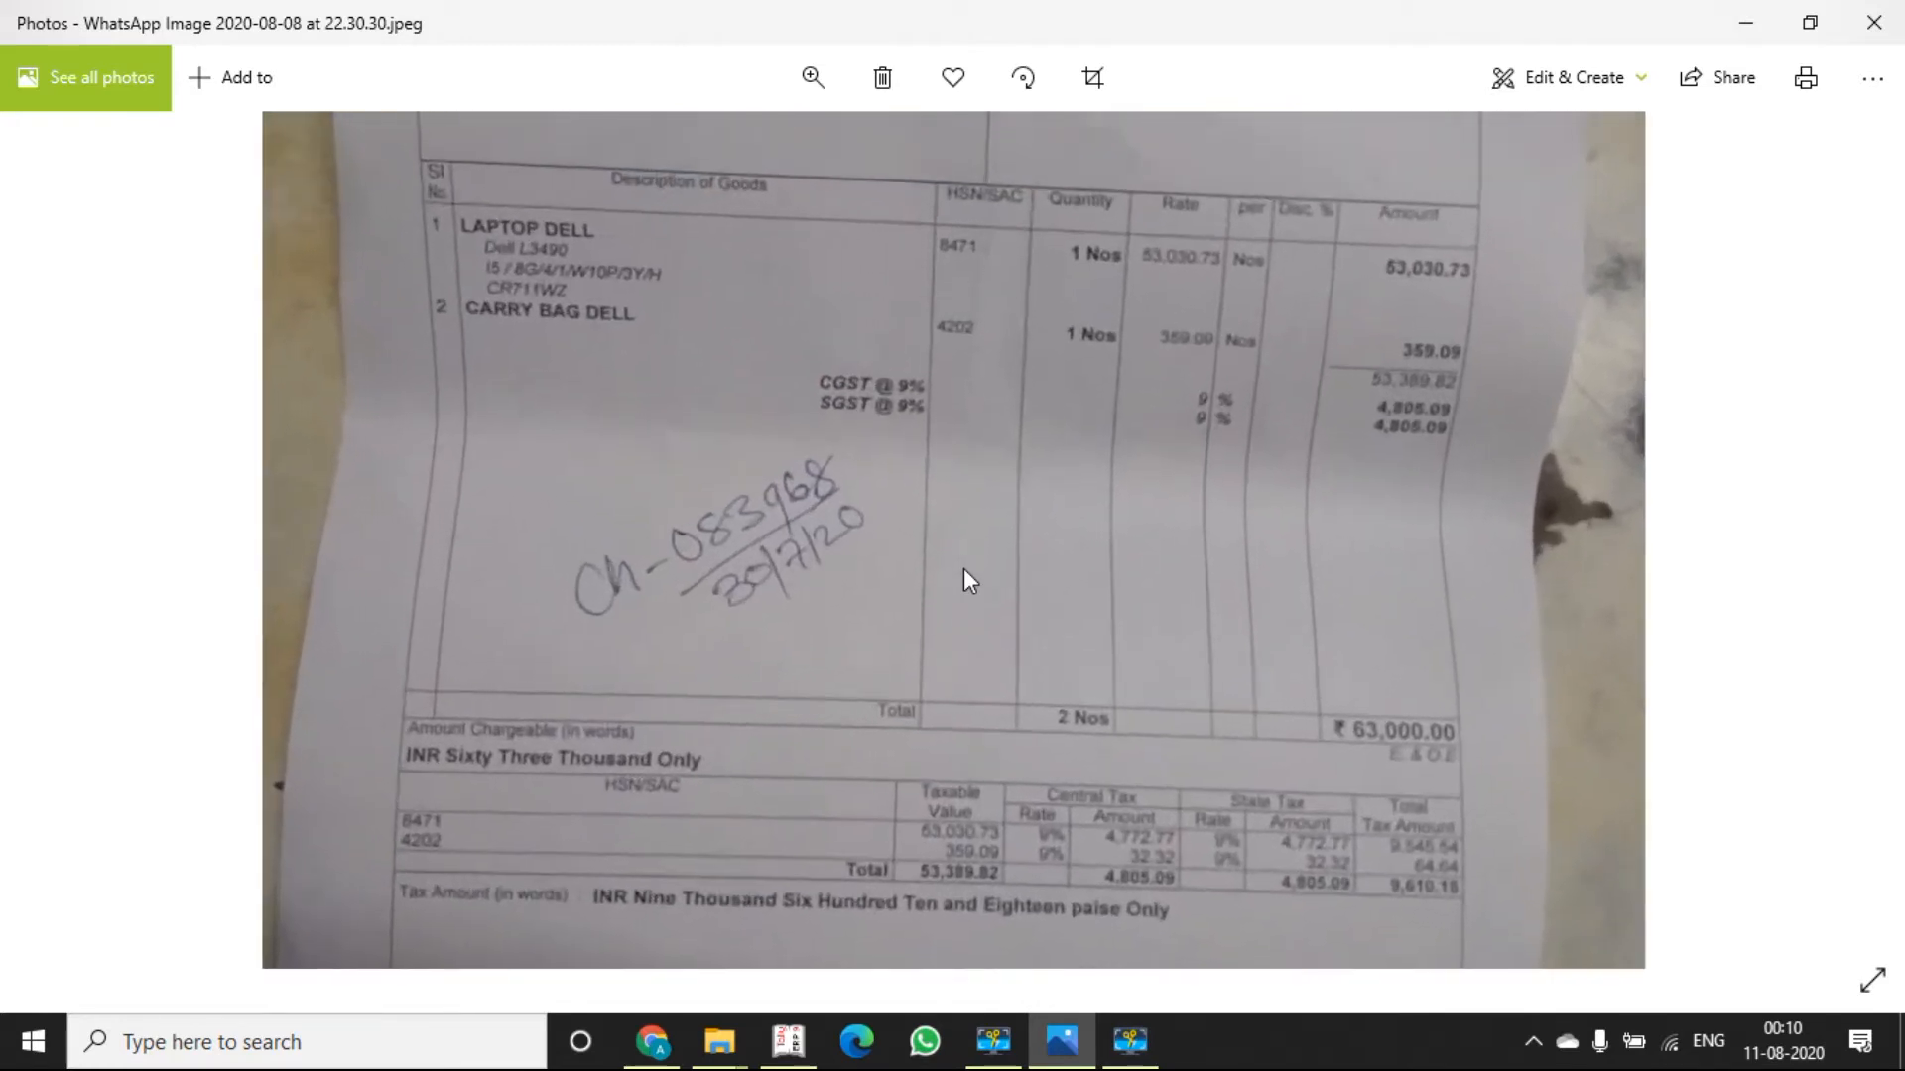
scroll(962, 569, up, 1)
drag(955, 417, 847, 939)
drag(1008, 633, 1004, 581)
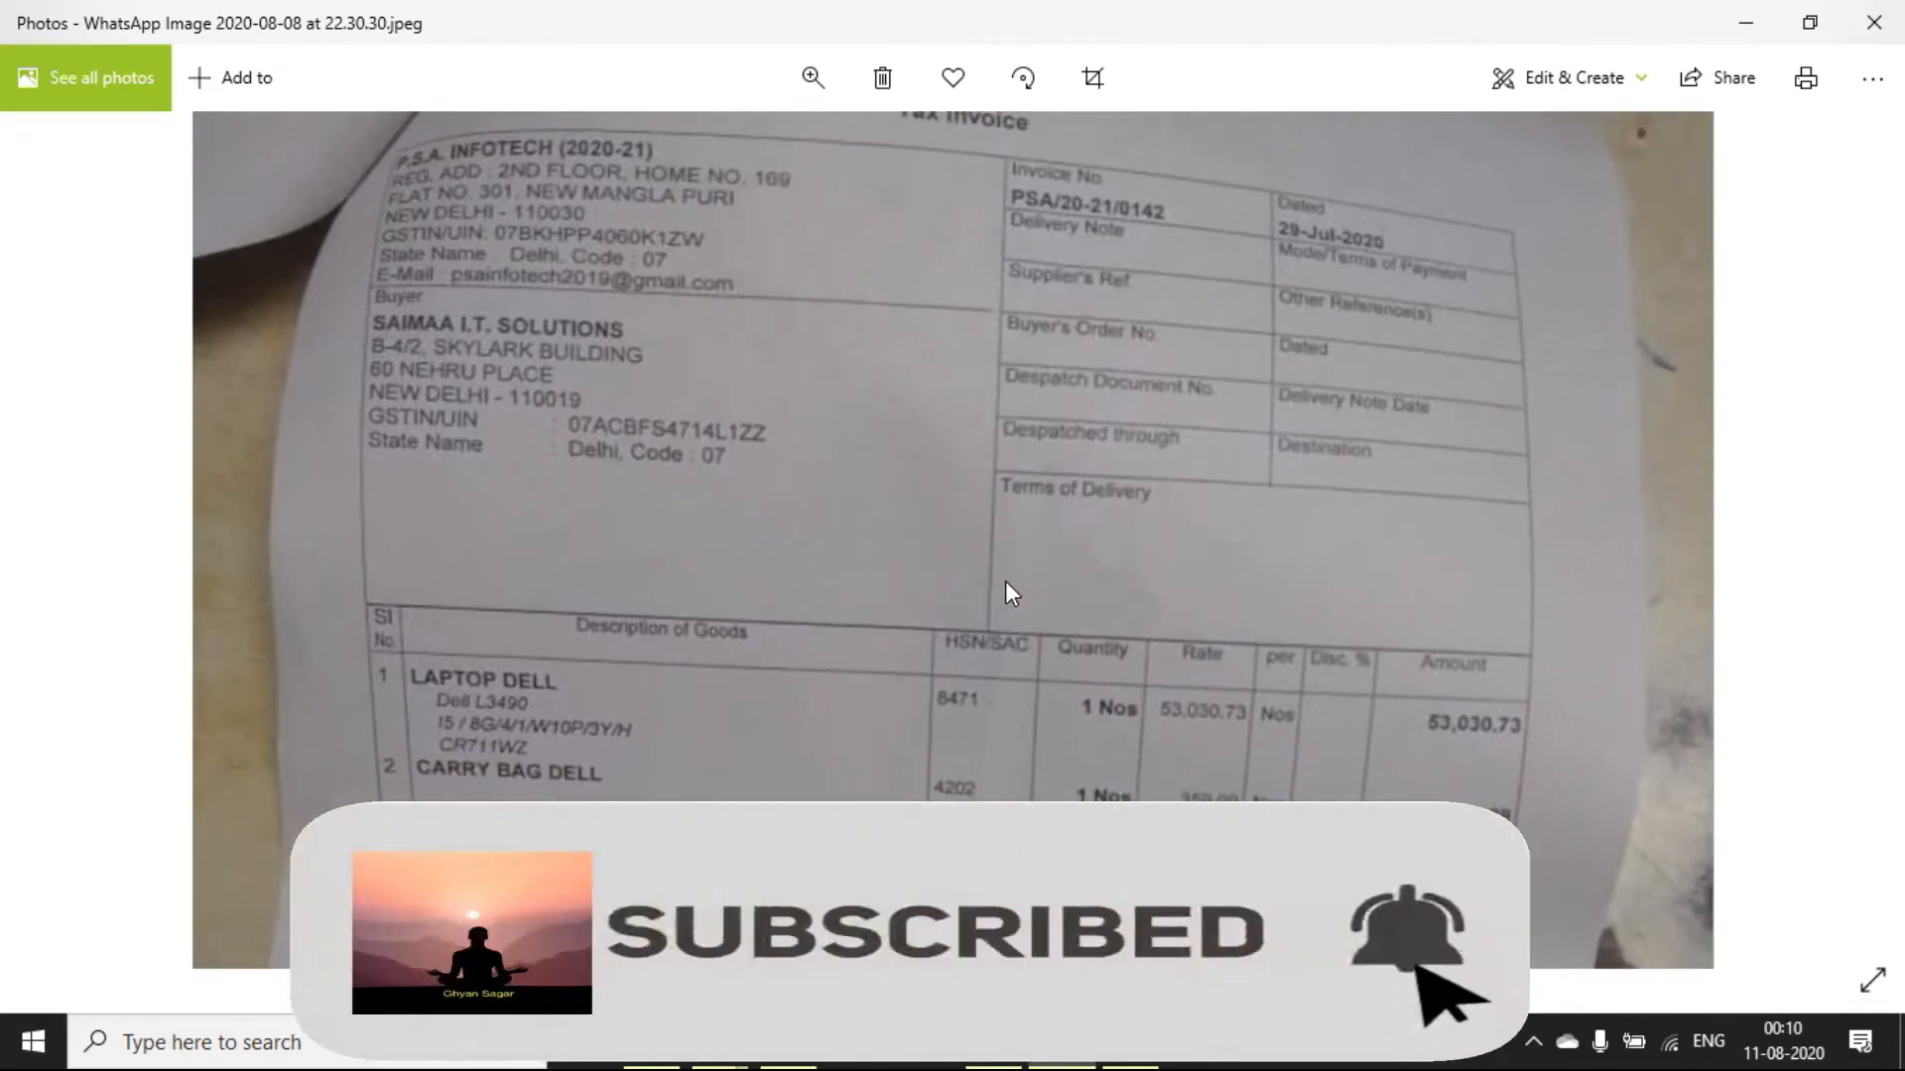
key(alt+Tab)
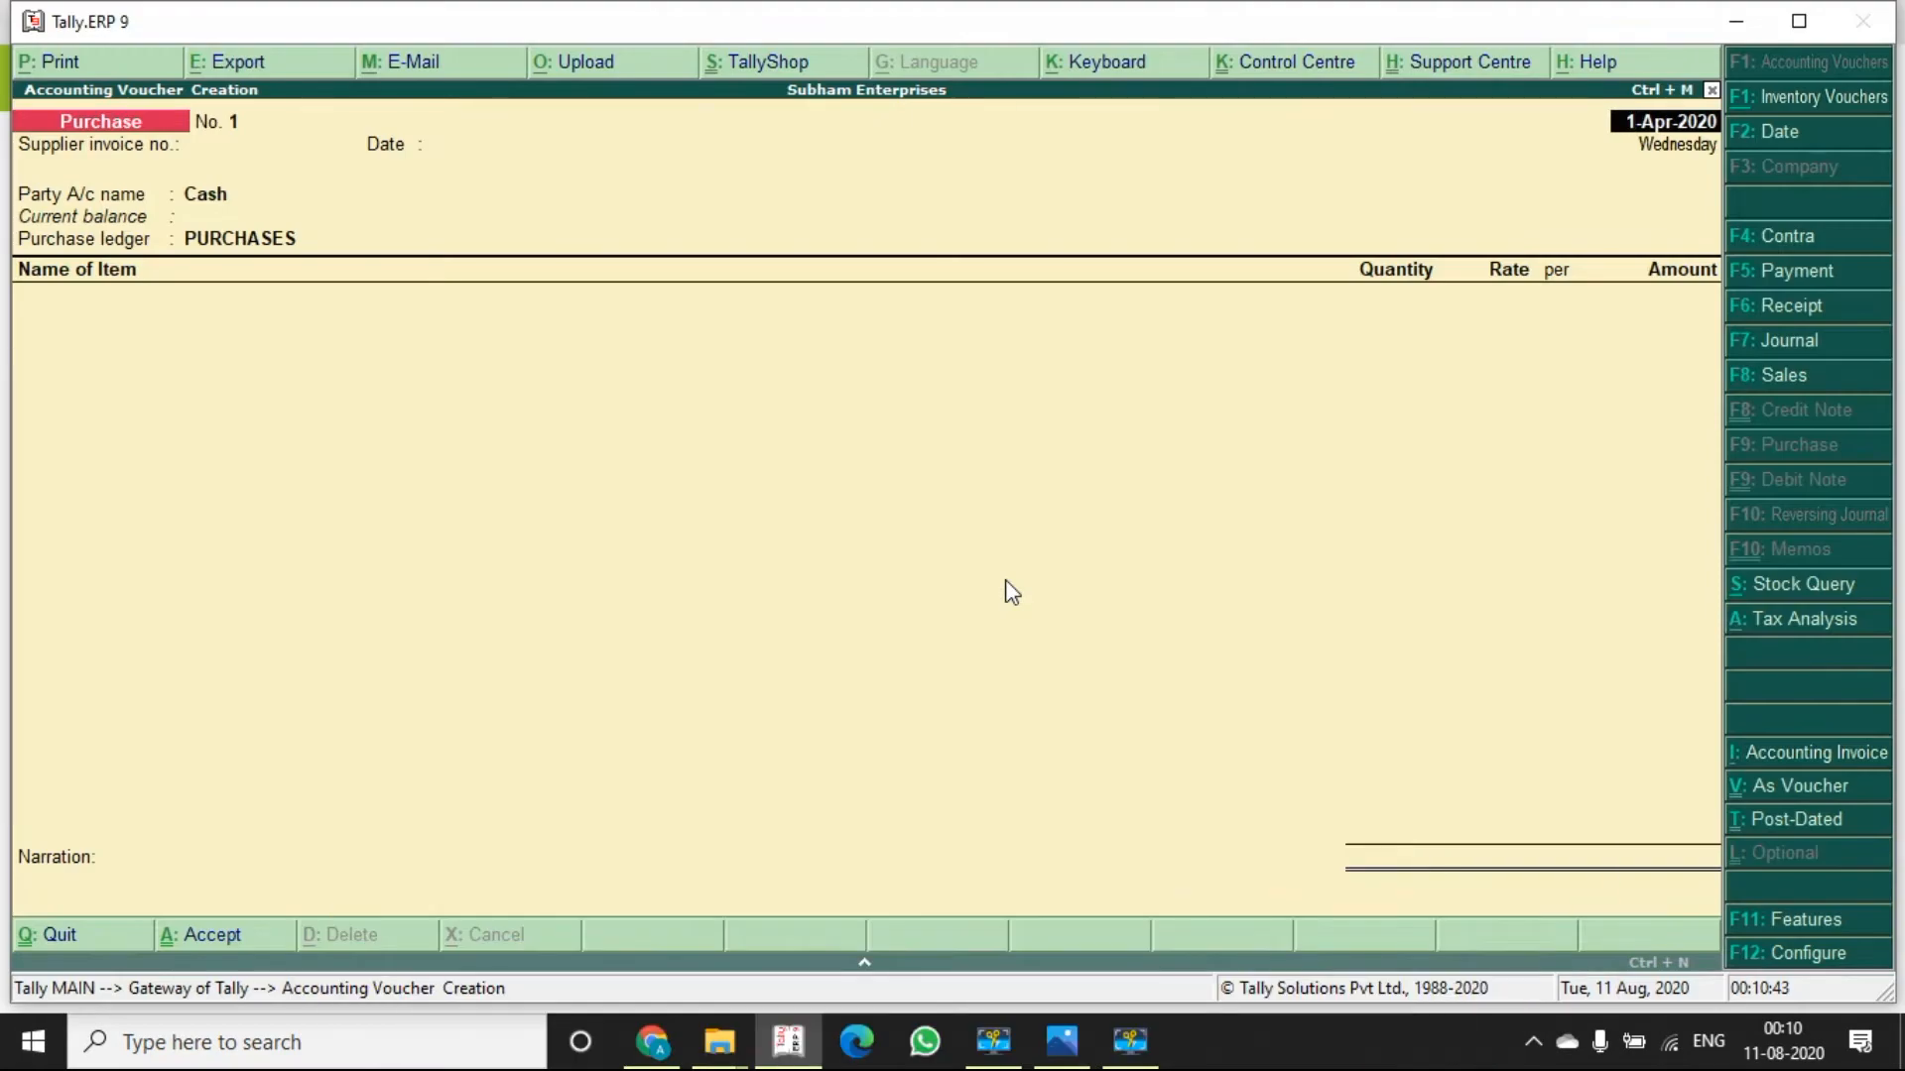
key(alt+Tab)
drag(1004, 581, 1060, 528)
key(alt+Tab)
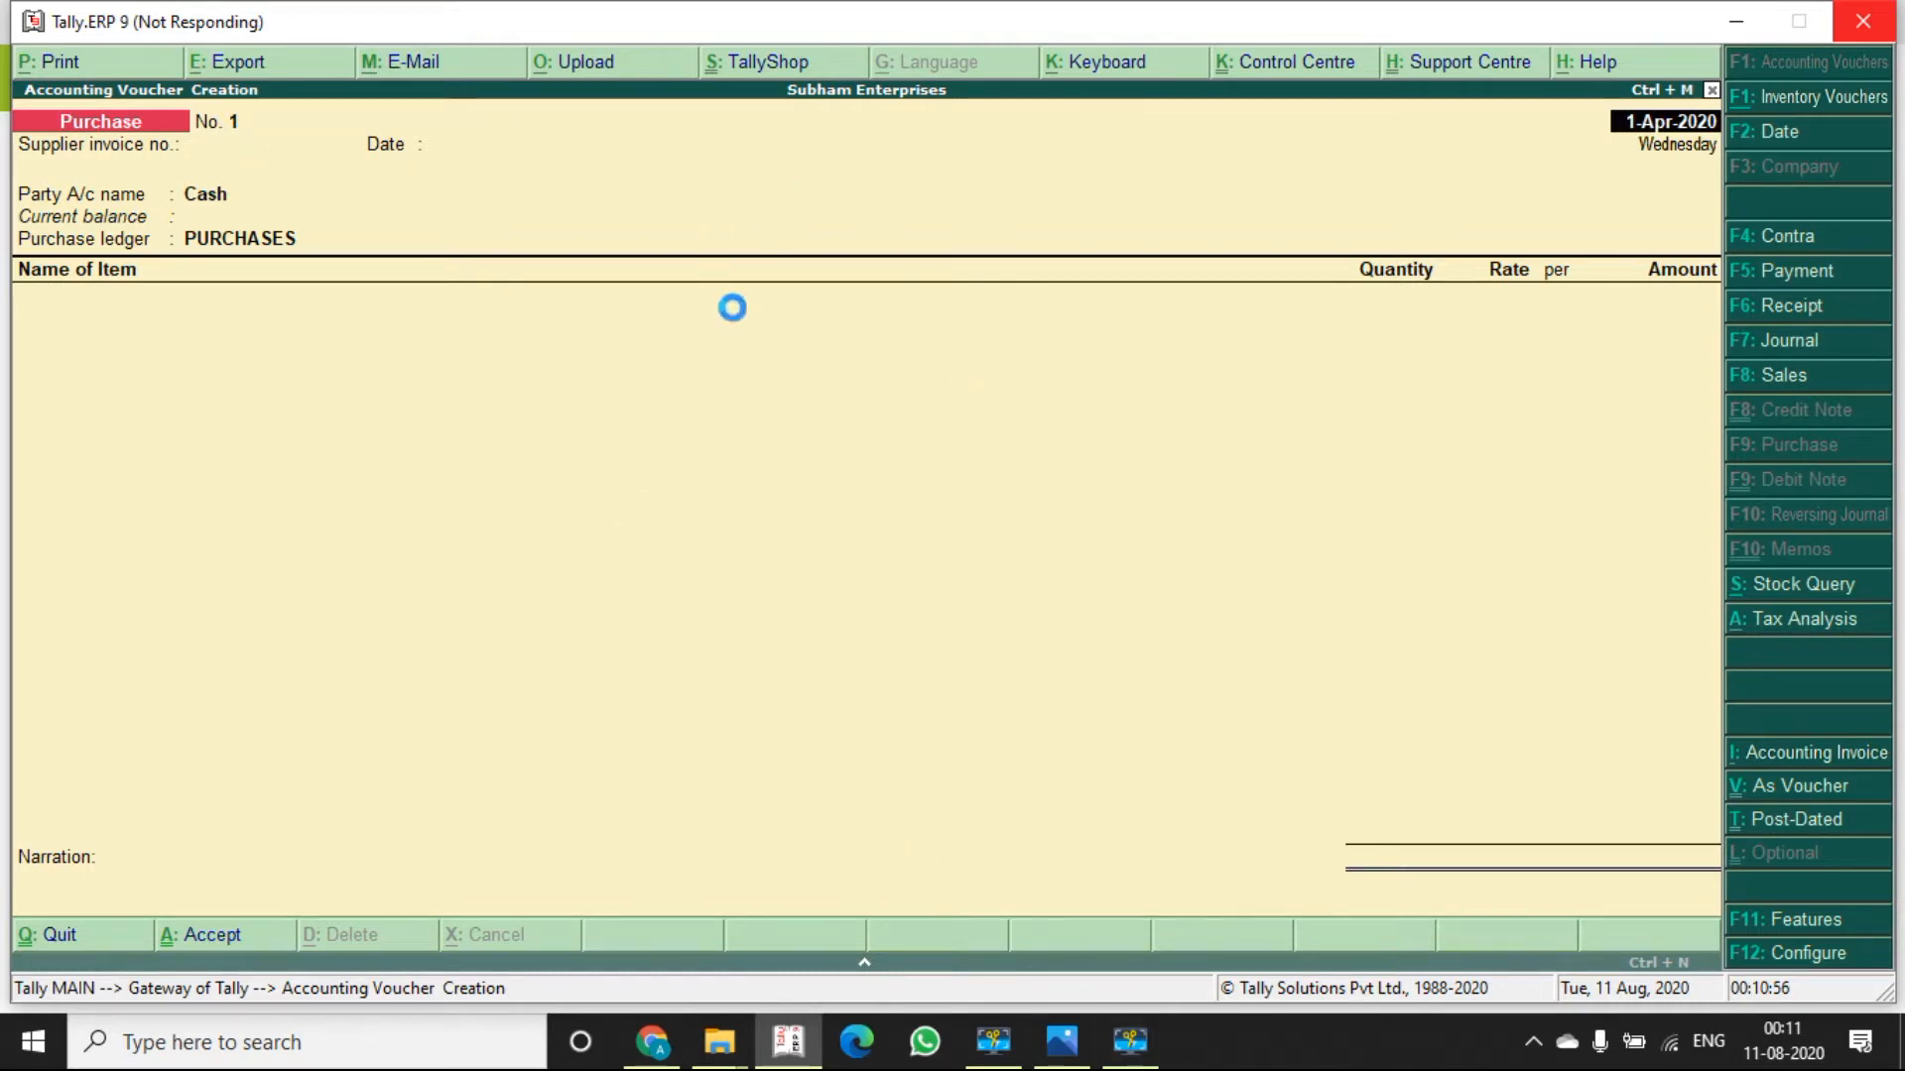
- Select the Purchase voucher type for the new accounting voucher
click(1141, 1040)
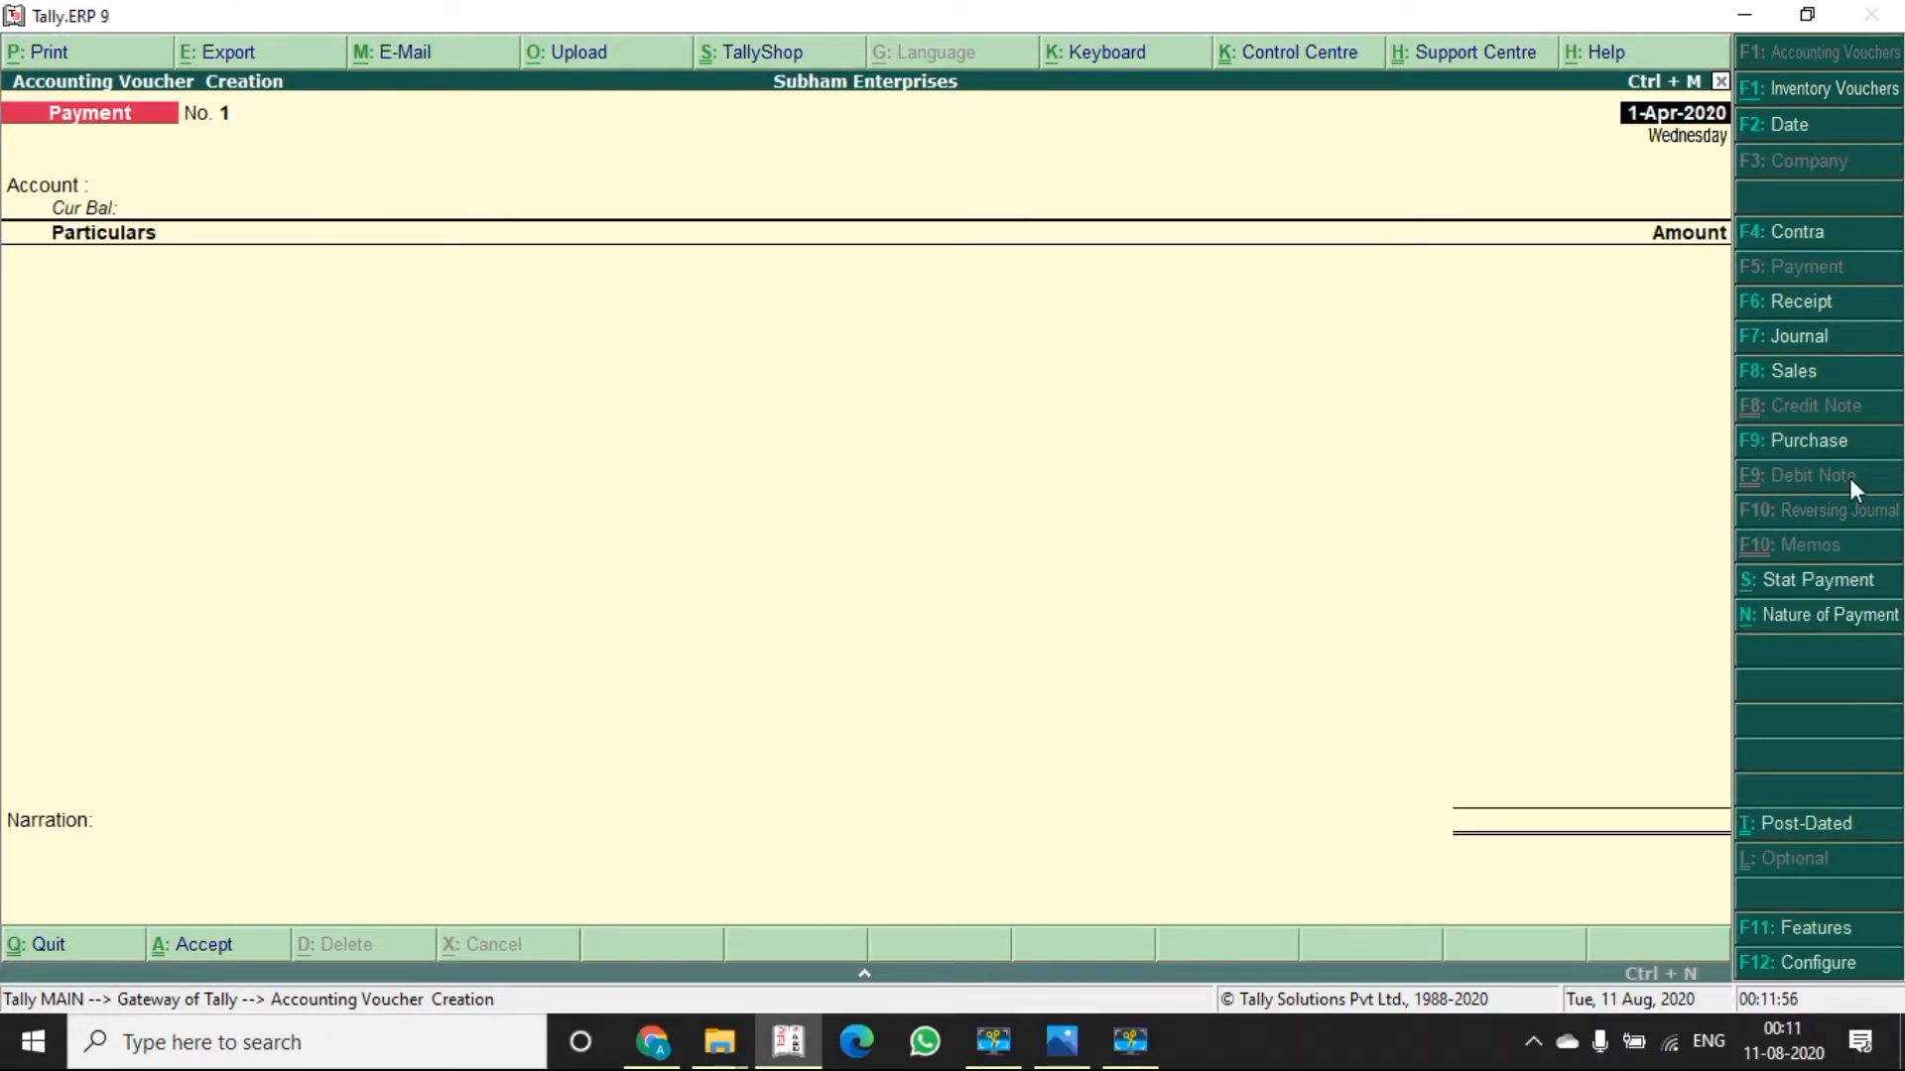
click(1811, 448)
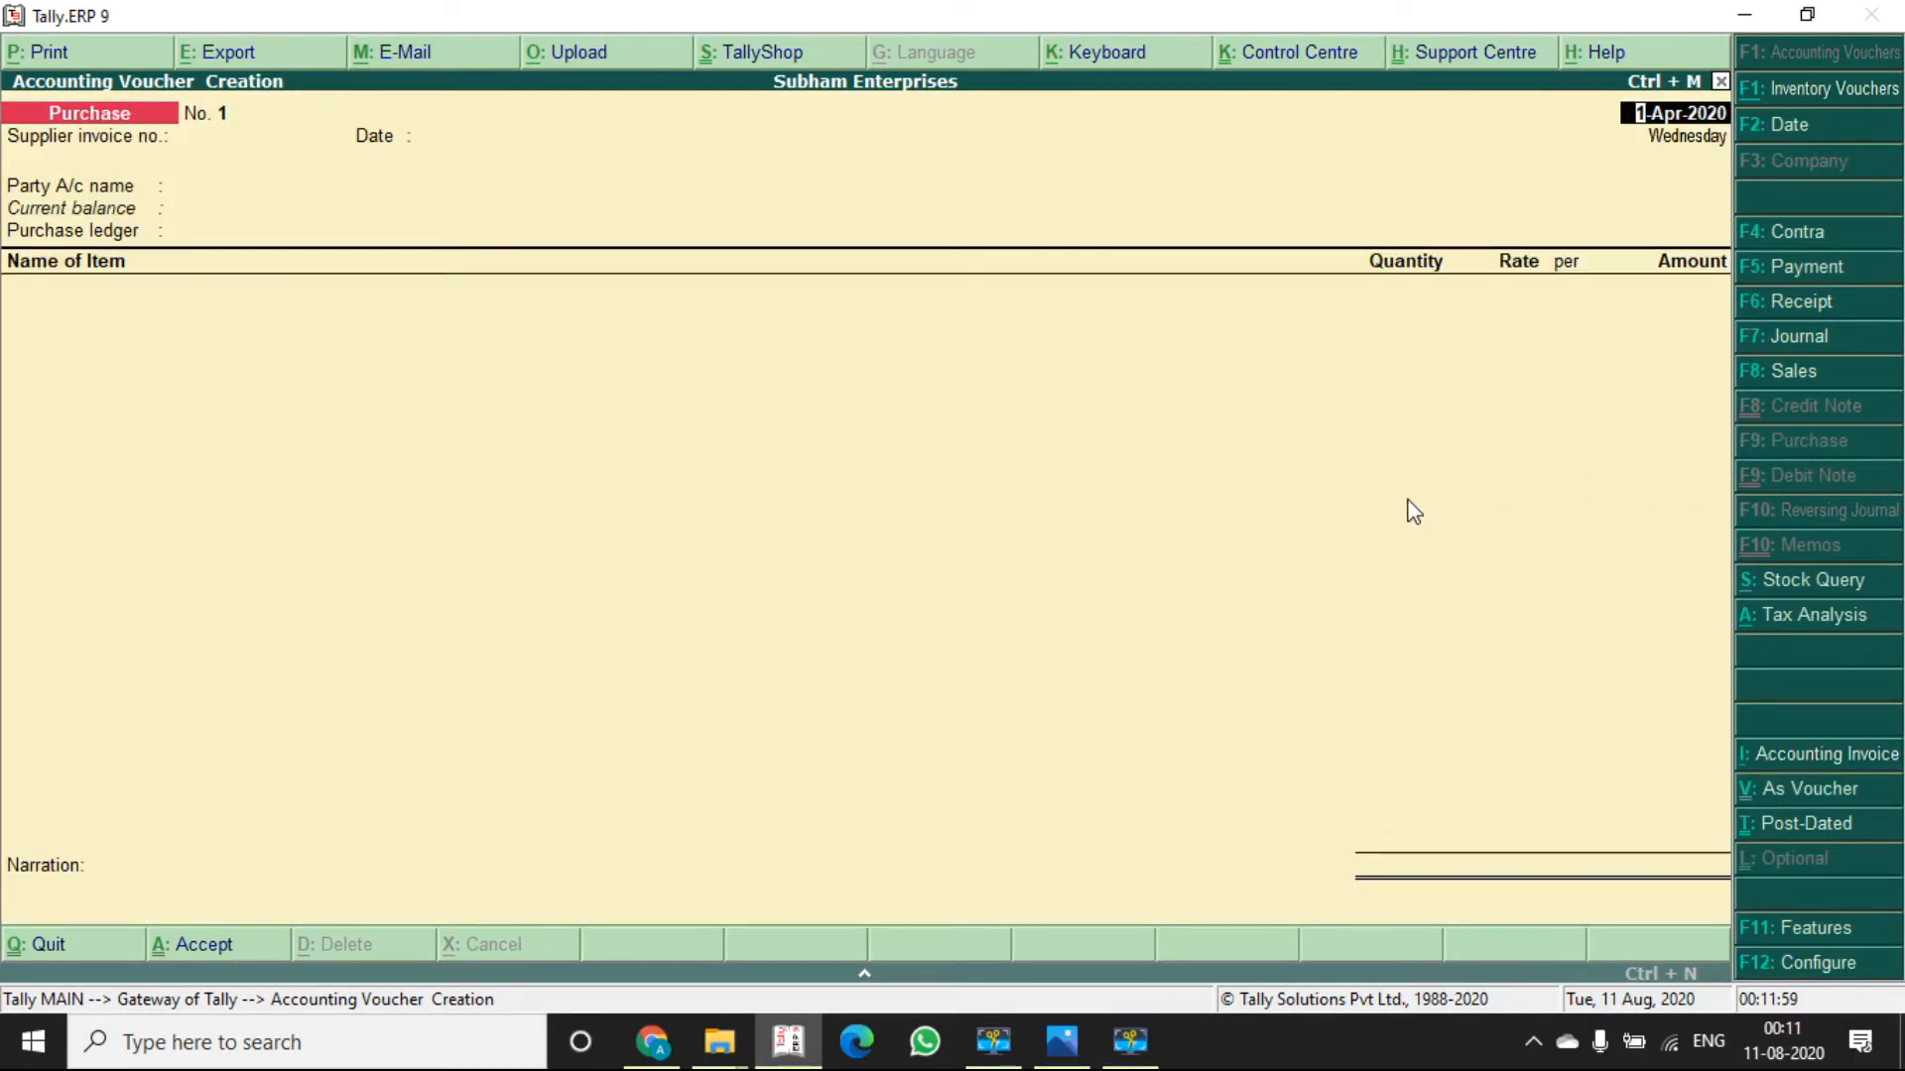
key(alt+Tab)
key(alt+Tab)
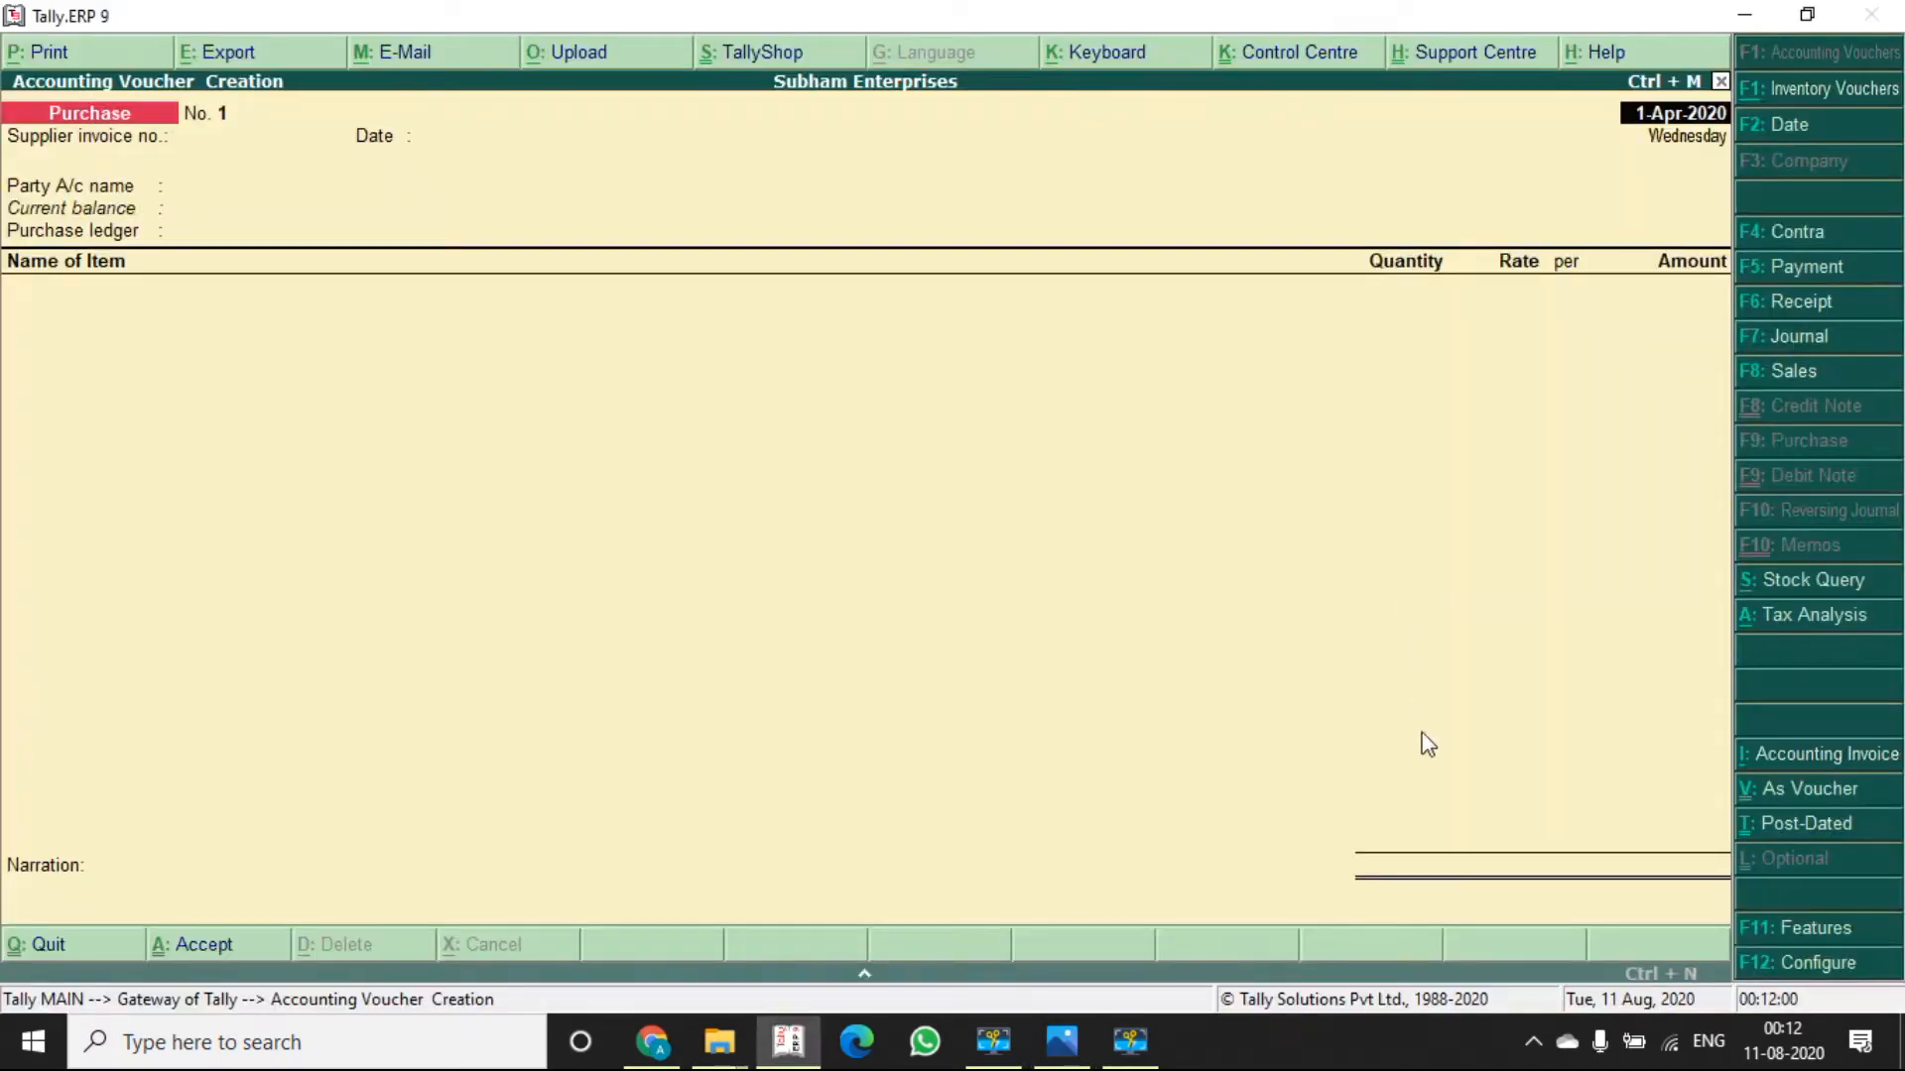
click(1130, 1040)
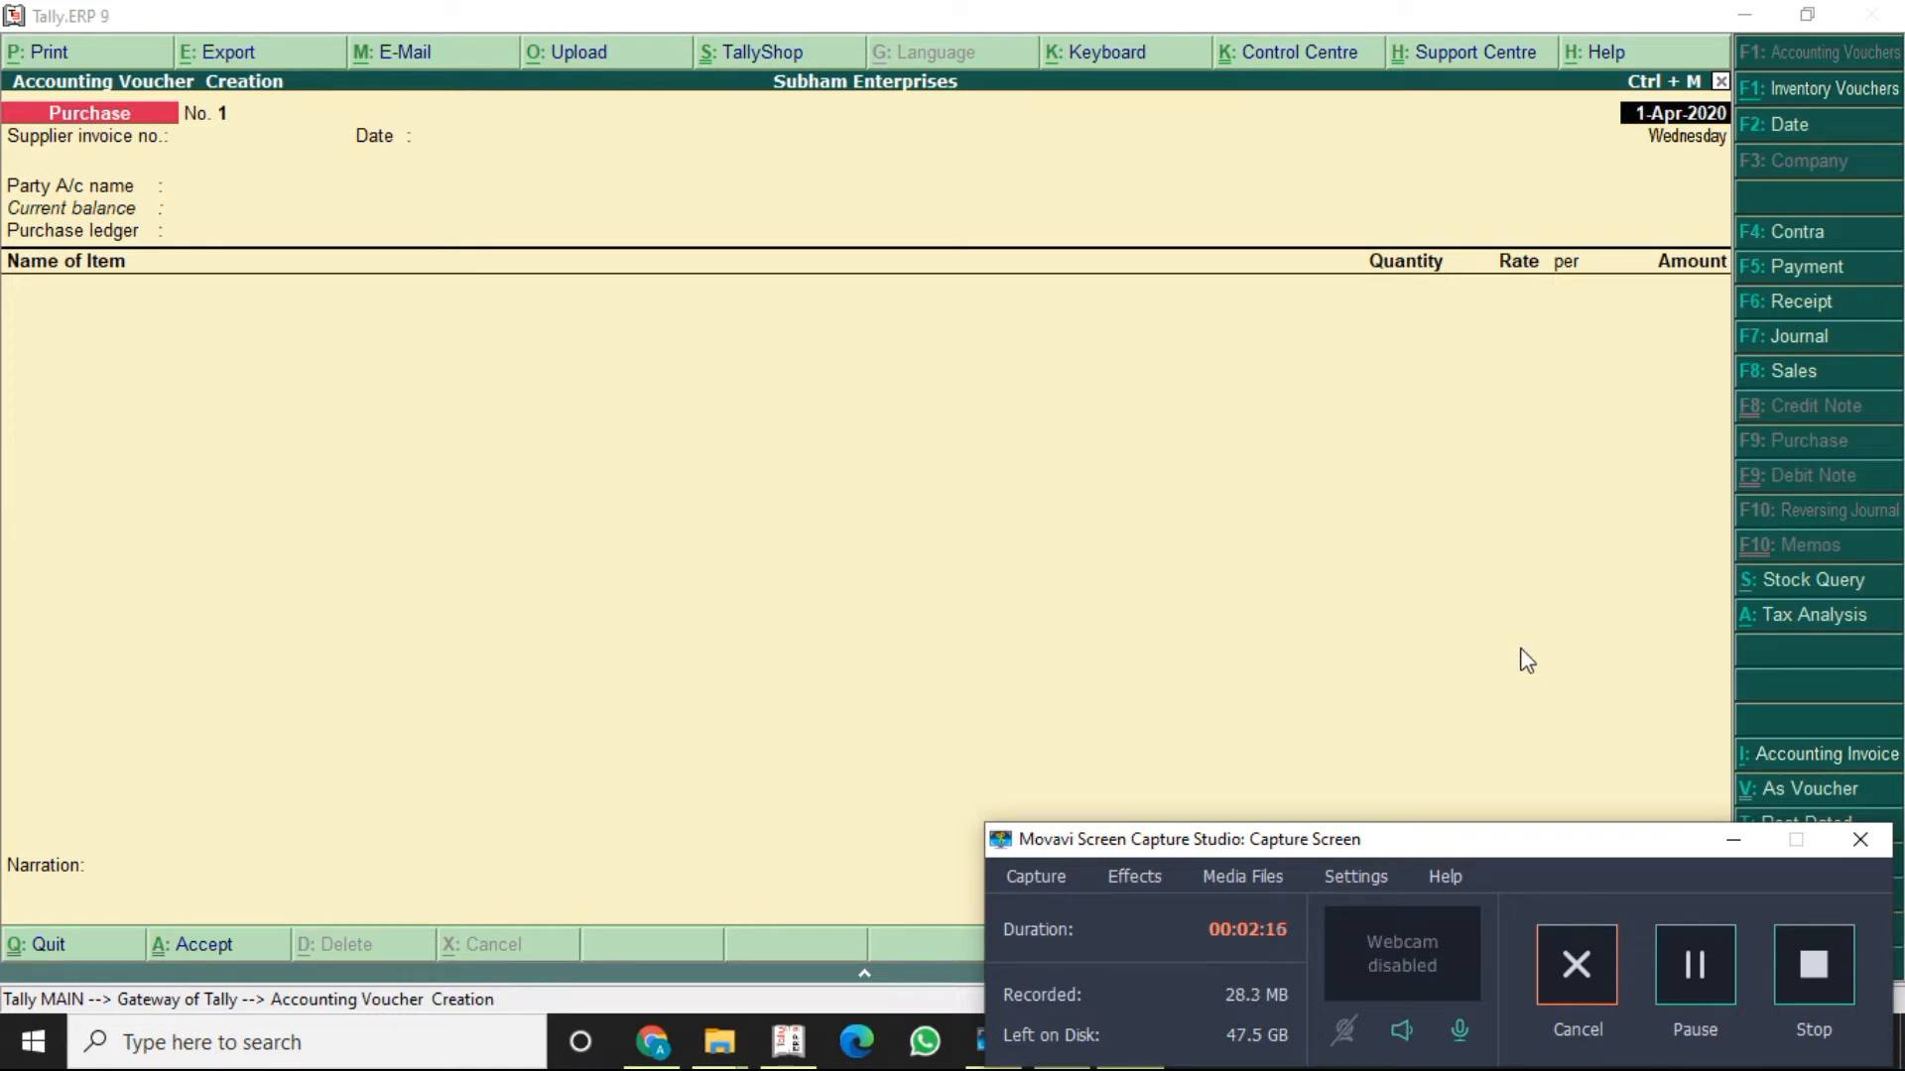
key(Return)
key(Return)
key(Return)
key(Return)
key(Return)
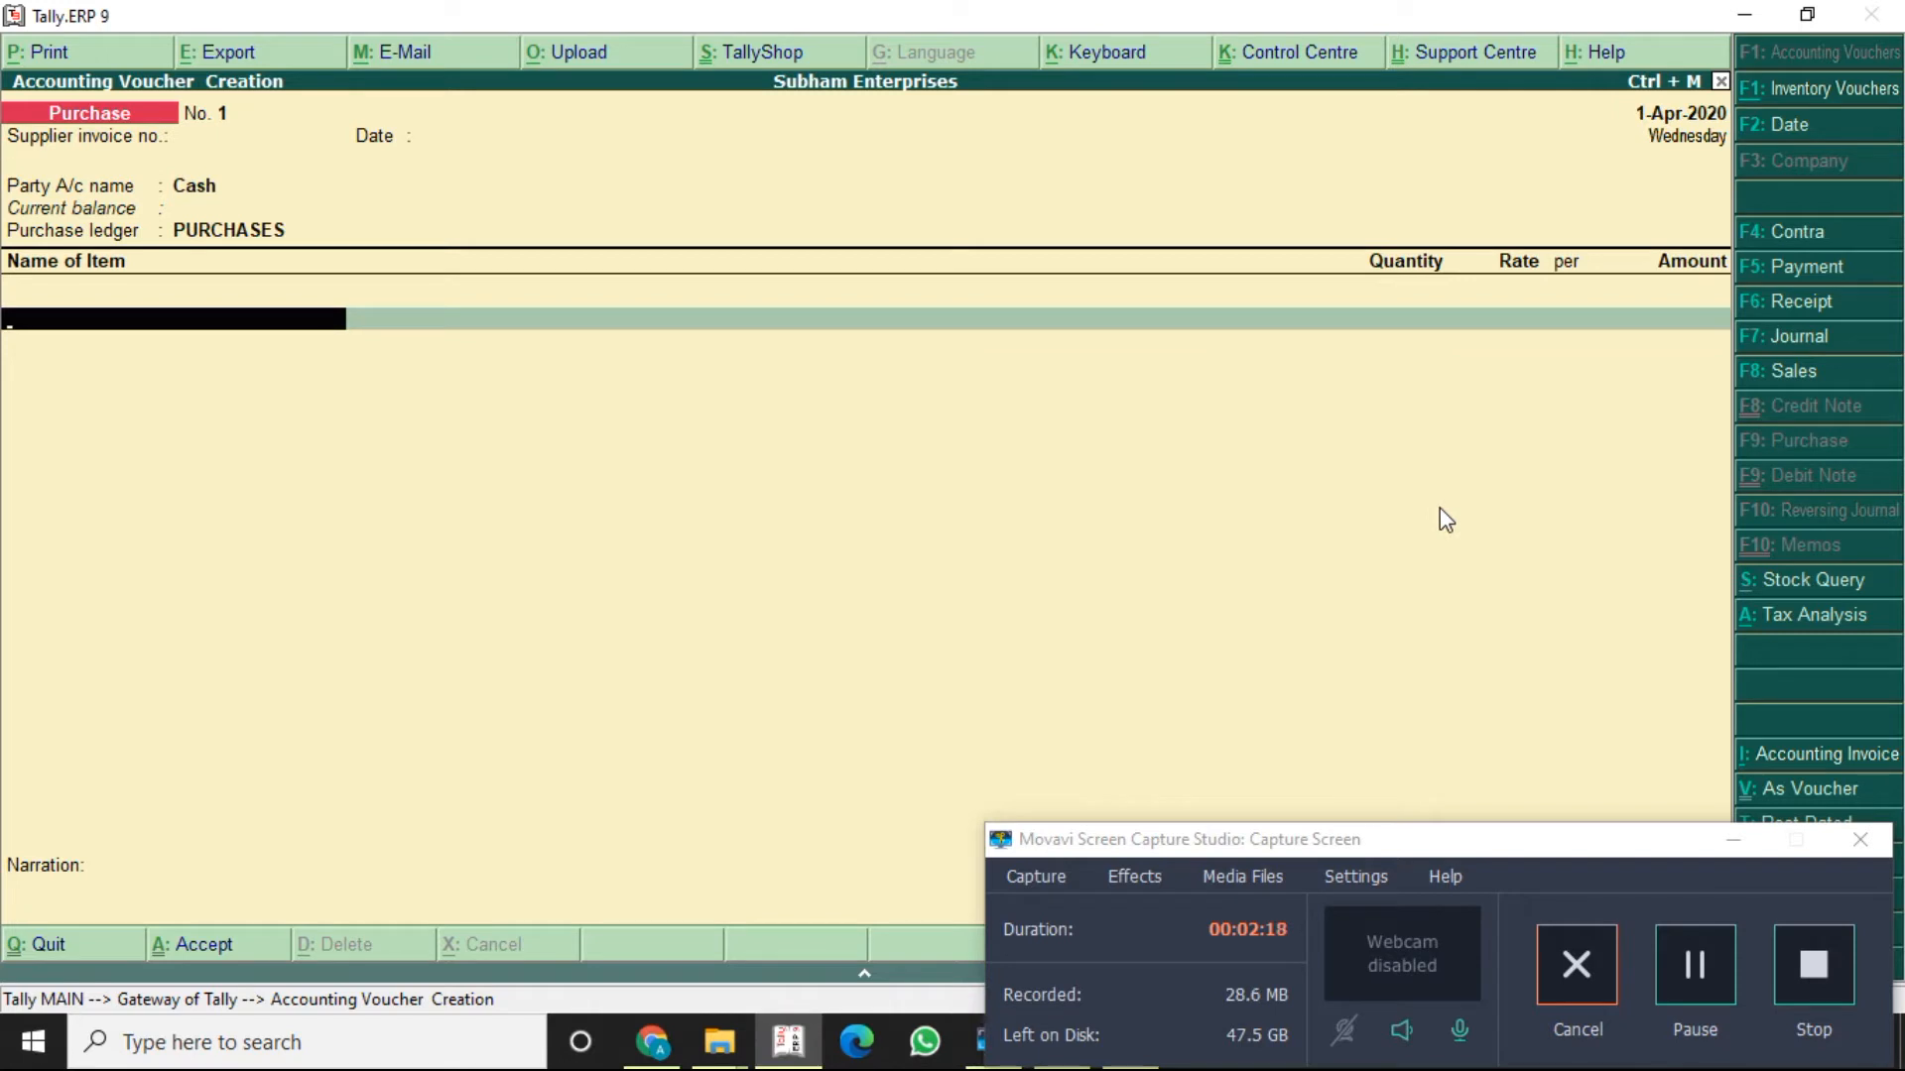
click(1733, 839)
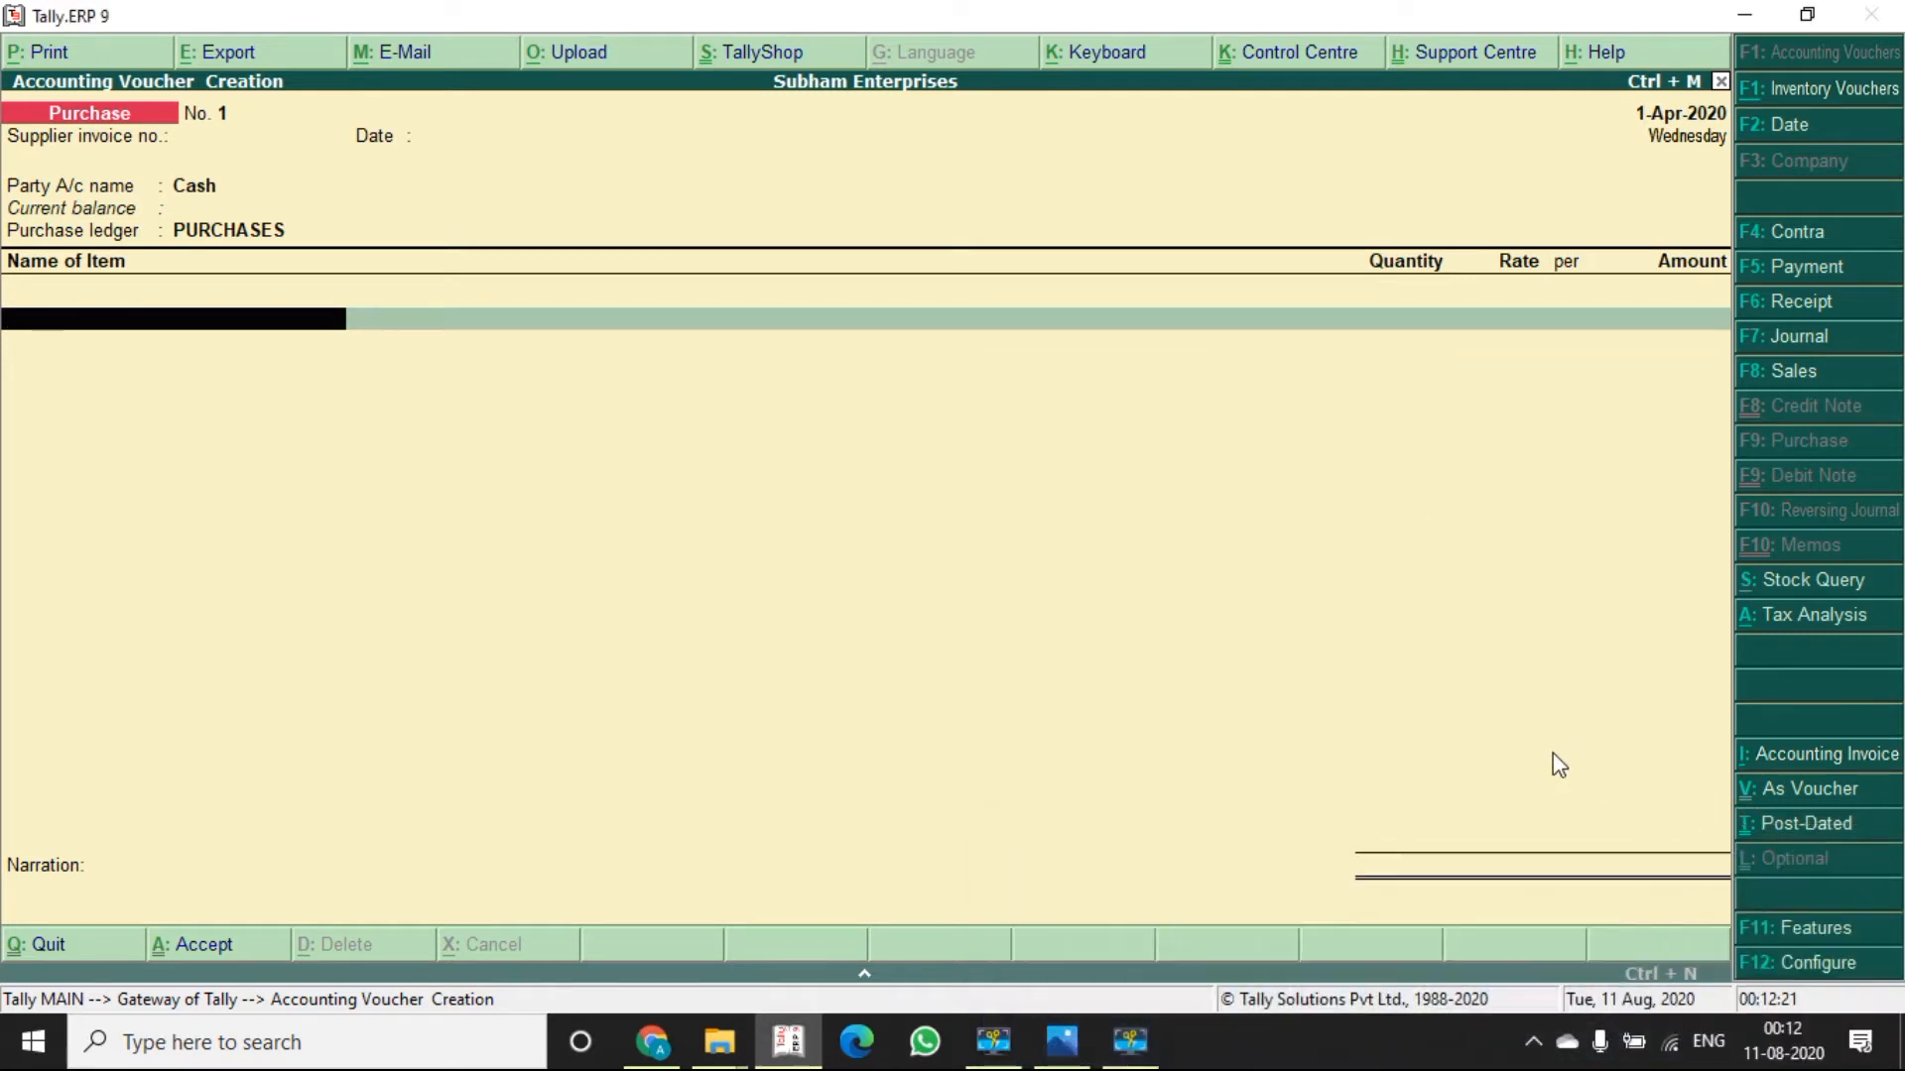
key(BackSpace)
key(BackSpace)
key(BackSpace)
key(BackSpace)
key(BackSpace)
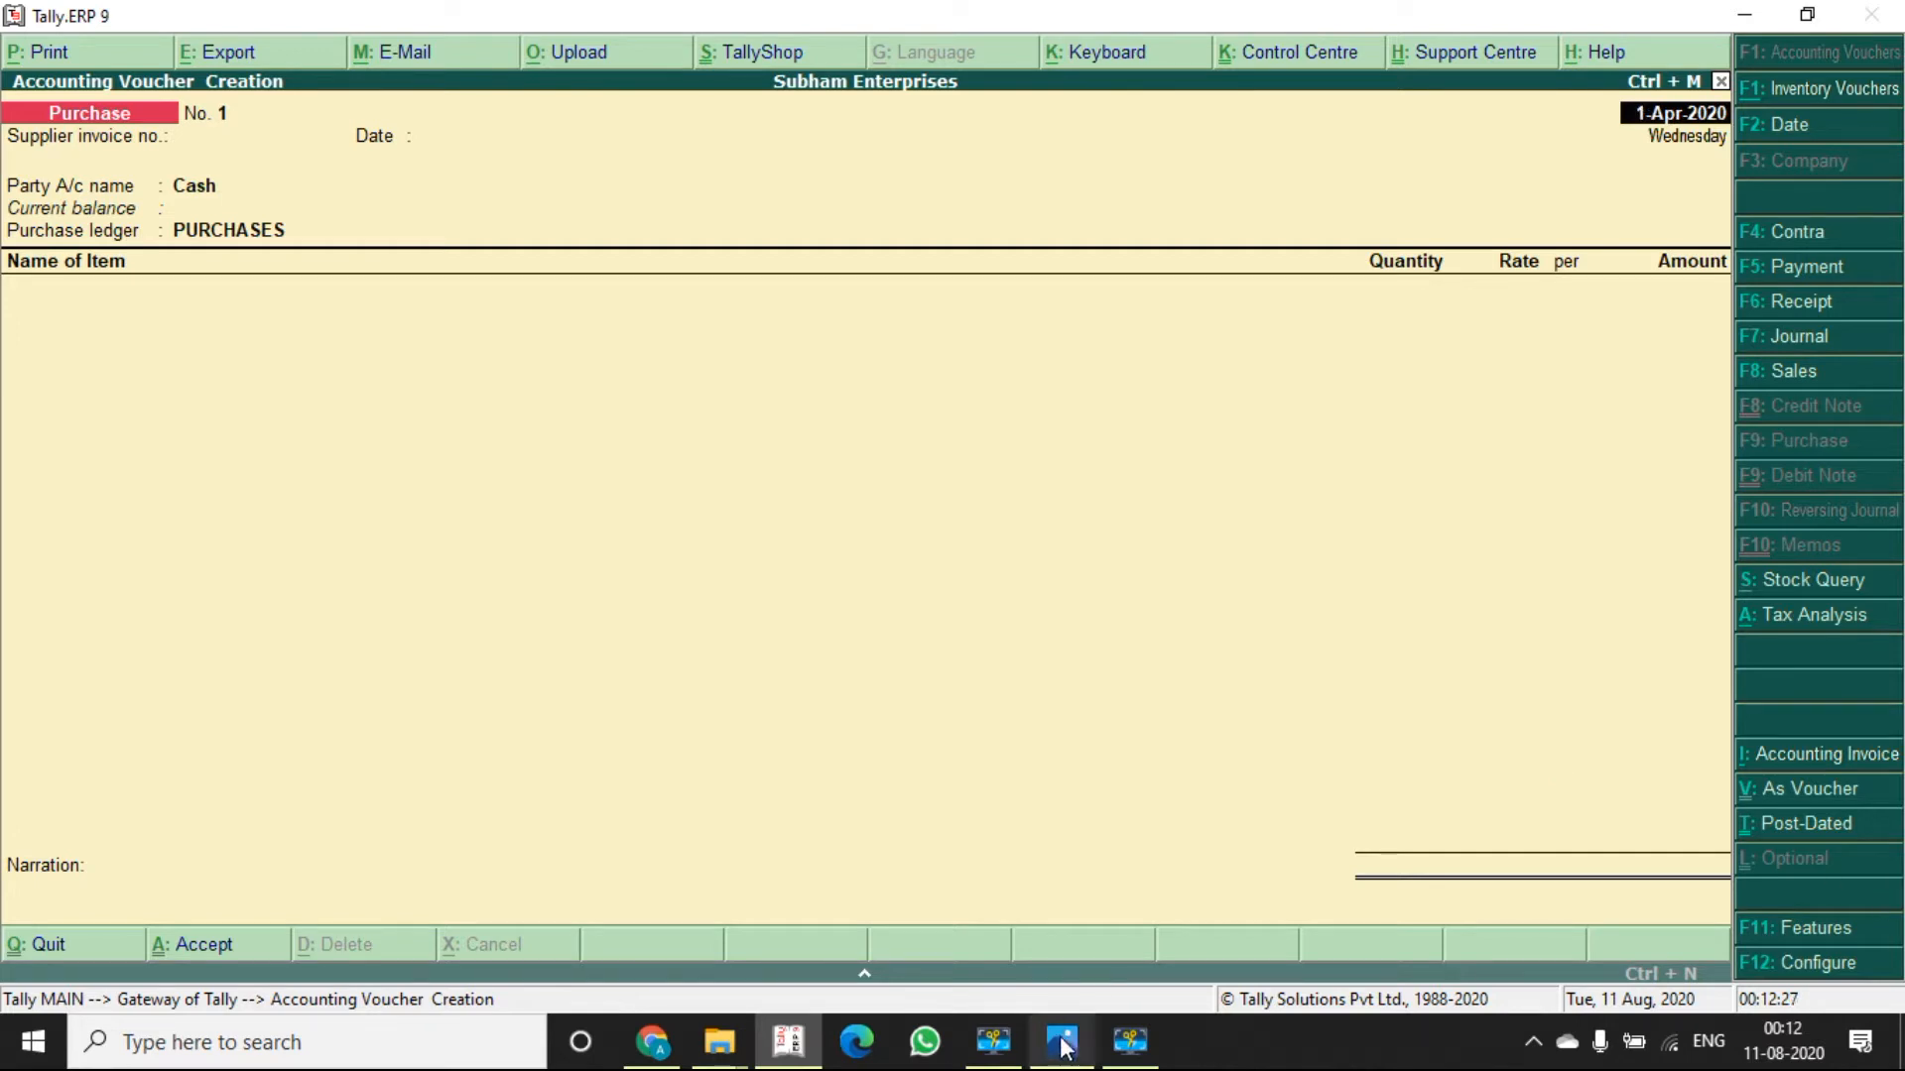
- Consult the invoice photo for its date, and set the purchase voucher date to 1.4 in Tally
mouse_move(1062, 1039)
click(1061, 939)
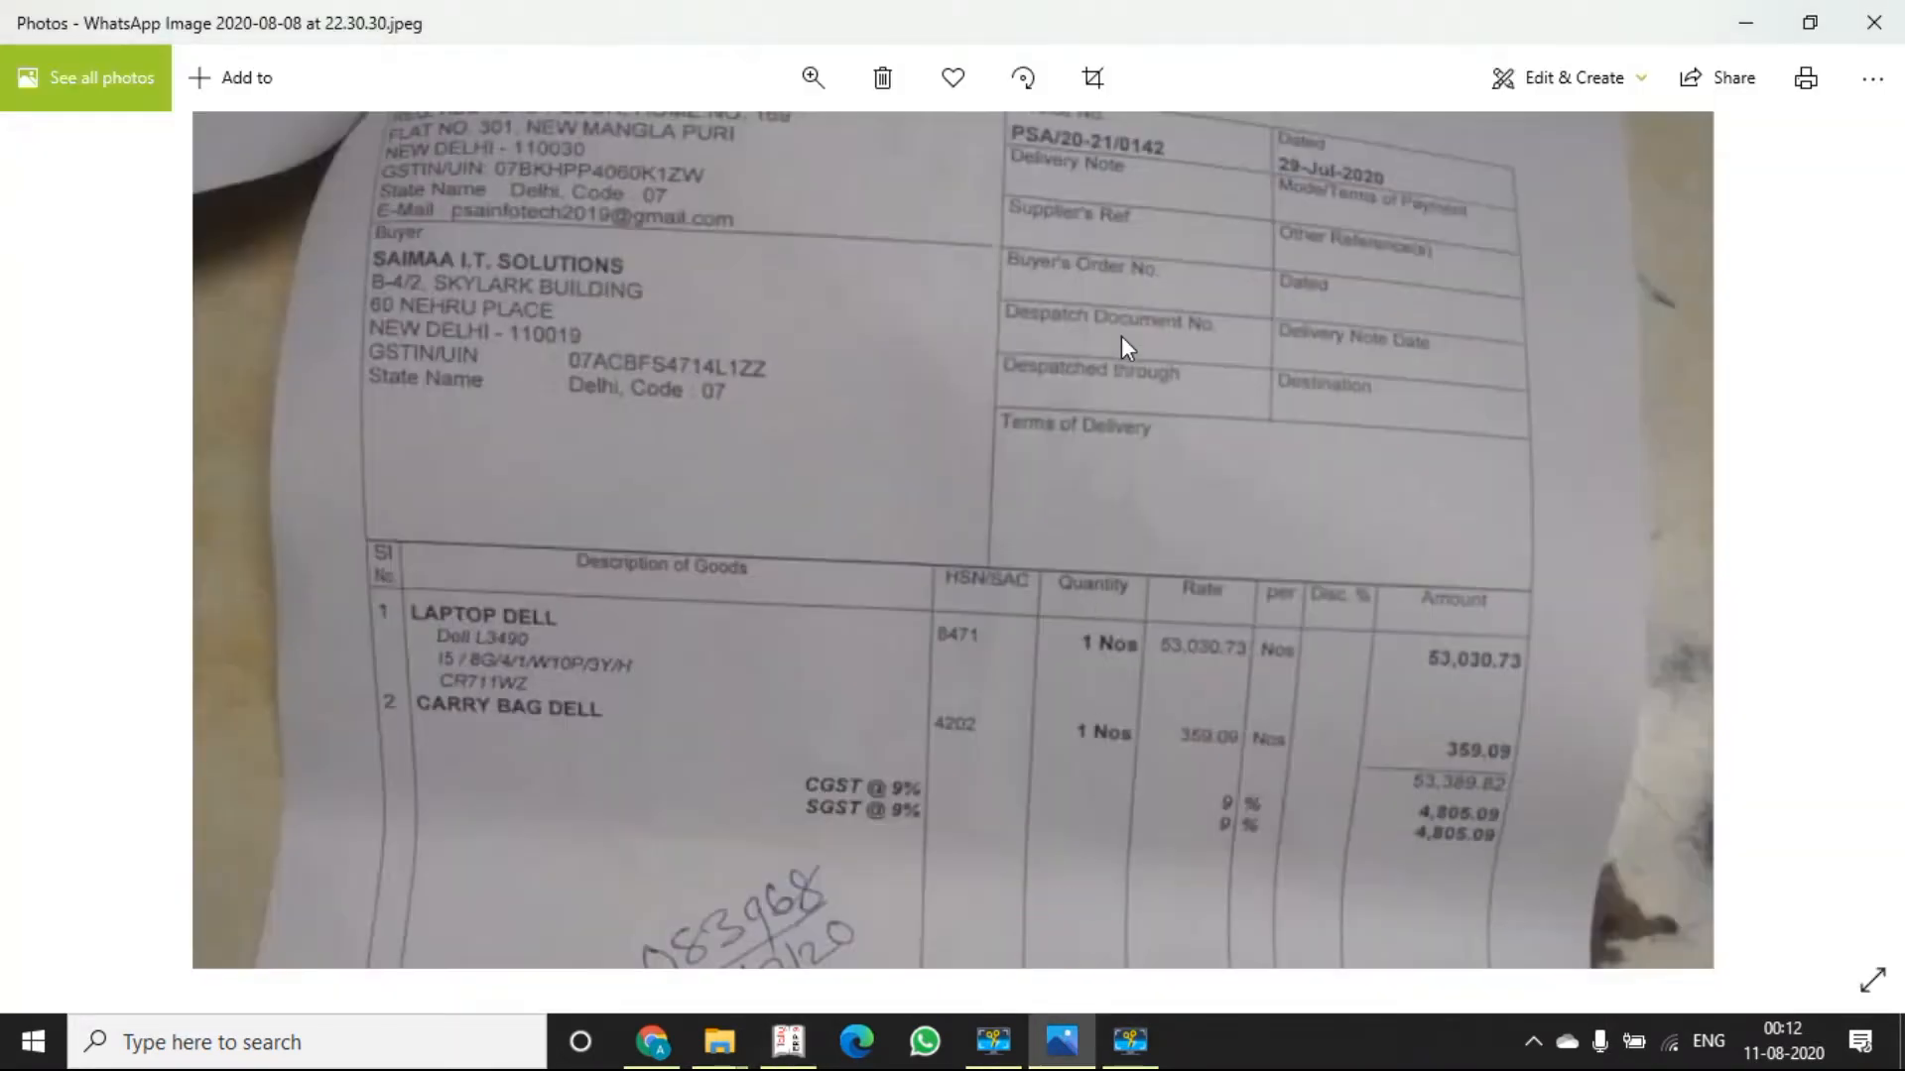
key(alt+Tab)
text(29.7.20)
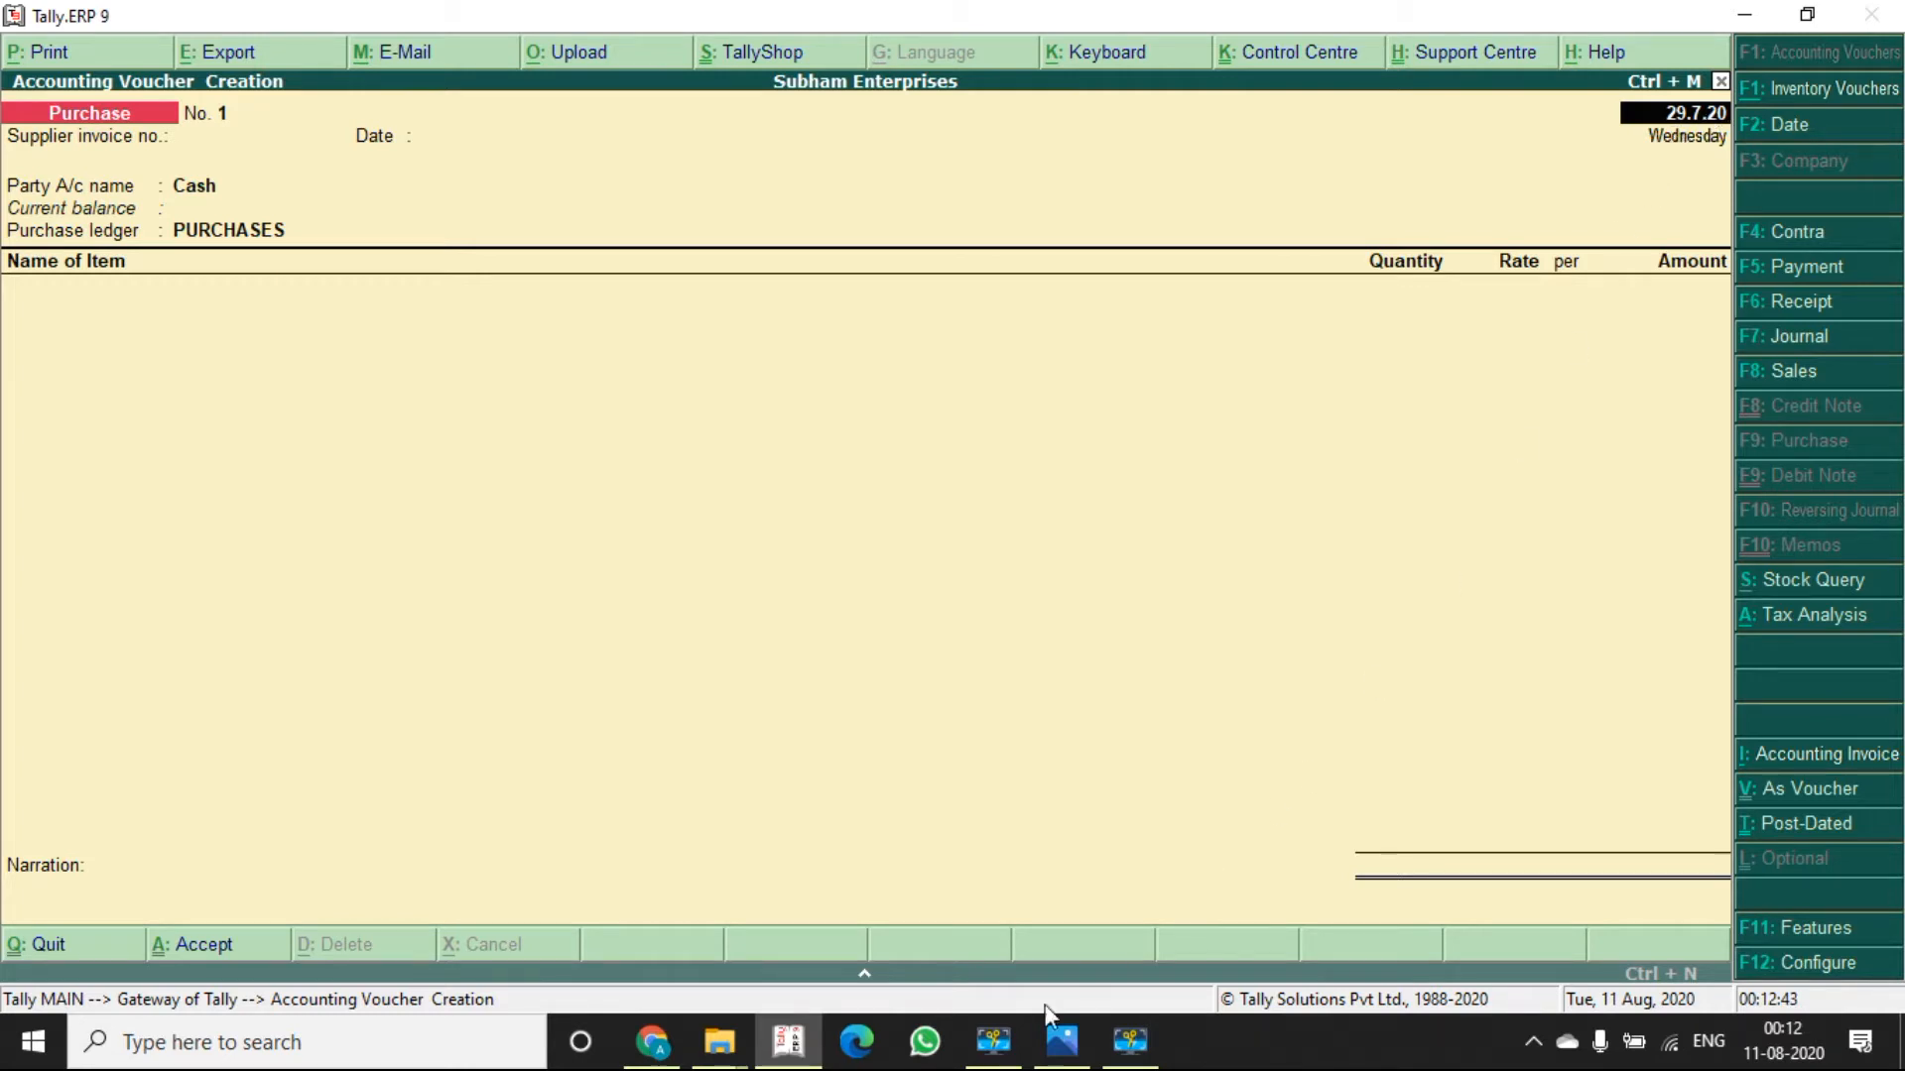
click(1061, 1040)
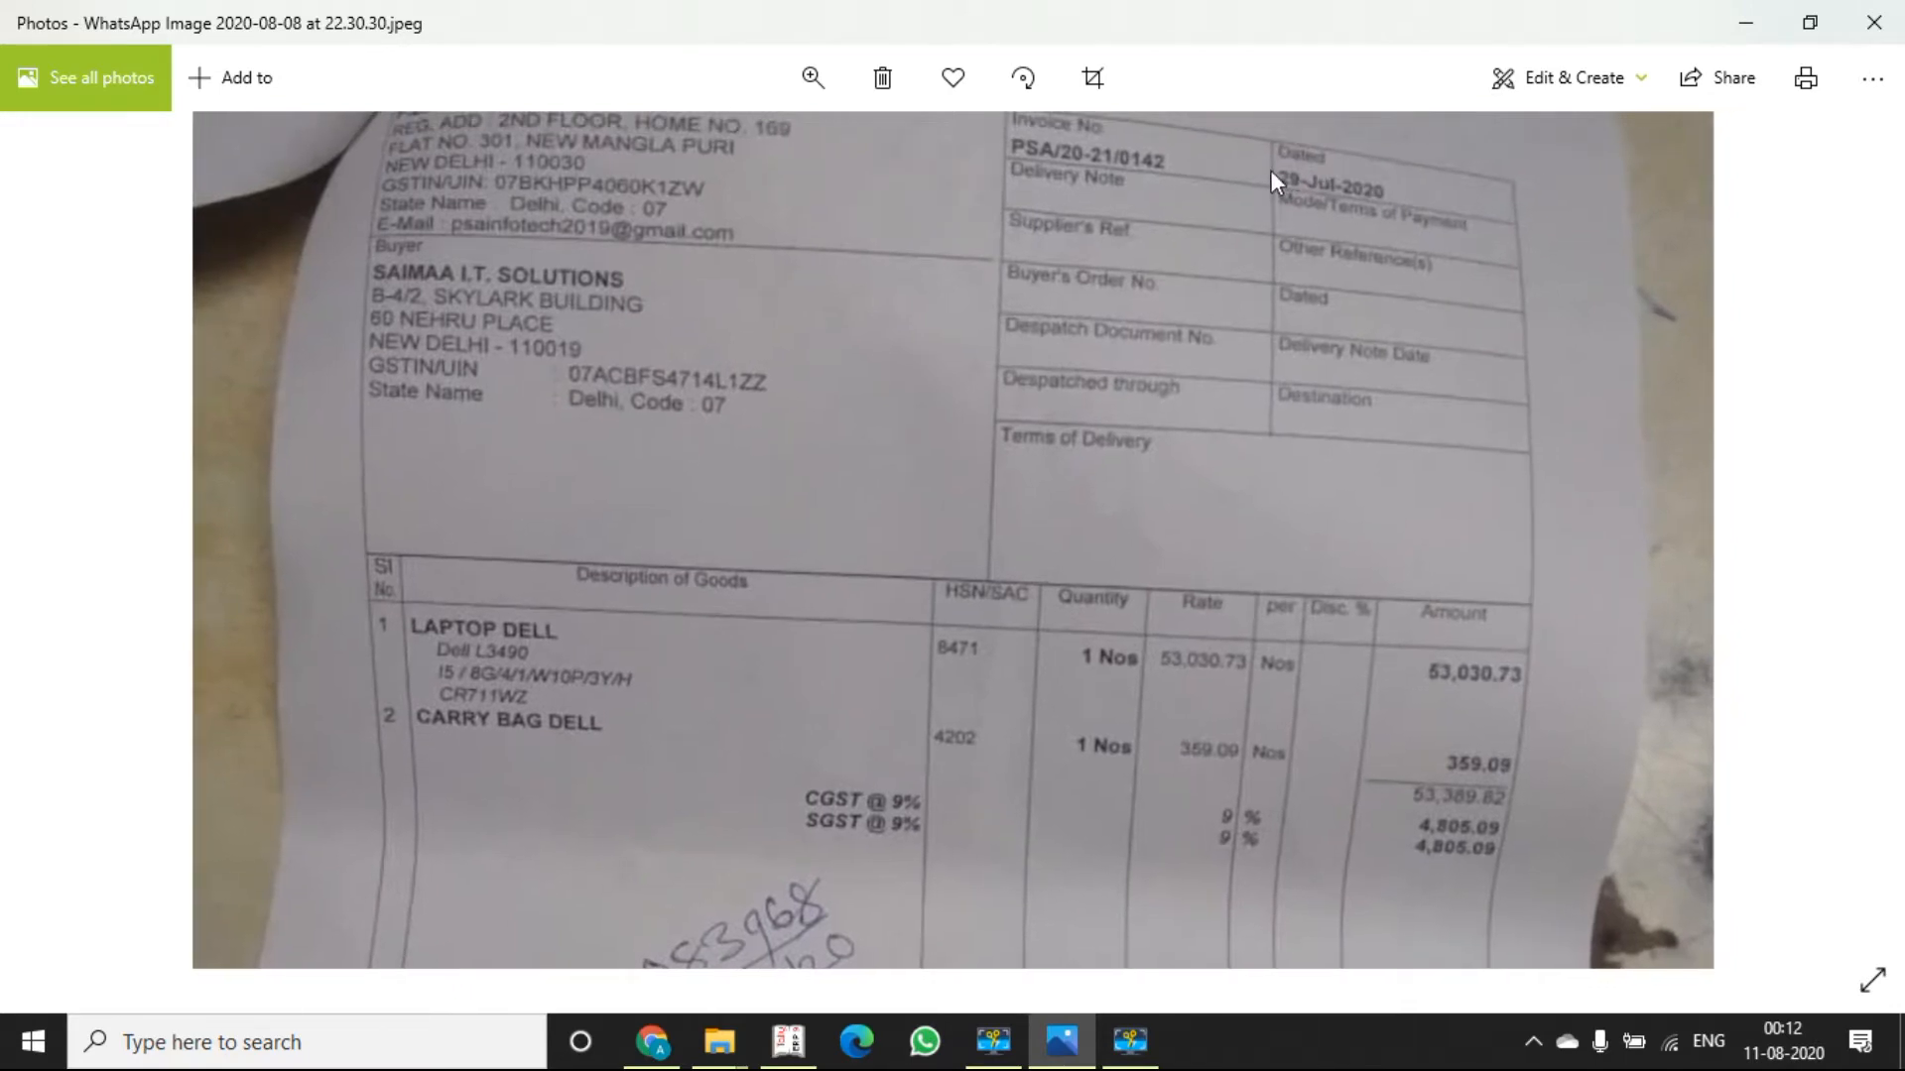
key(alt+Tab)
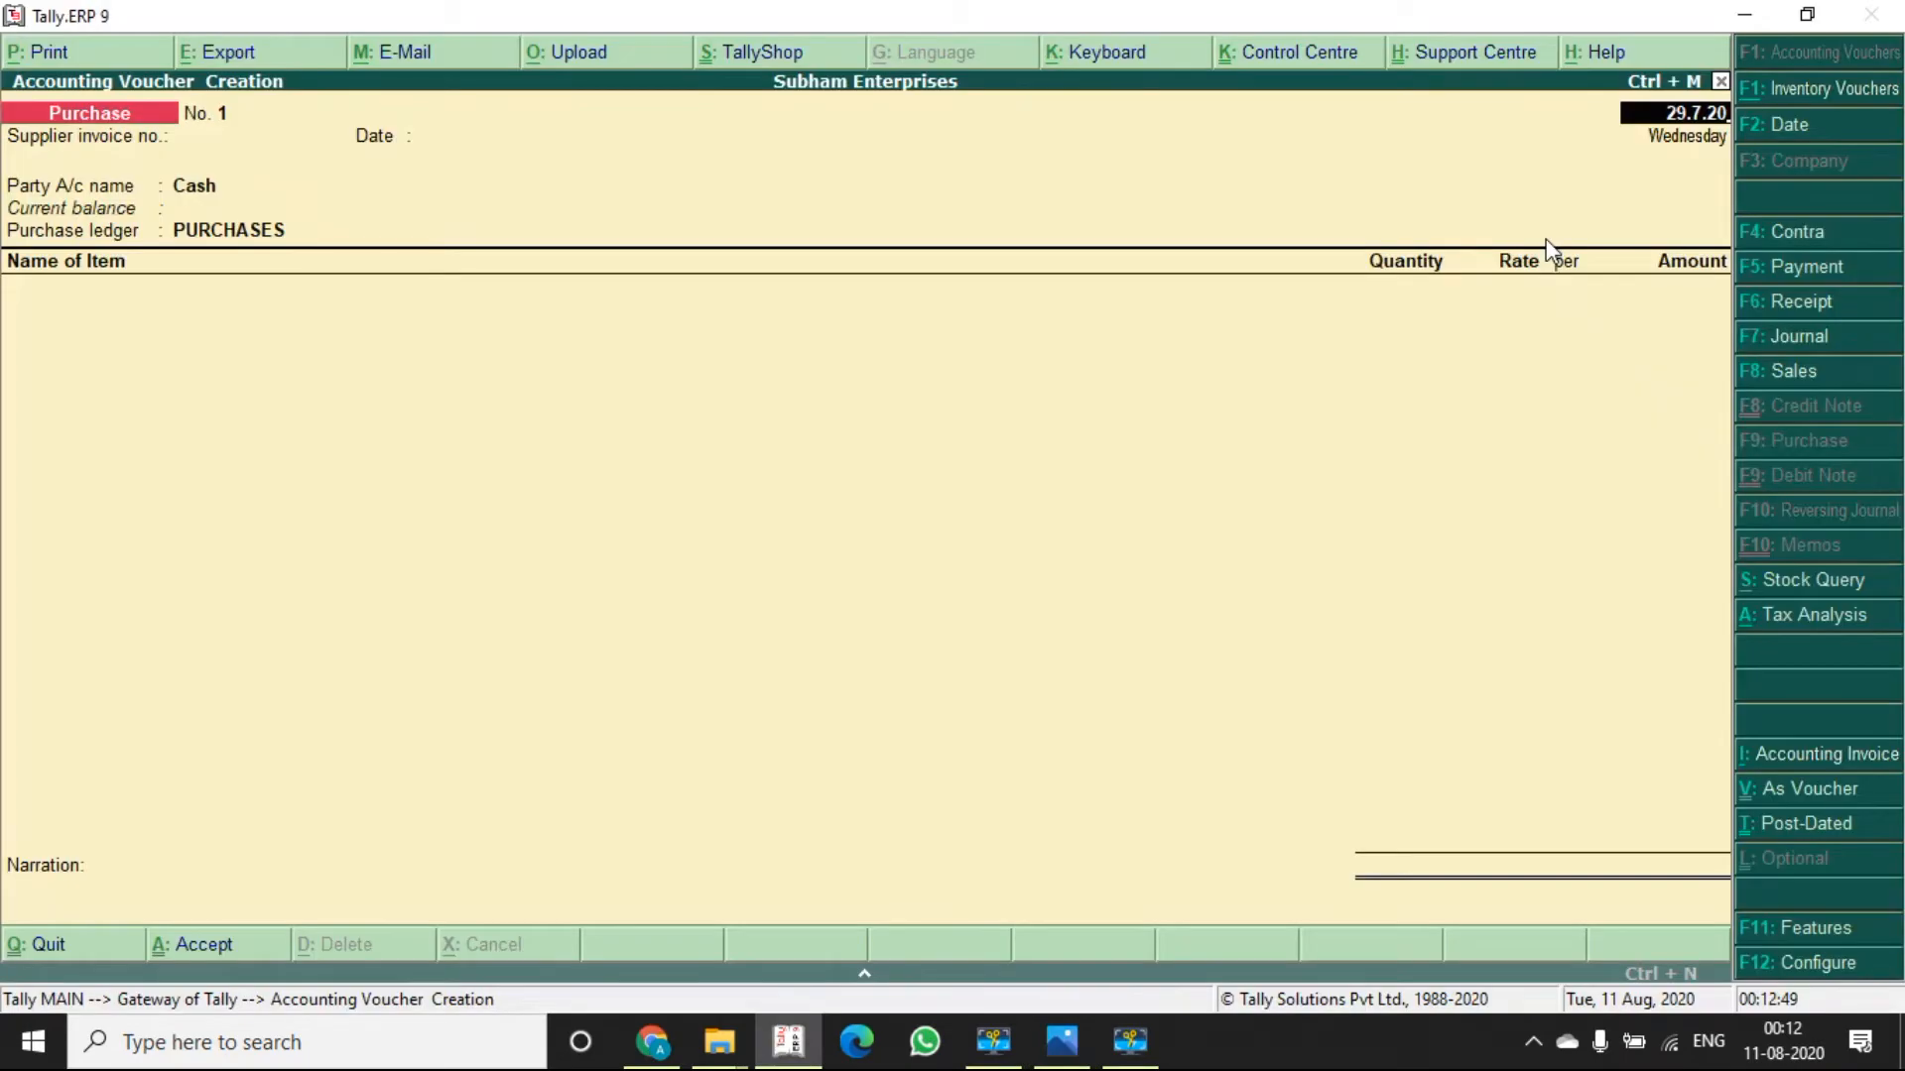
text(1.4)
key(Return)
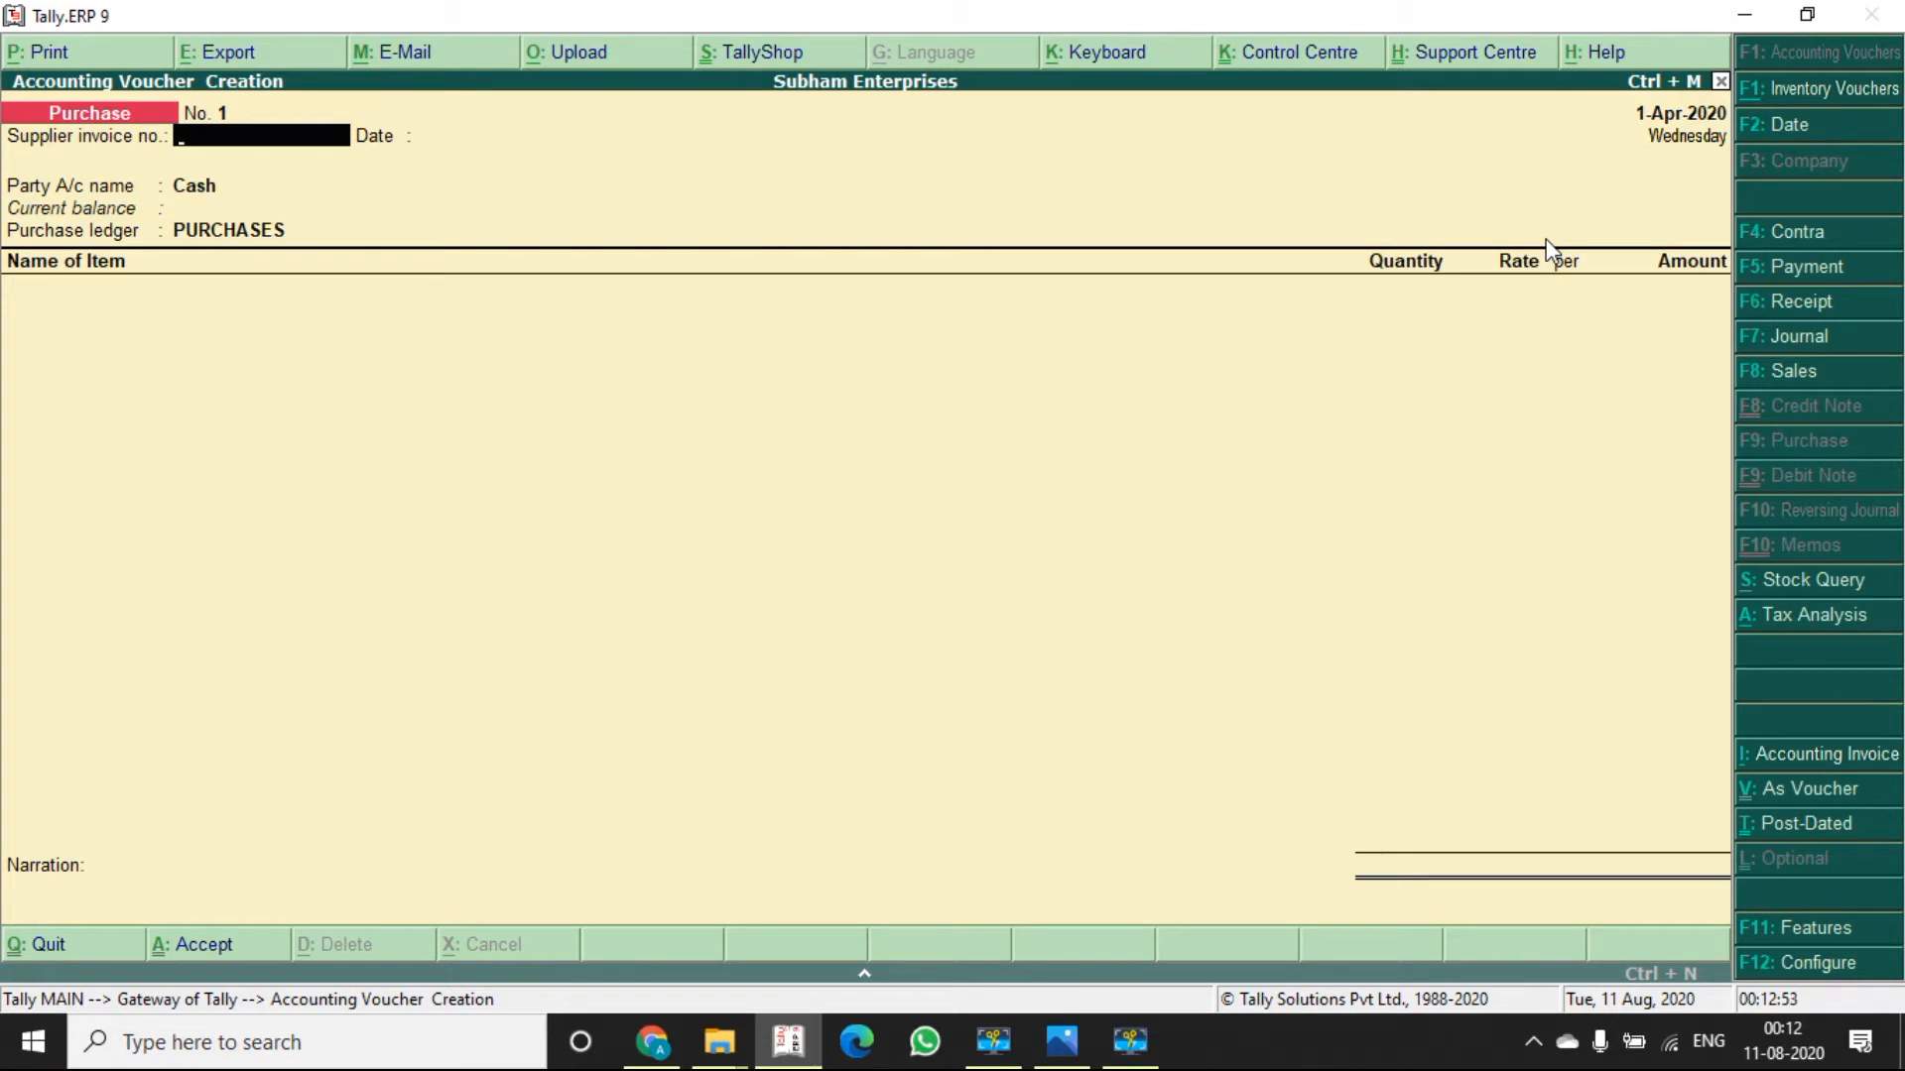
- Enter PSA/20-21/0142 as the supplier invoice number, reading it from the invoice photo
key(alt+Tab)
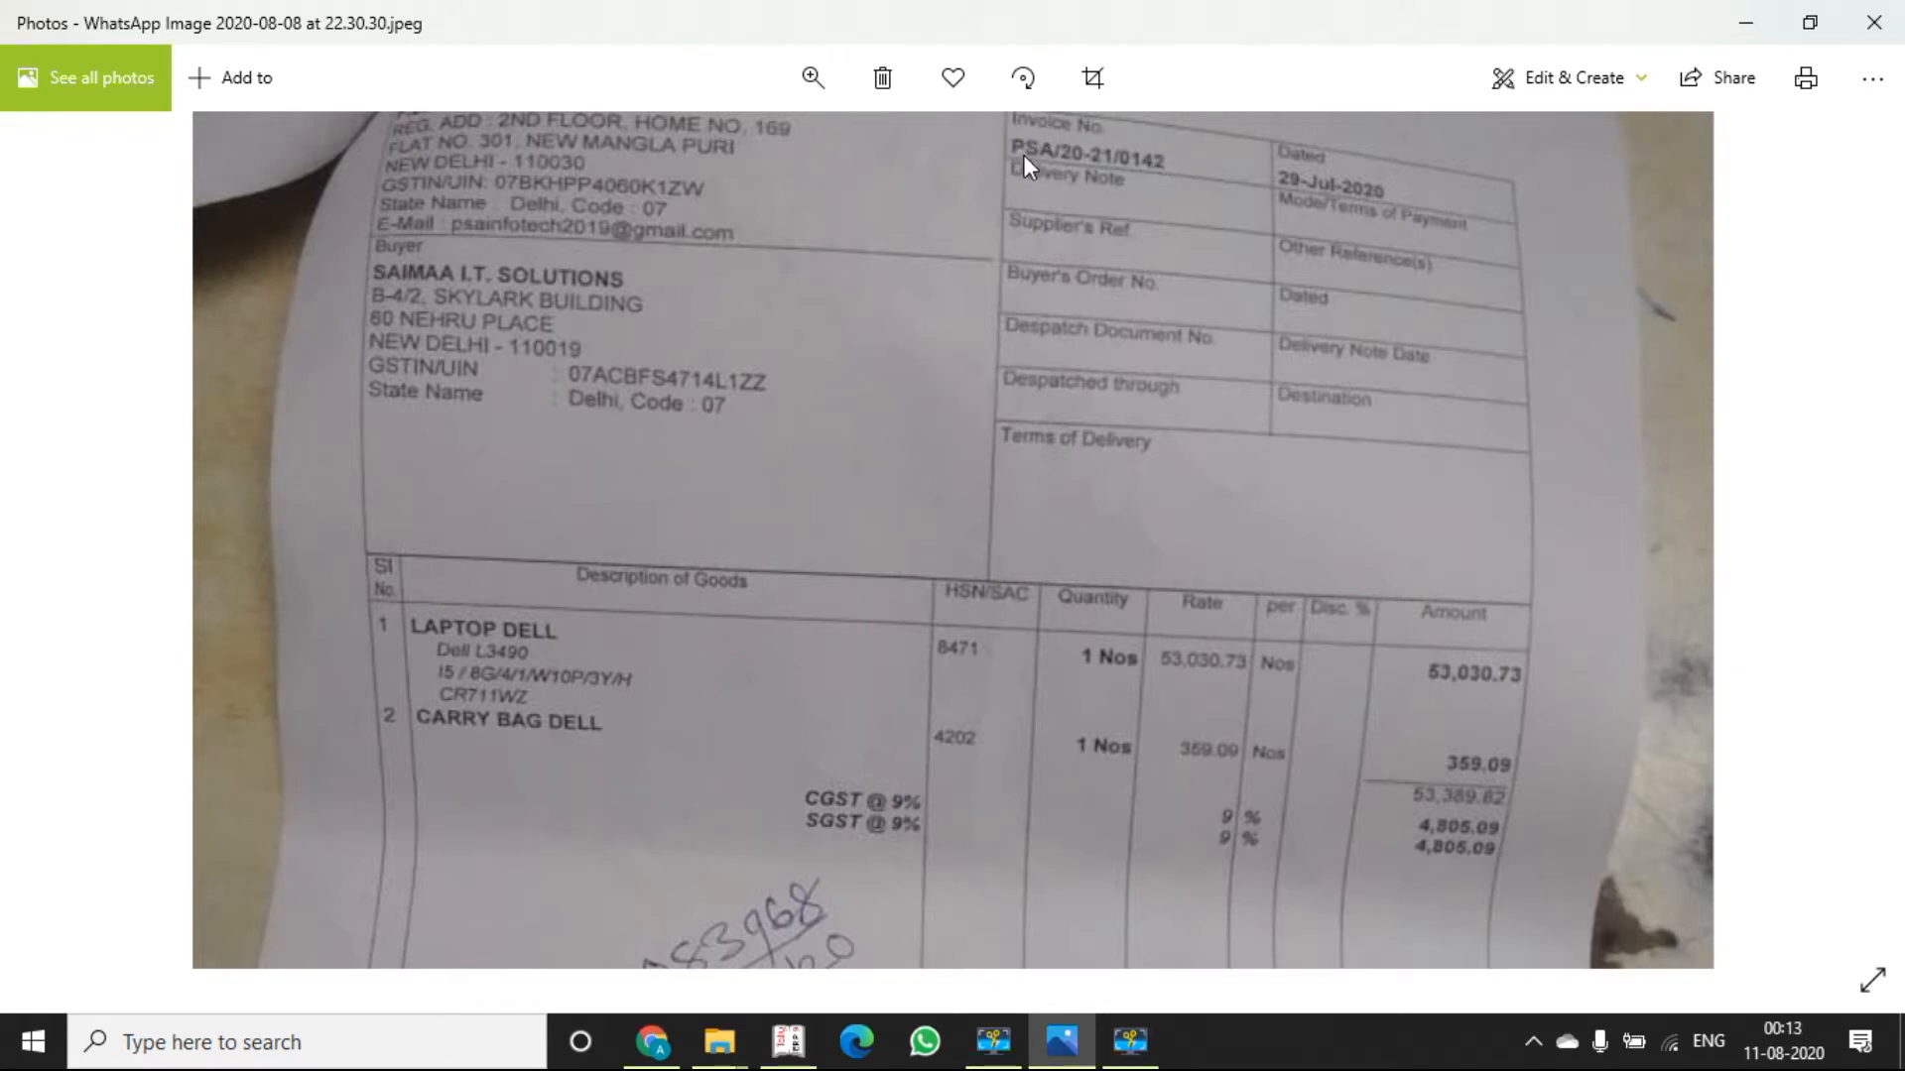
key(alt+Tab)
text(p)
key(BackSpace)
text(PSA)
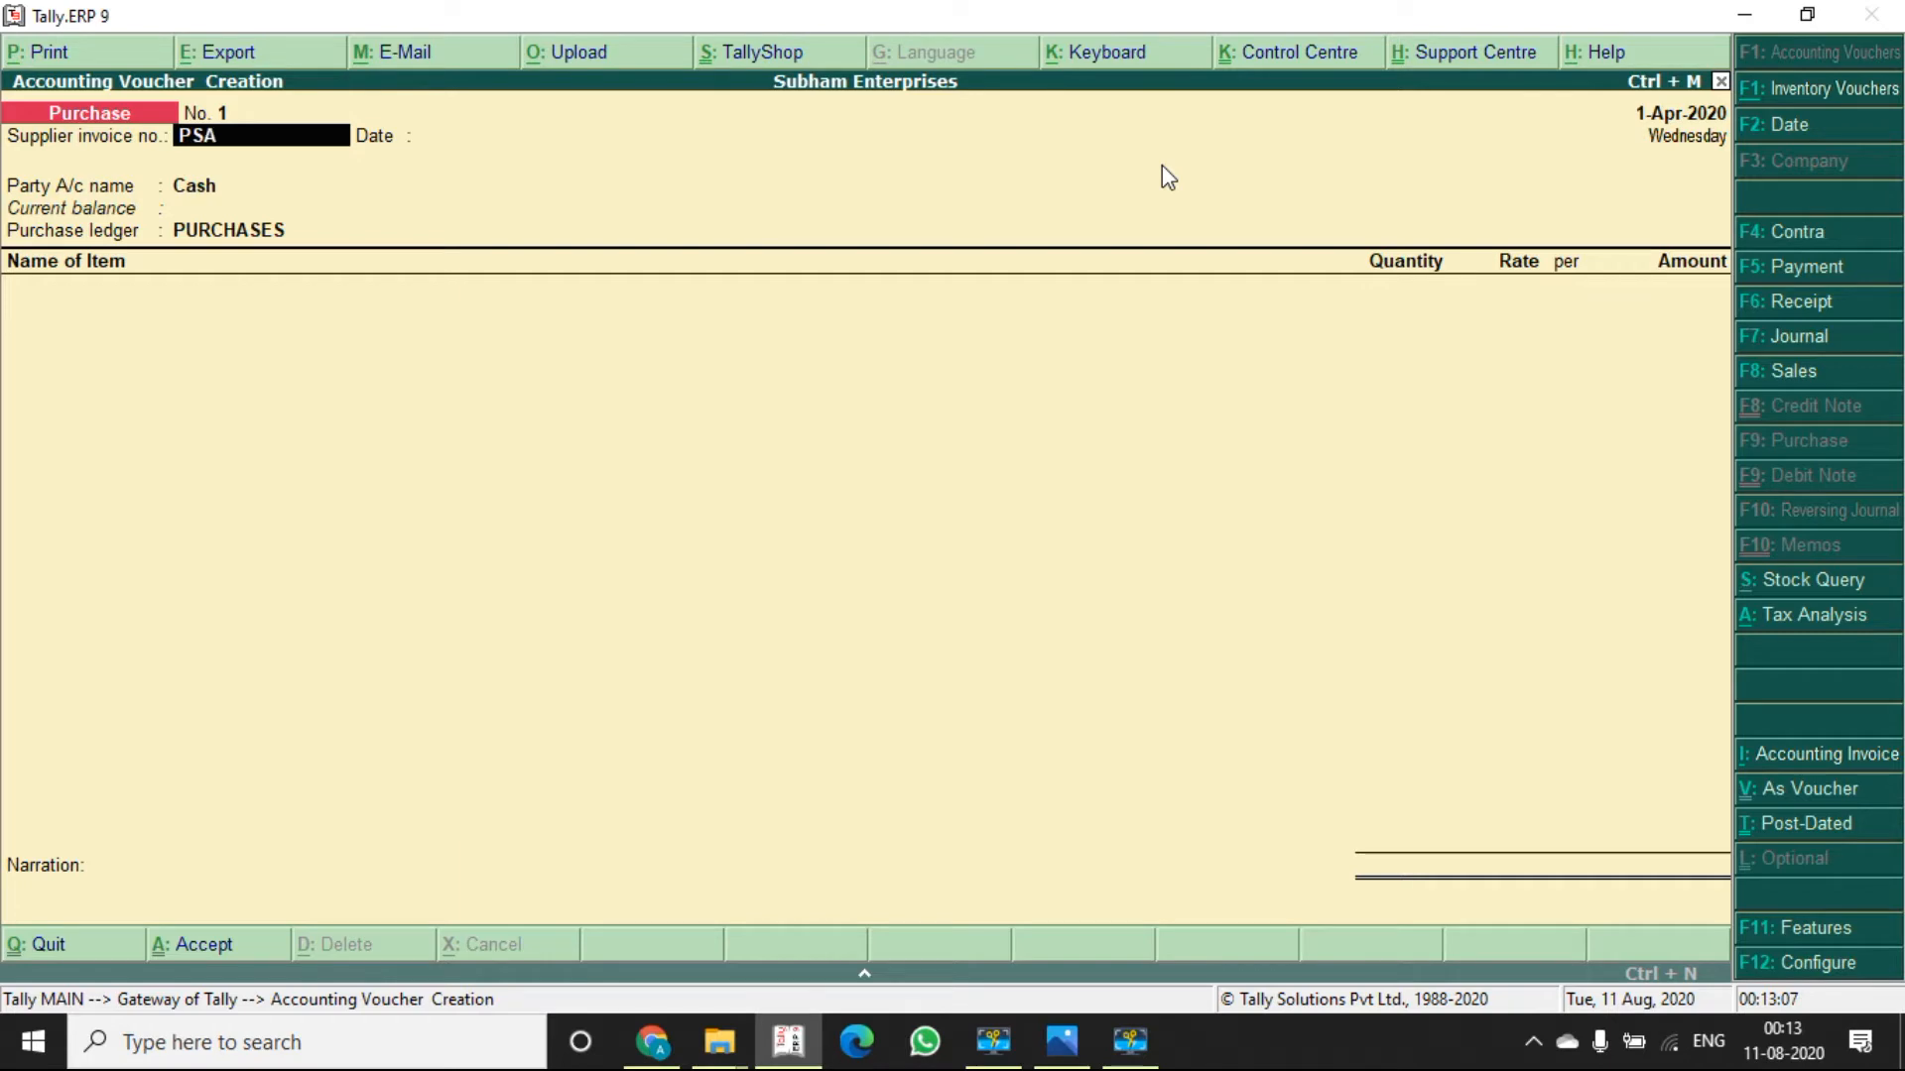
key(alt+Tab)
key(alt+Tab)
text(/20-21)
key(alt+Tab)
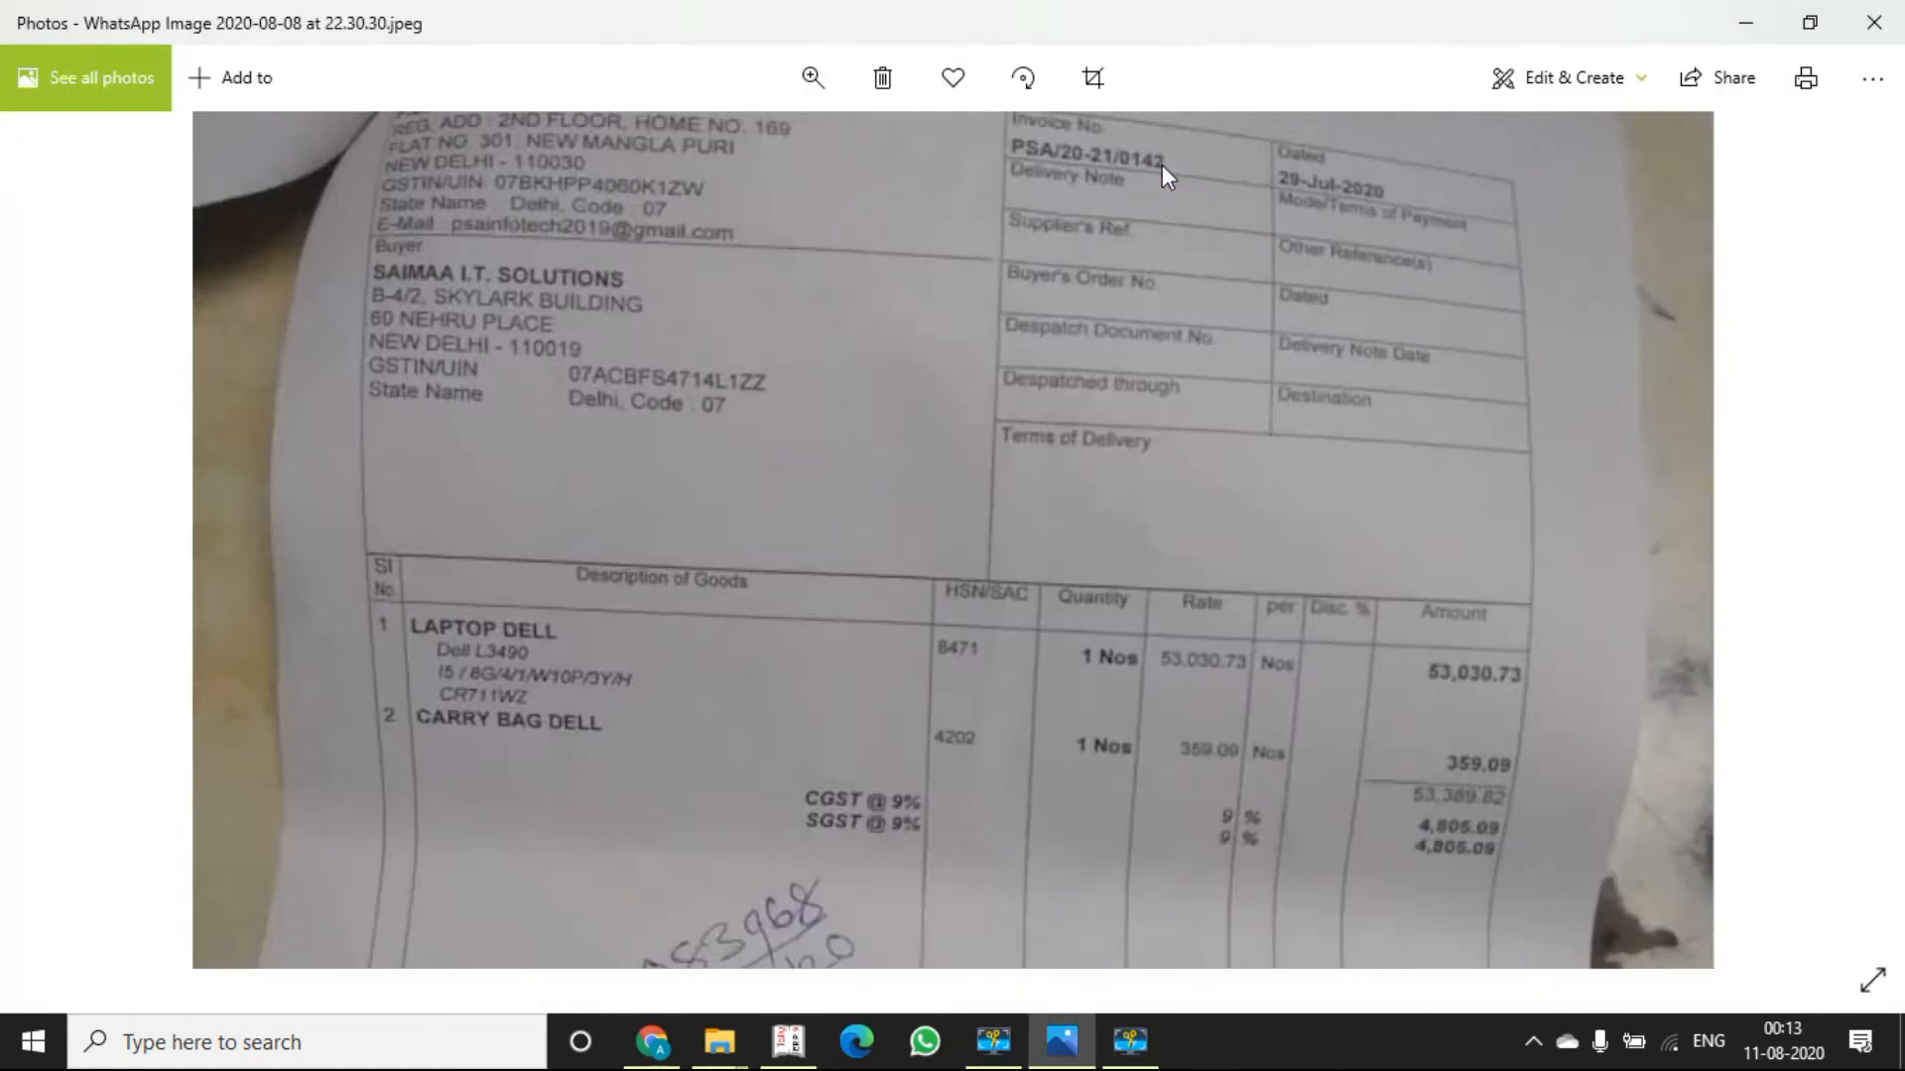
key(alt+Tab)
text(/0142)
key(Return)
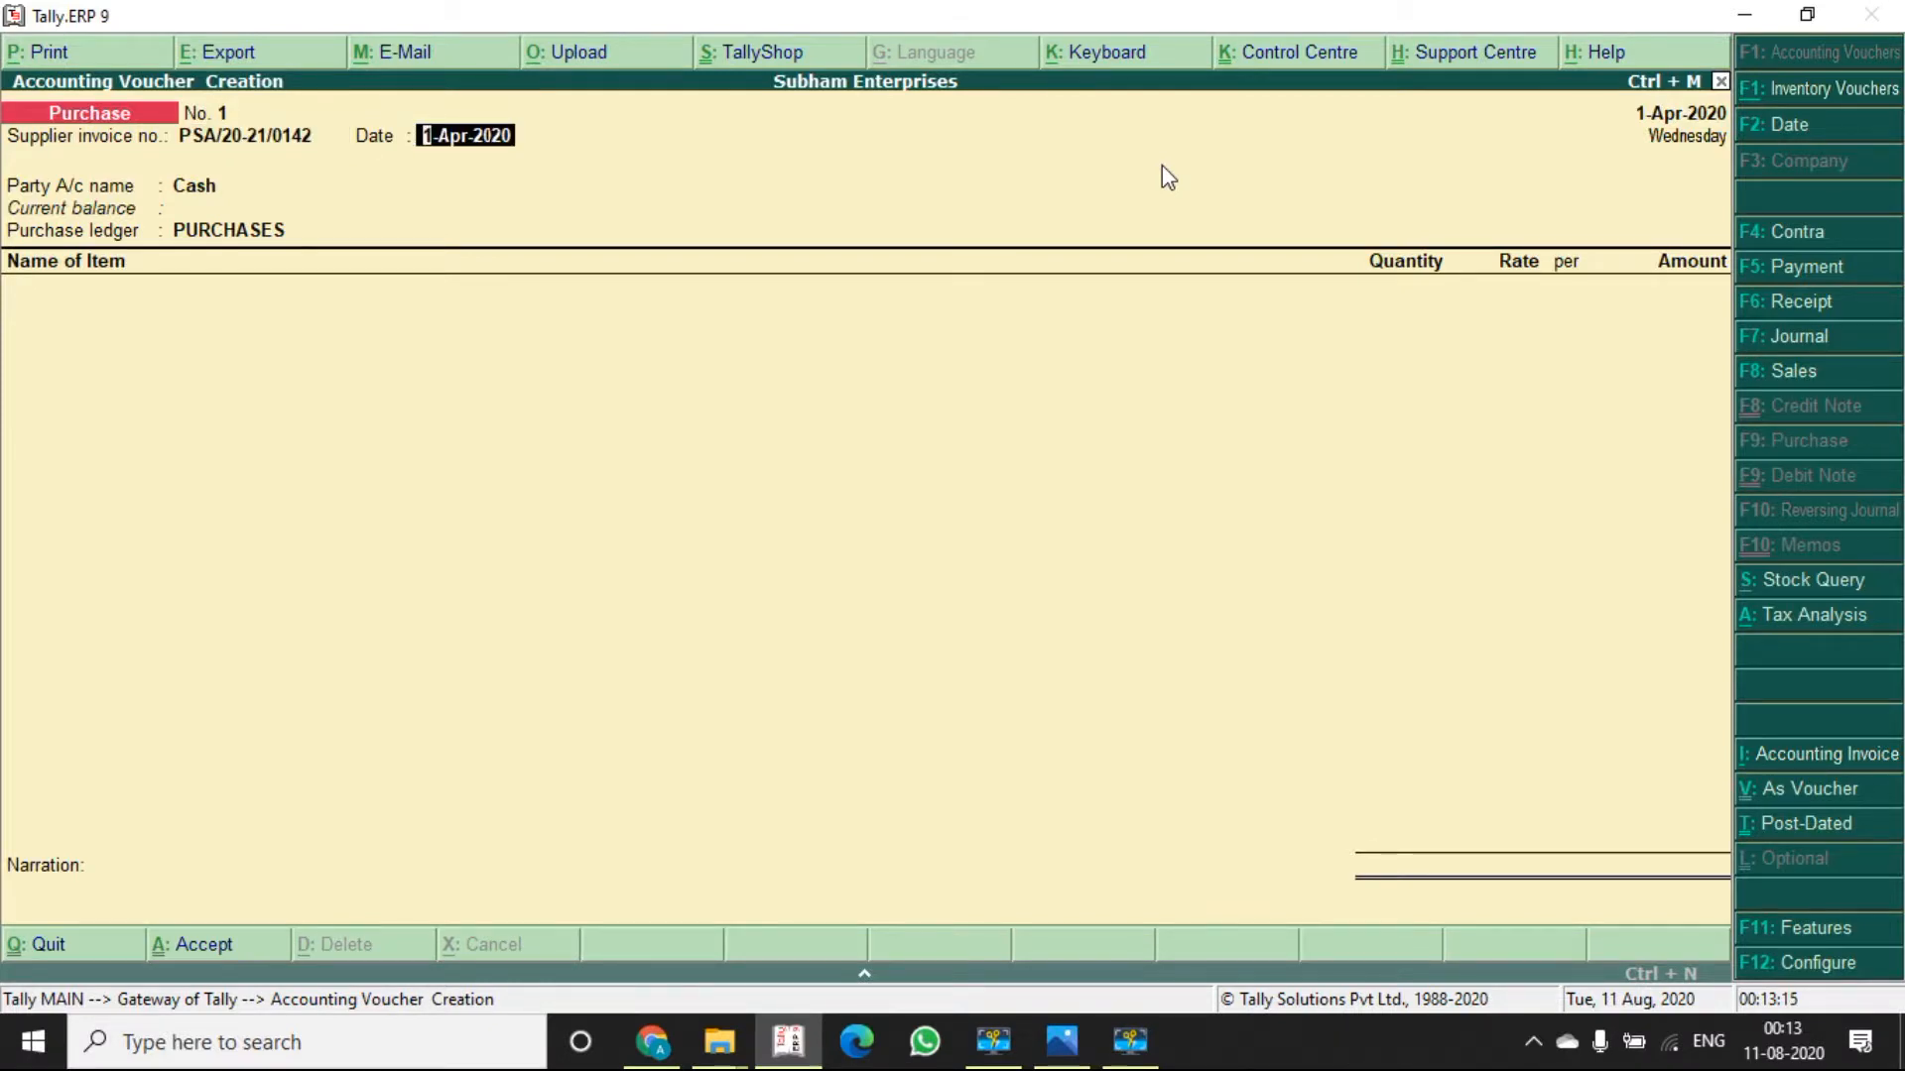
- Look at the date on the invoice photo and accept 1-Apr-2020 as the supplier invoice date
key(alt+Tab)
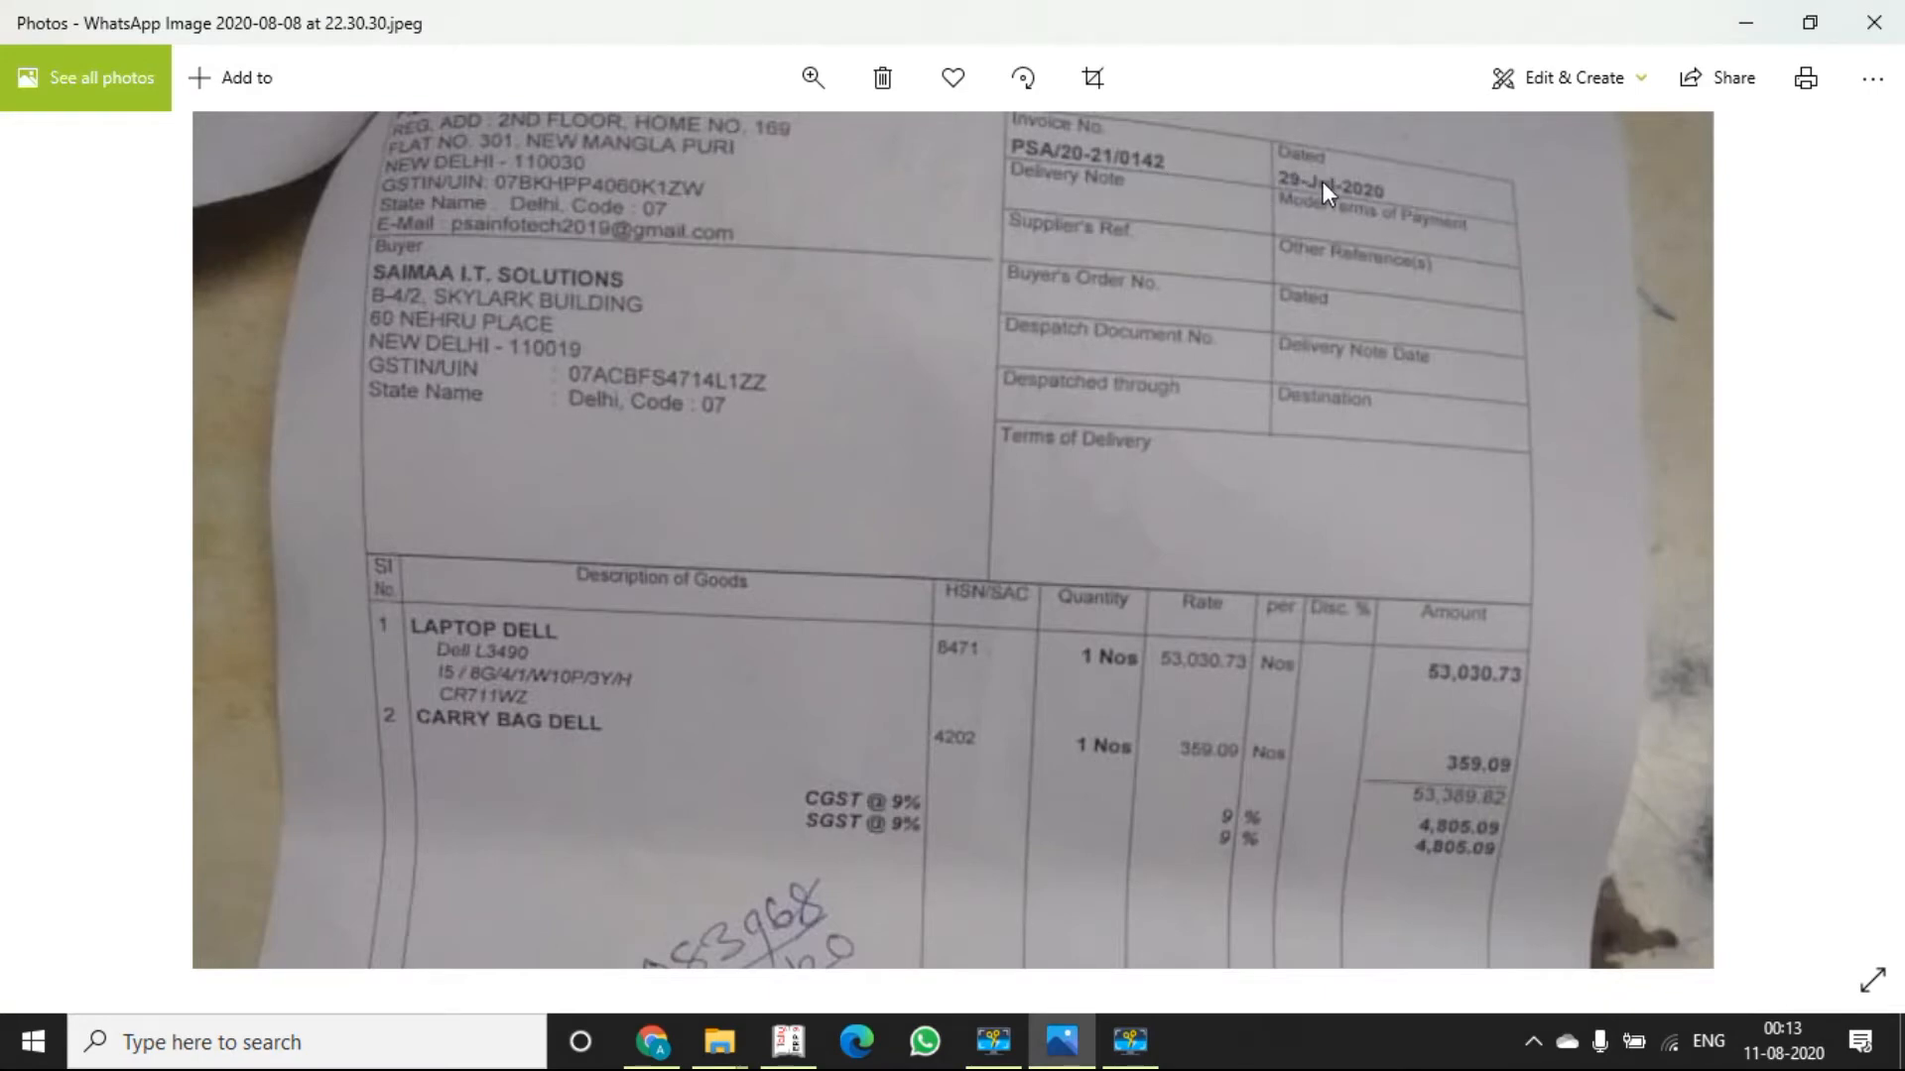
key(alt+Tab)
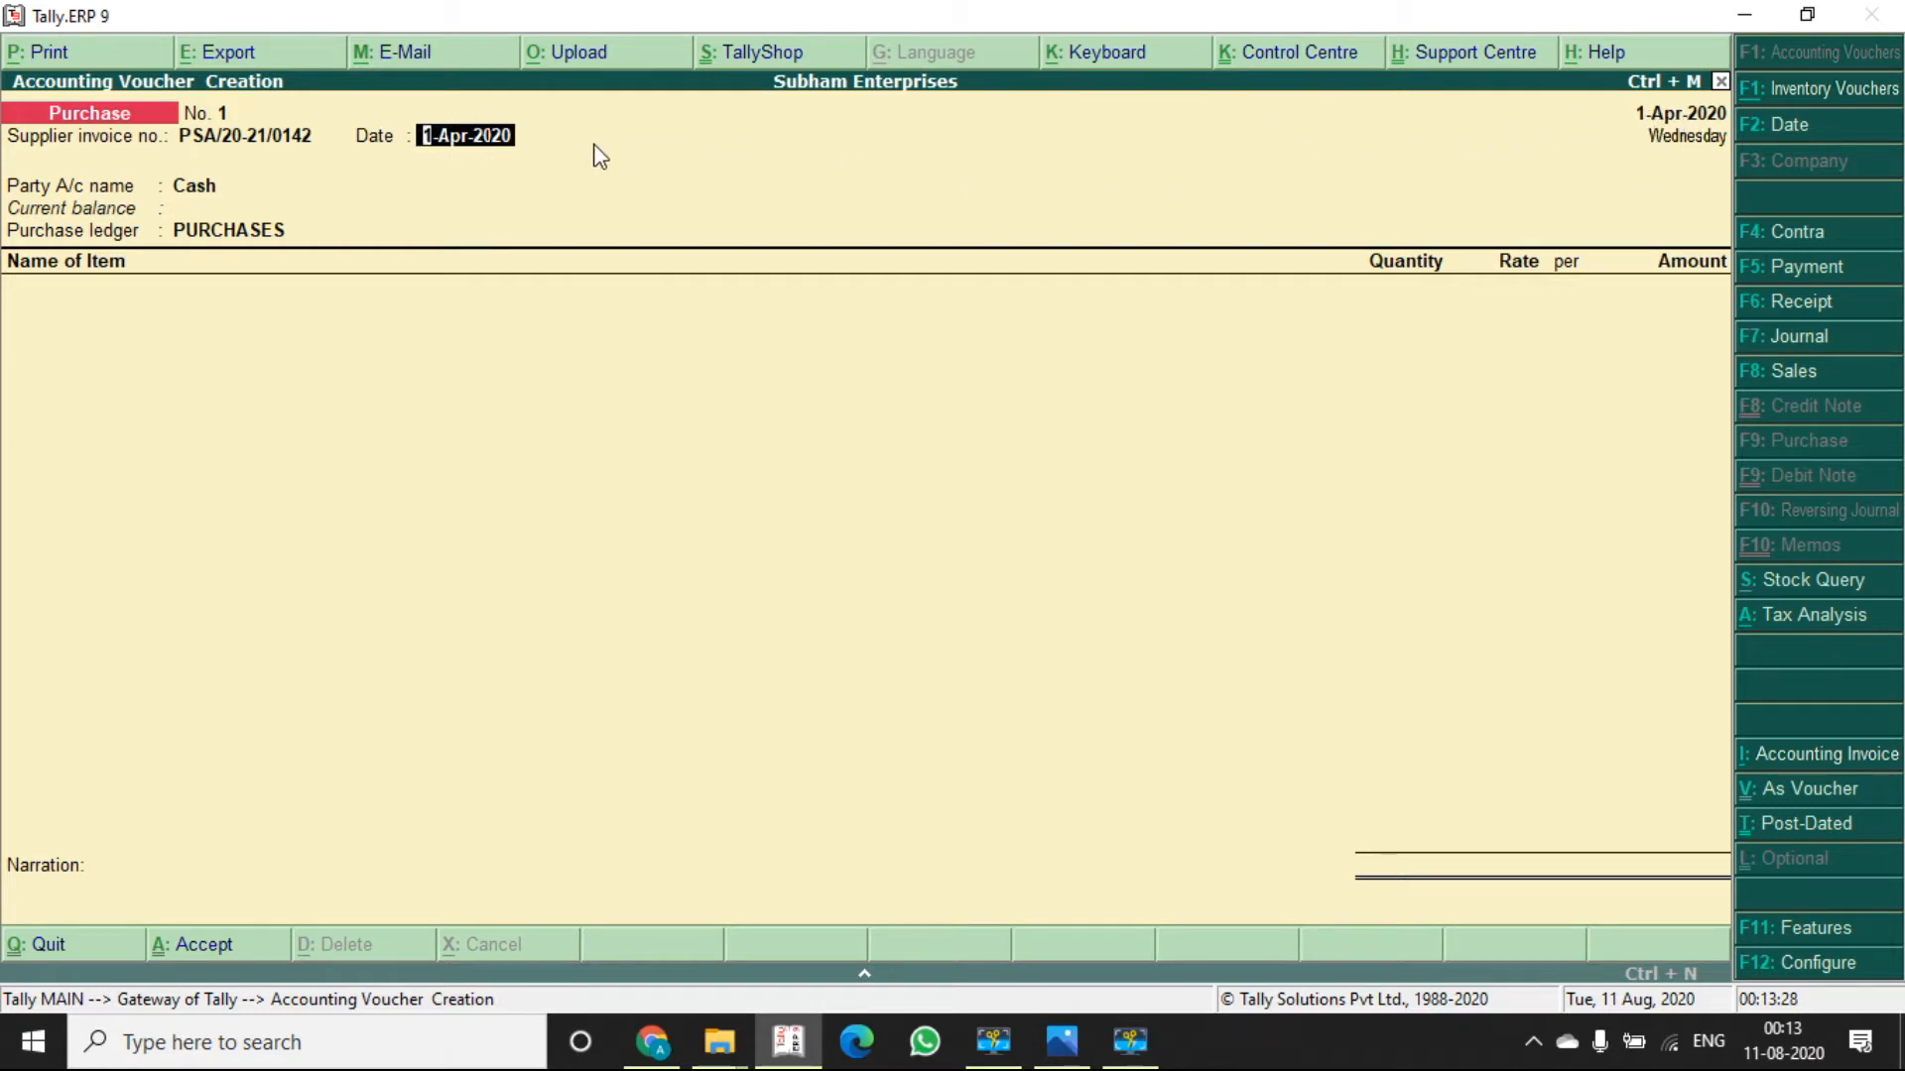
key(Return)
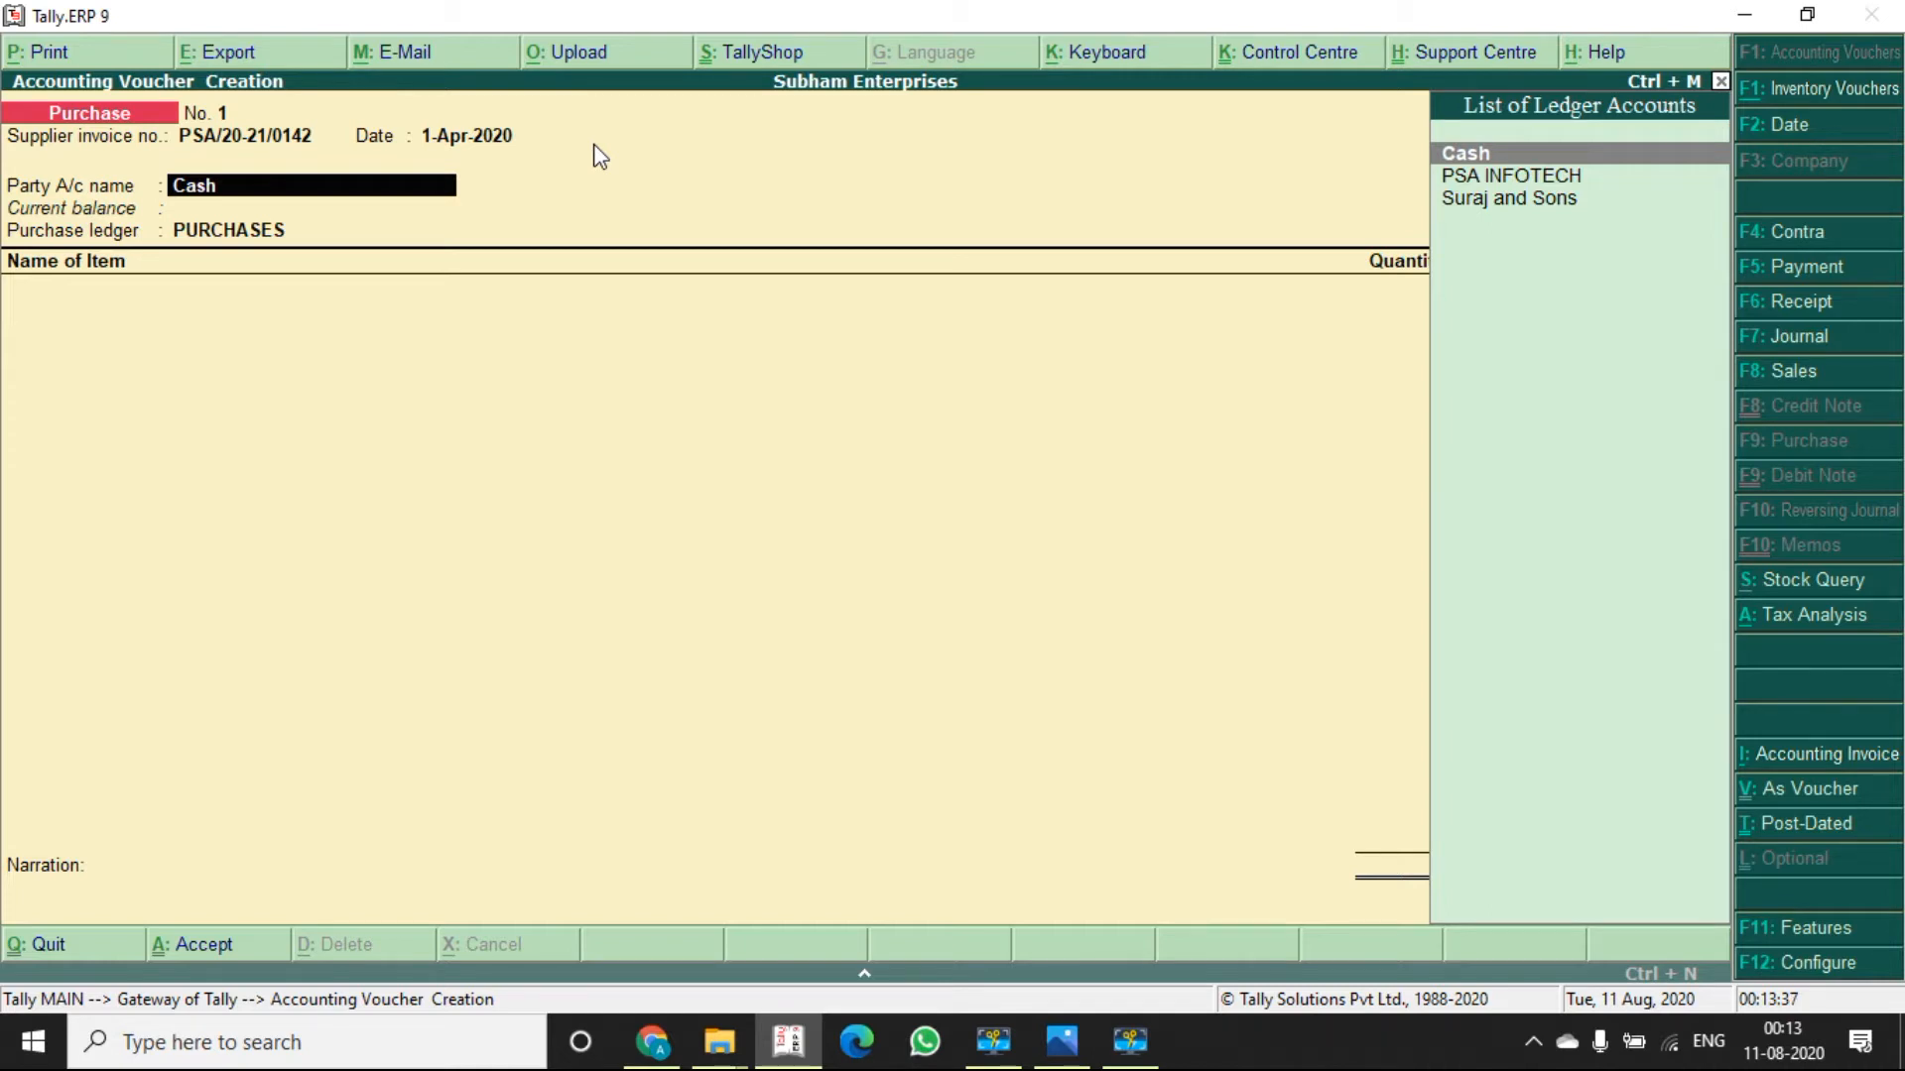
- Choose PSA INFOTECH as the party account after checking the invoice photo, and accept PURCHASES as the purchase ledger
key(Down)
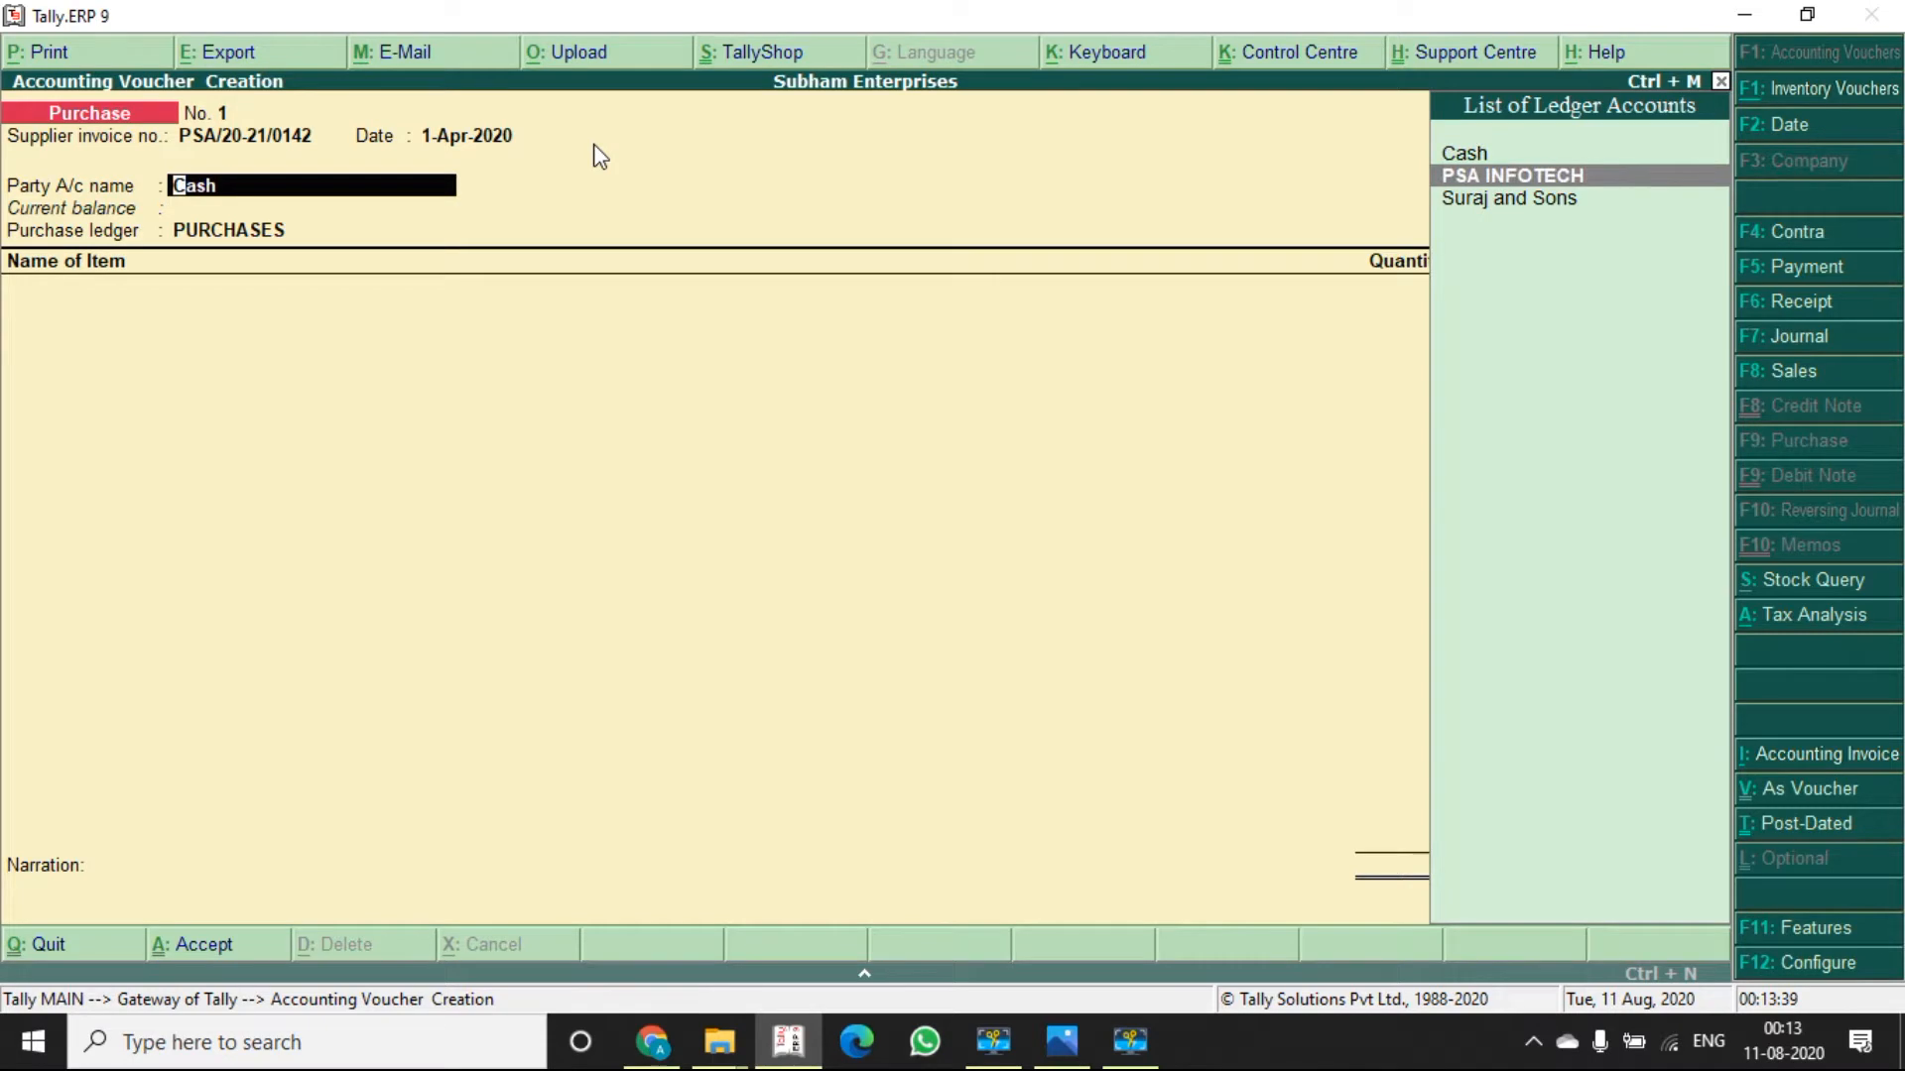
key(alt+Tab)
drag(504, 177, 526, 396)
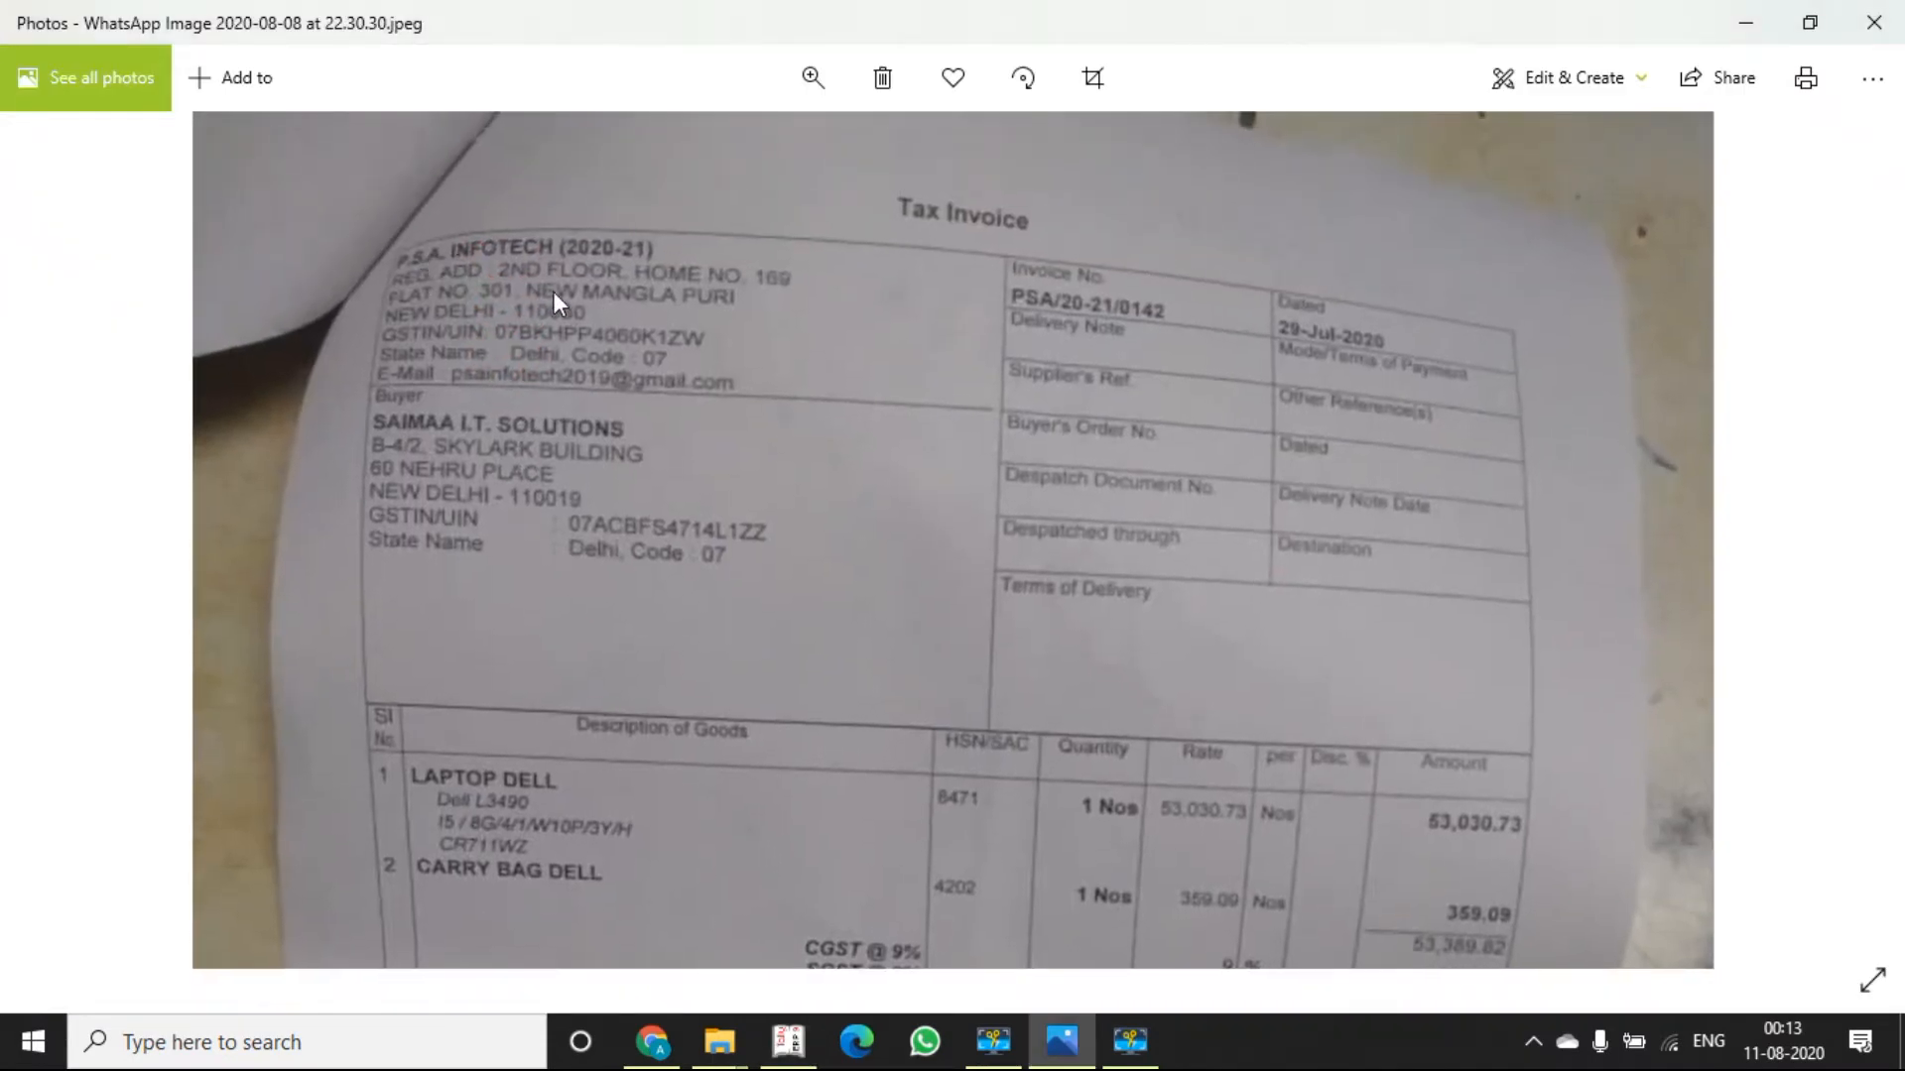
drag(722, 599, 687, 433)
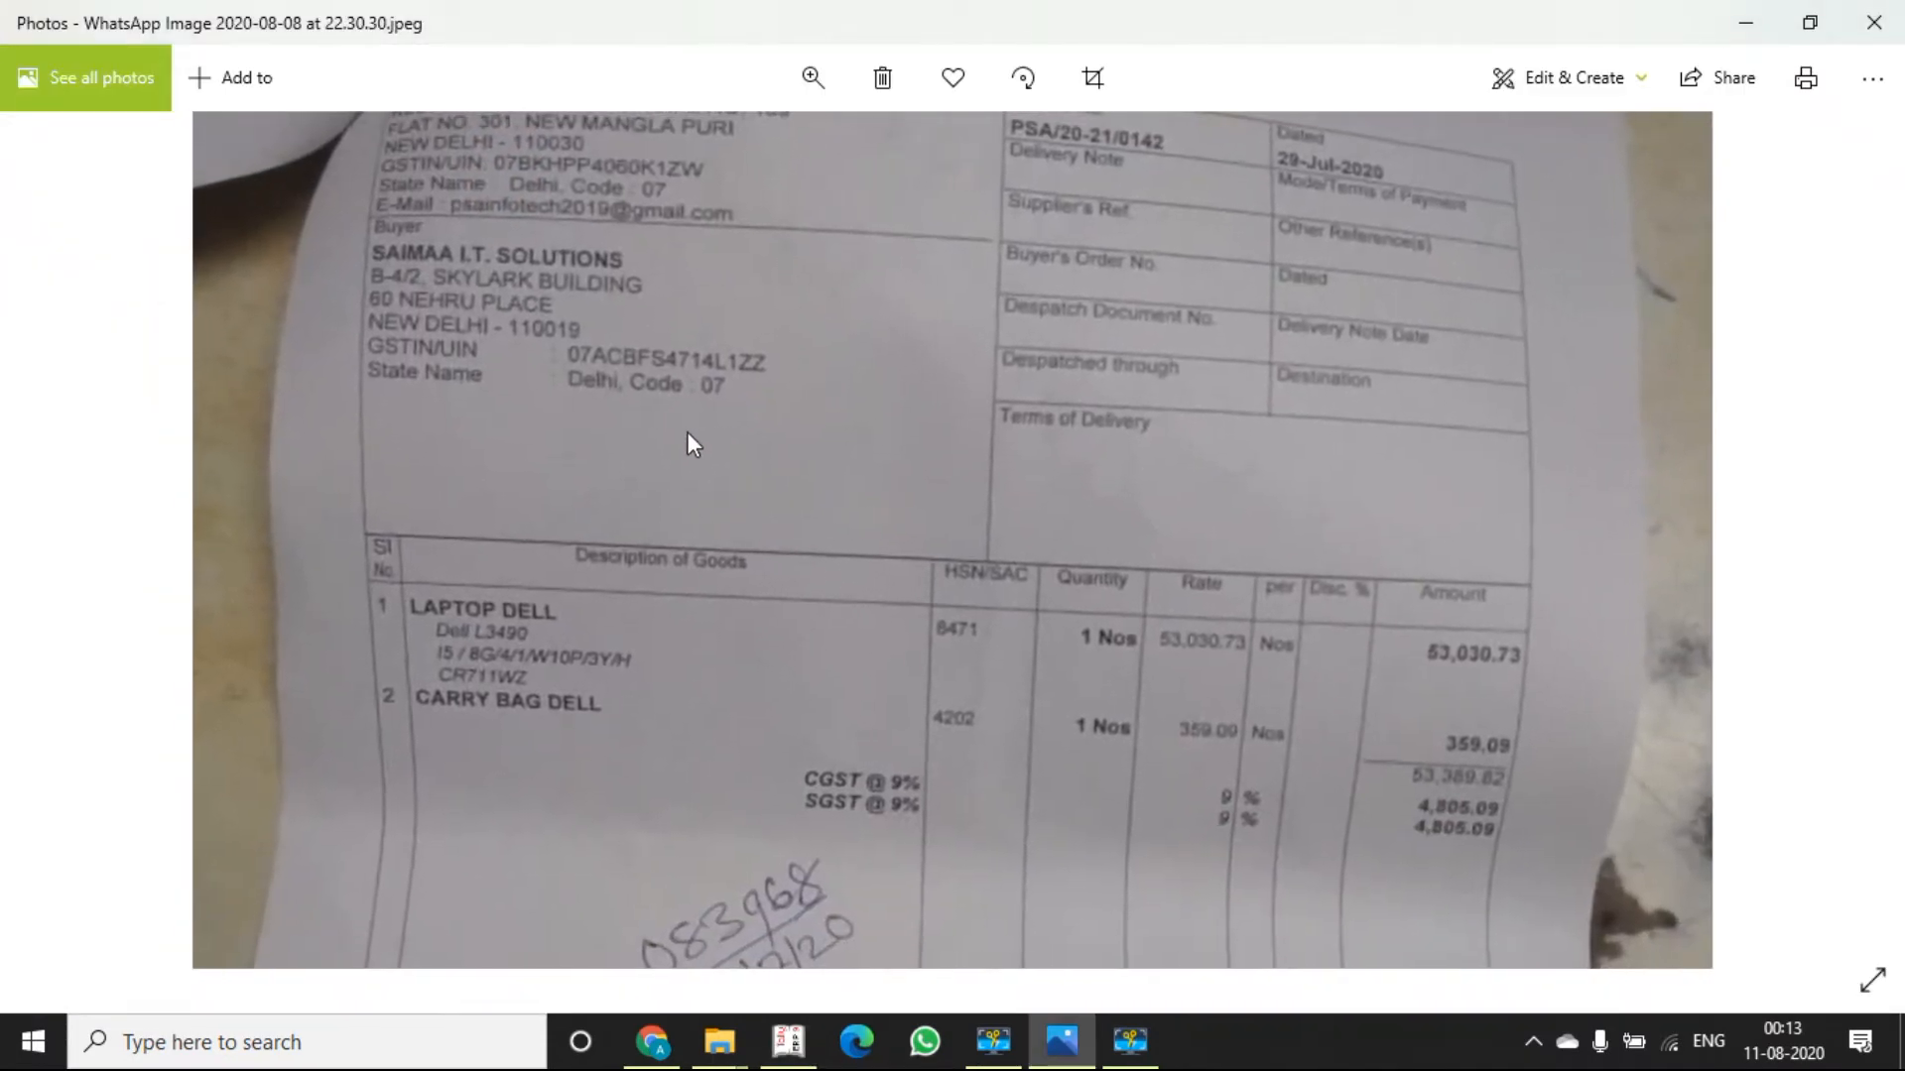
key(alt+Tab)
key(Return)
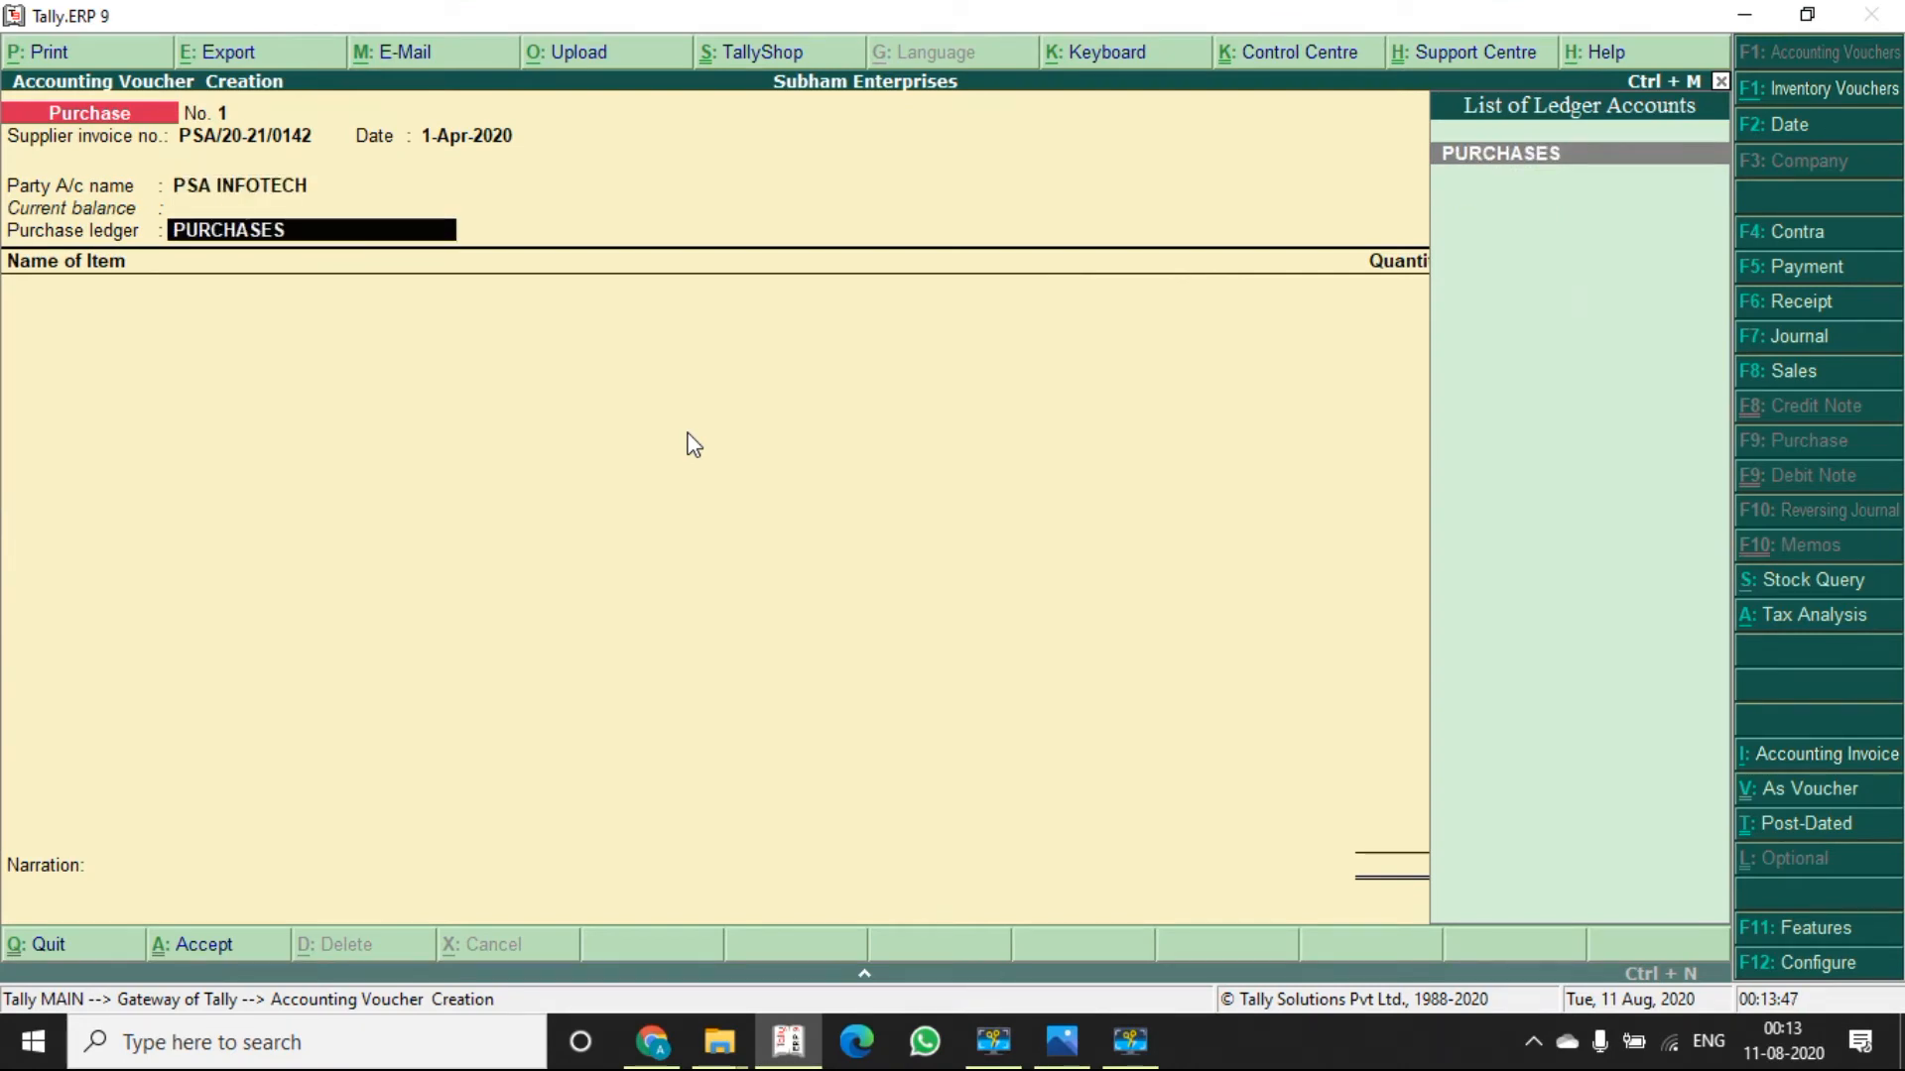
key(Return)
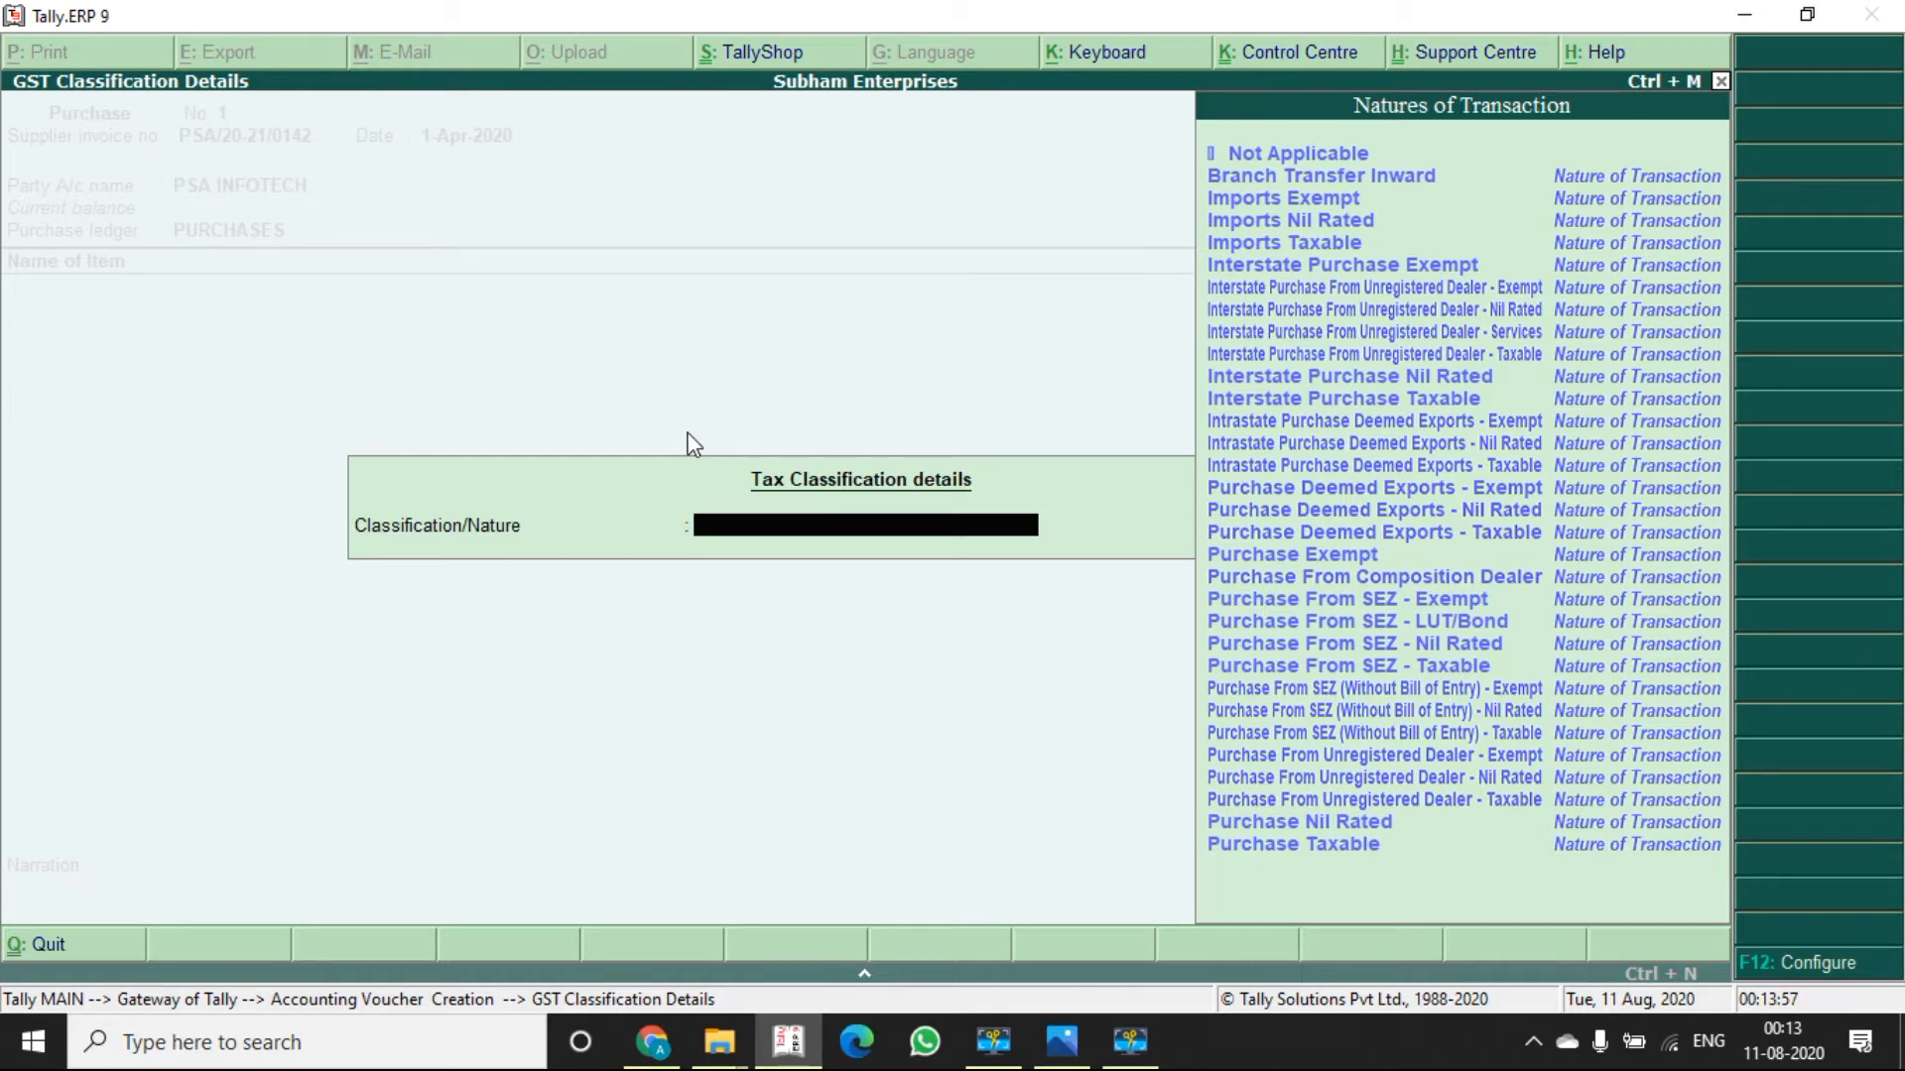
- Classify the purchase as Purchase Taxable, and add Laptop - DEL as the first item after checking the goods on the invoice photo
text(PU)
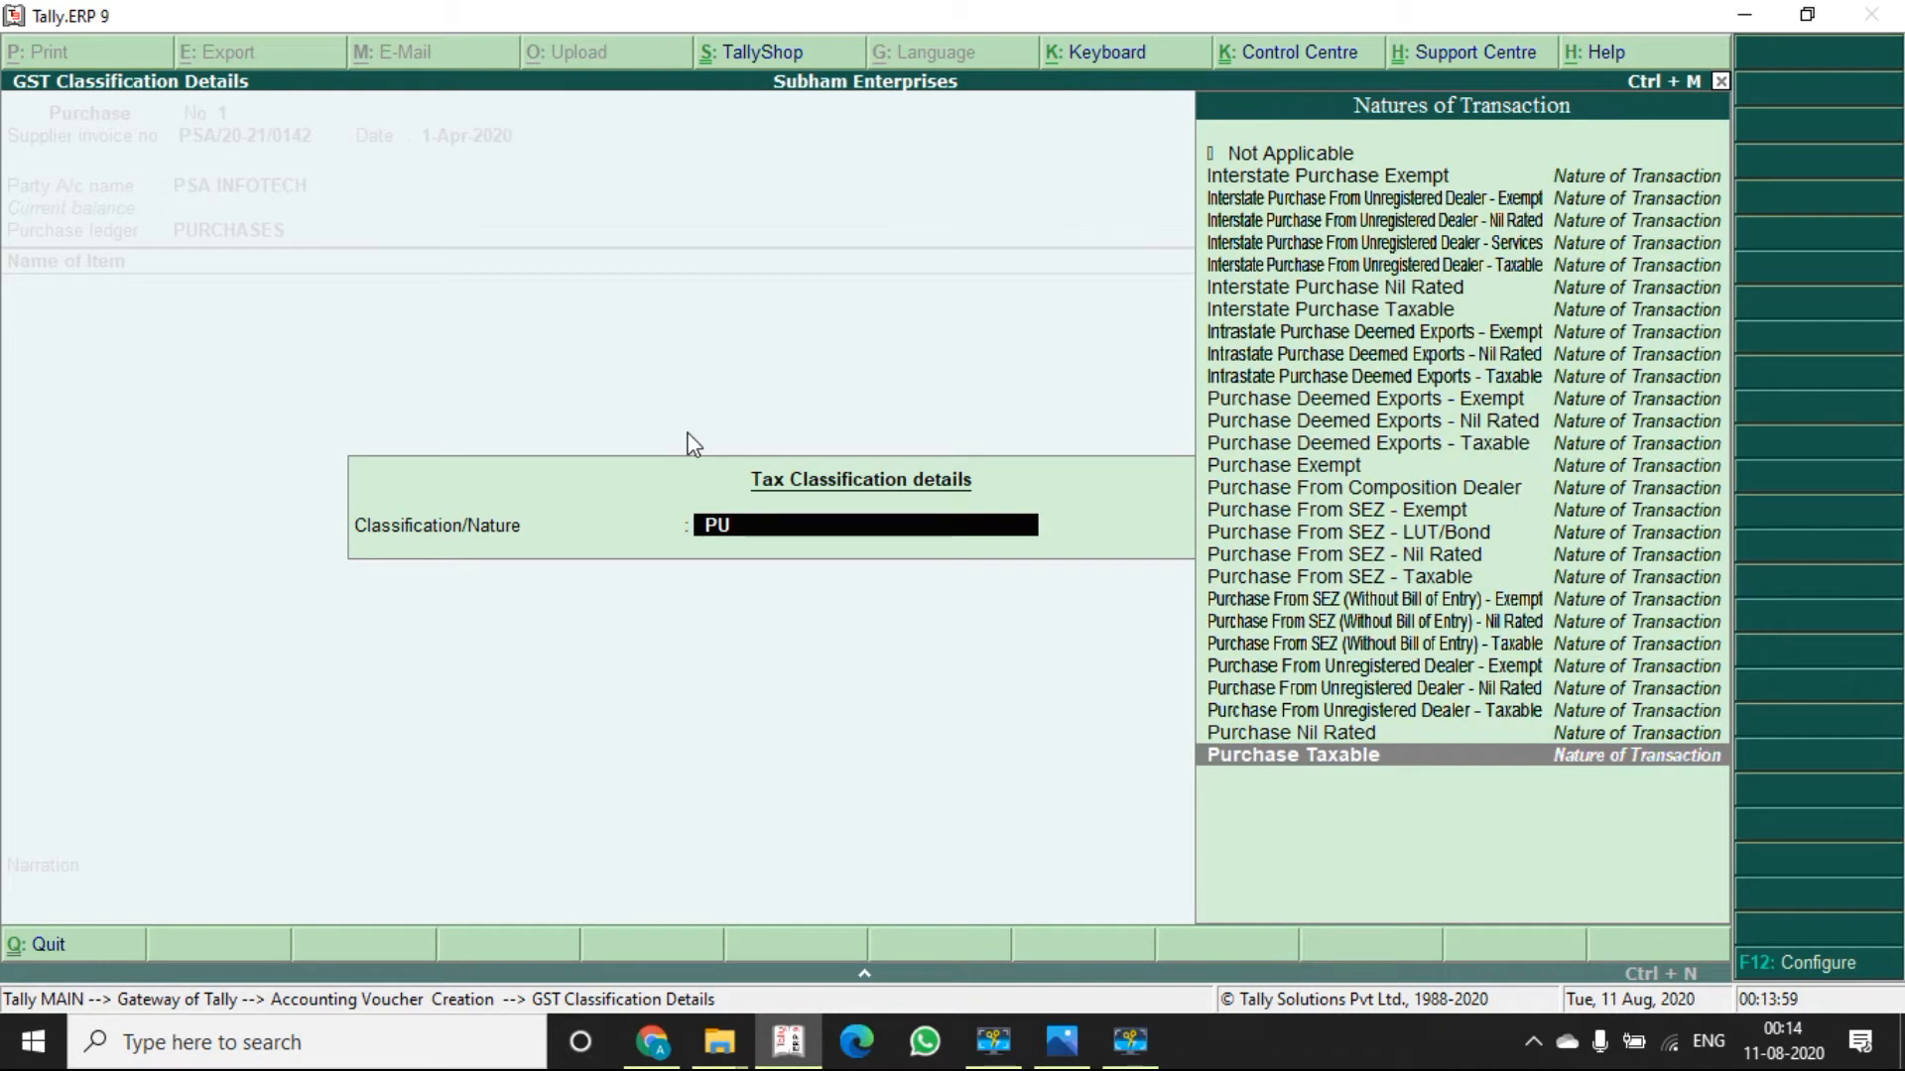
key(Return)
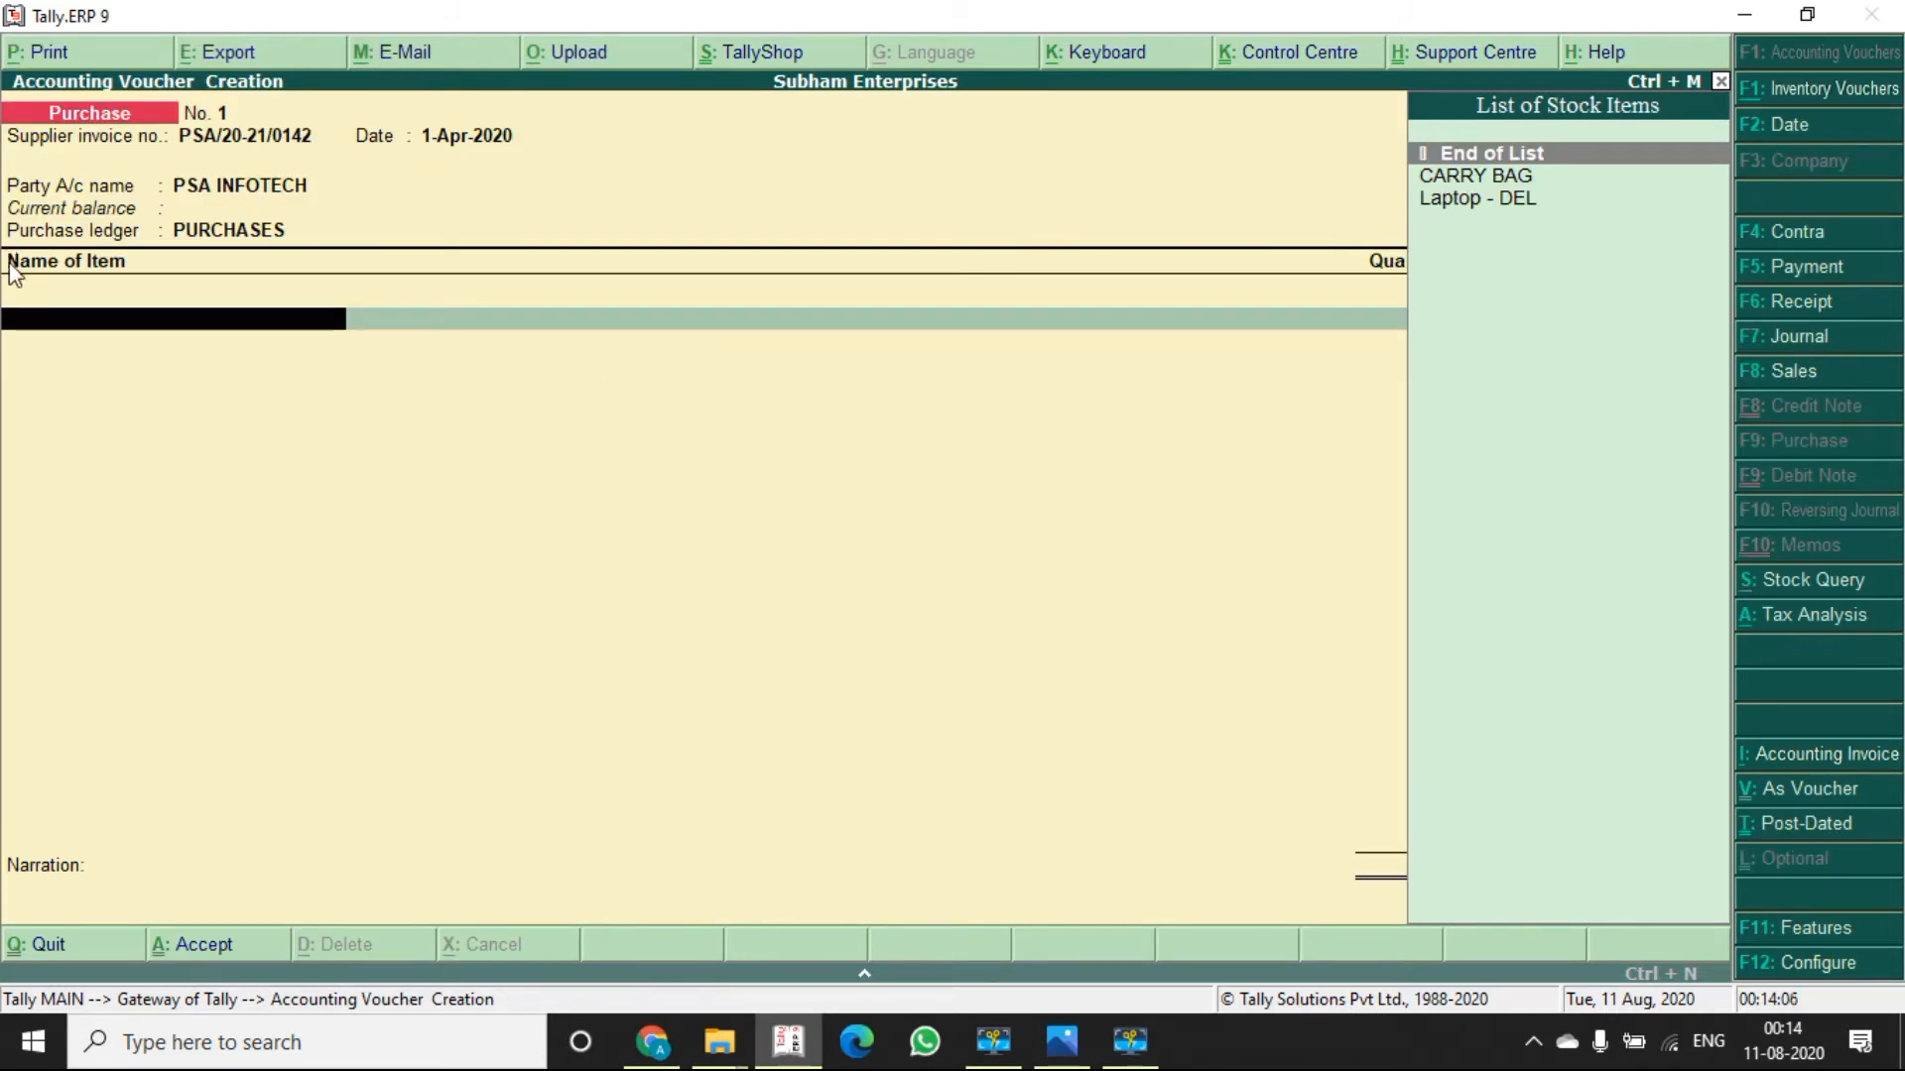
key(alt+Tab)
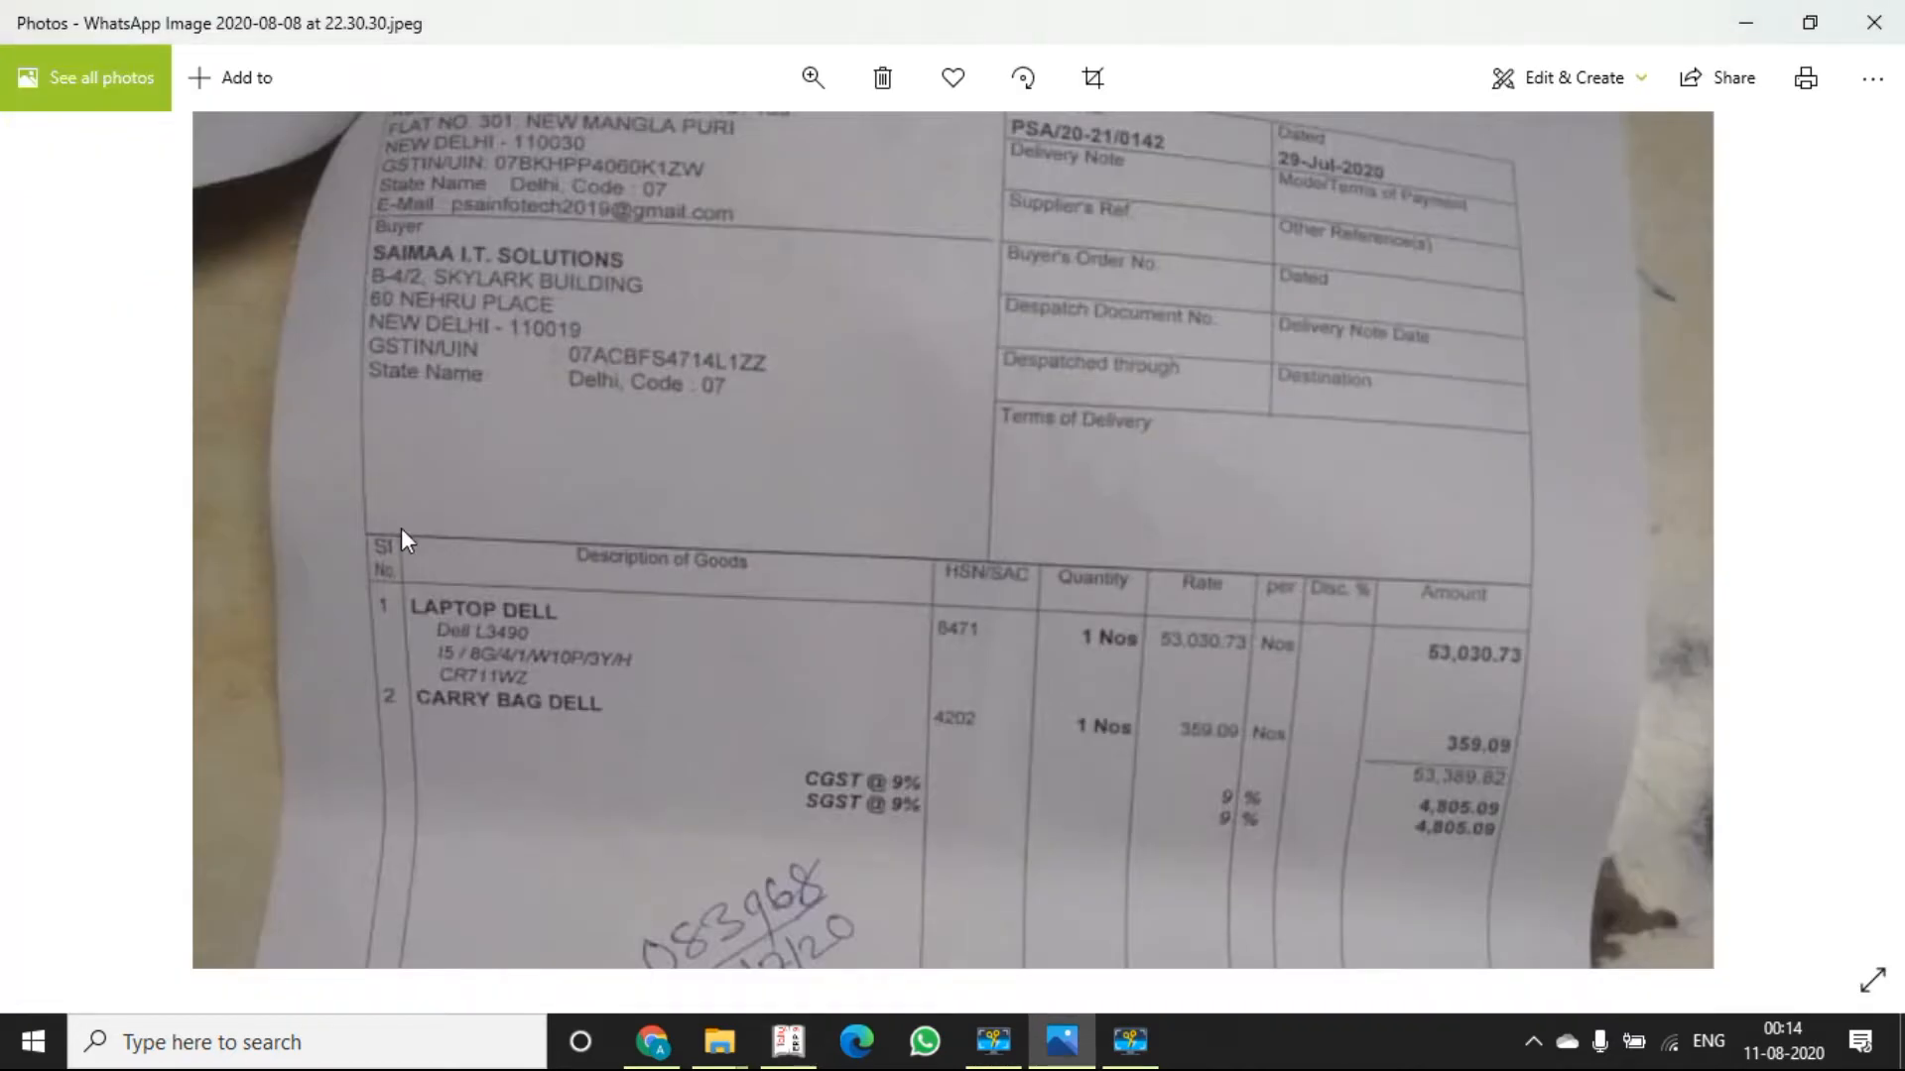
drag(563, 664, 545, 387)
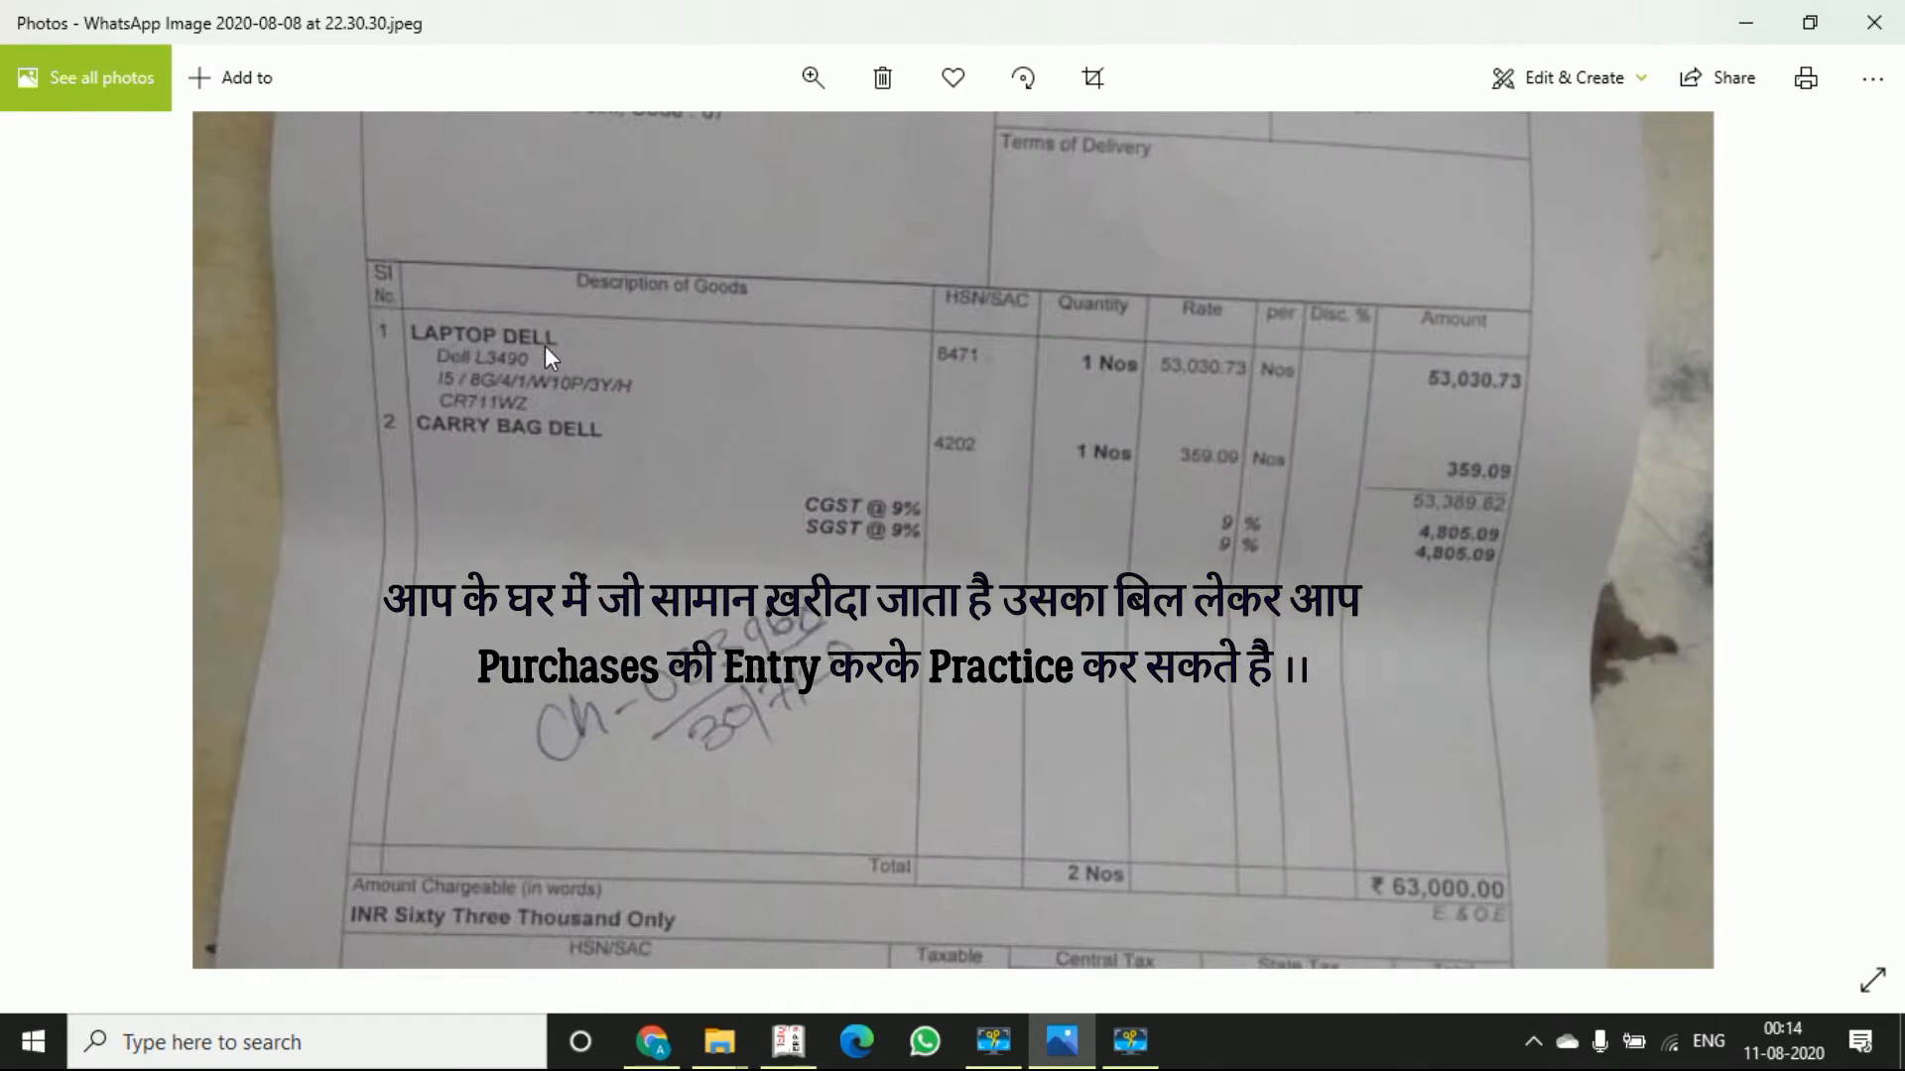
key(alt+Tab)
text(LAP)
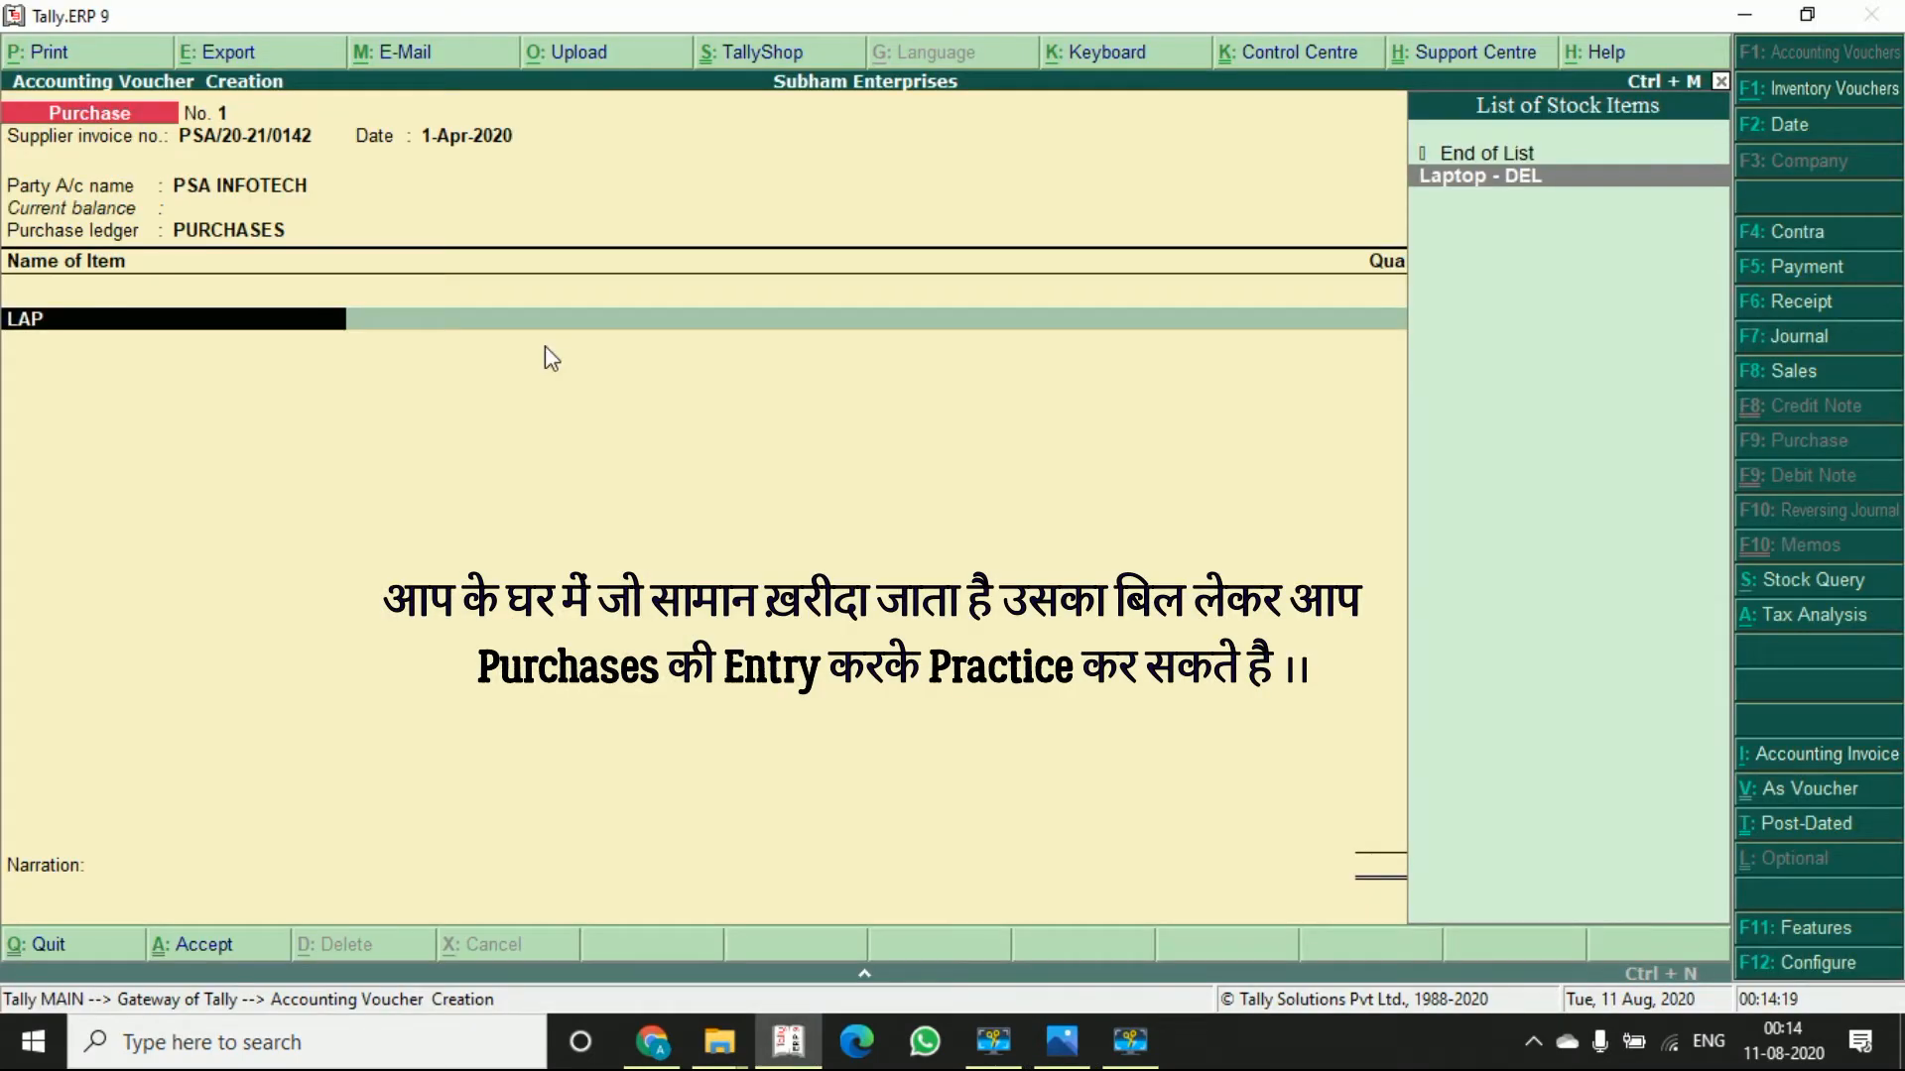
key(Return)
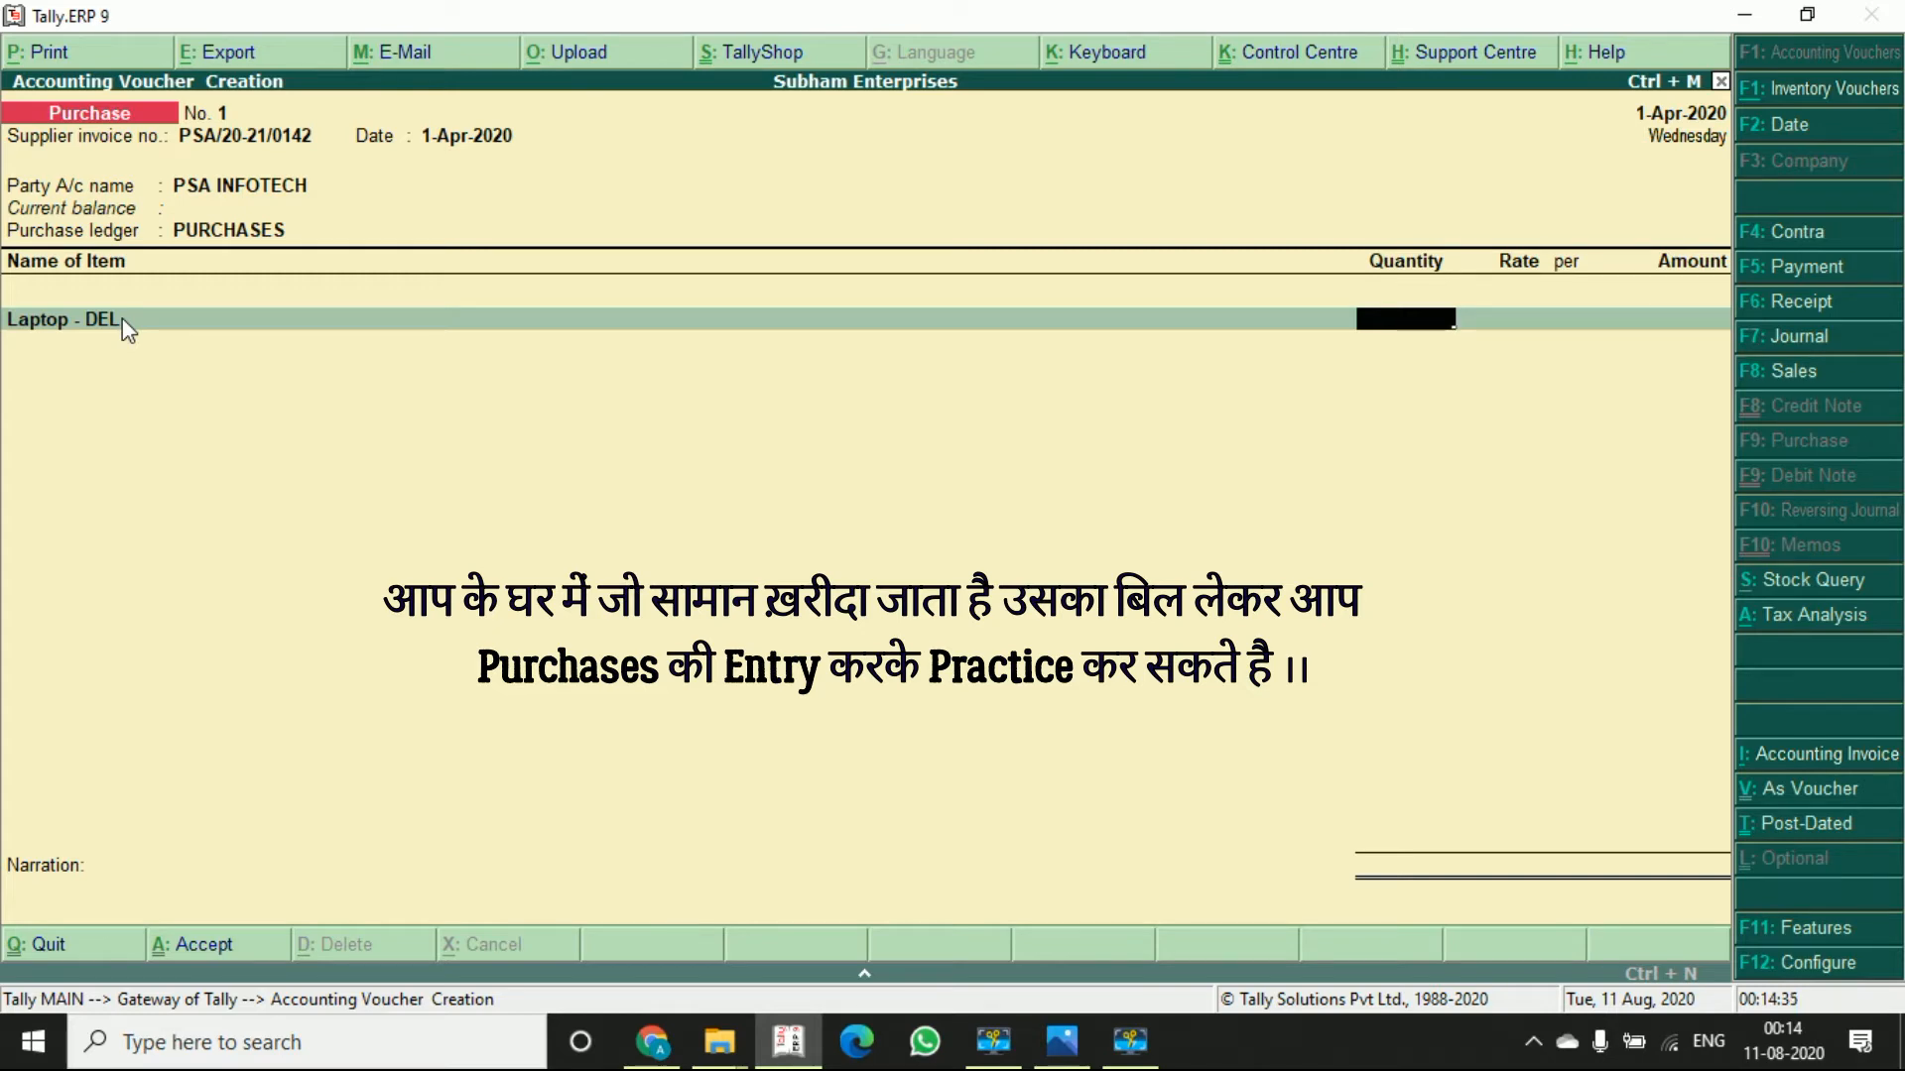
- Check the laptop's quantity on the invoice photo and enter a quantity of 1 for Laptop - DEL
key(alt+Tab)
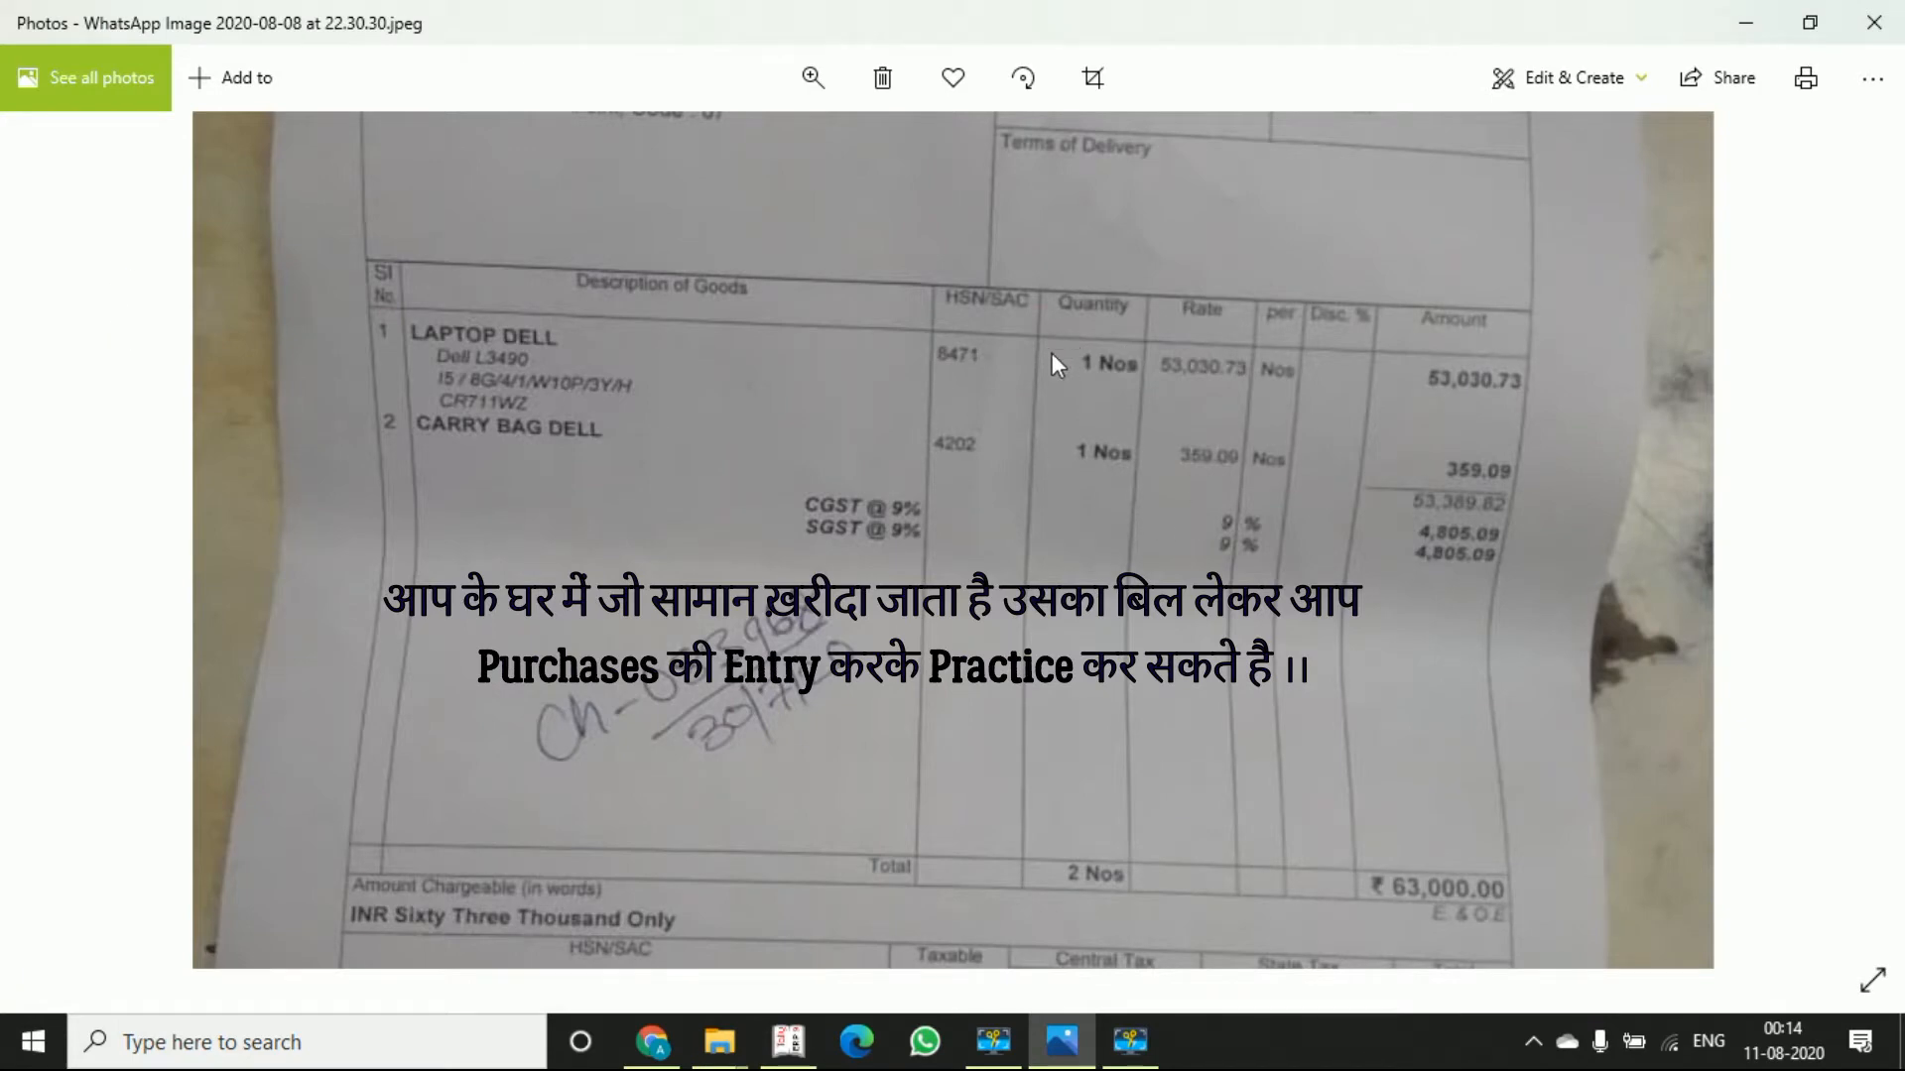
key(alt+Tab)
text(1)
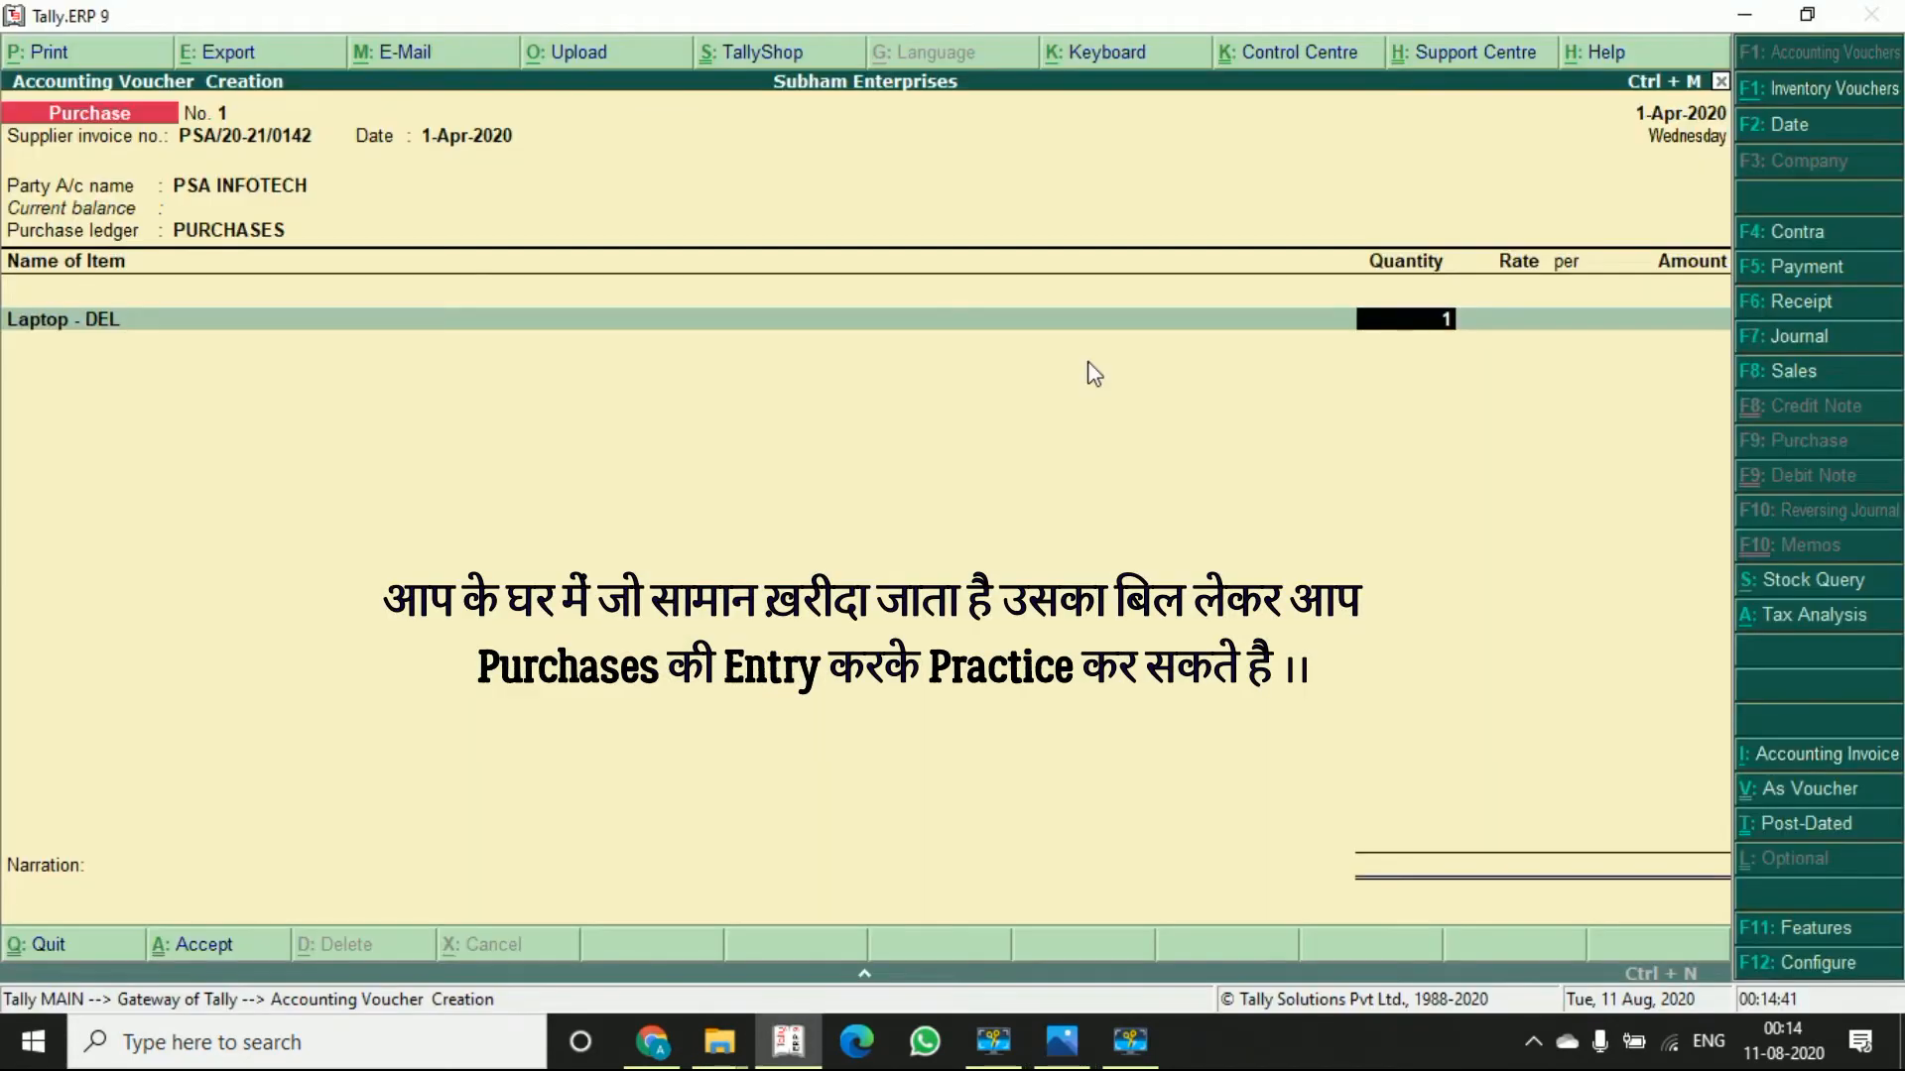
key(Return)
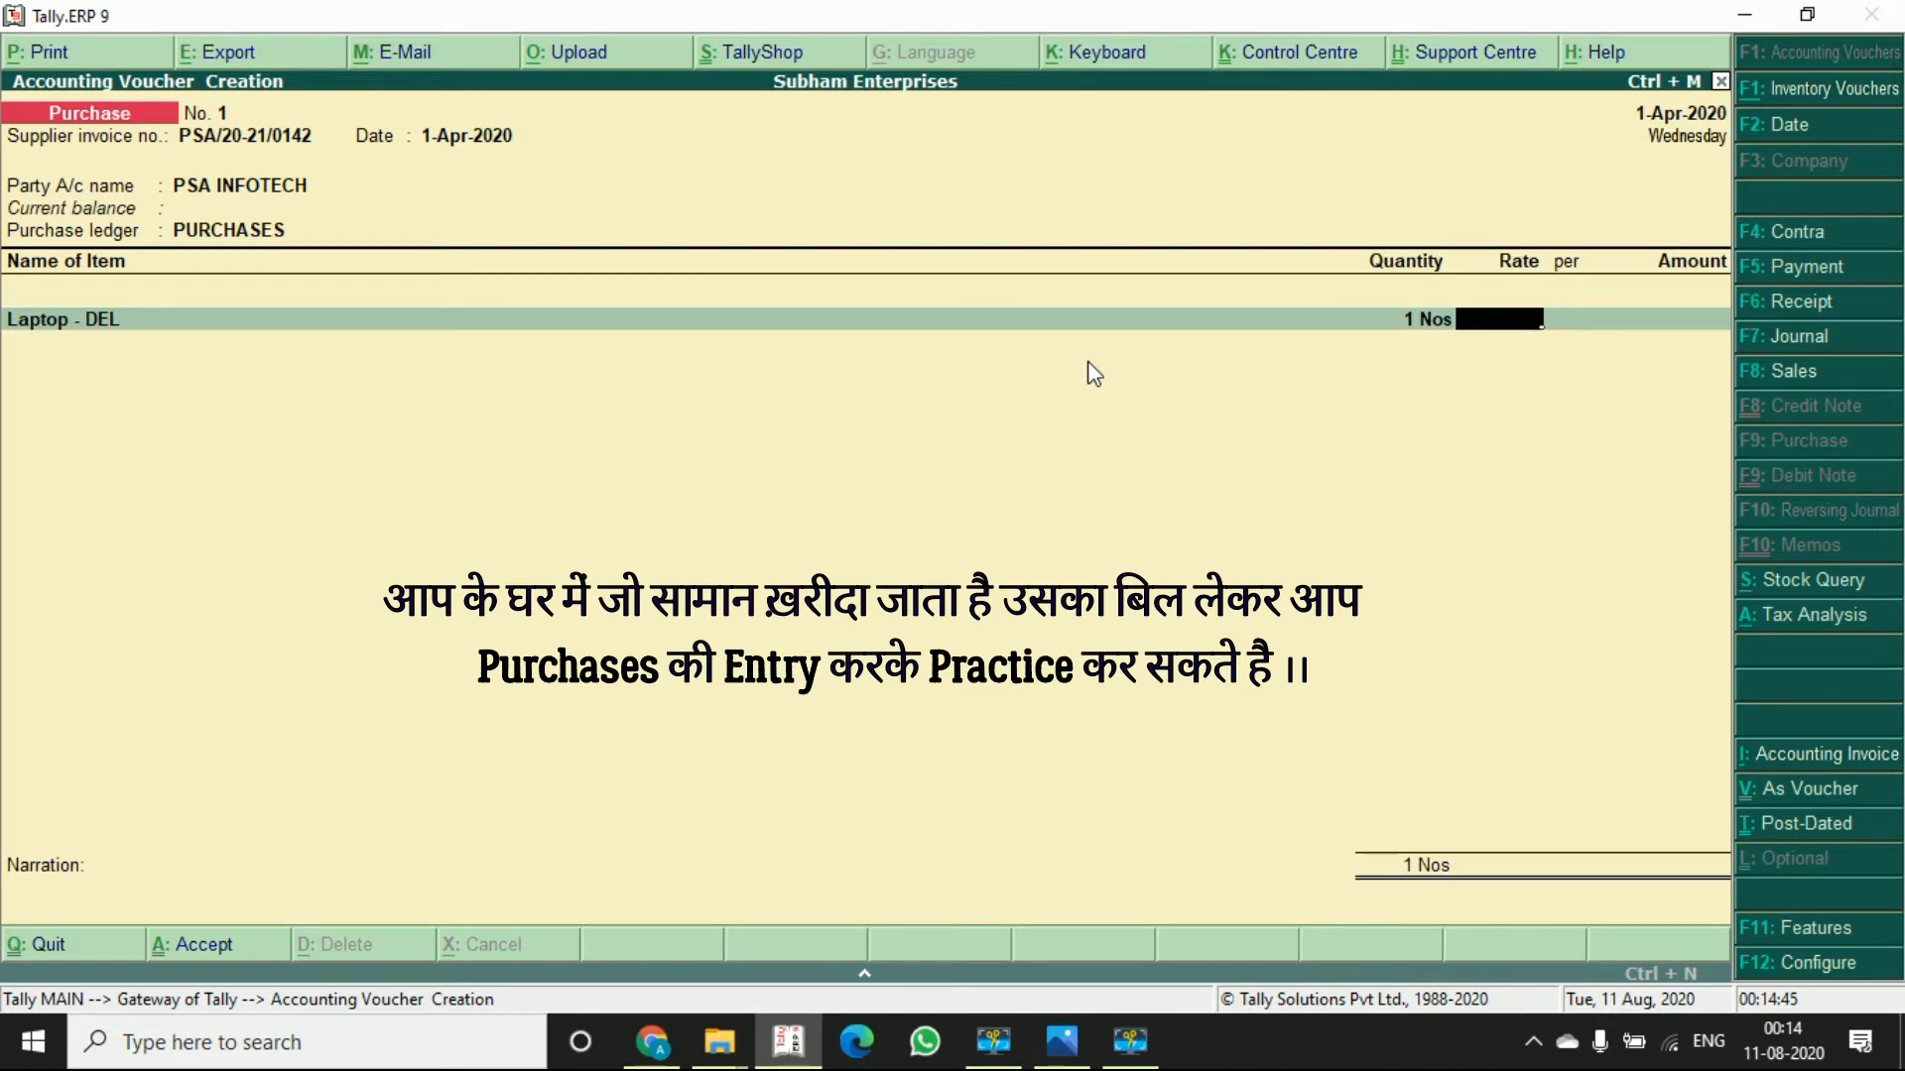
- Read the laptop's rate on the invoice photo and enter 53030.73 as the rate for Laptop - DEL
key(alt+Tab)
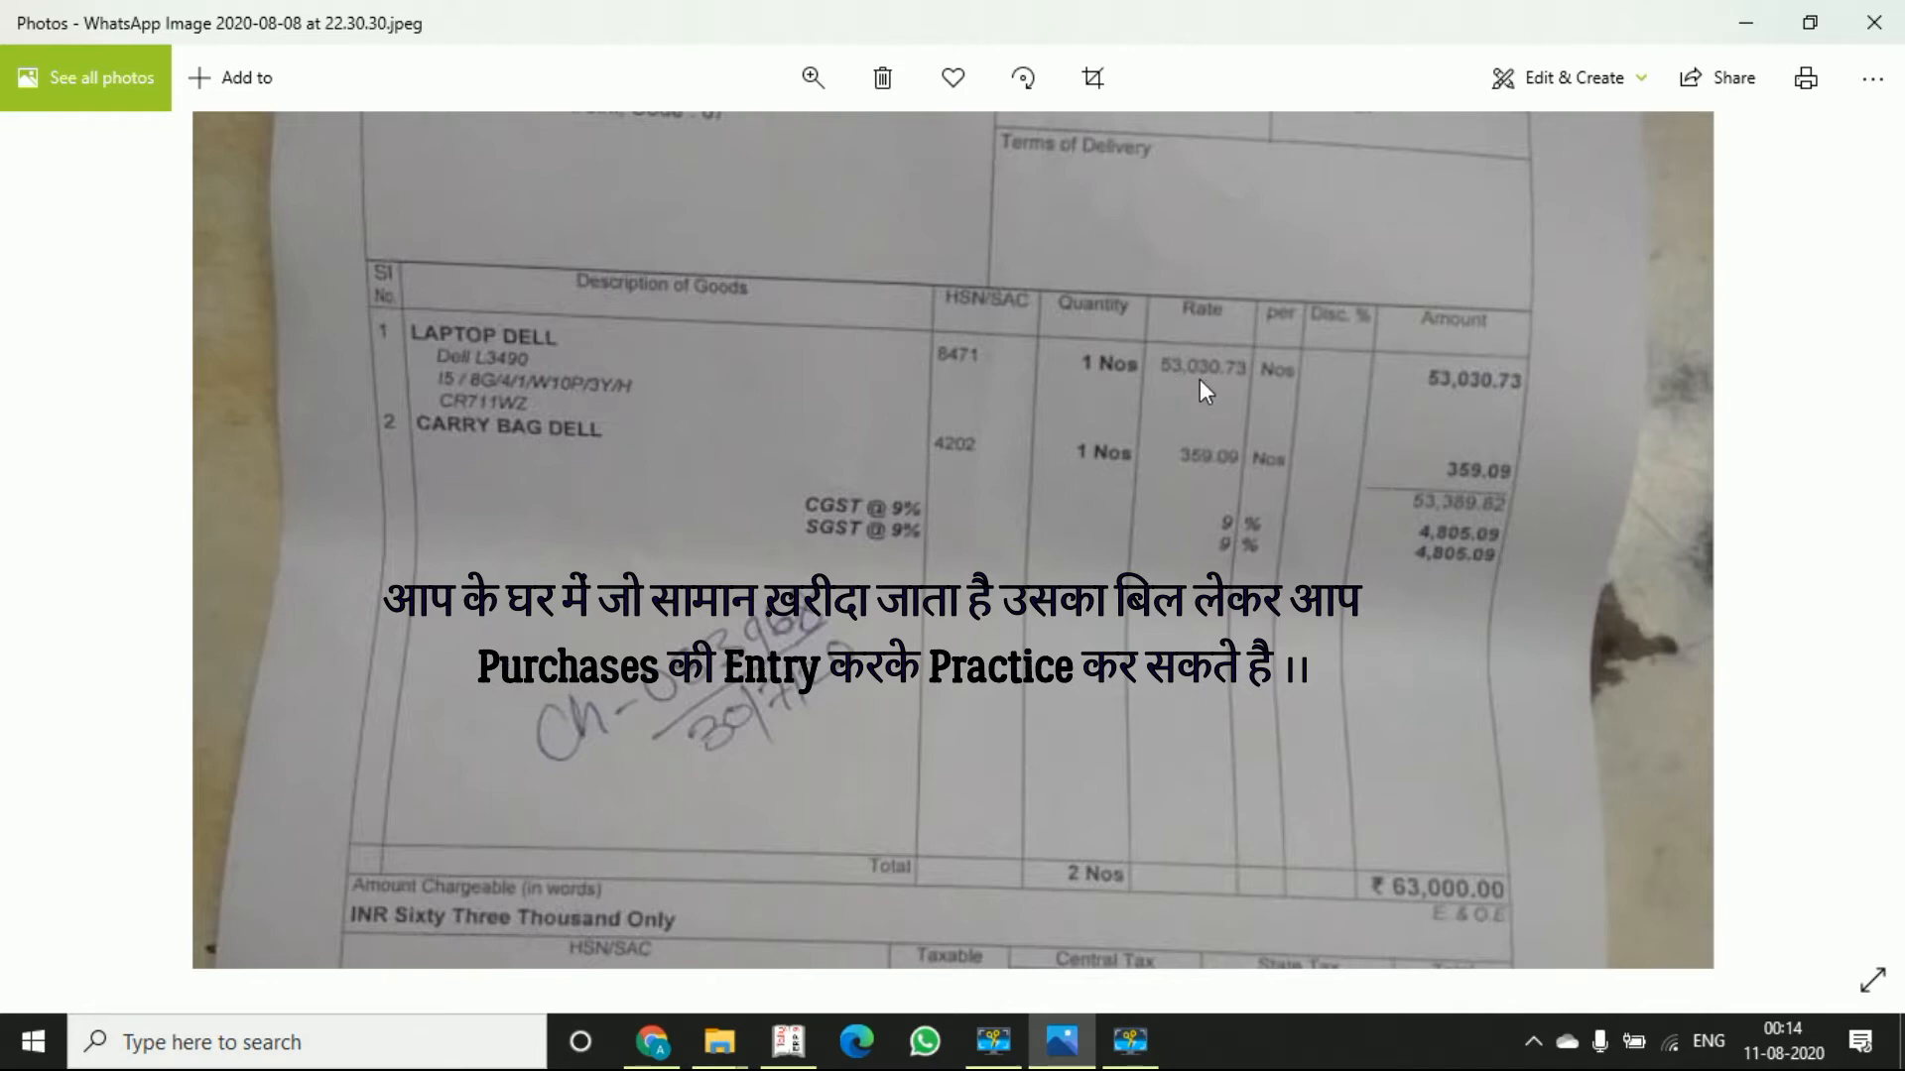
key(alt+Tab)
text(53030.47)
key(BackSpace)
key(BackSpace)
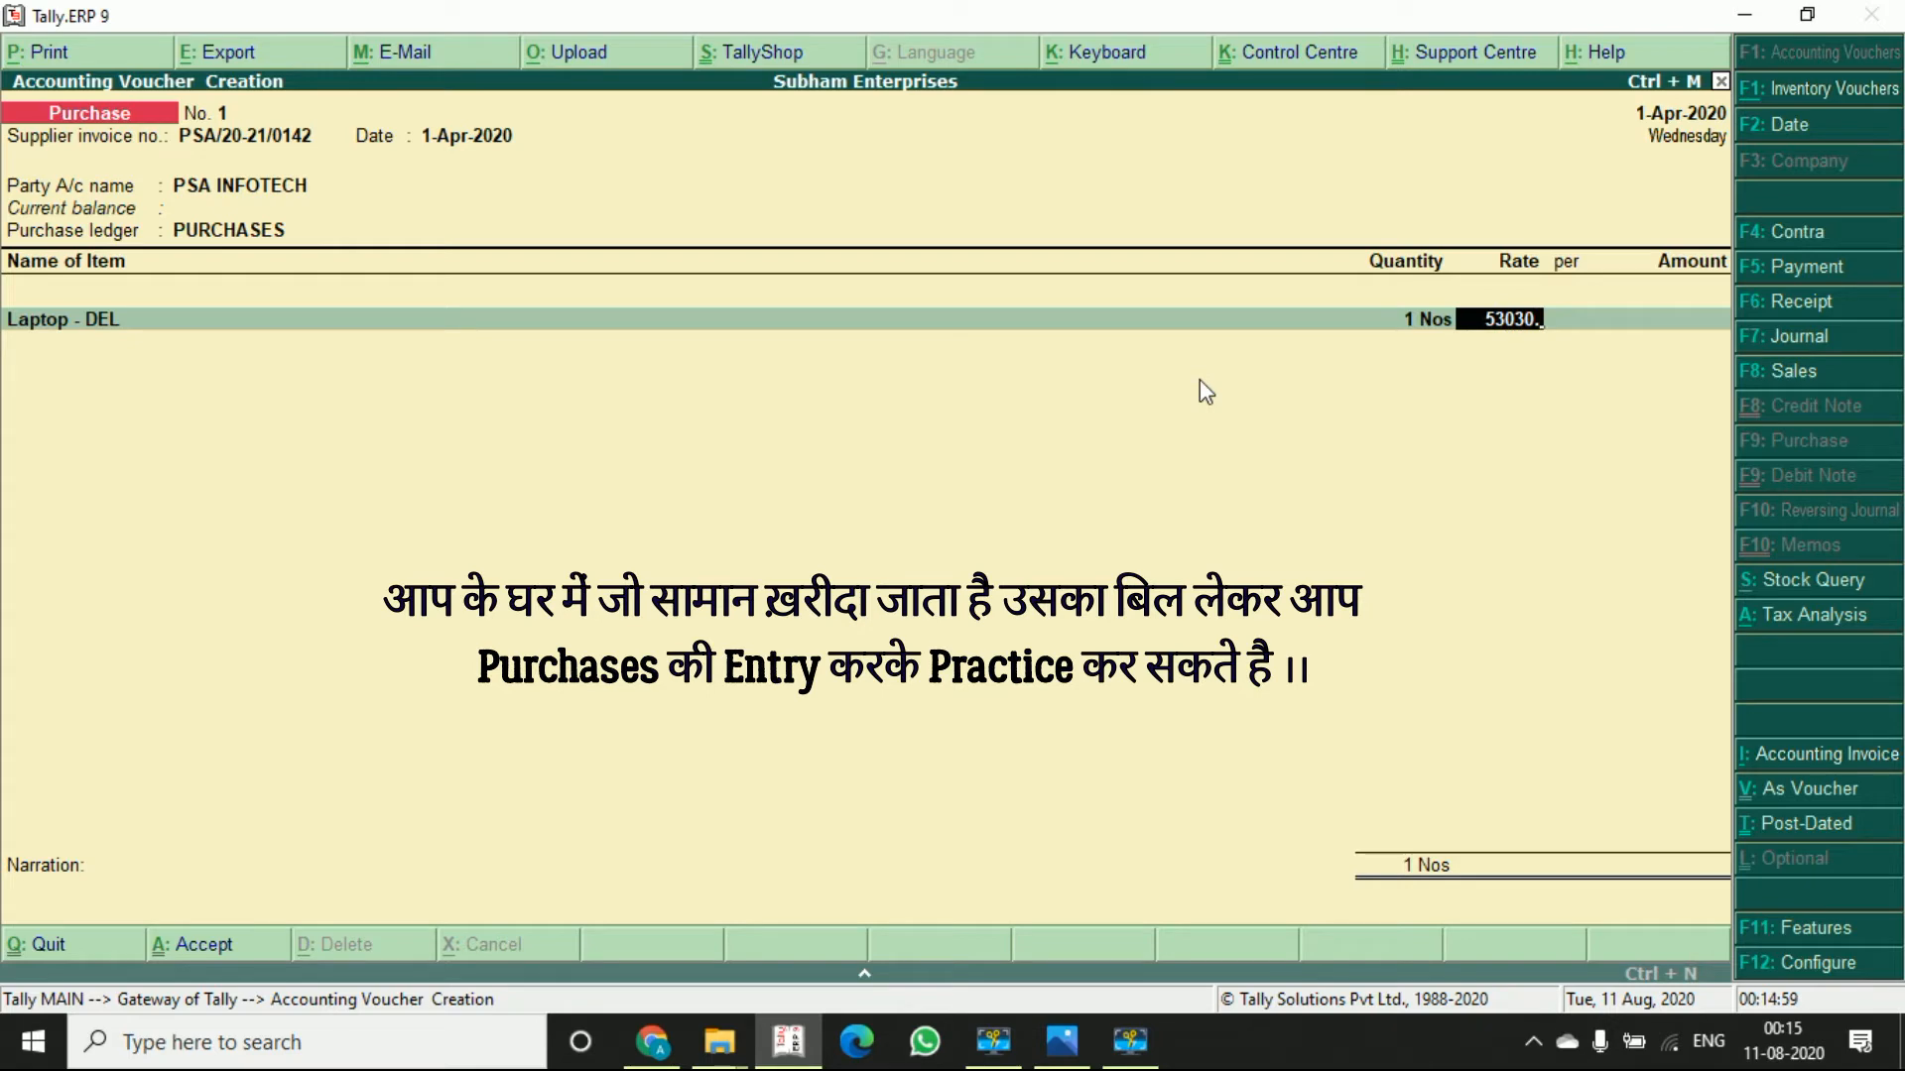
text(73)
key(Return)
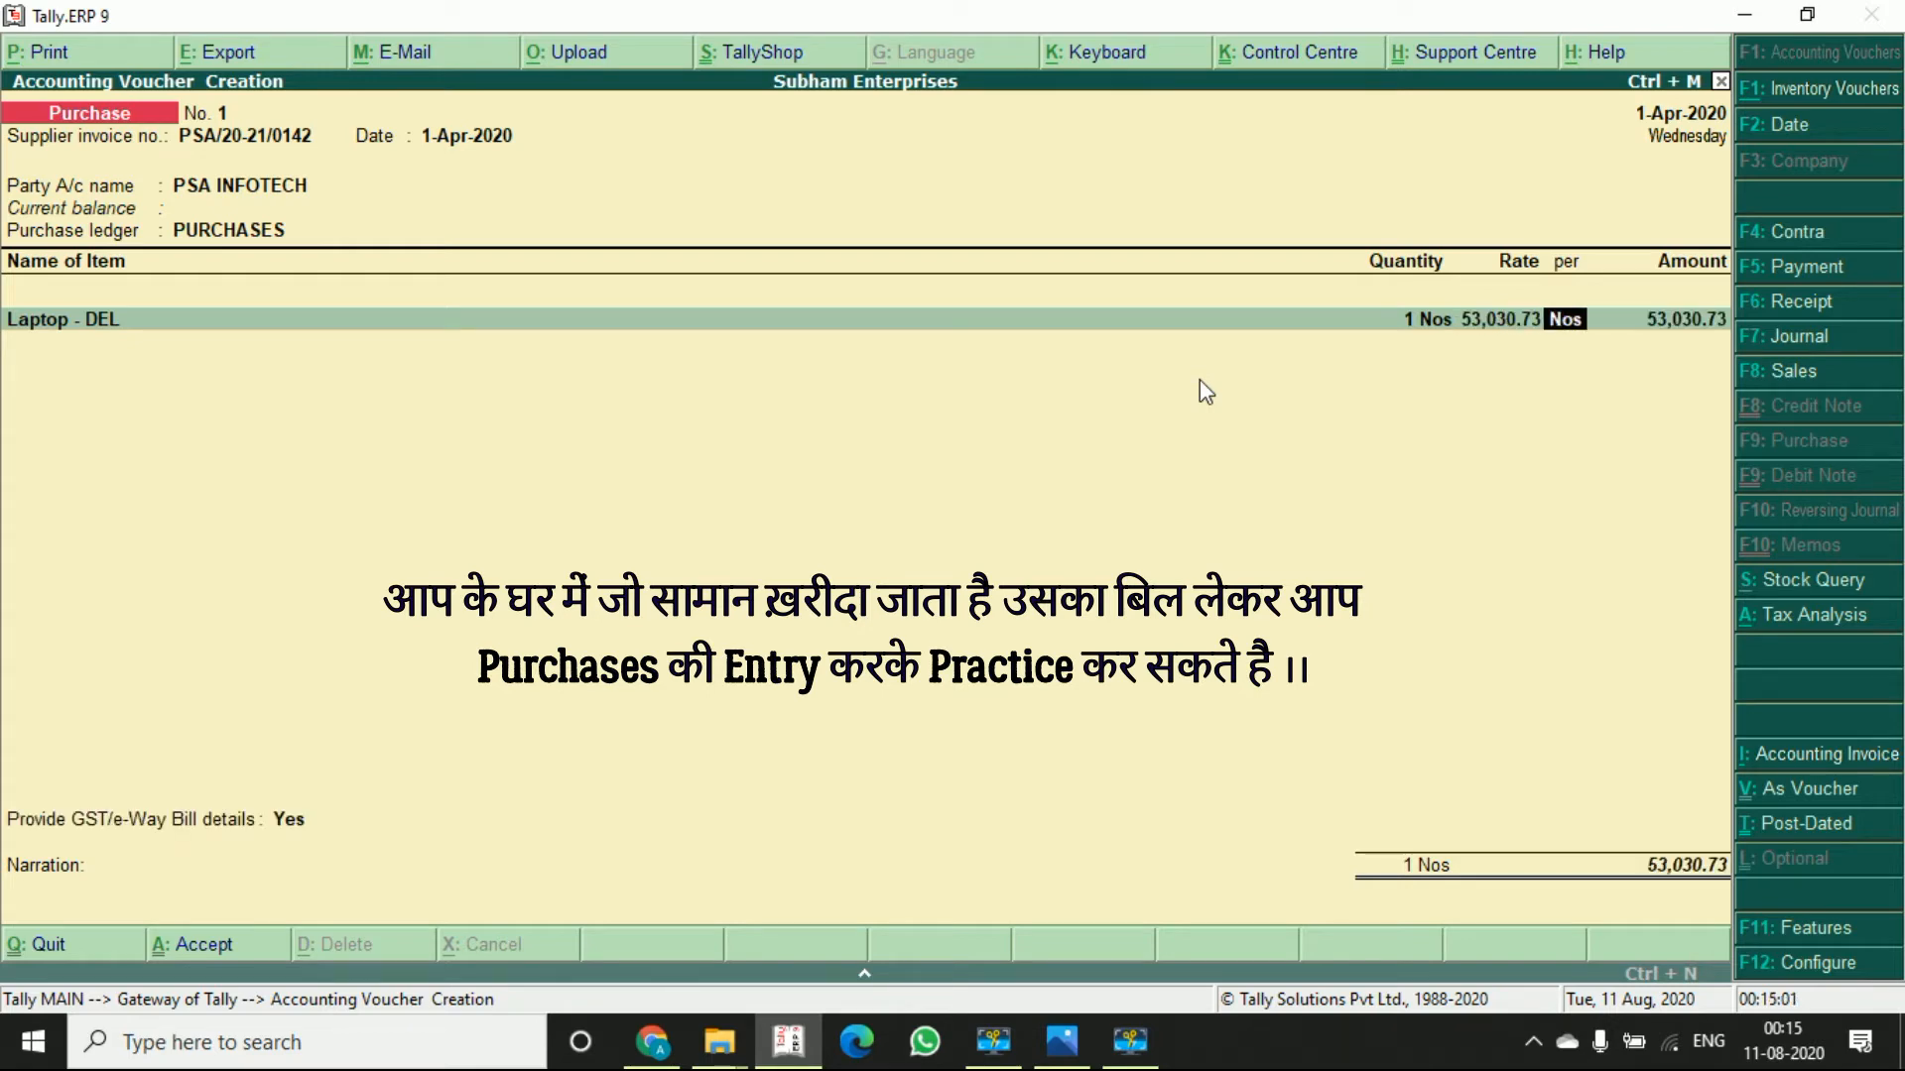
- Accept Nos as the laptop's unit and its amount, and confirm its GST taxable value as 53,030.73
key(Return)
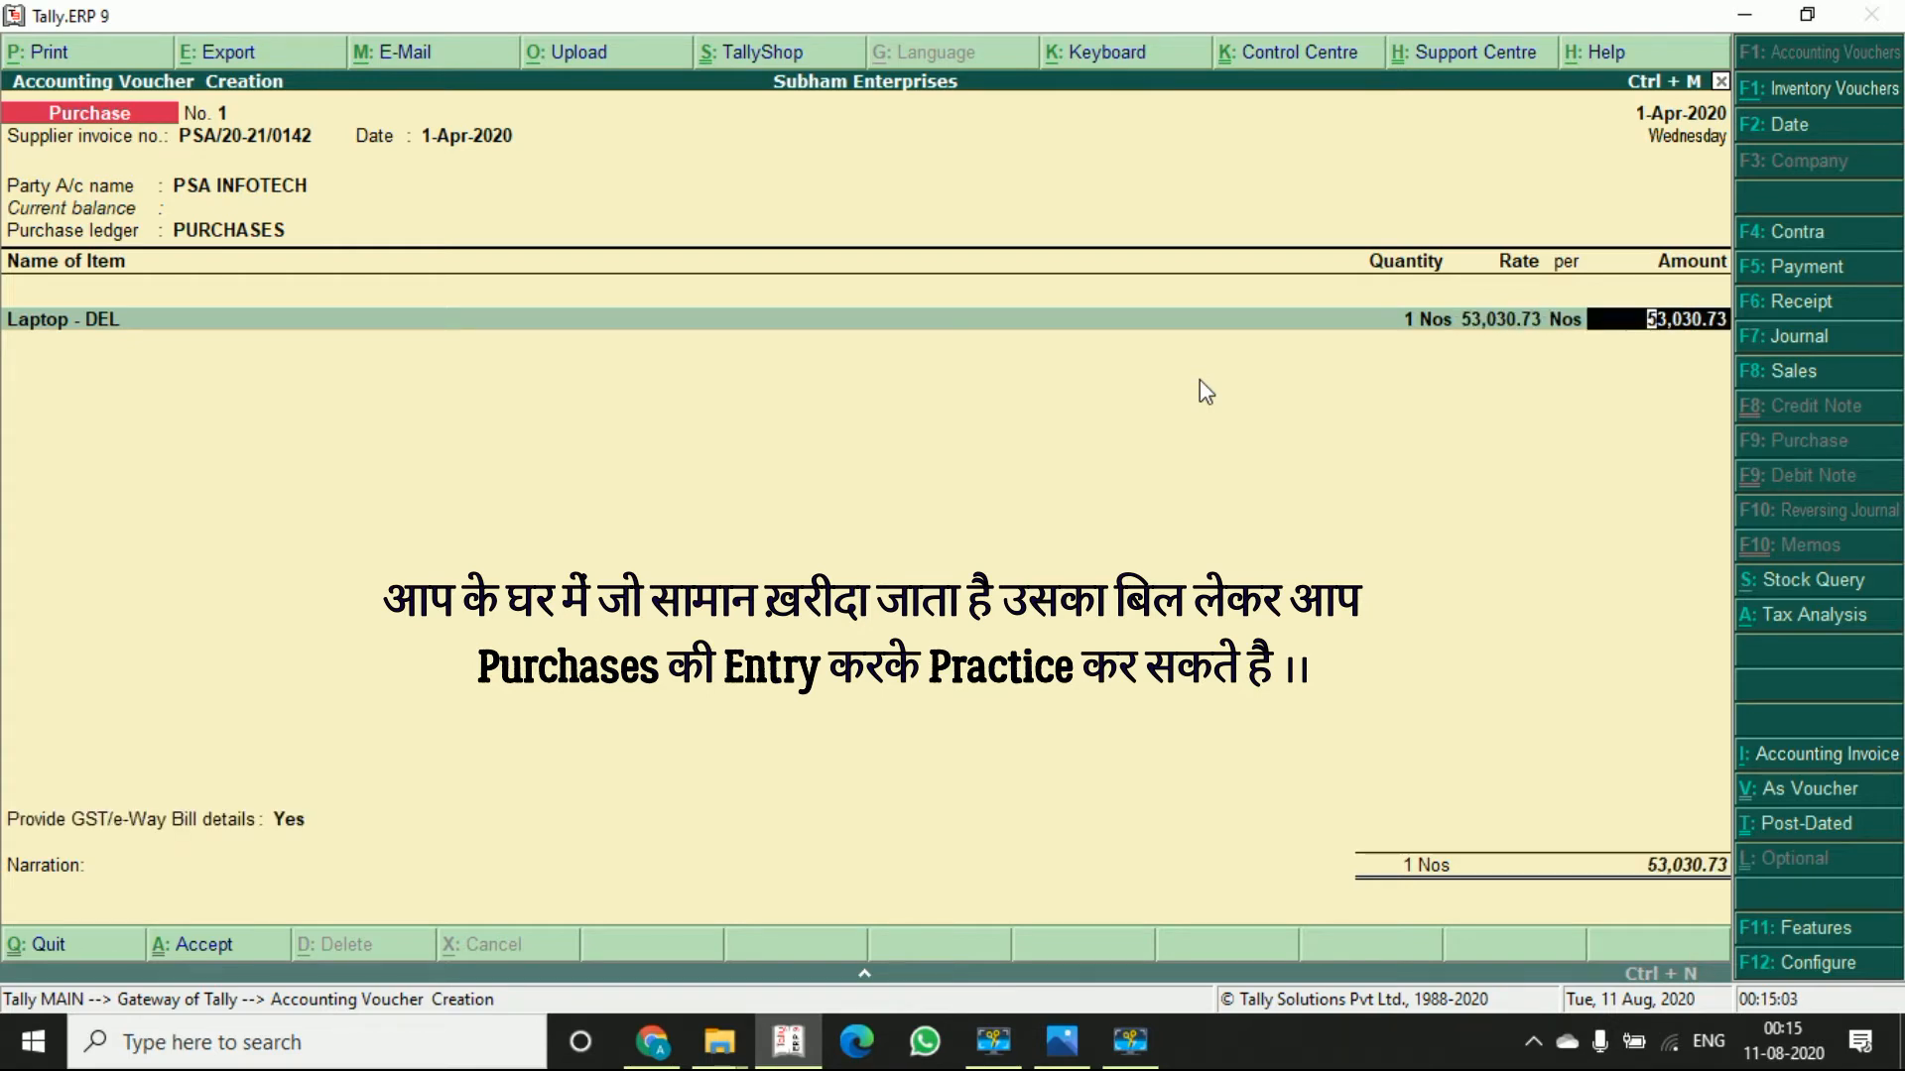
key(Return)
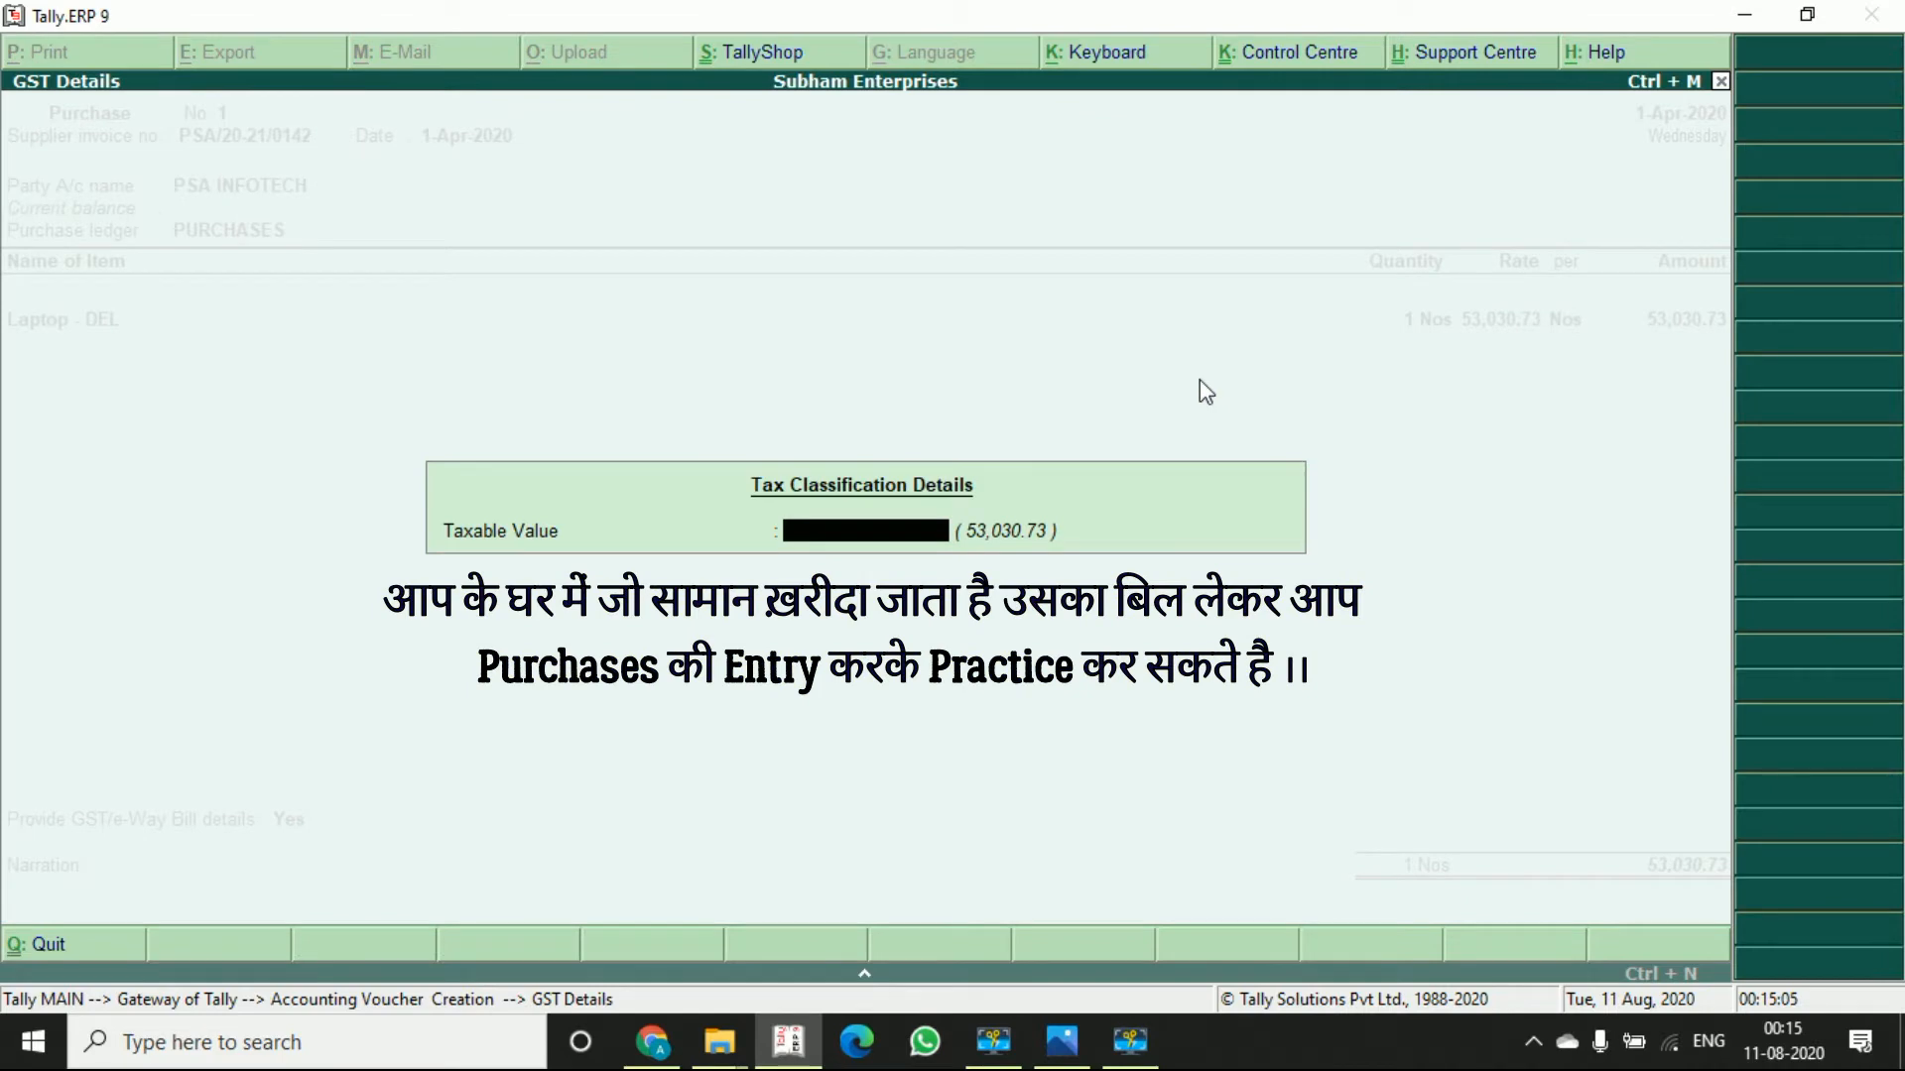
text(53,030.73)
key(Return)
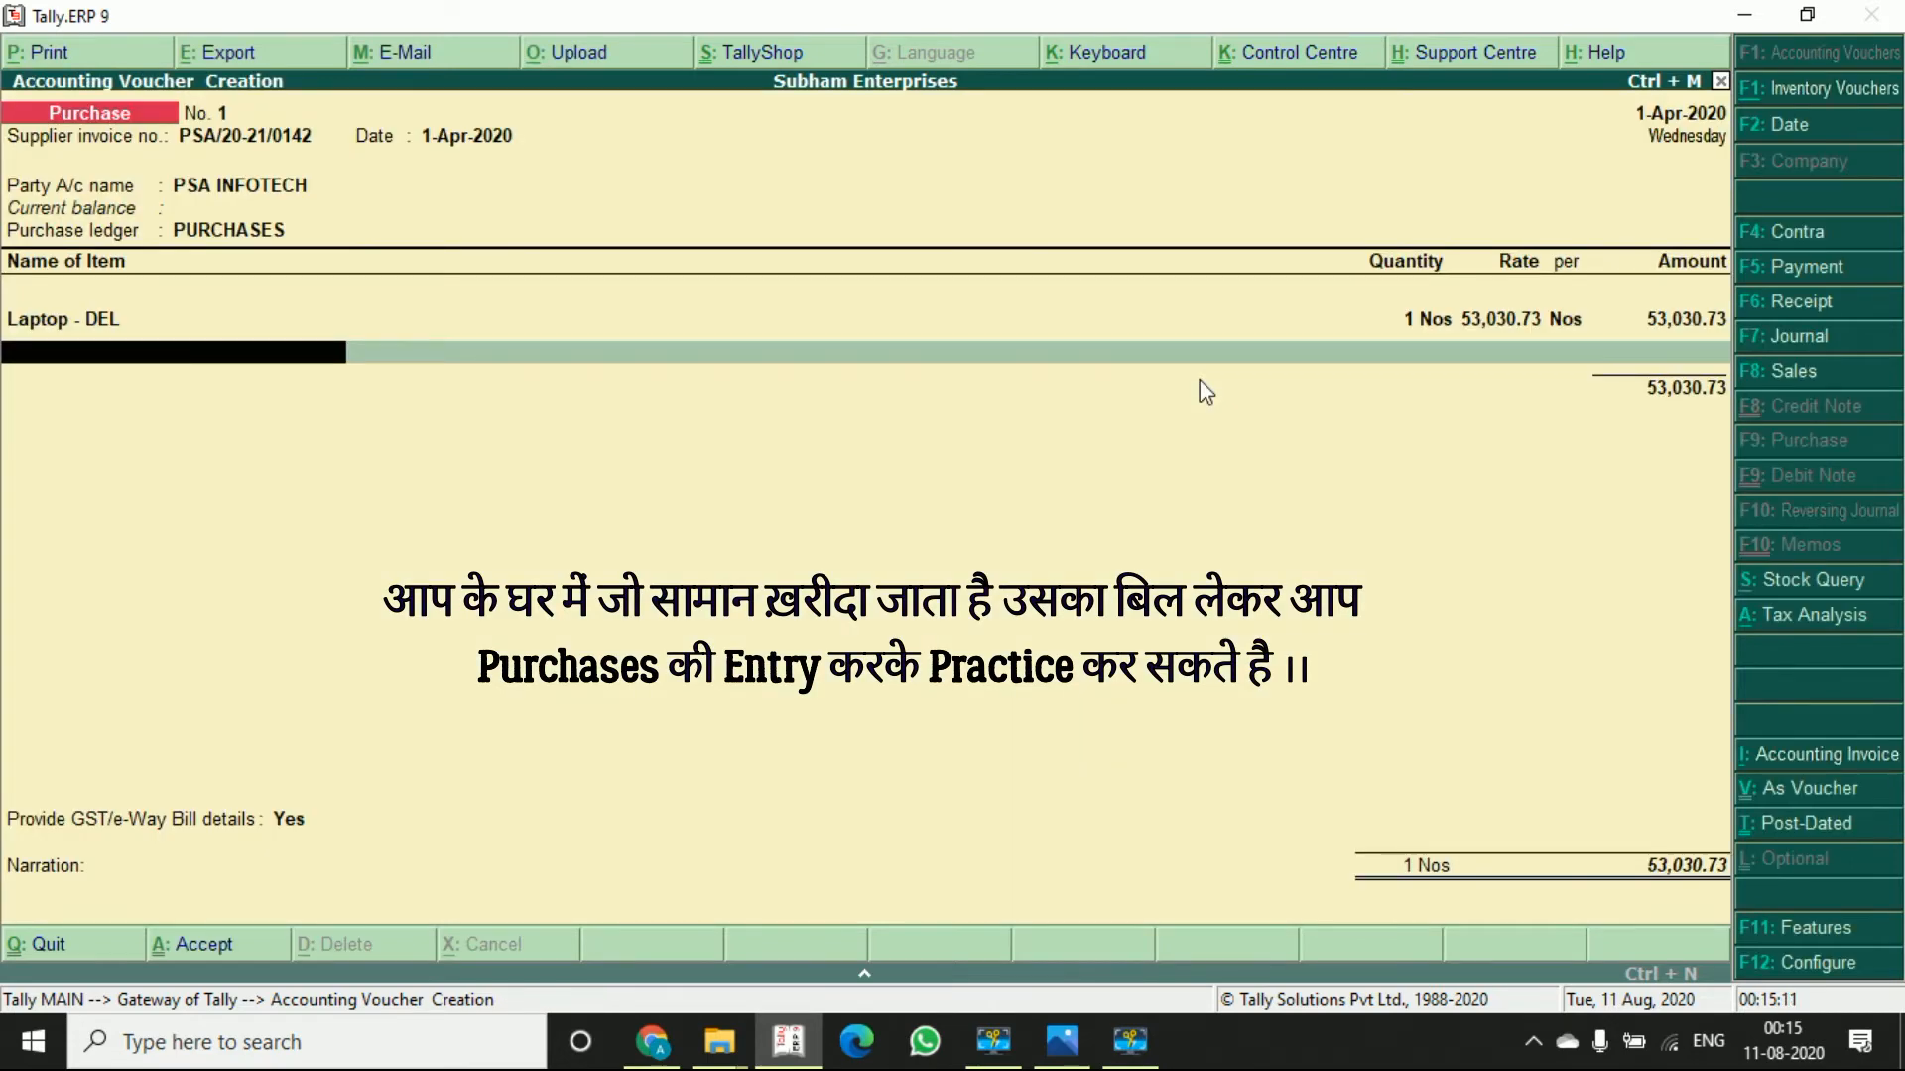
- Add CARRY BAG as the second item with a quantity of 1, reading both from the invoice photo
key(alt+Tab)
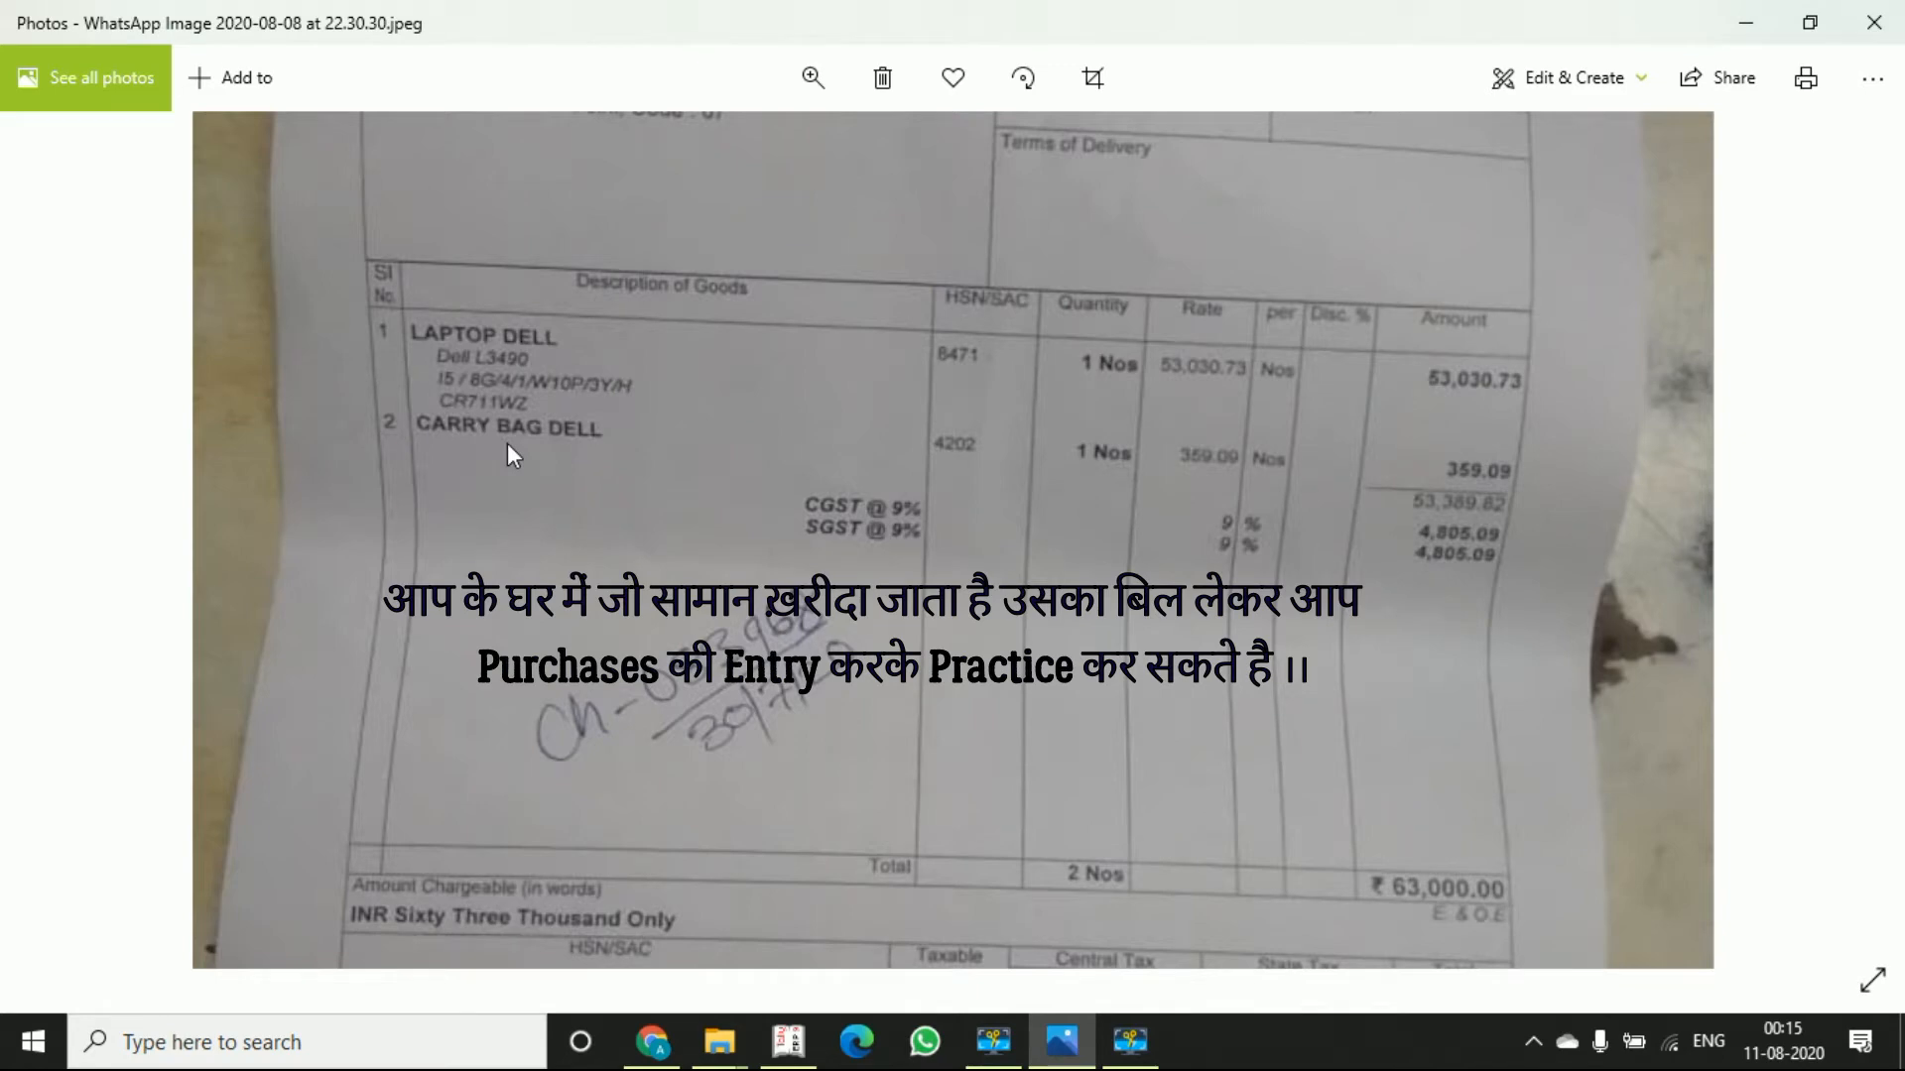
key(alt+Tab)
text(CAR)
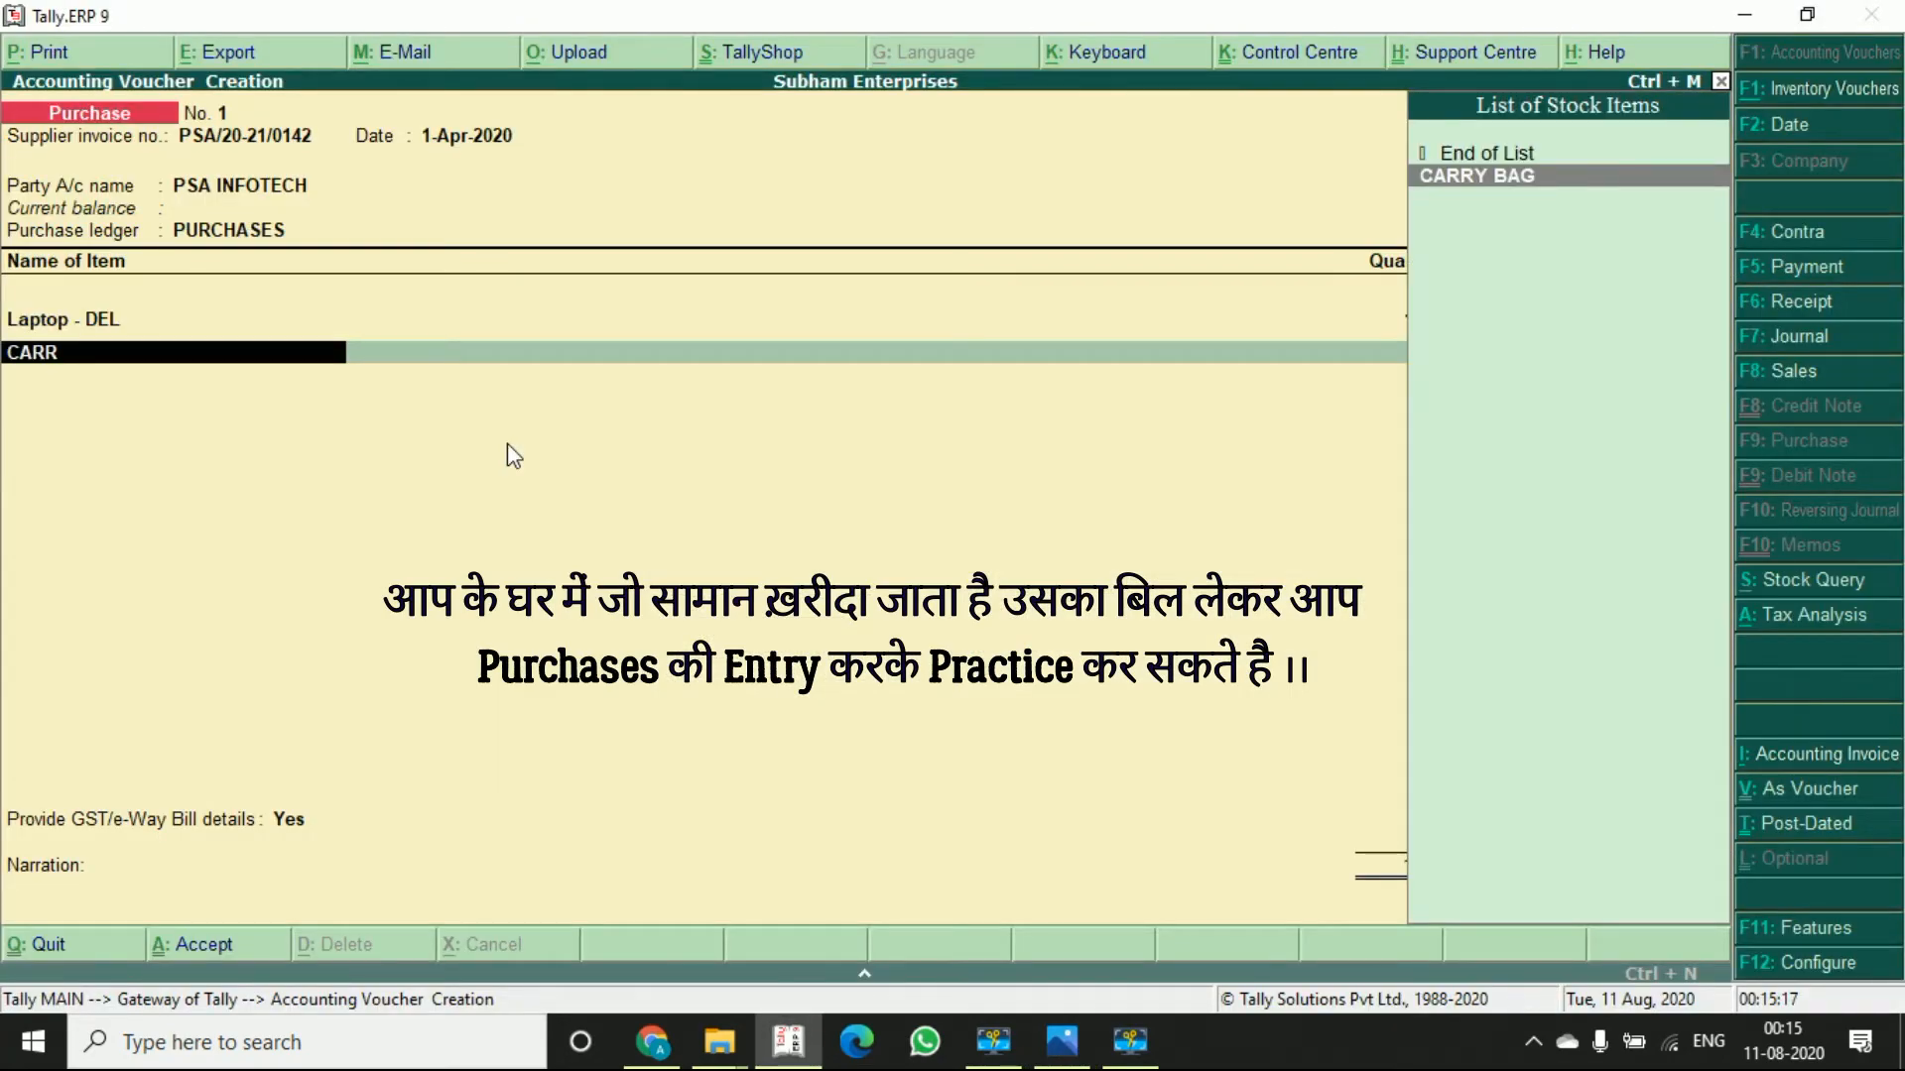
key(Return)
key(alt+Tab)
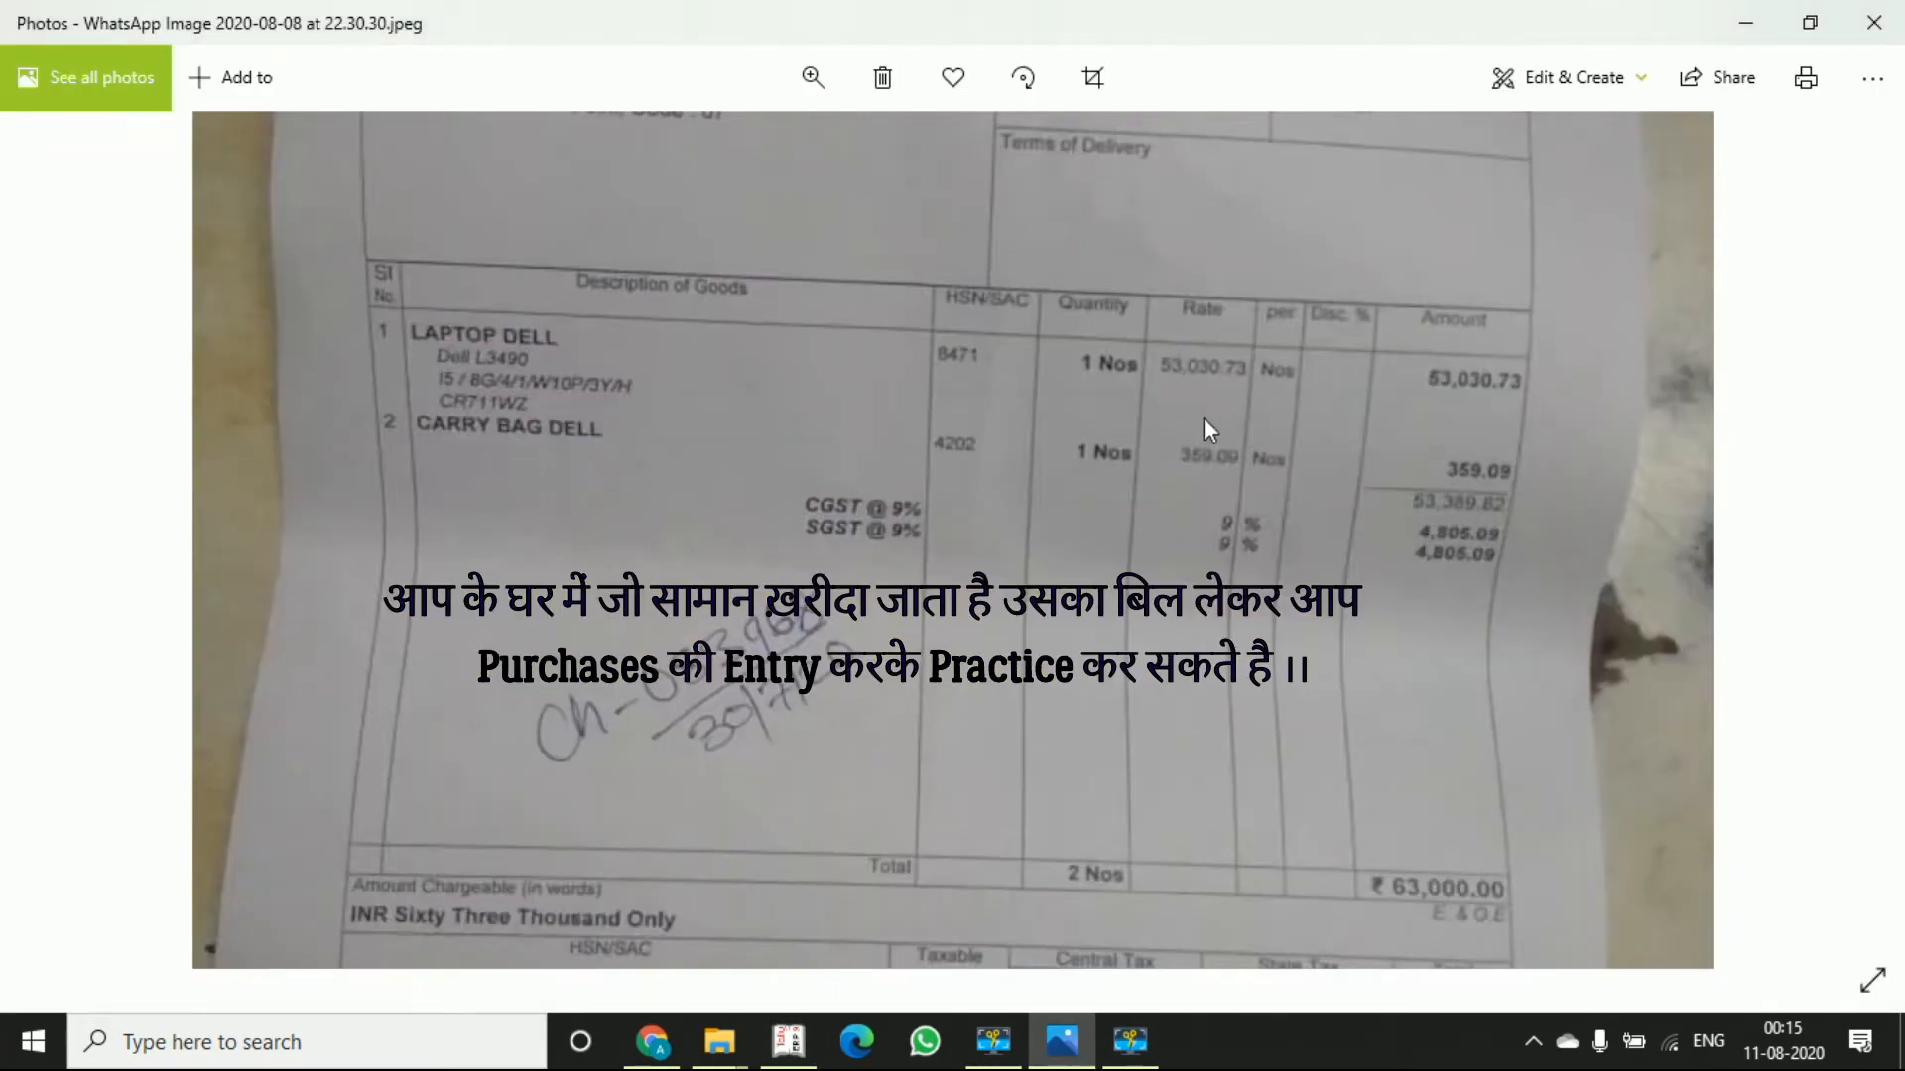
key(alt+Tab)
text(1)
key(Return)
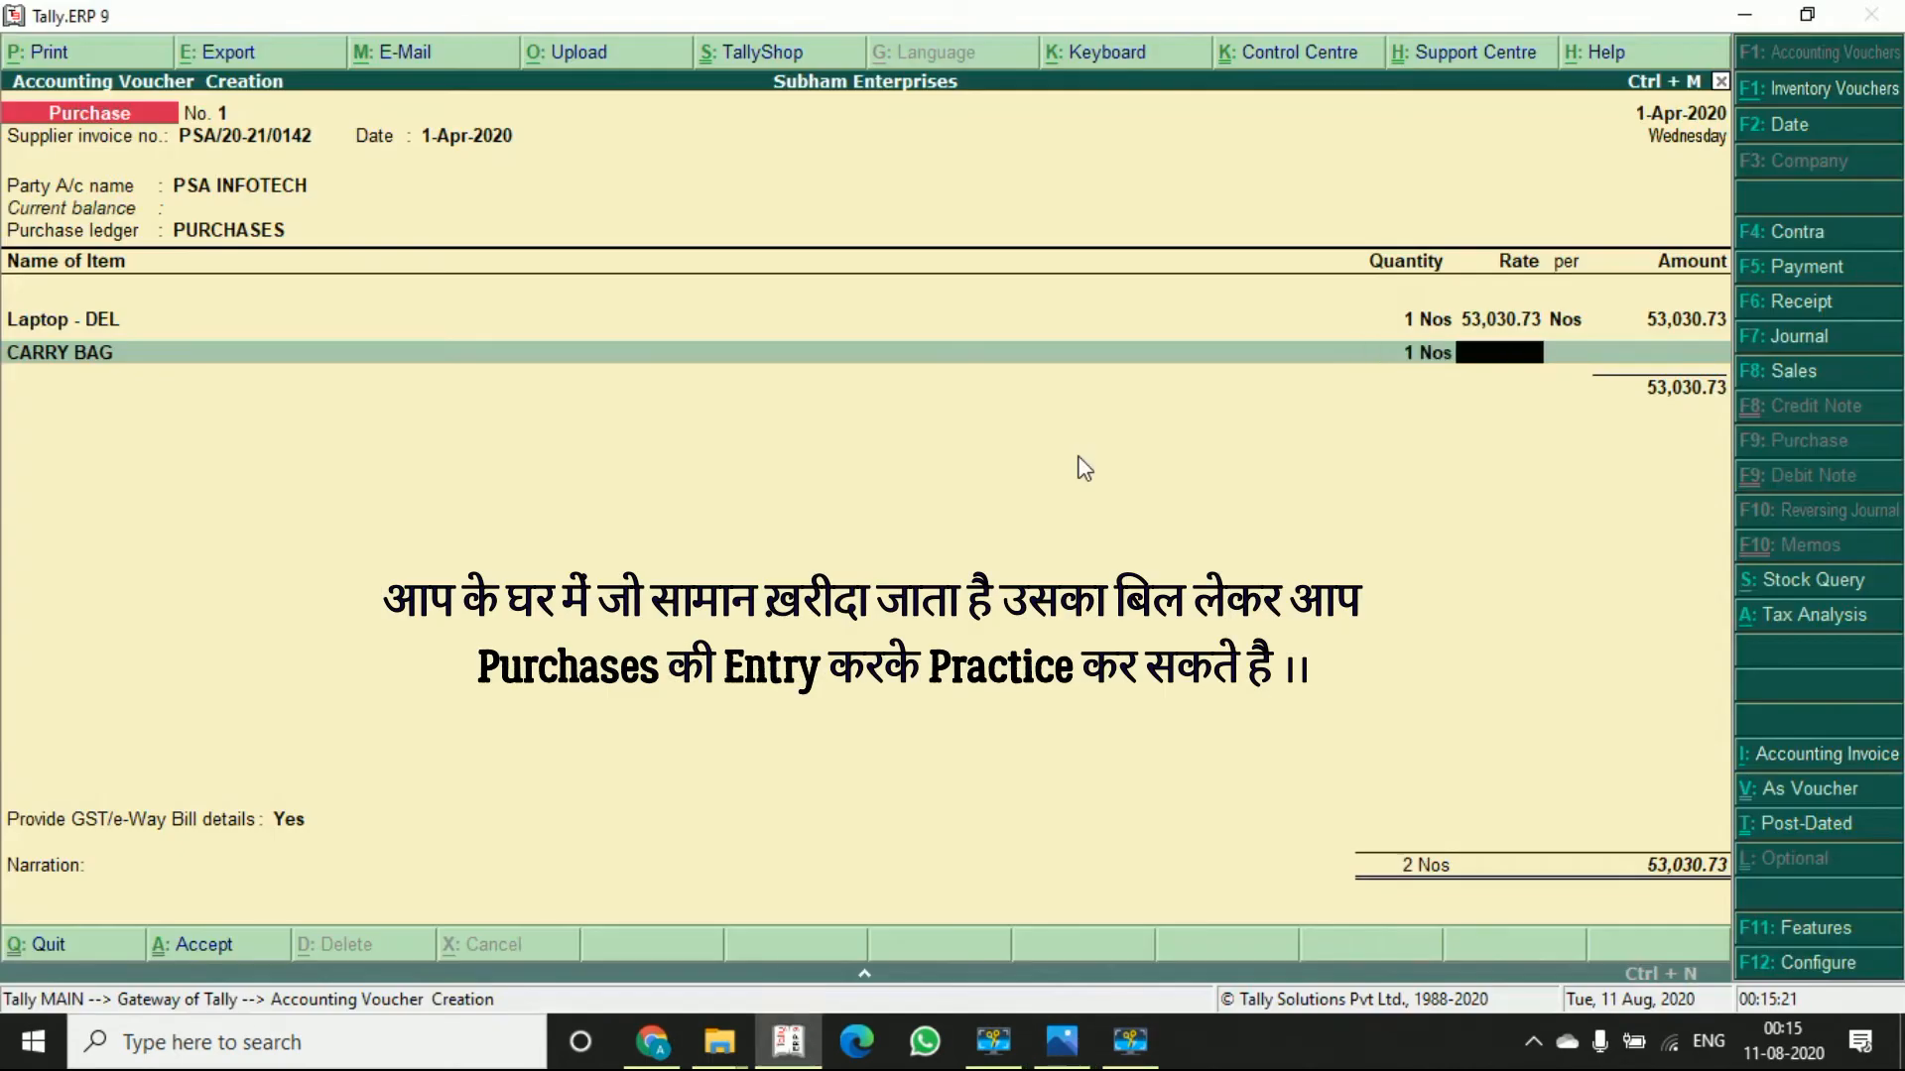
- Consult the carry bag's rate on the invoice photo and enter 359 as the rate for CARRY BAG
key(alt+Tab)
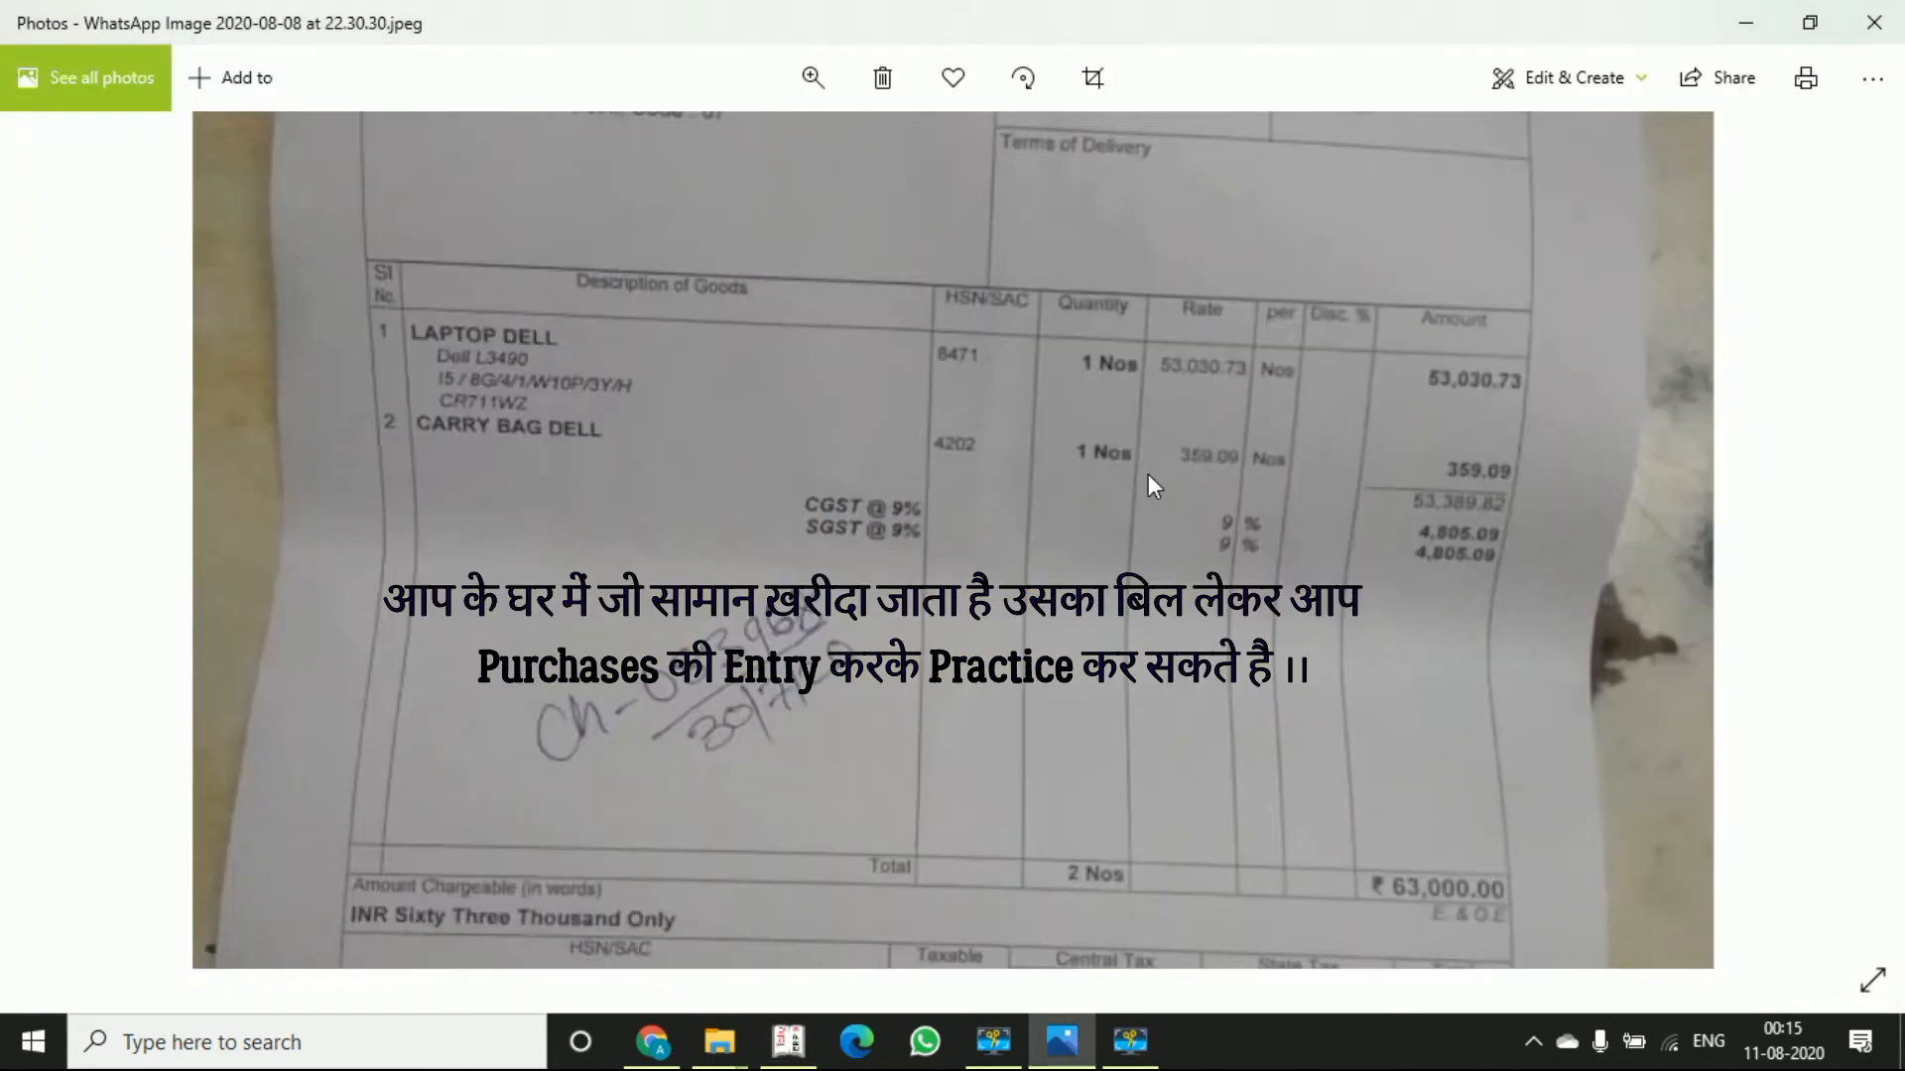
key(alt+Tab)
text(359)
key(Return)
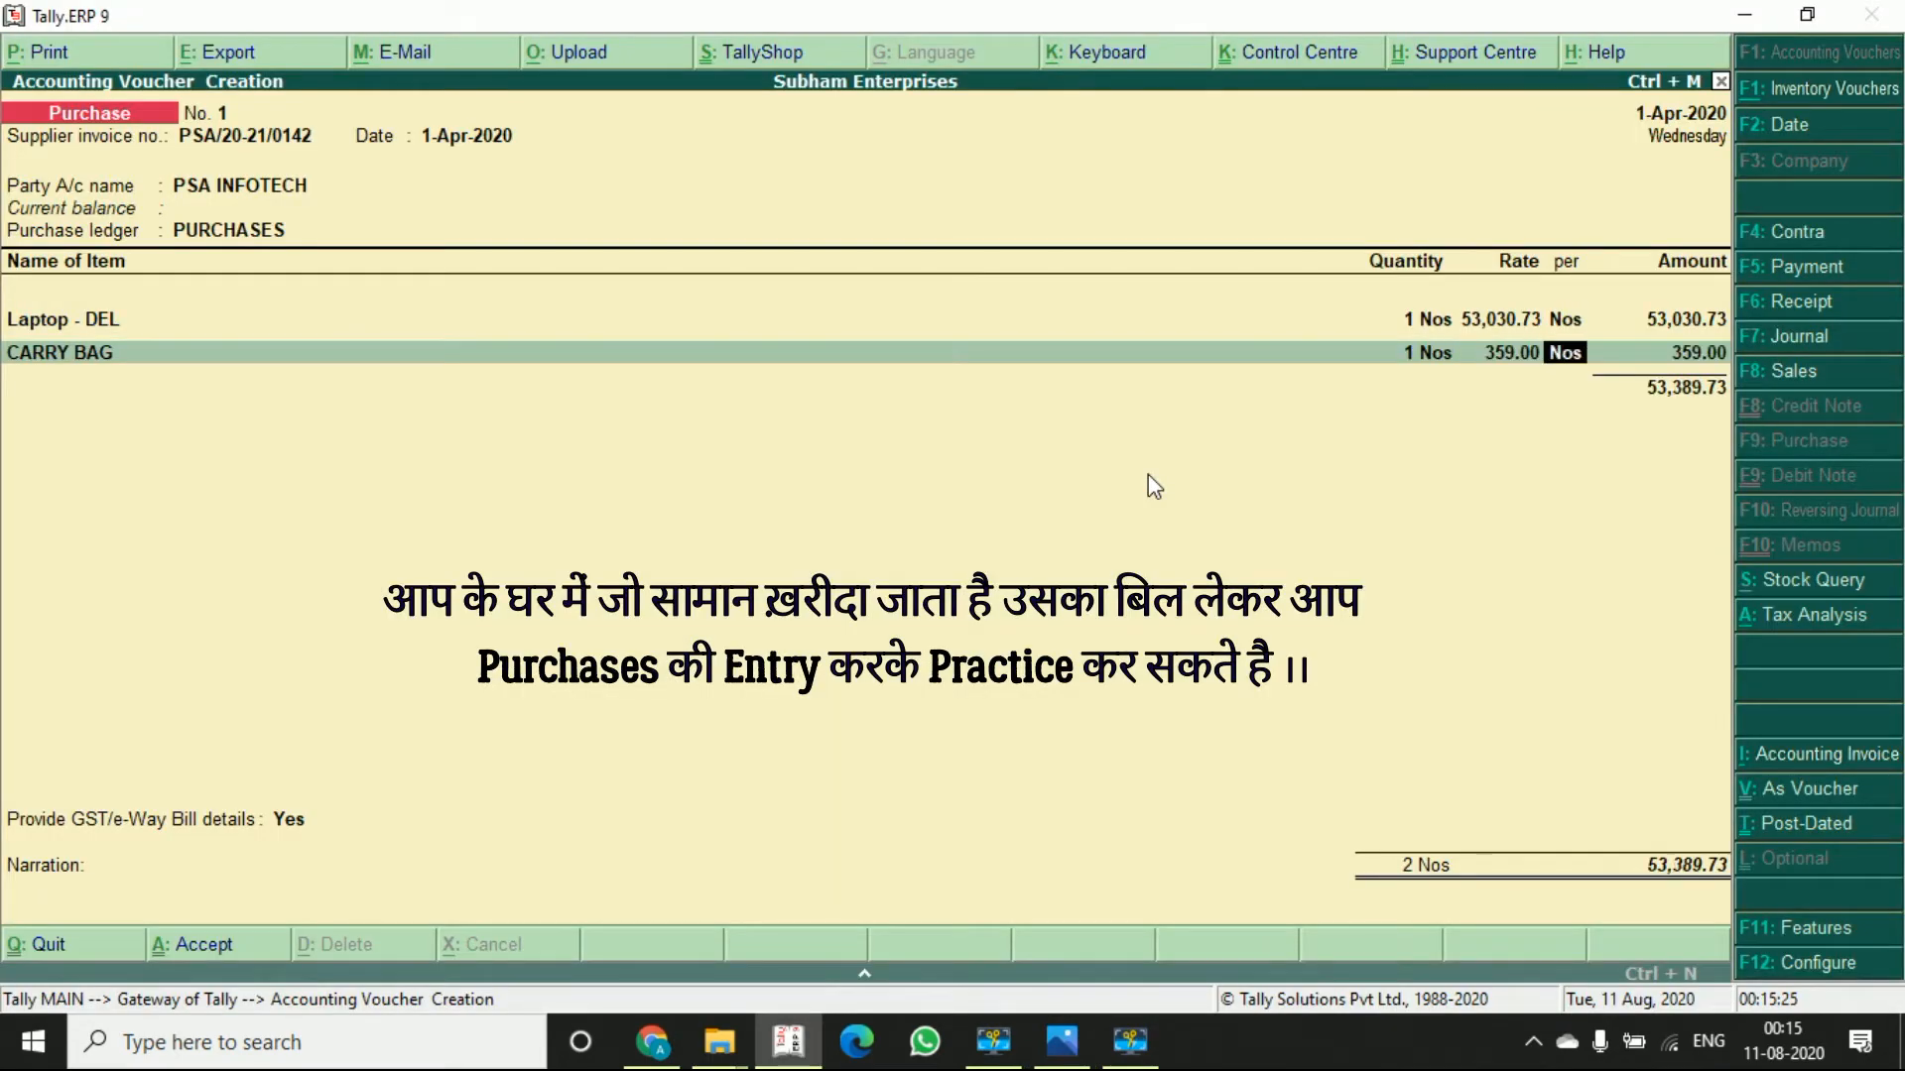
- Accept the carry bag's unit and amount, and confirm its GST taxable value as 359
key(Return)
key(Return)
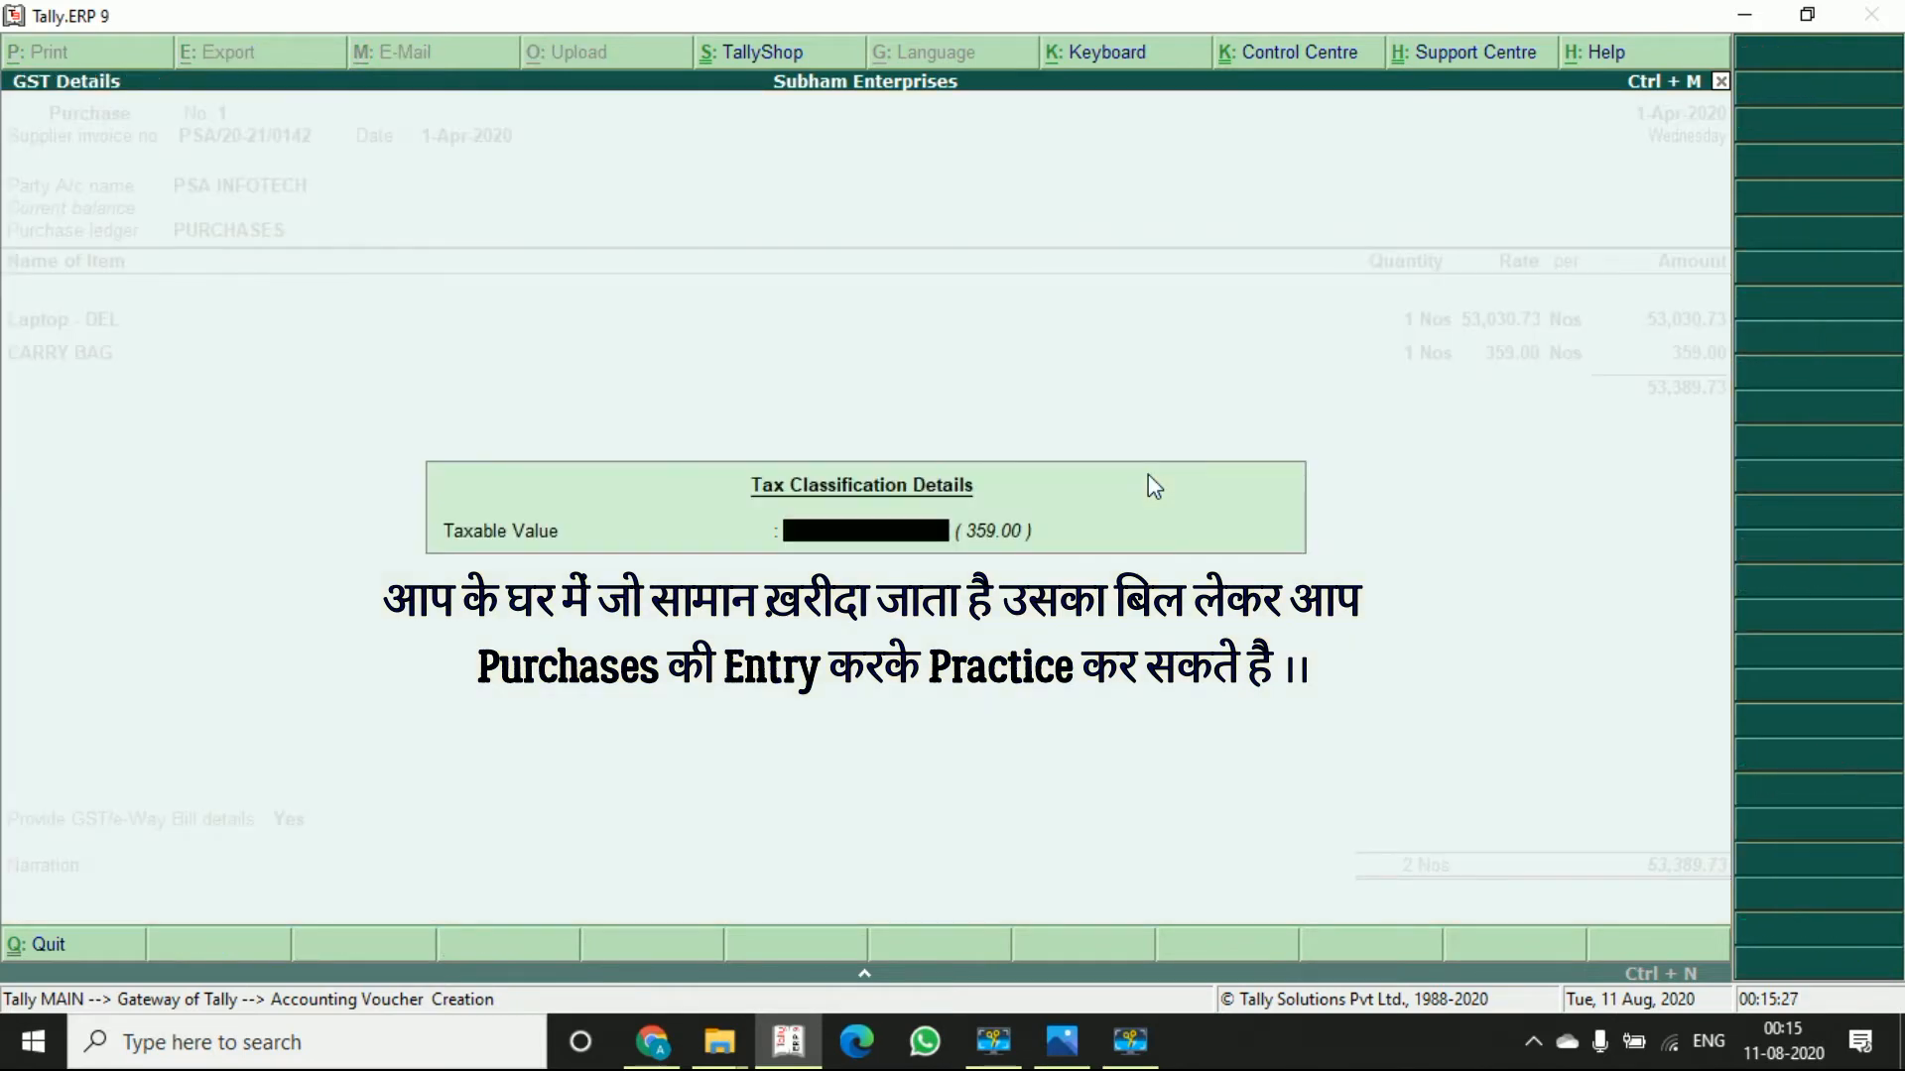
text(359)
key(Return)
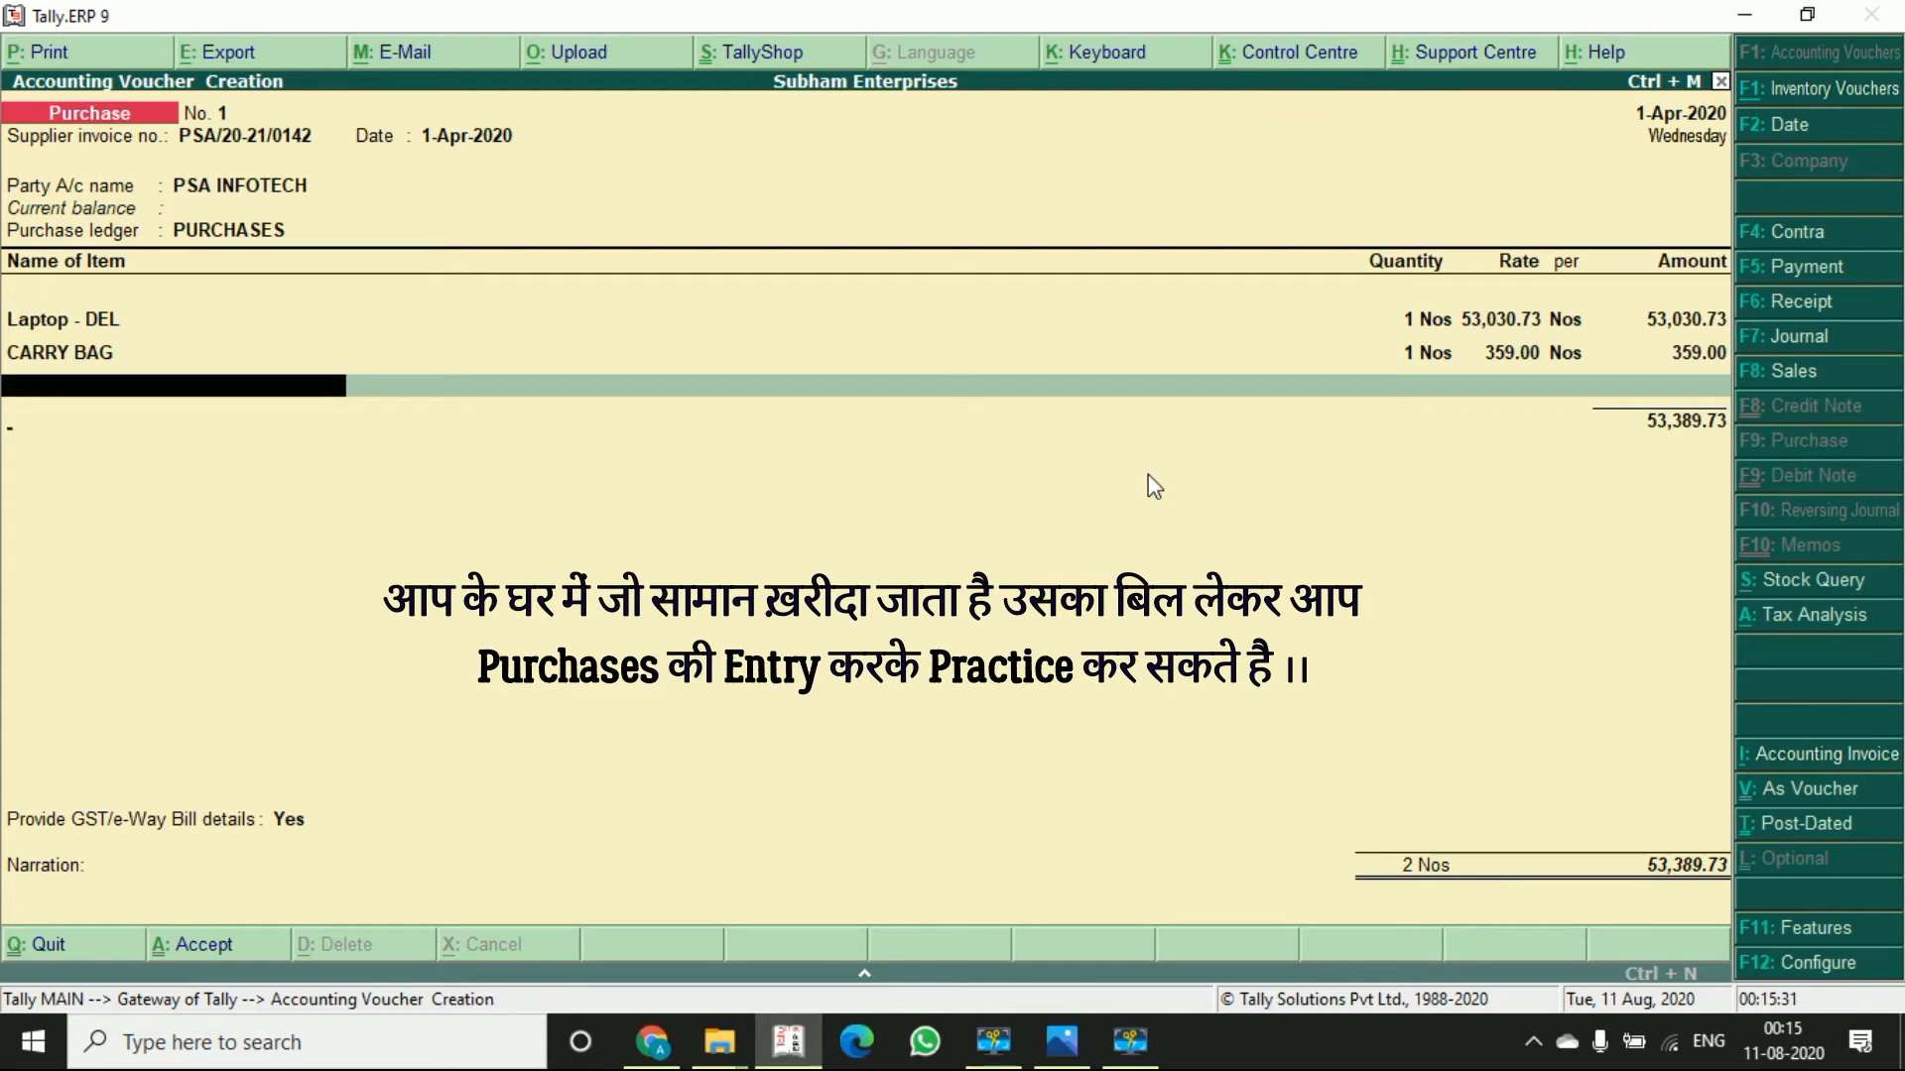
- Finish the item list, check the CGST line on the invoice photo, and add the C Gst -Input ledger with 4,805.00
key(Return)
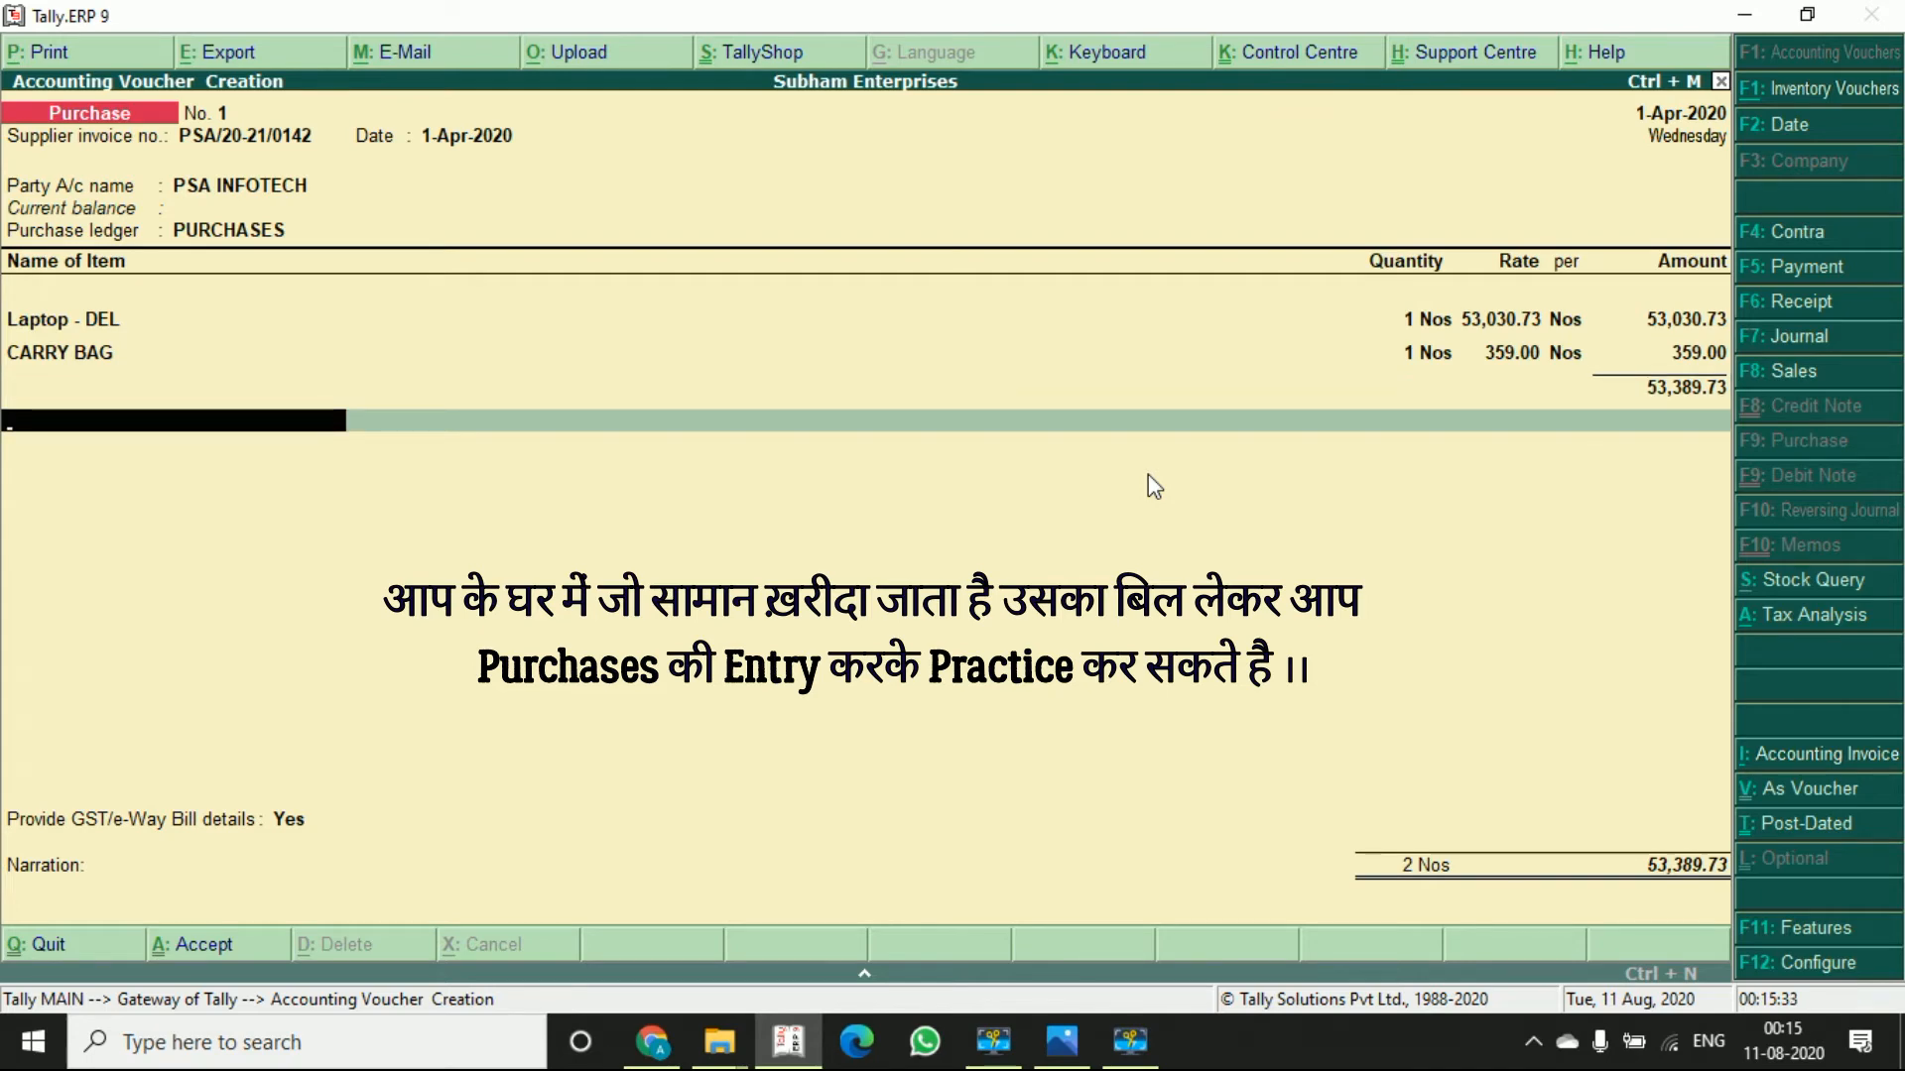
key(alt+Tab)
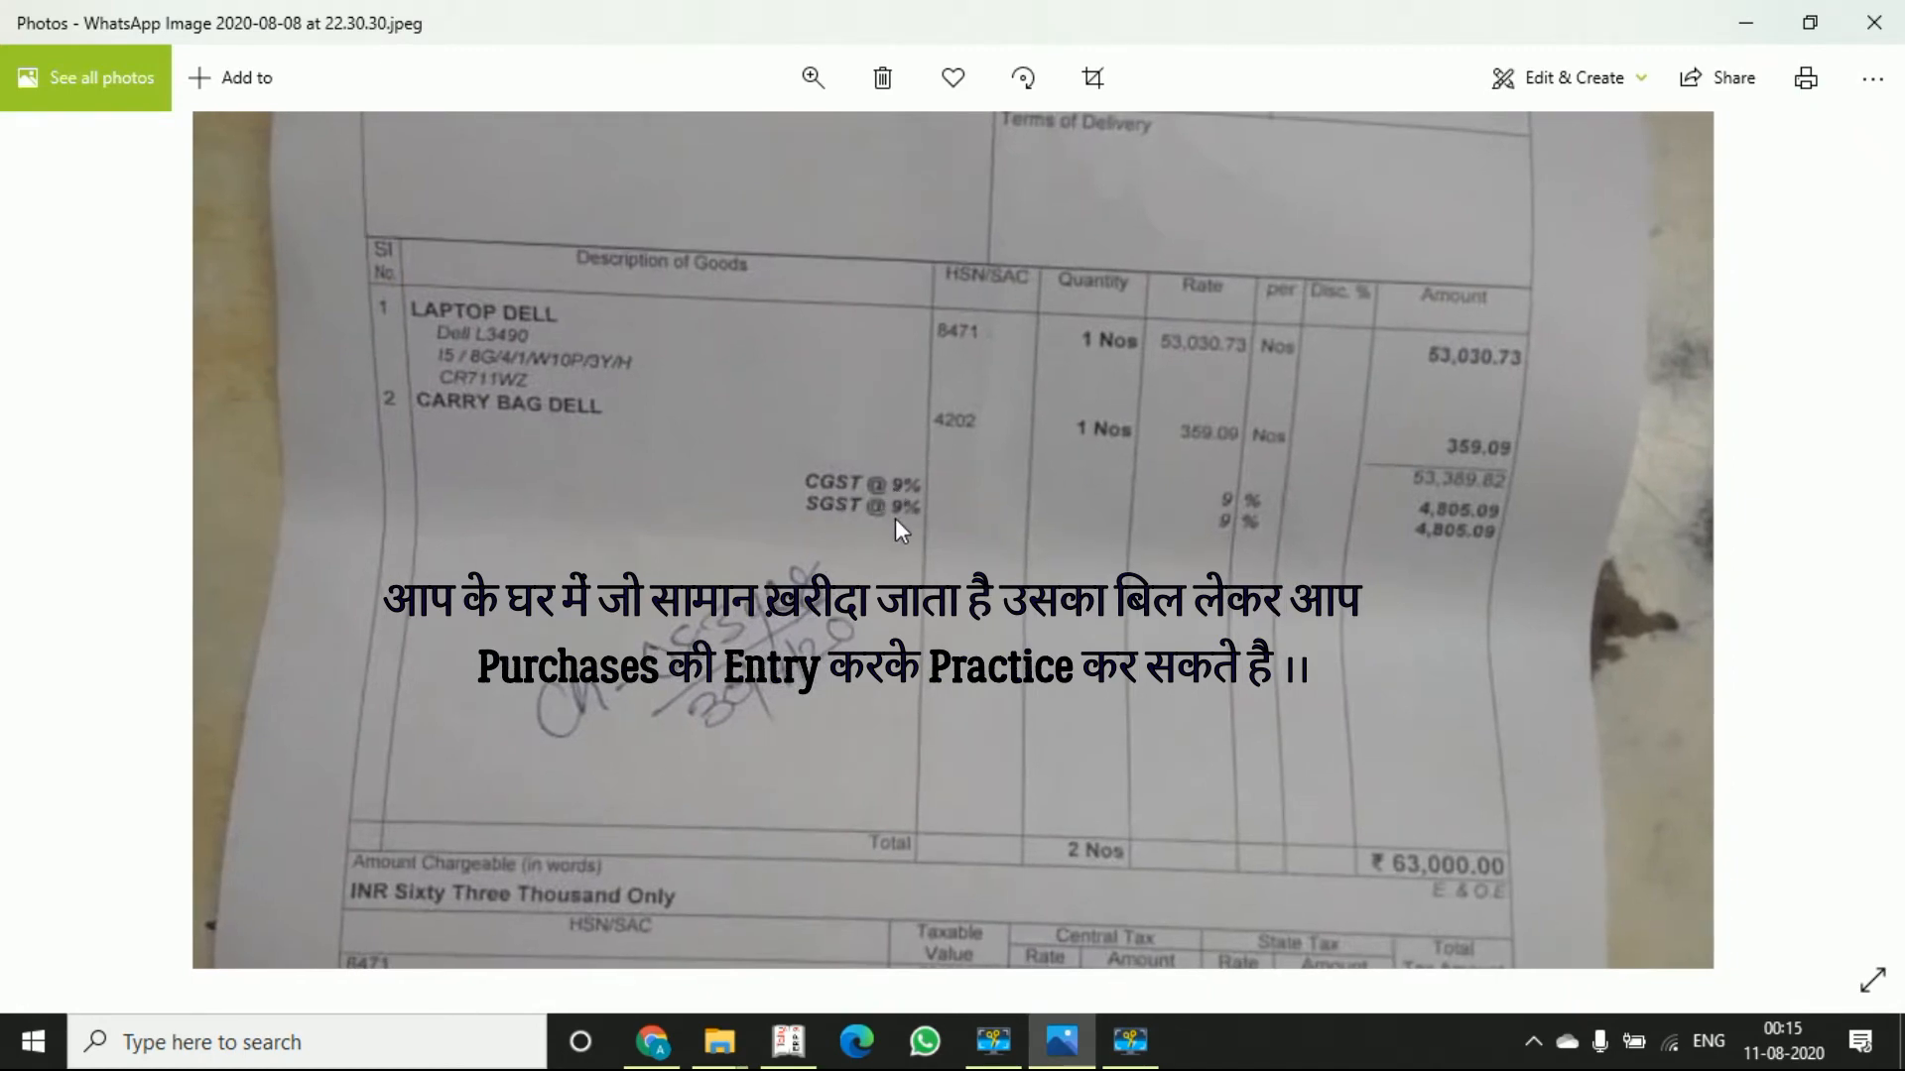
key(alt+Tab)
text(CGS)
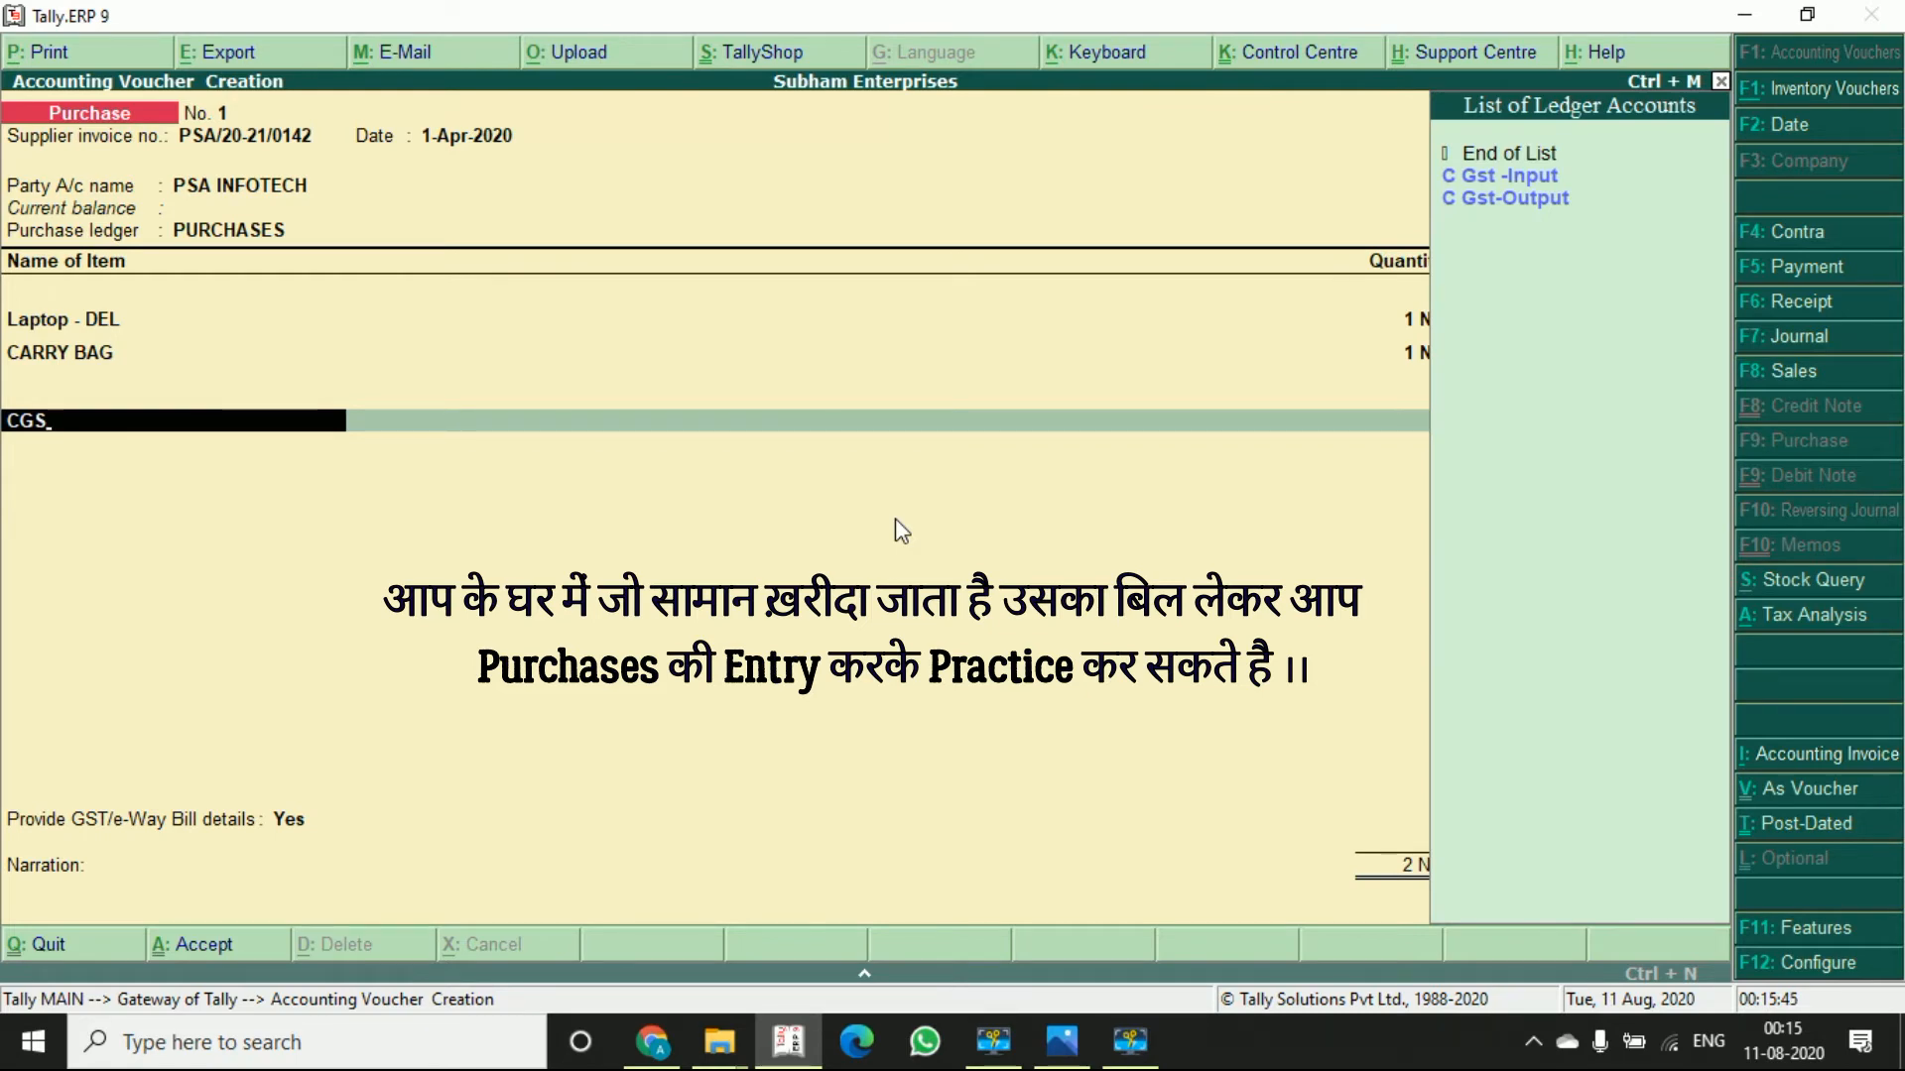
key(Down)
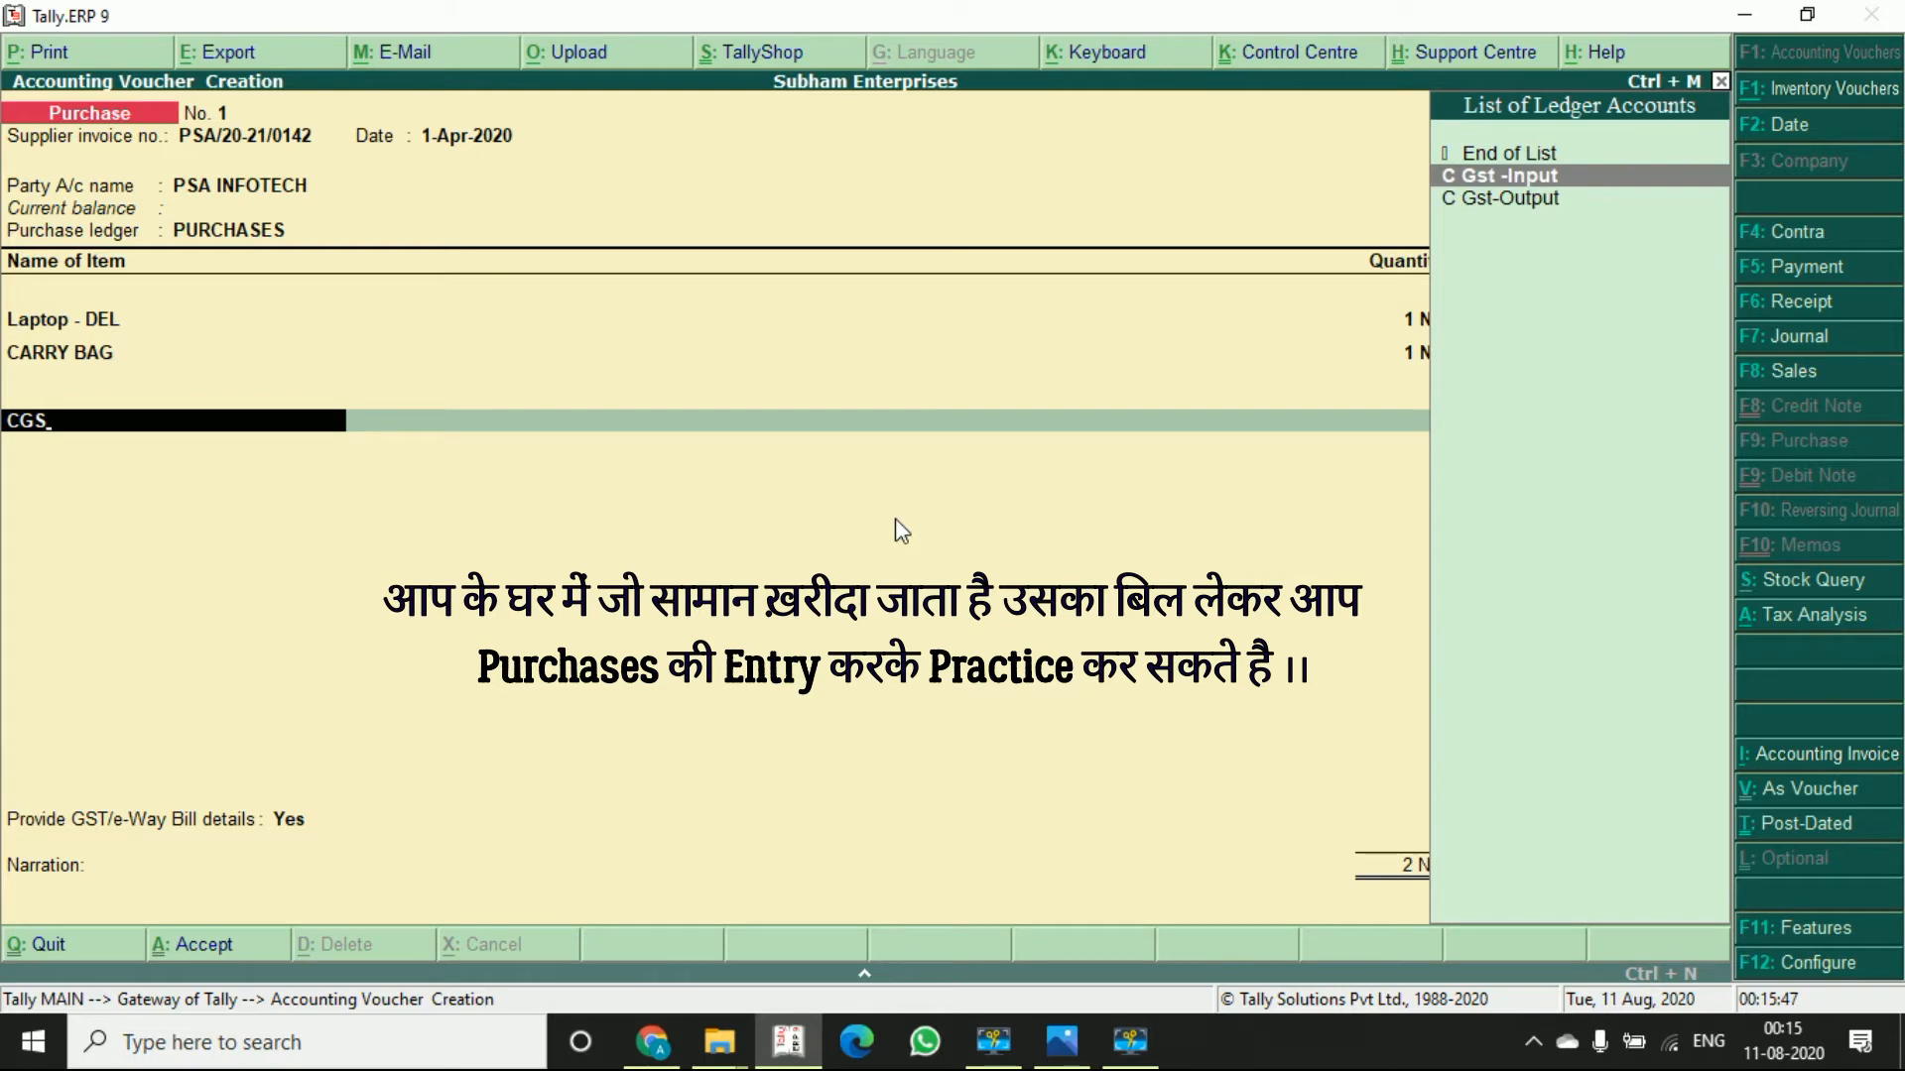
key(Down)
key(Up)
key(Return)
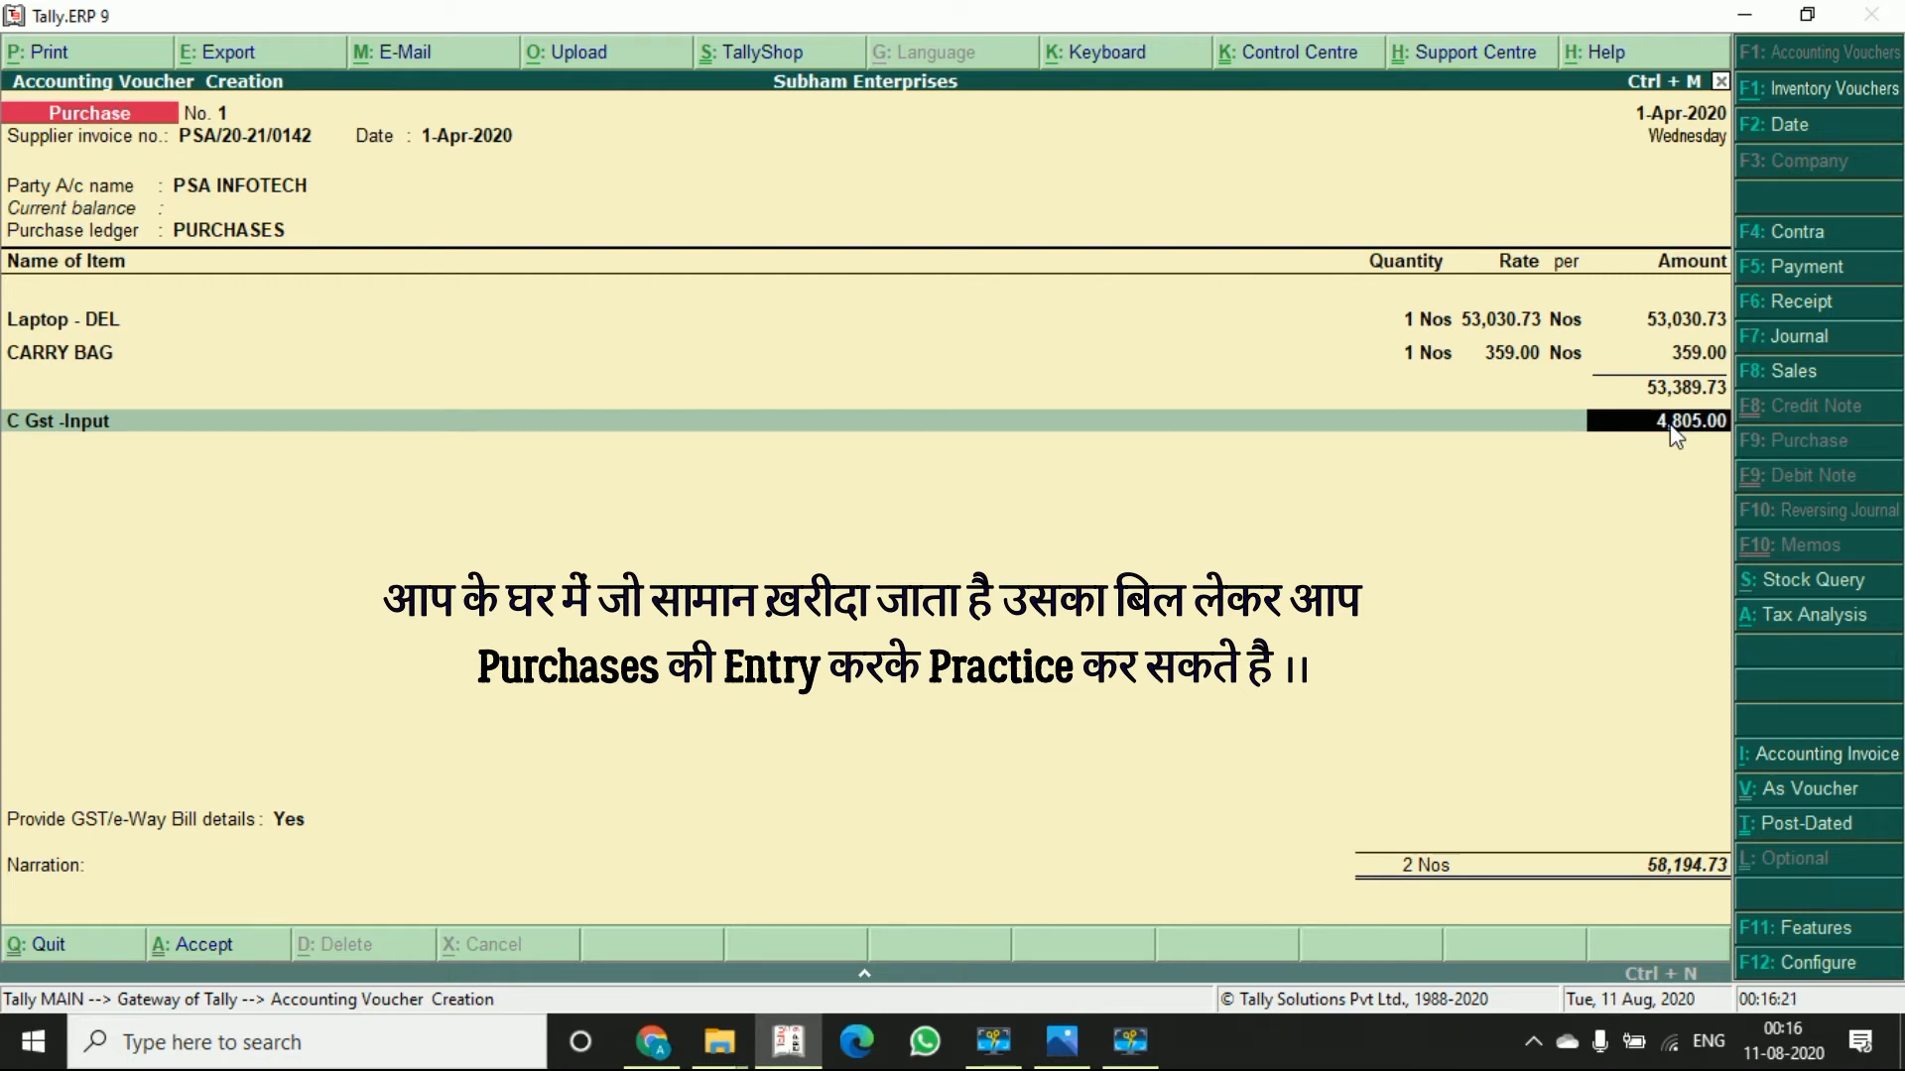
key(Return)
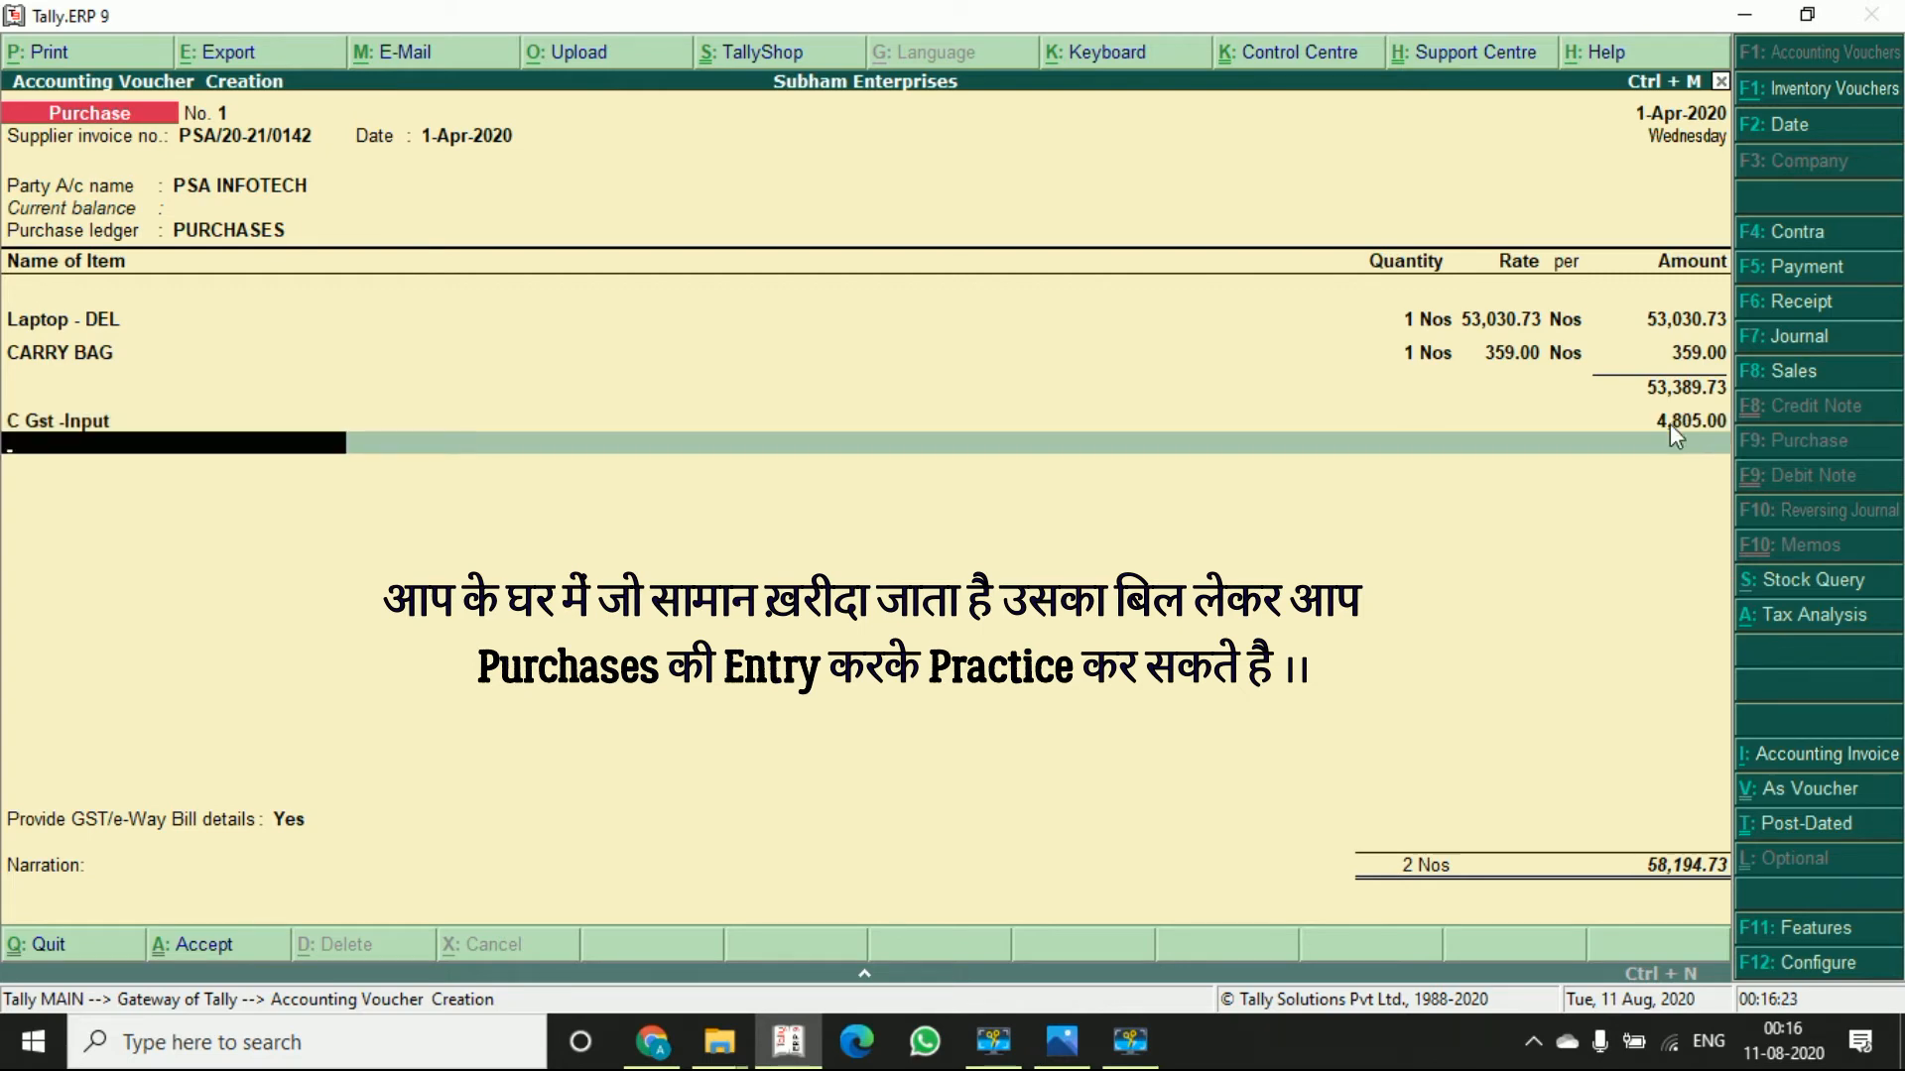
- Add the S Gst-Input ledger, compare its tax amount with the invoice photo, and accept 4,805.00
text(SG)
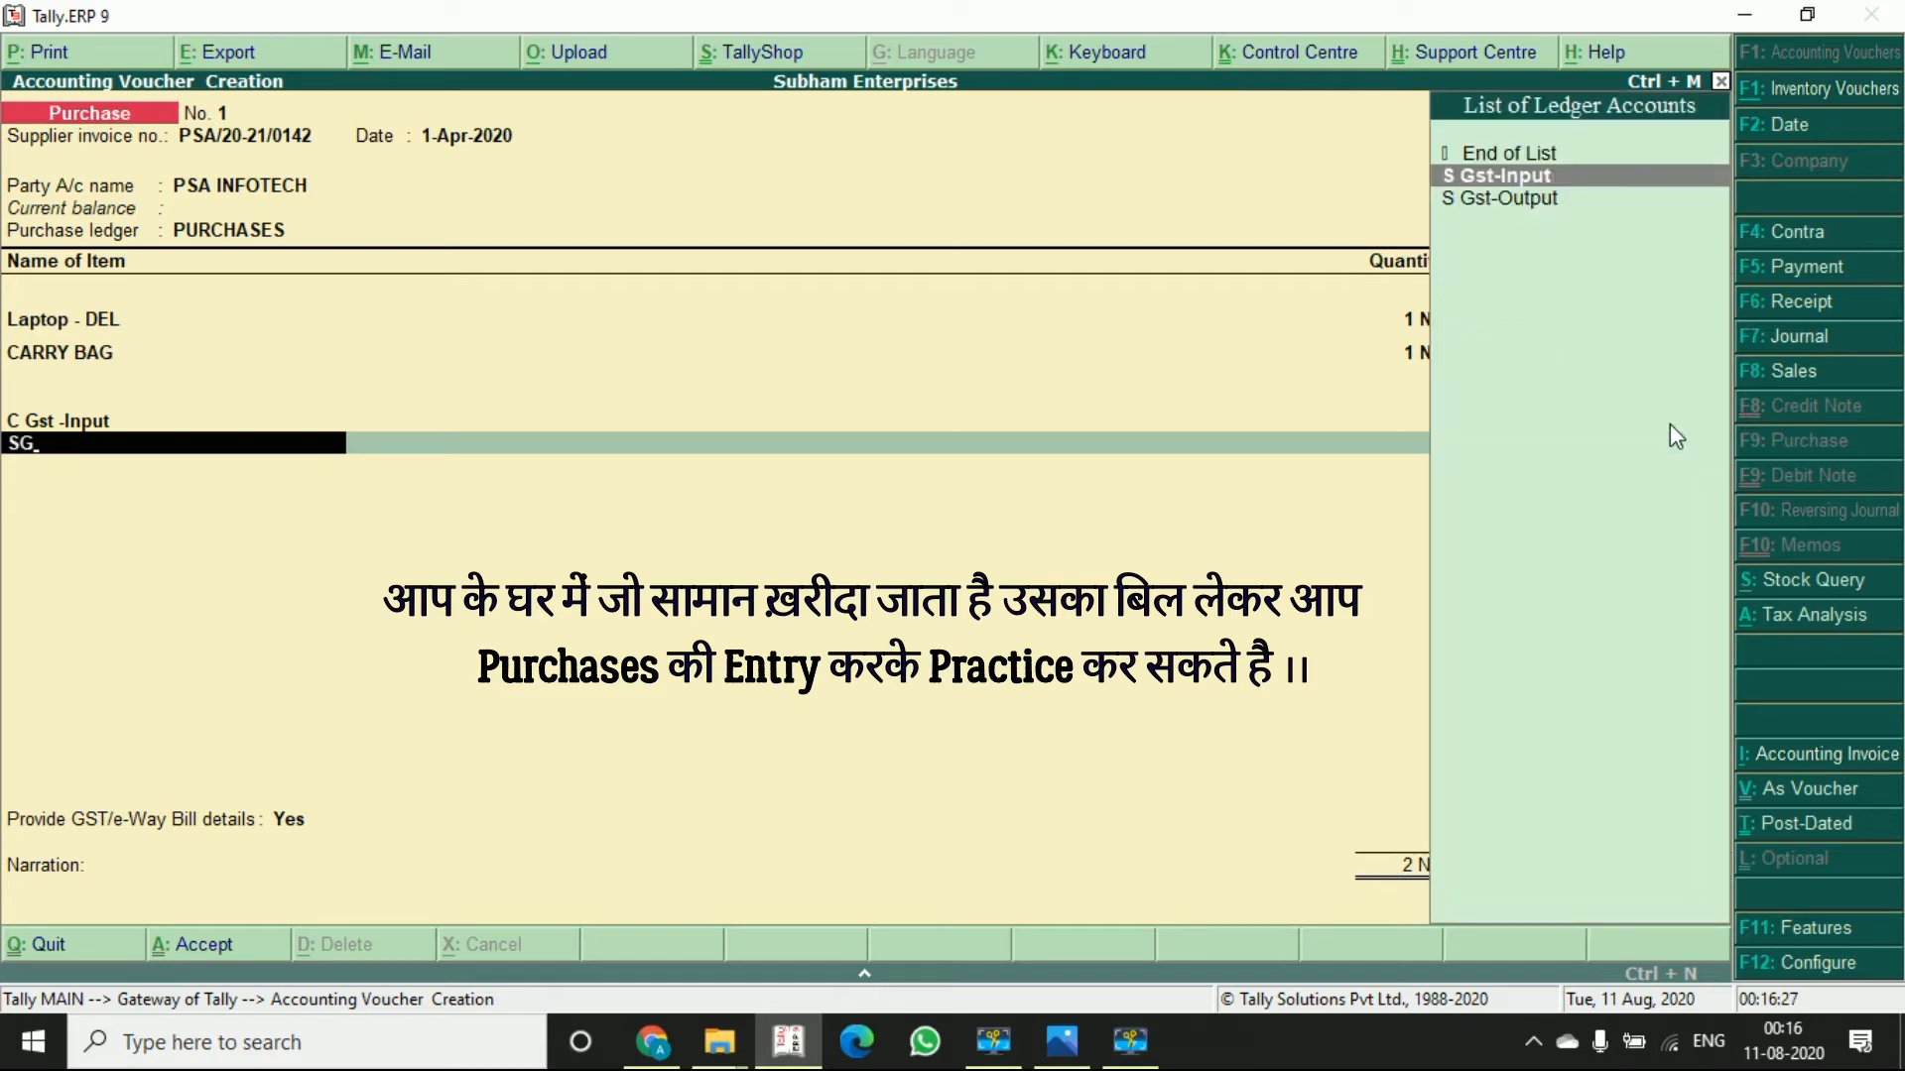
key(Return)
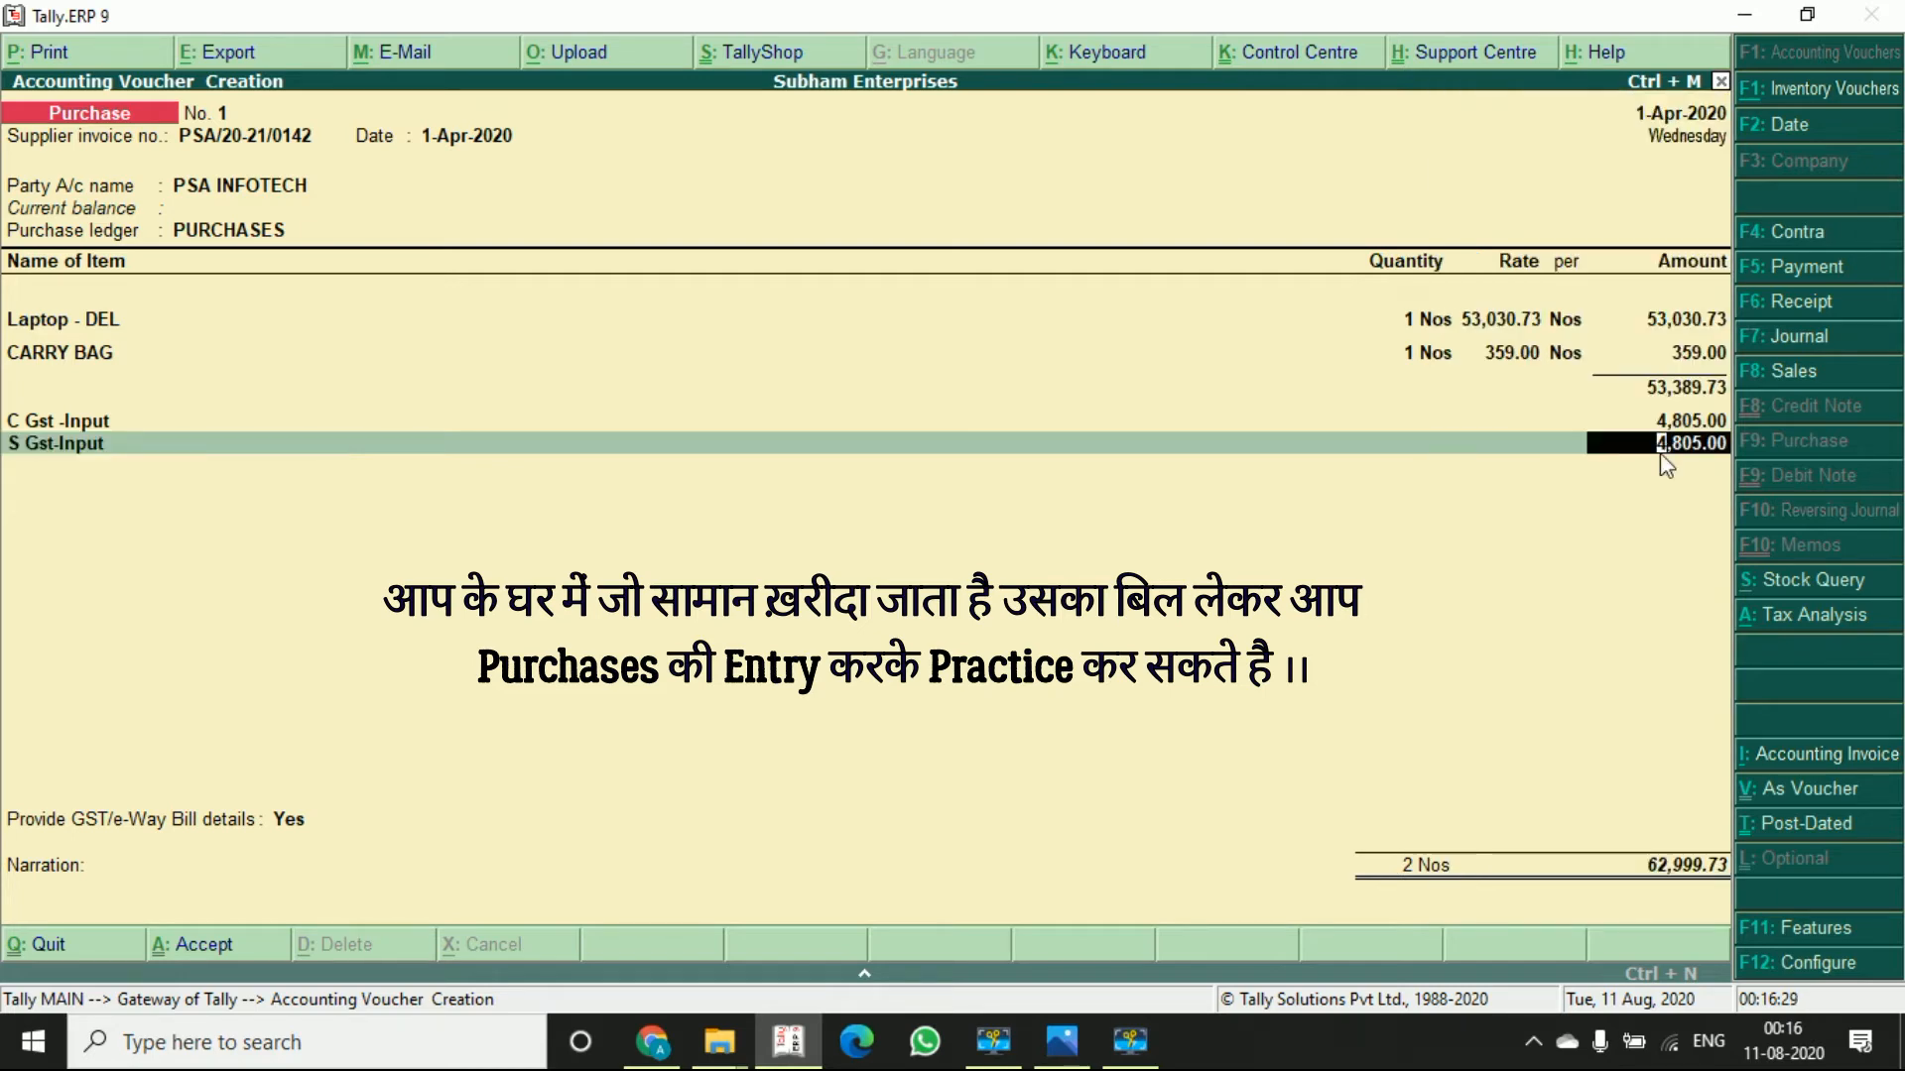
key(alt+Tab)
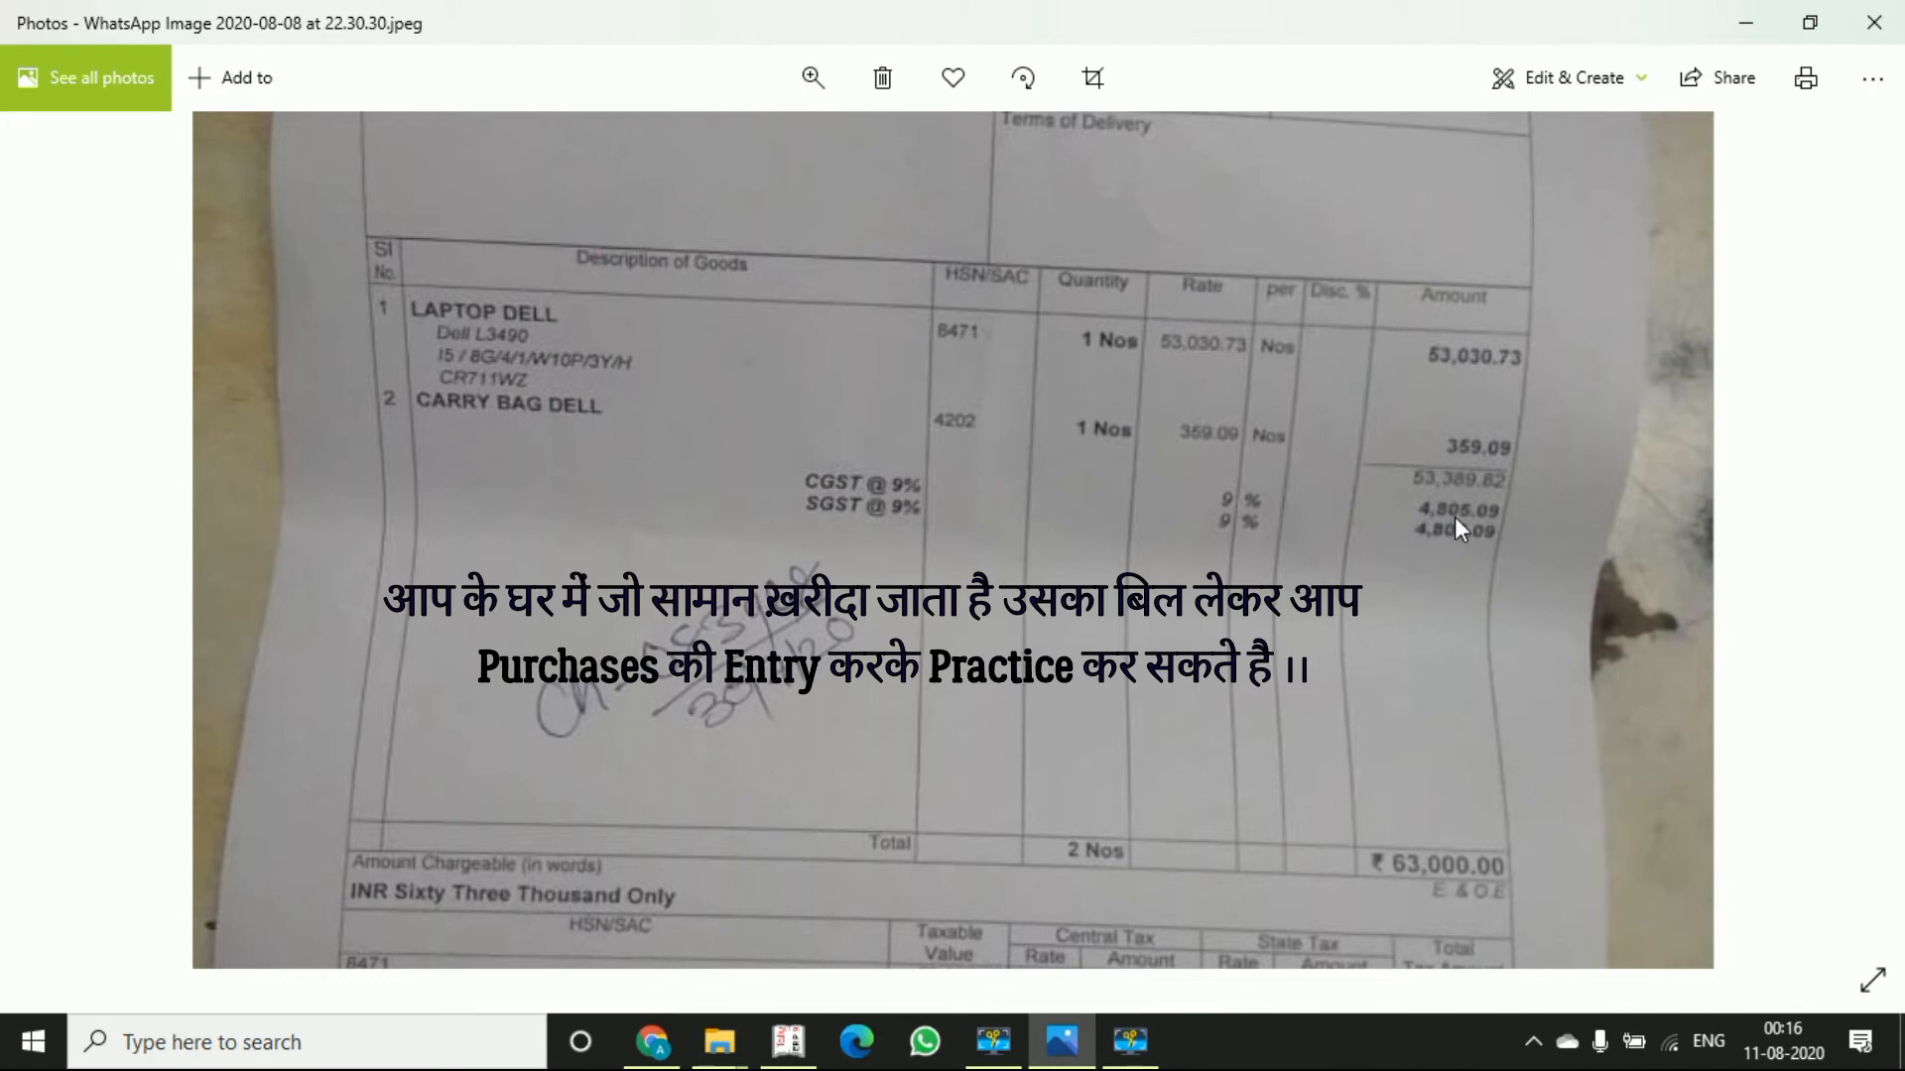
key(alt+Tab)
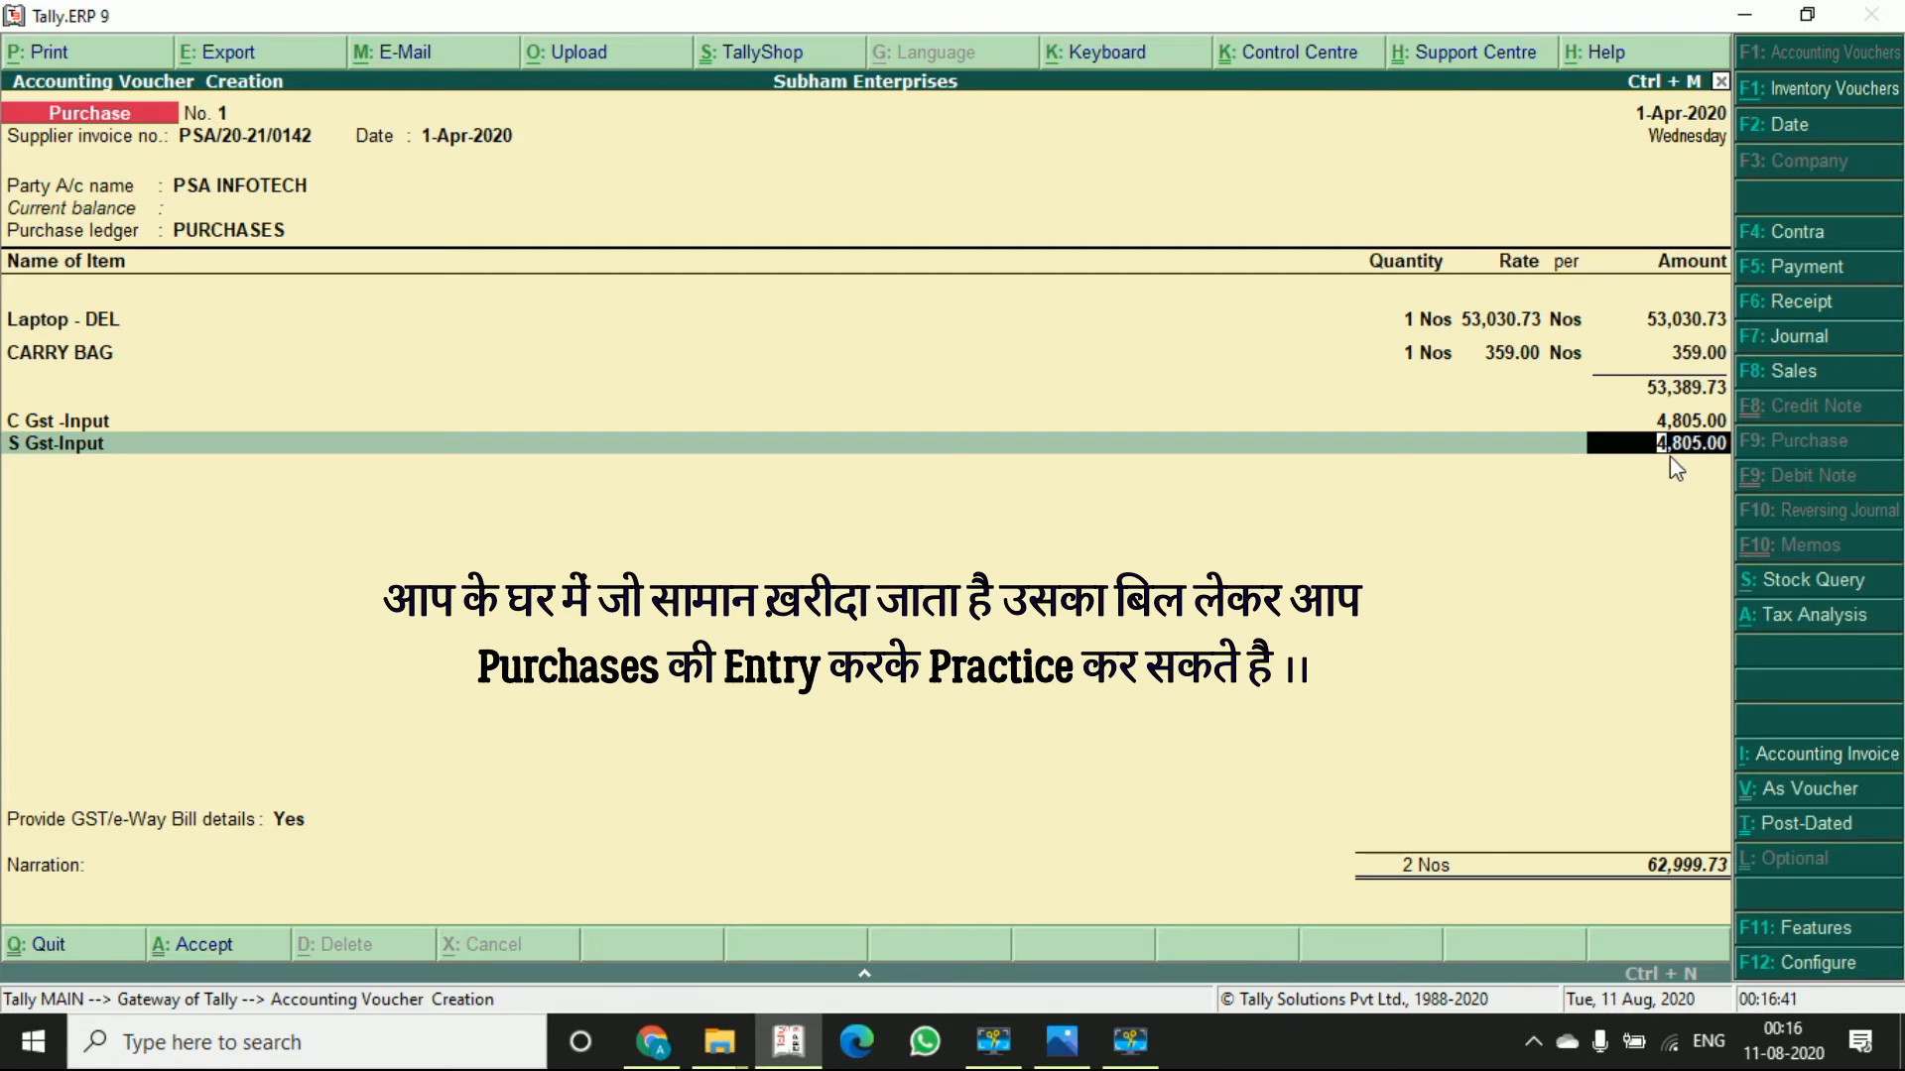
key(alt+Tab)
key(alt+Tab)
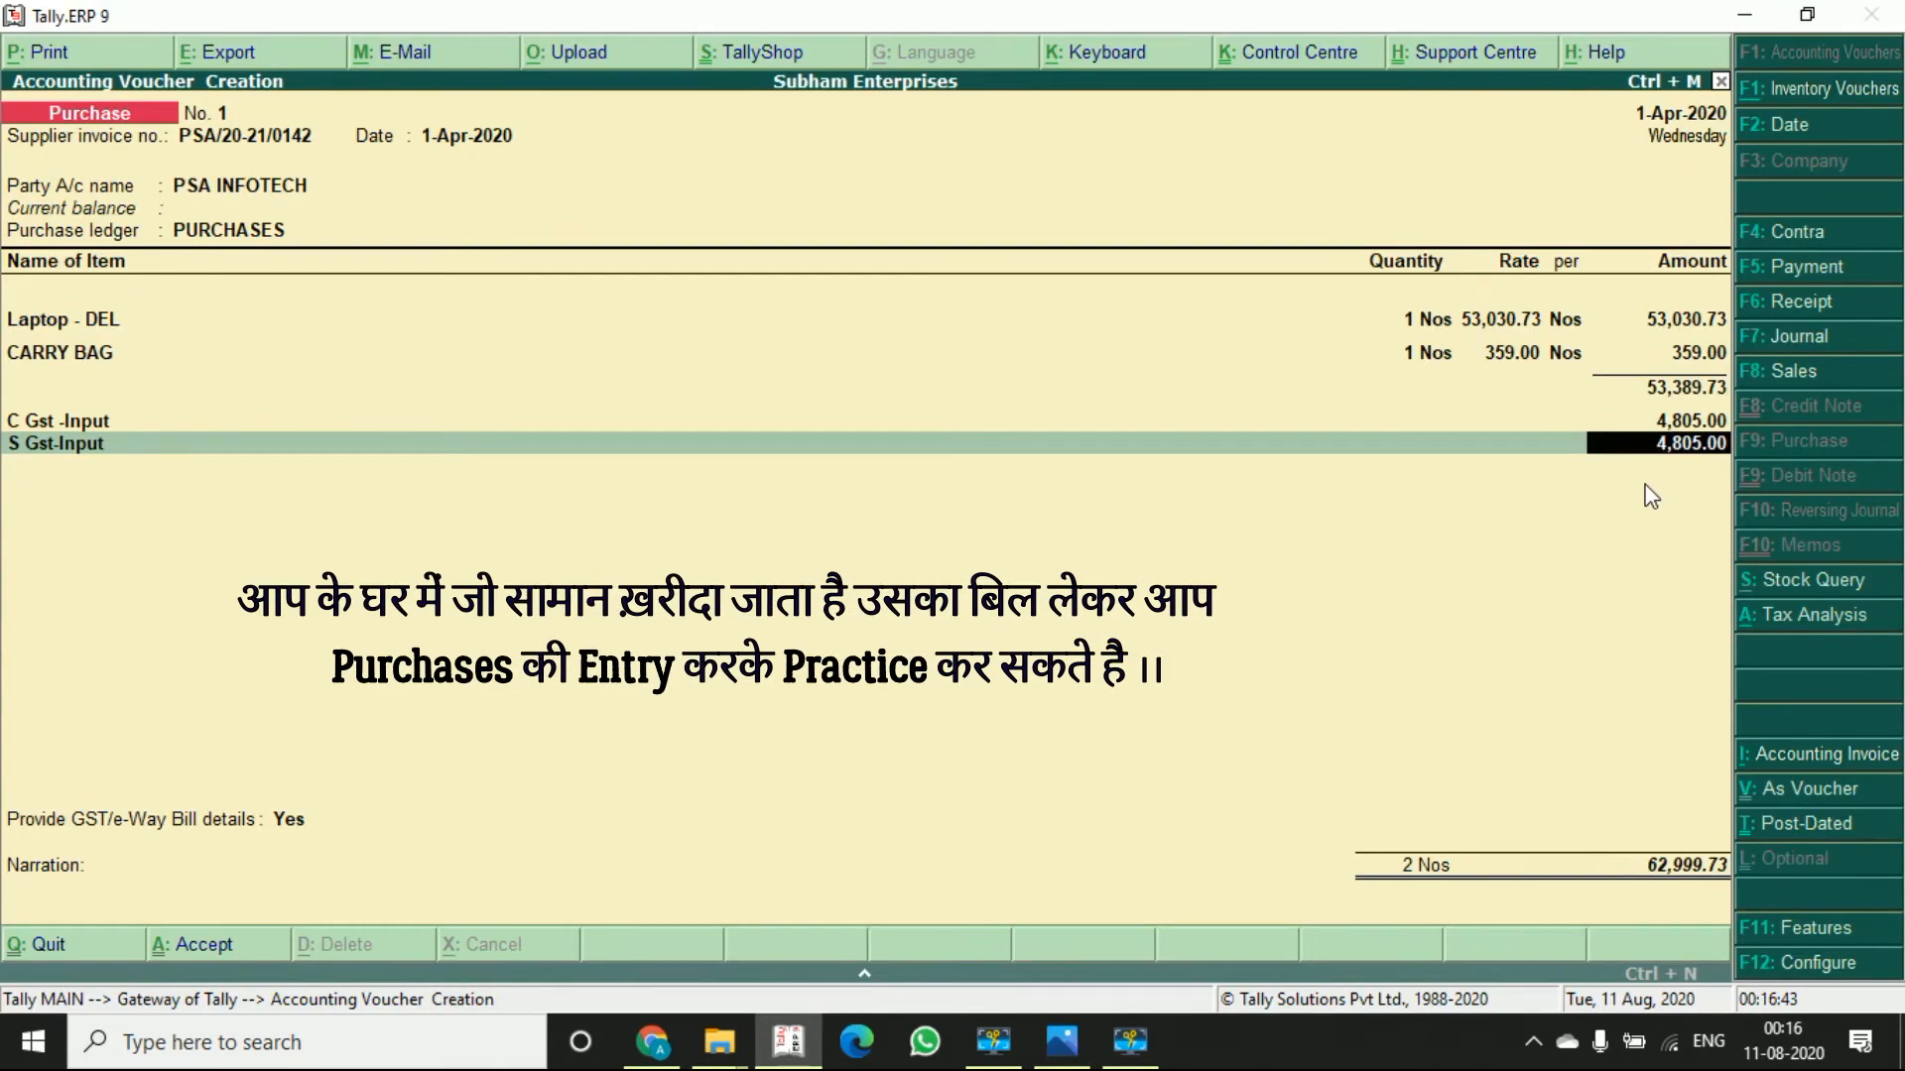
key(Return)
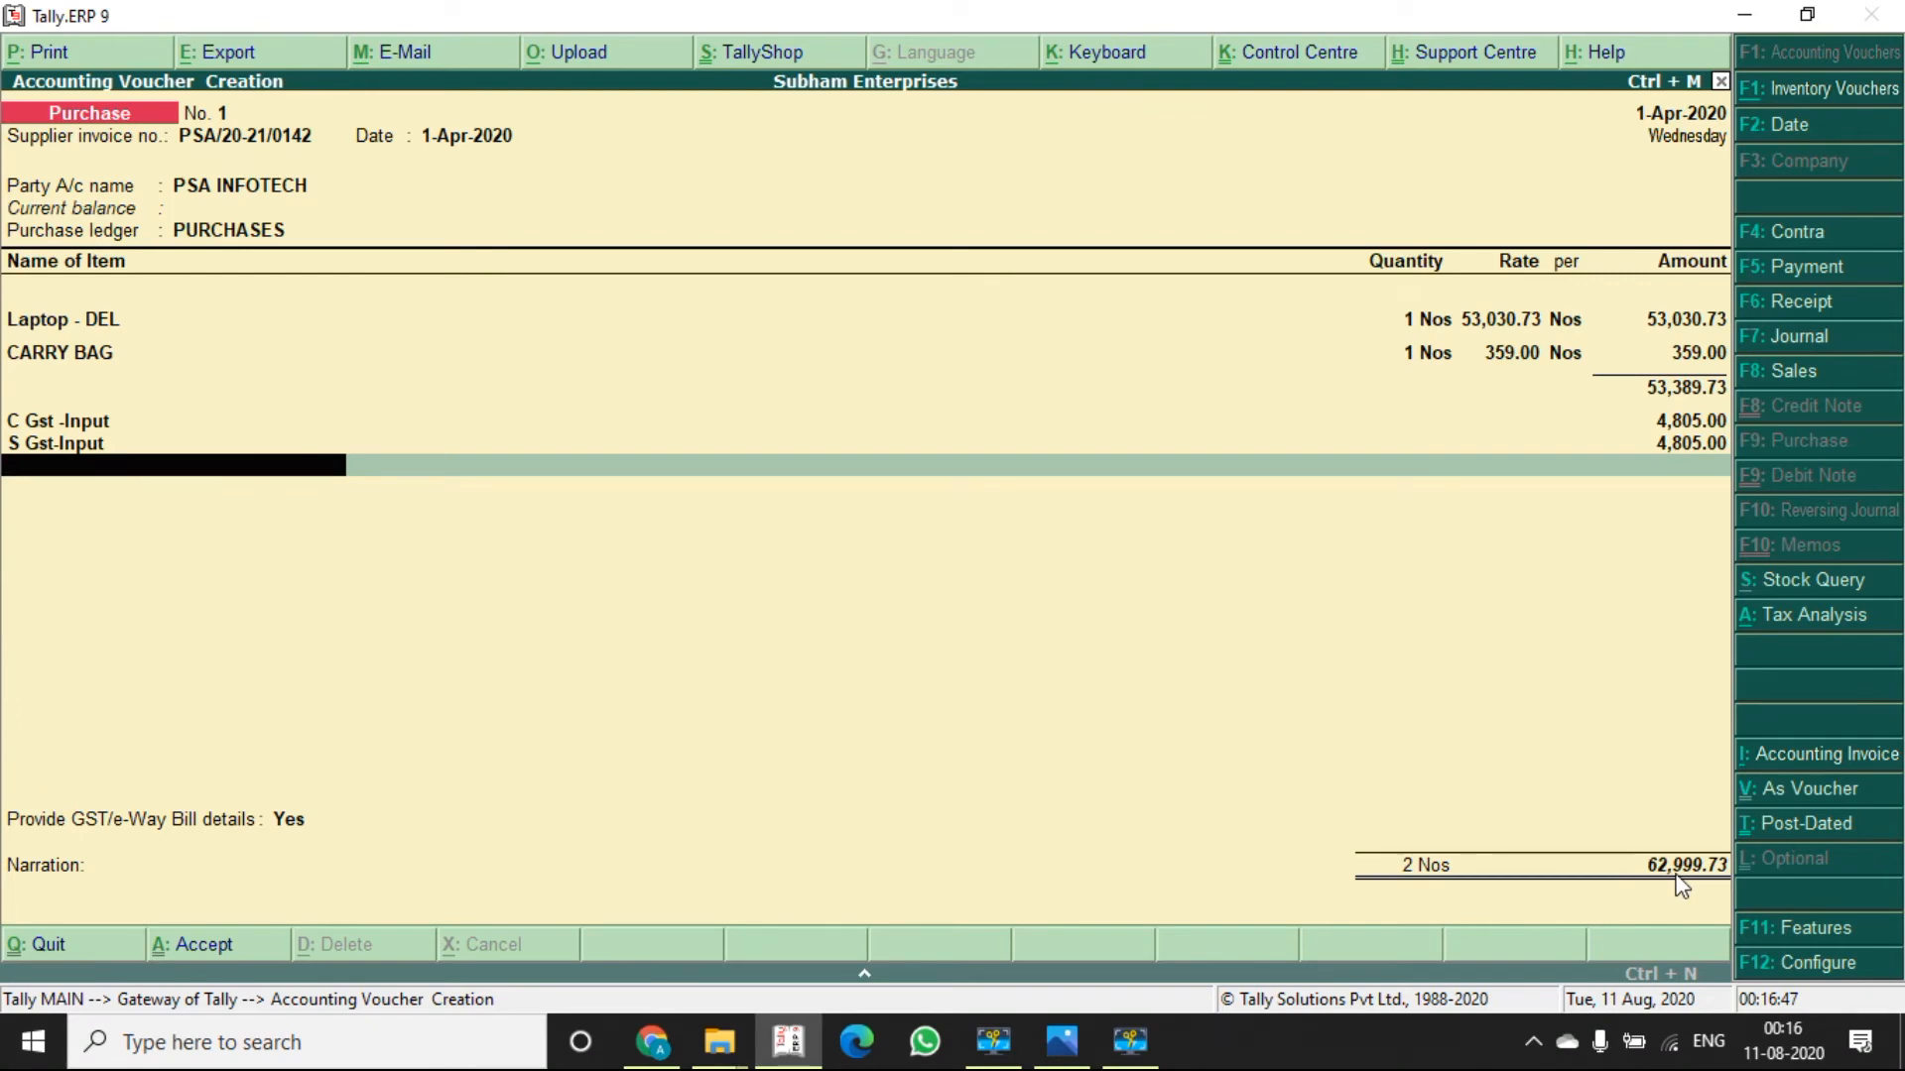
- Compare the voucher total with the invoice photo and add the Round Off ledger with an amount of 0.27
key(alt+Tab)
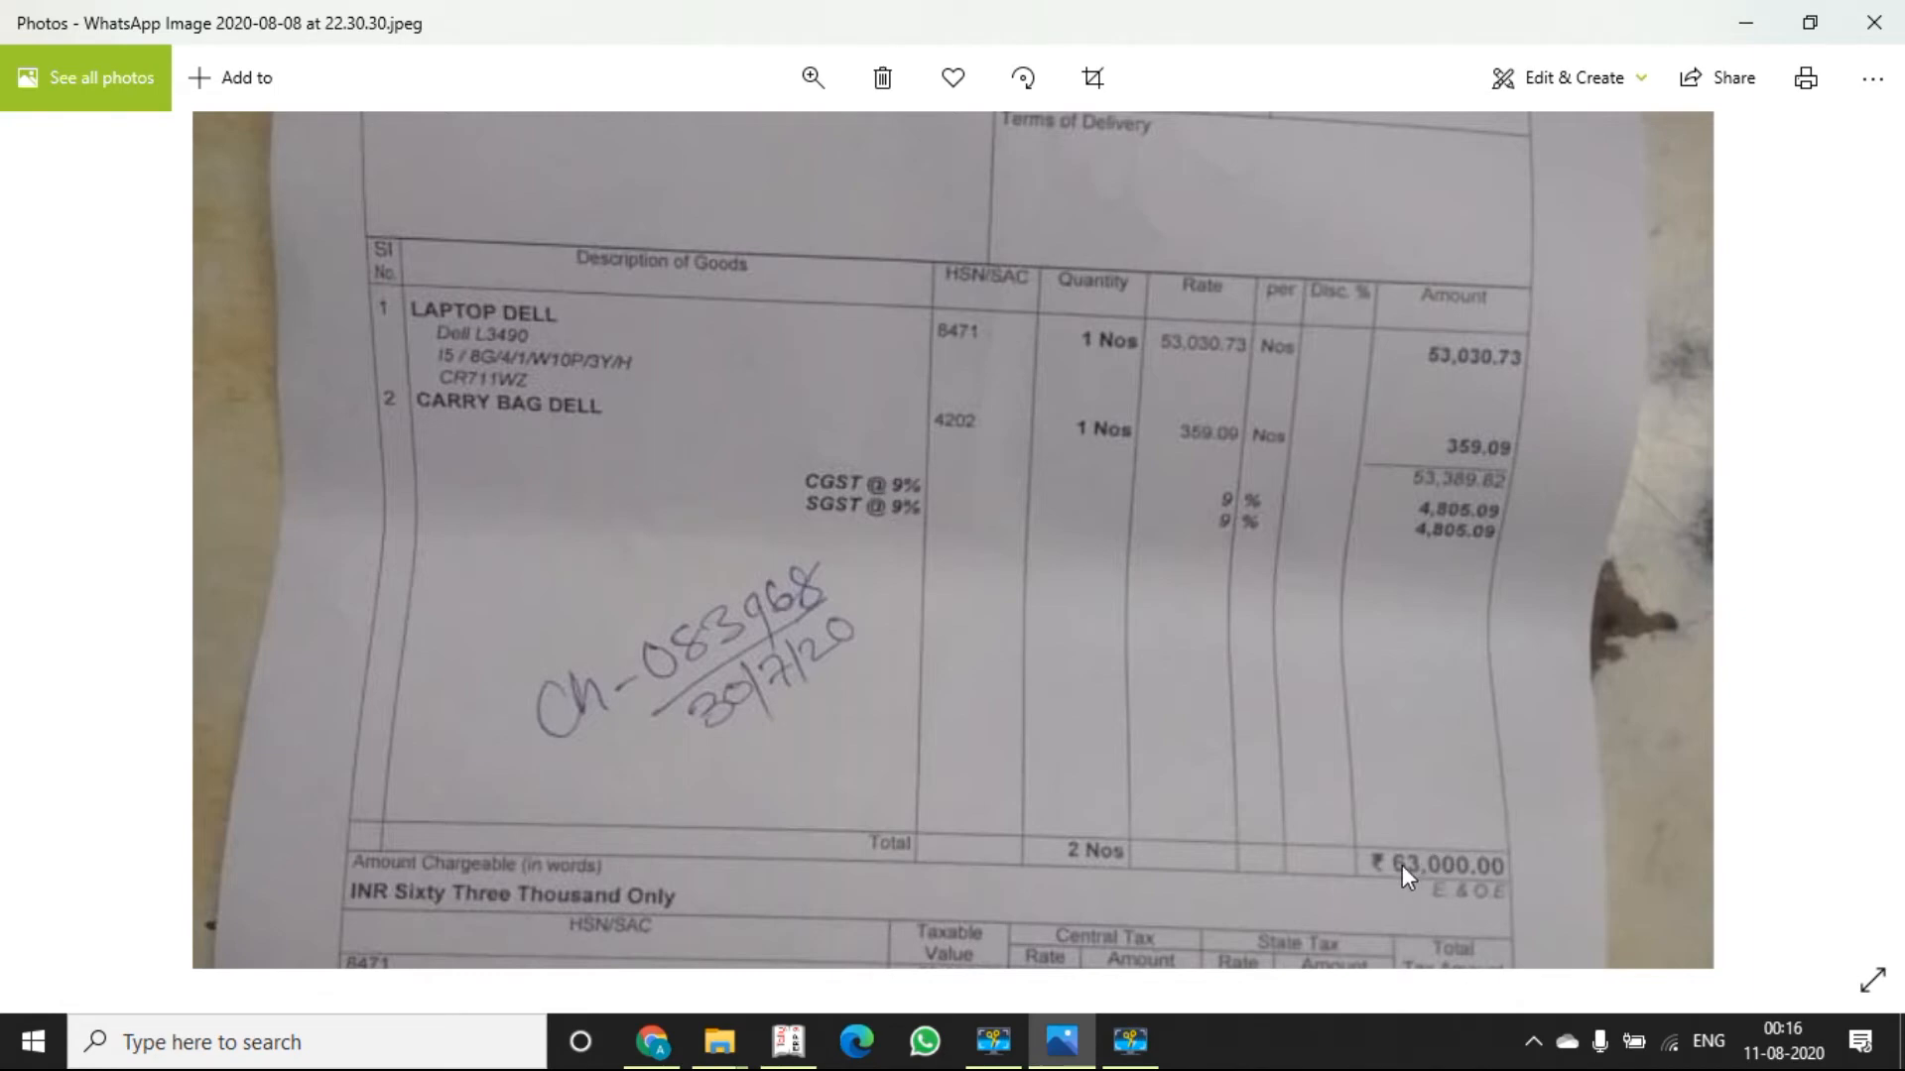
key(alt+Tab)
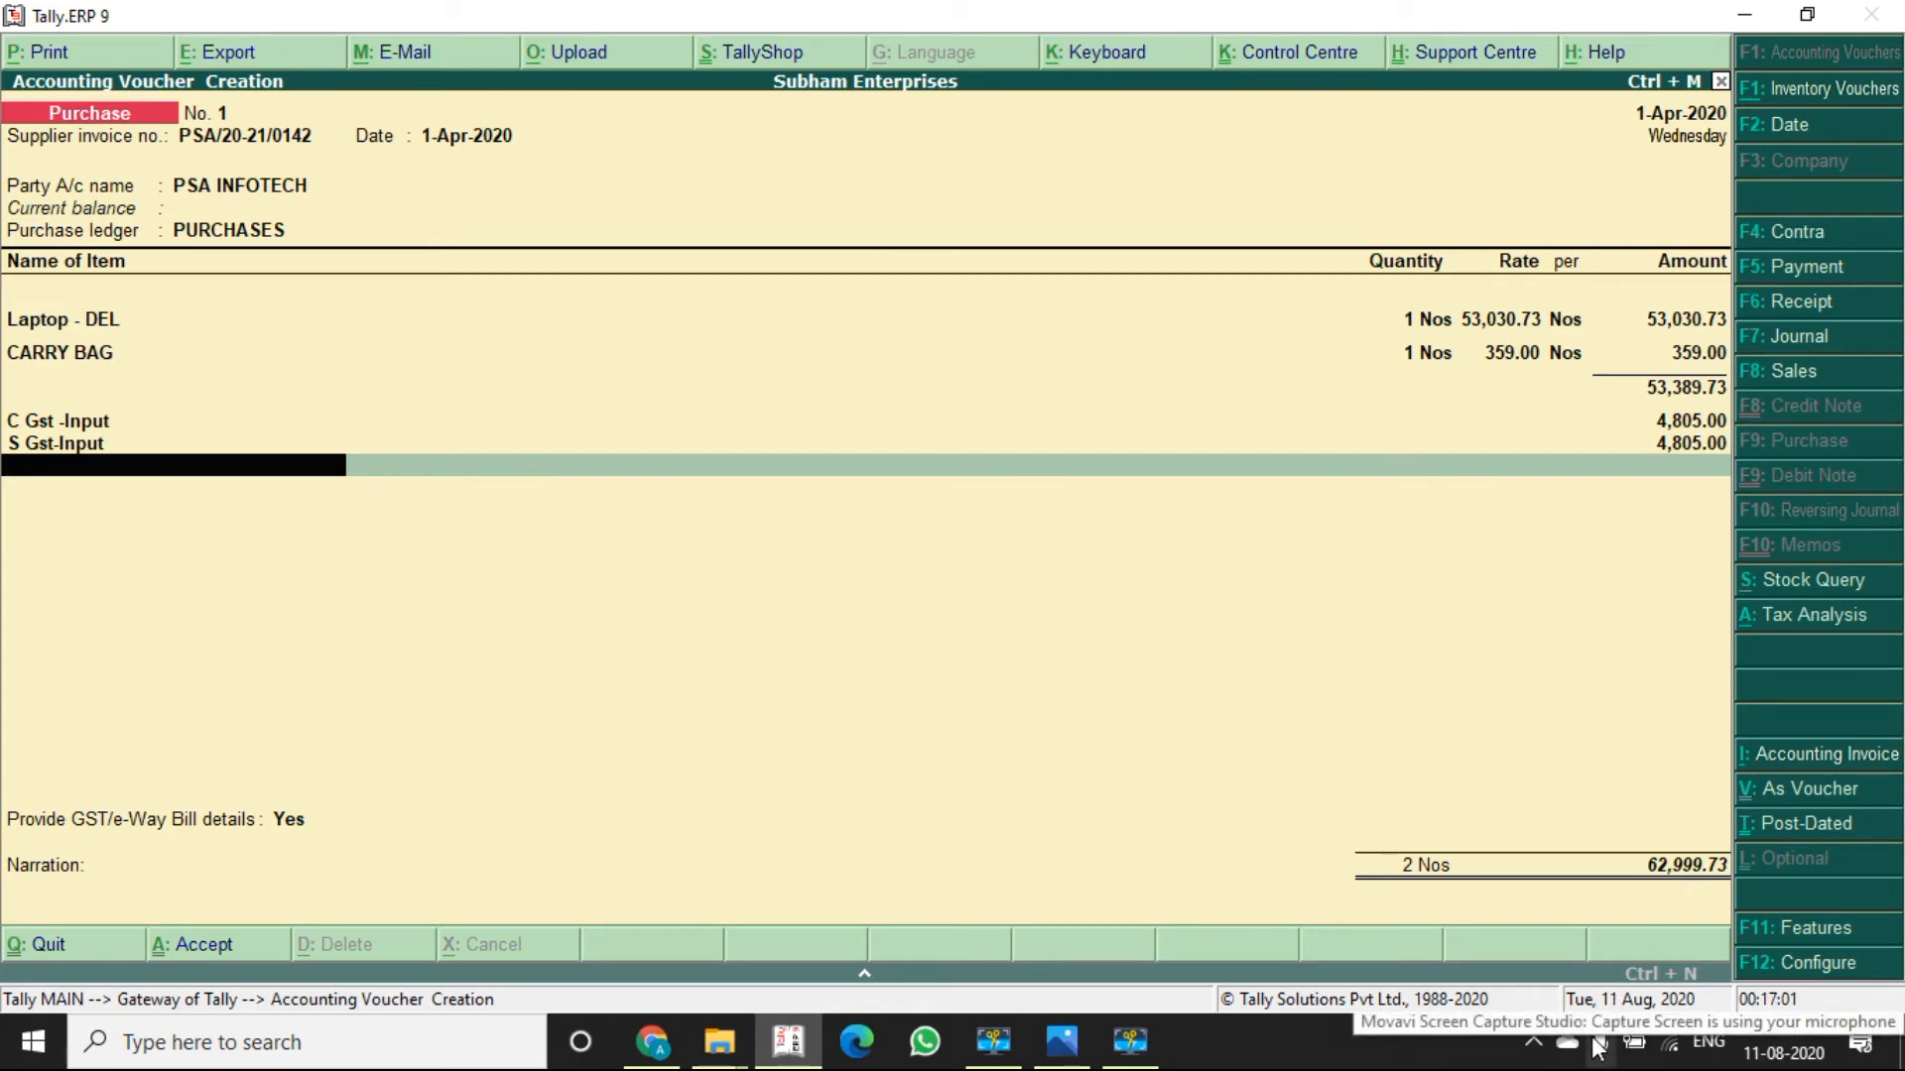
click(1137, 1034)
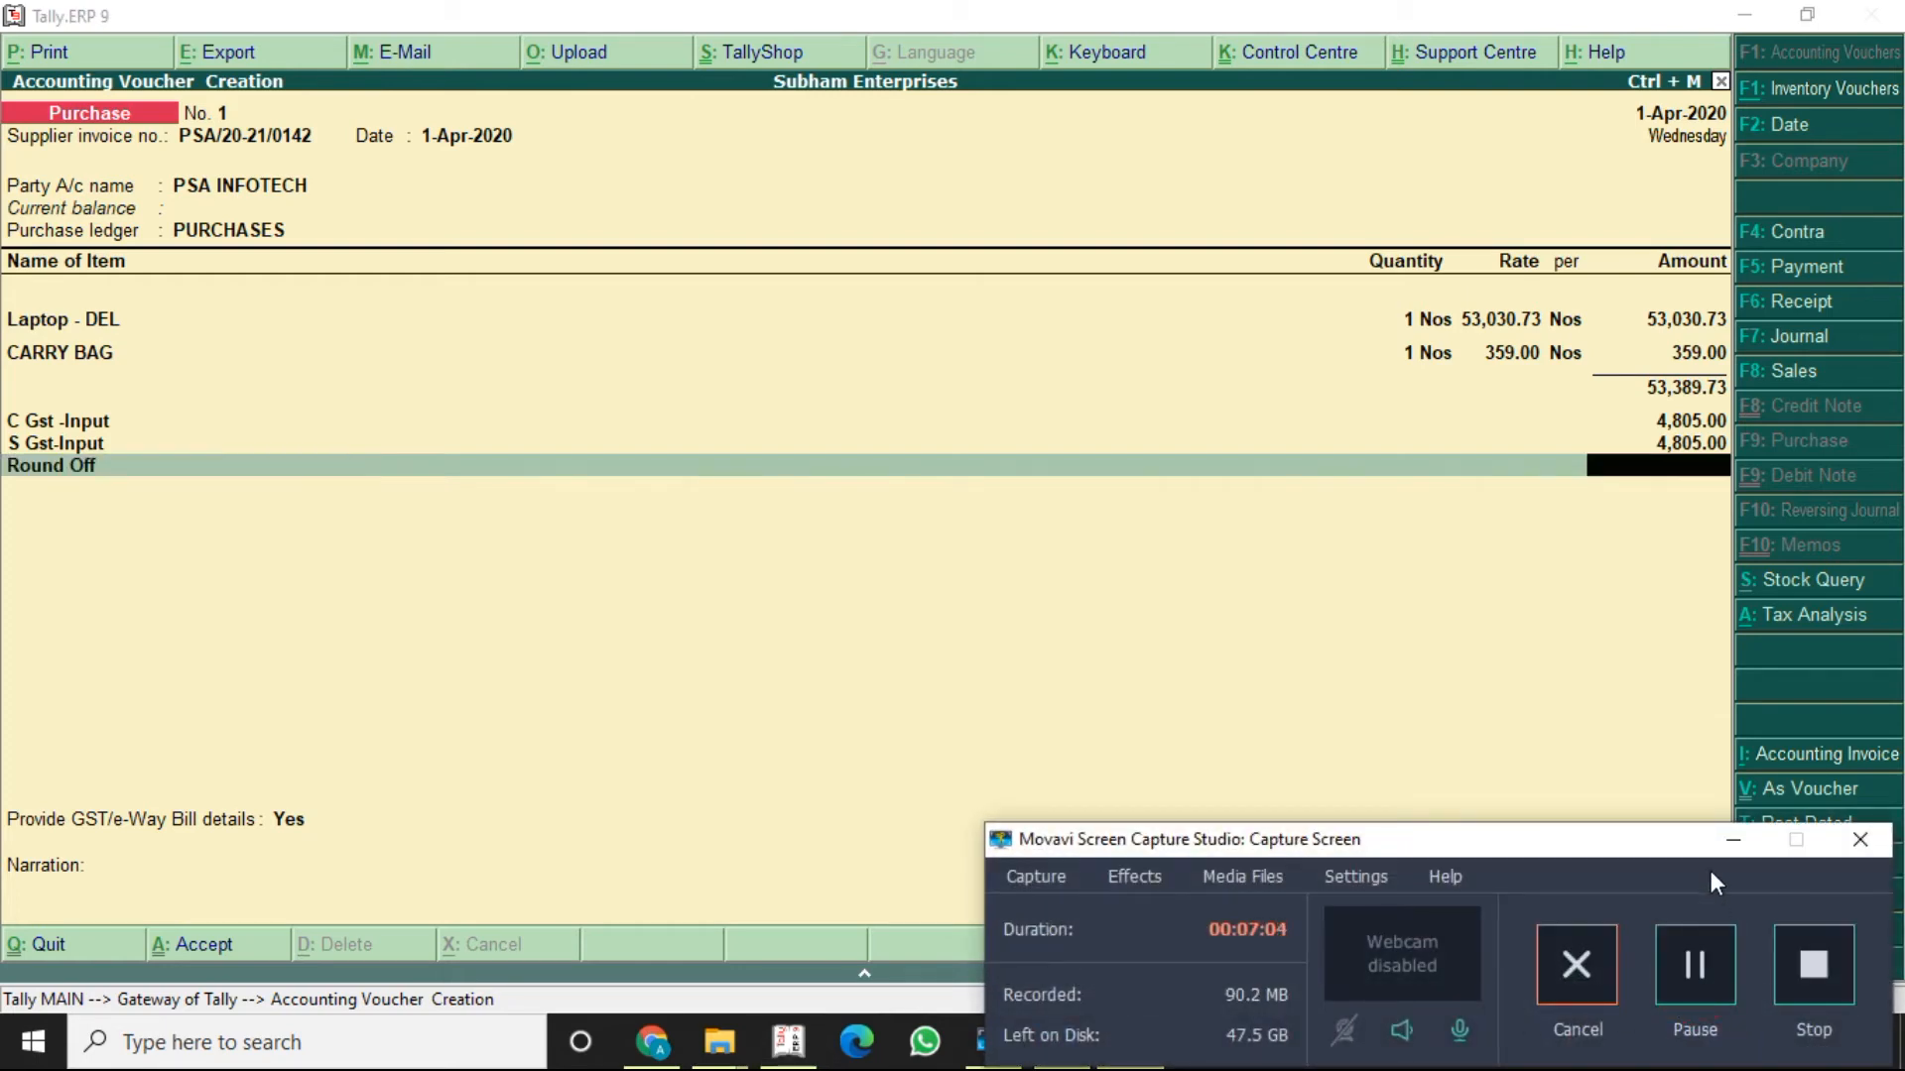
click(1724, 843)
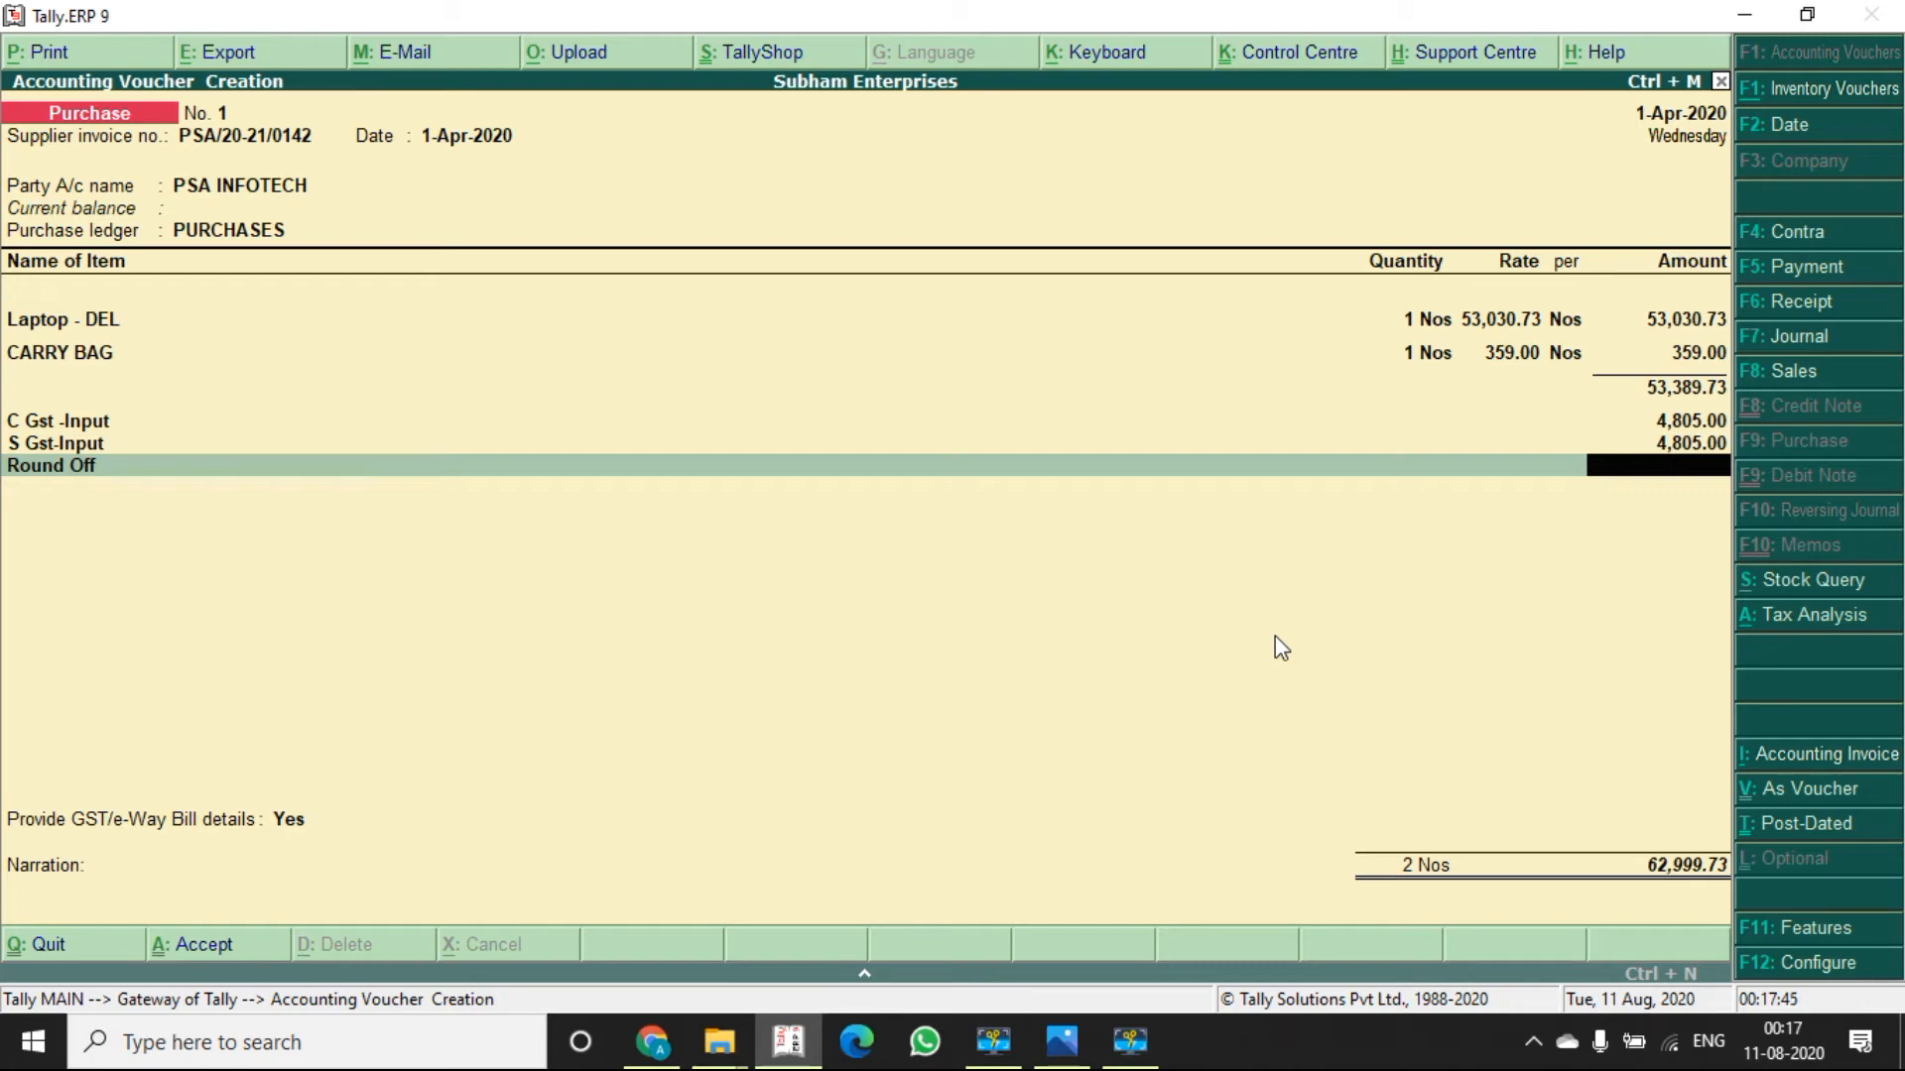
text(2)
text(7)
key(Return)
key(Return)
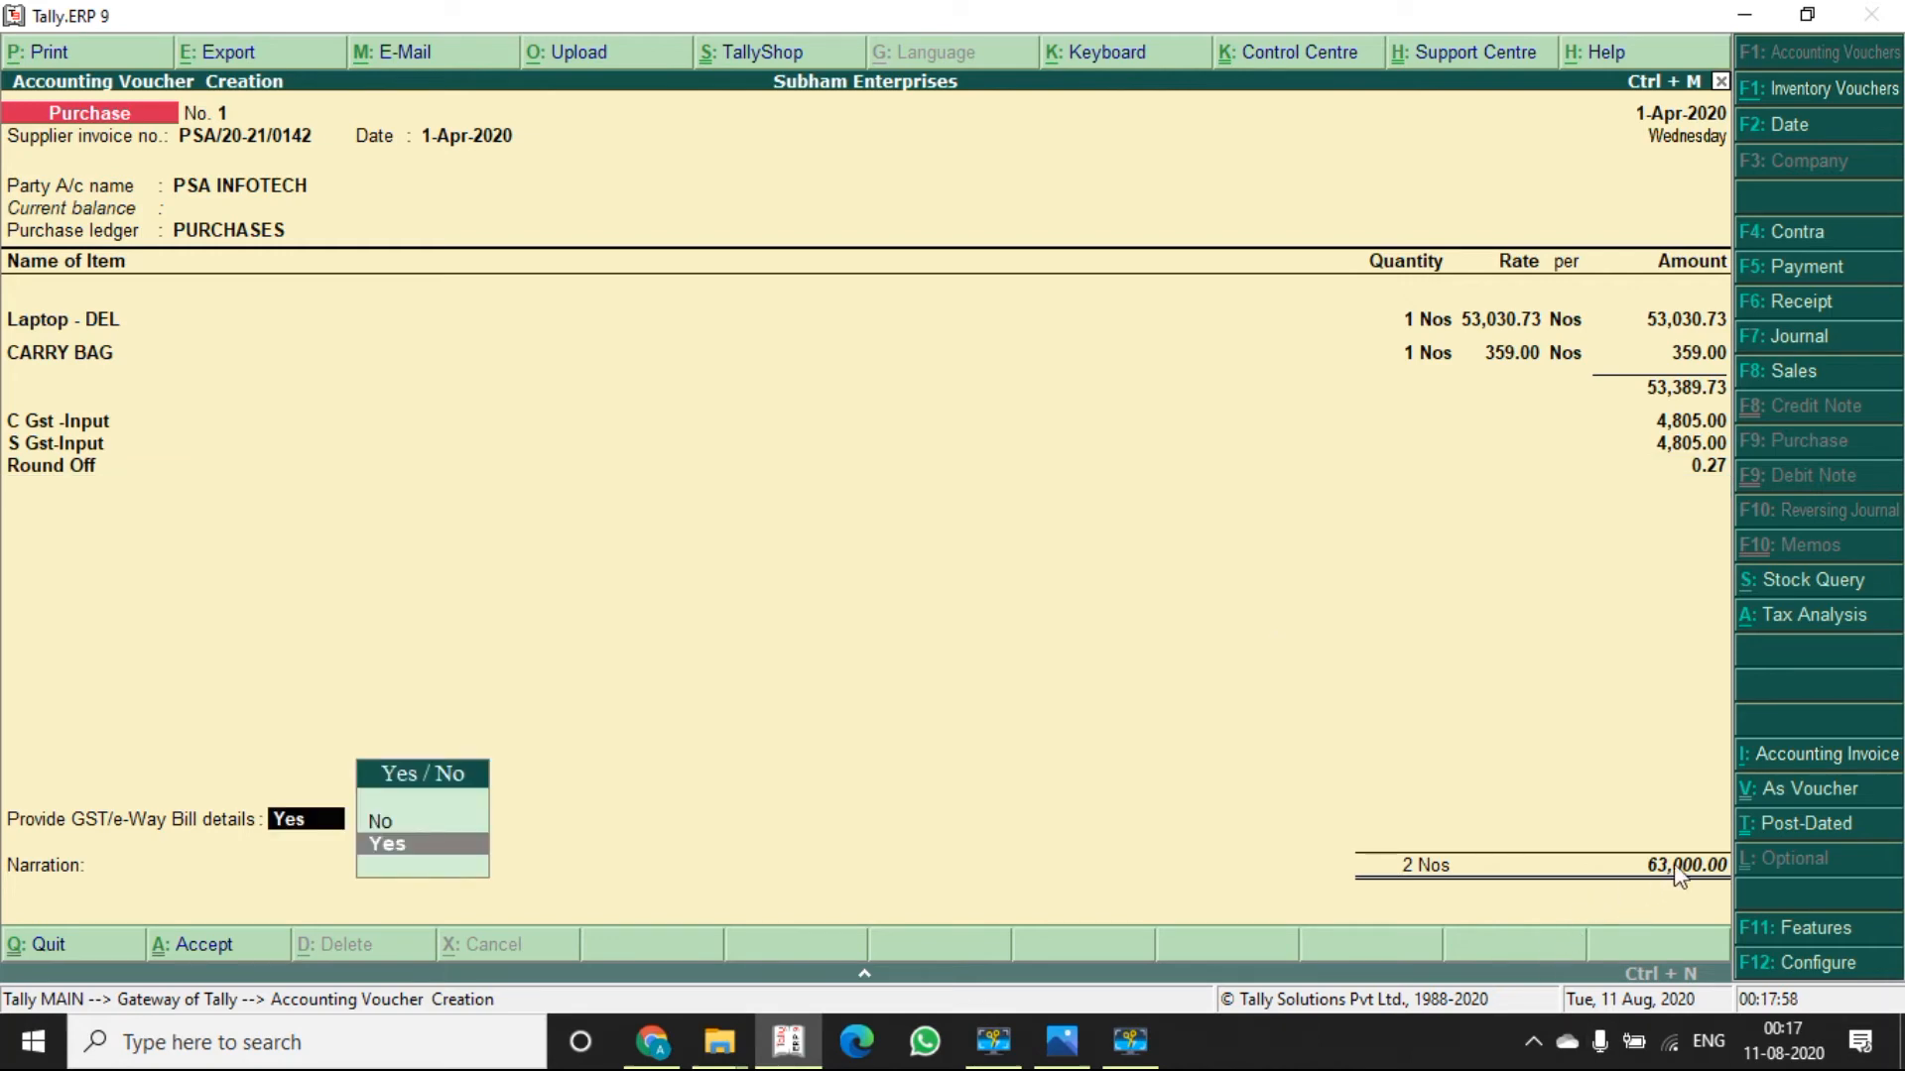
- Examine the invoice photo's total, item amounts and CGST/SGST tax summary, and return to the purchase voucher
key(alt+Tab)
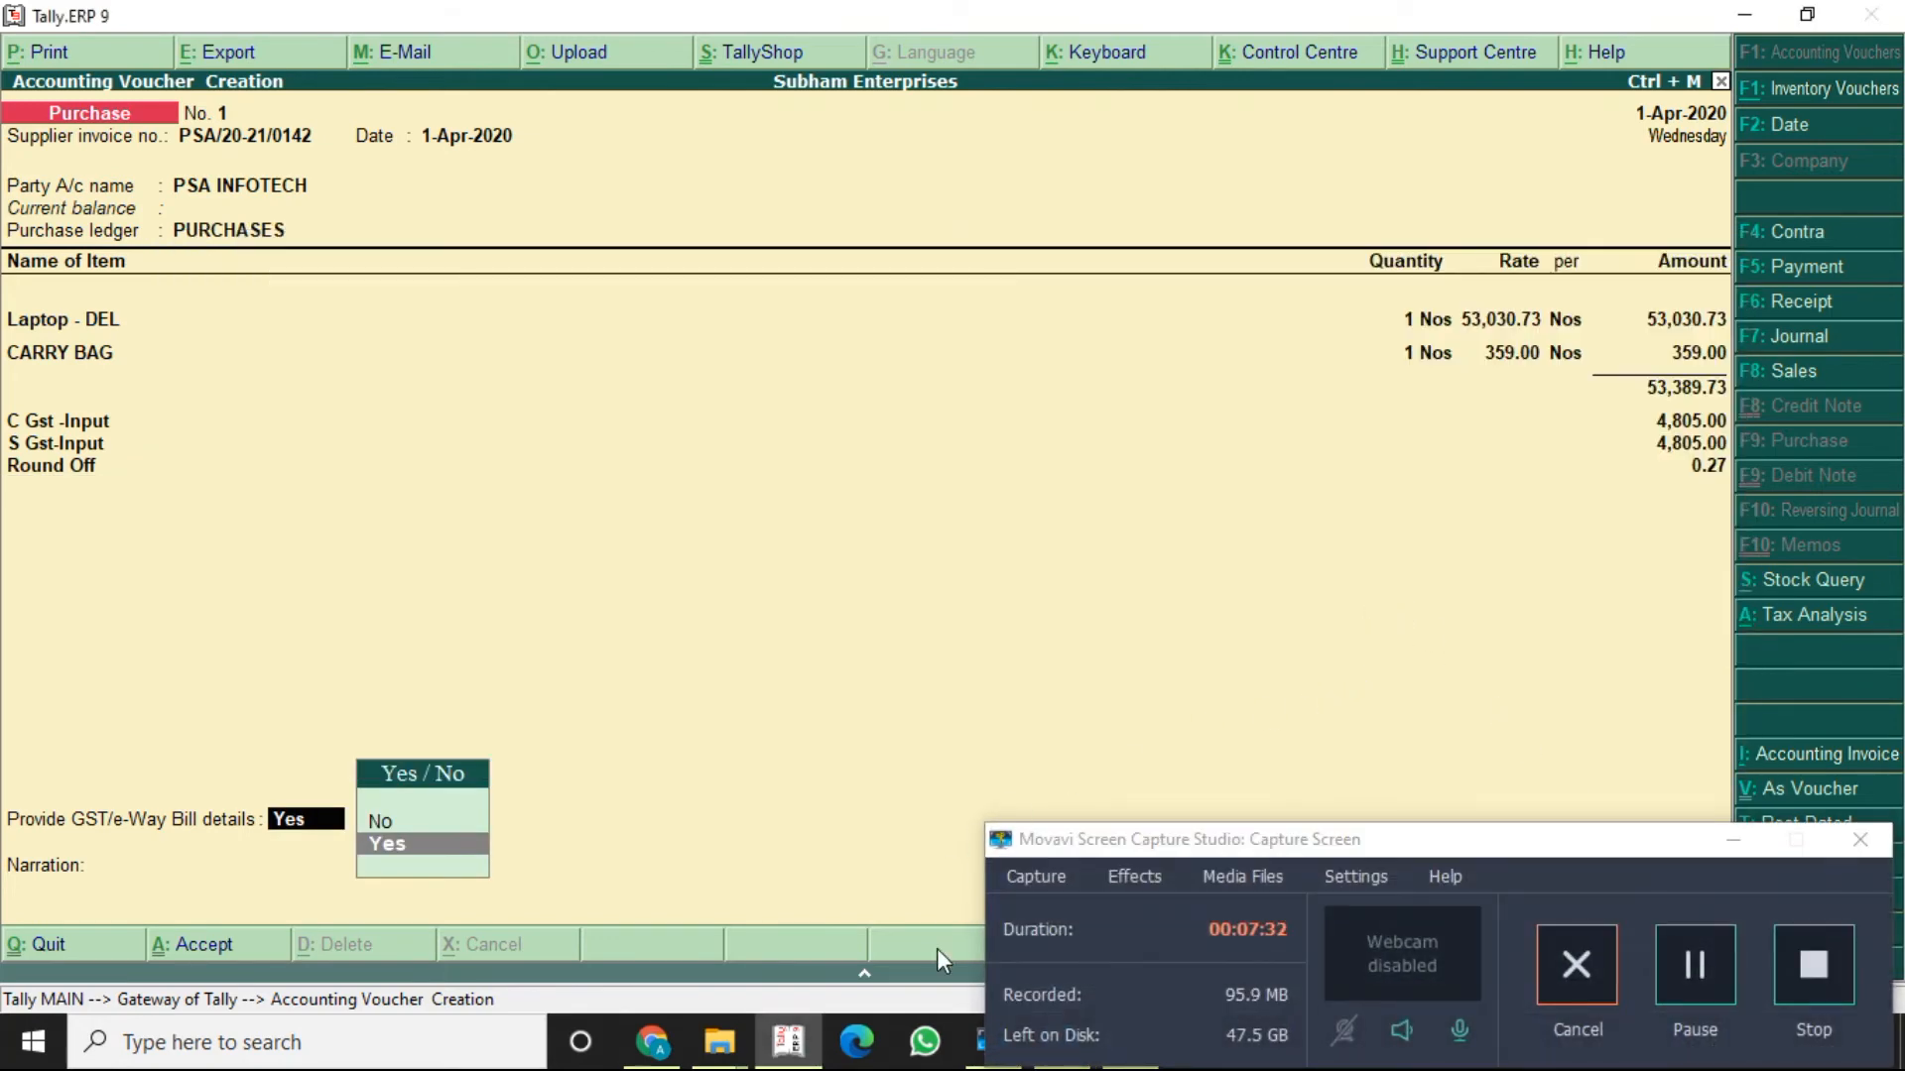
click(1733, 841)
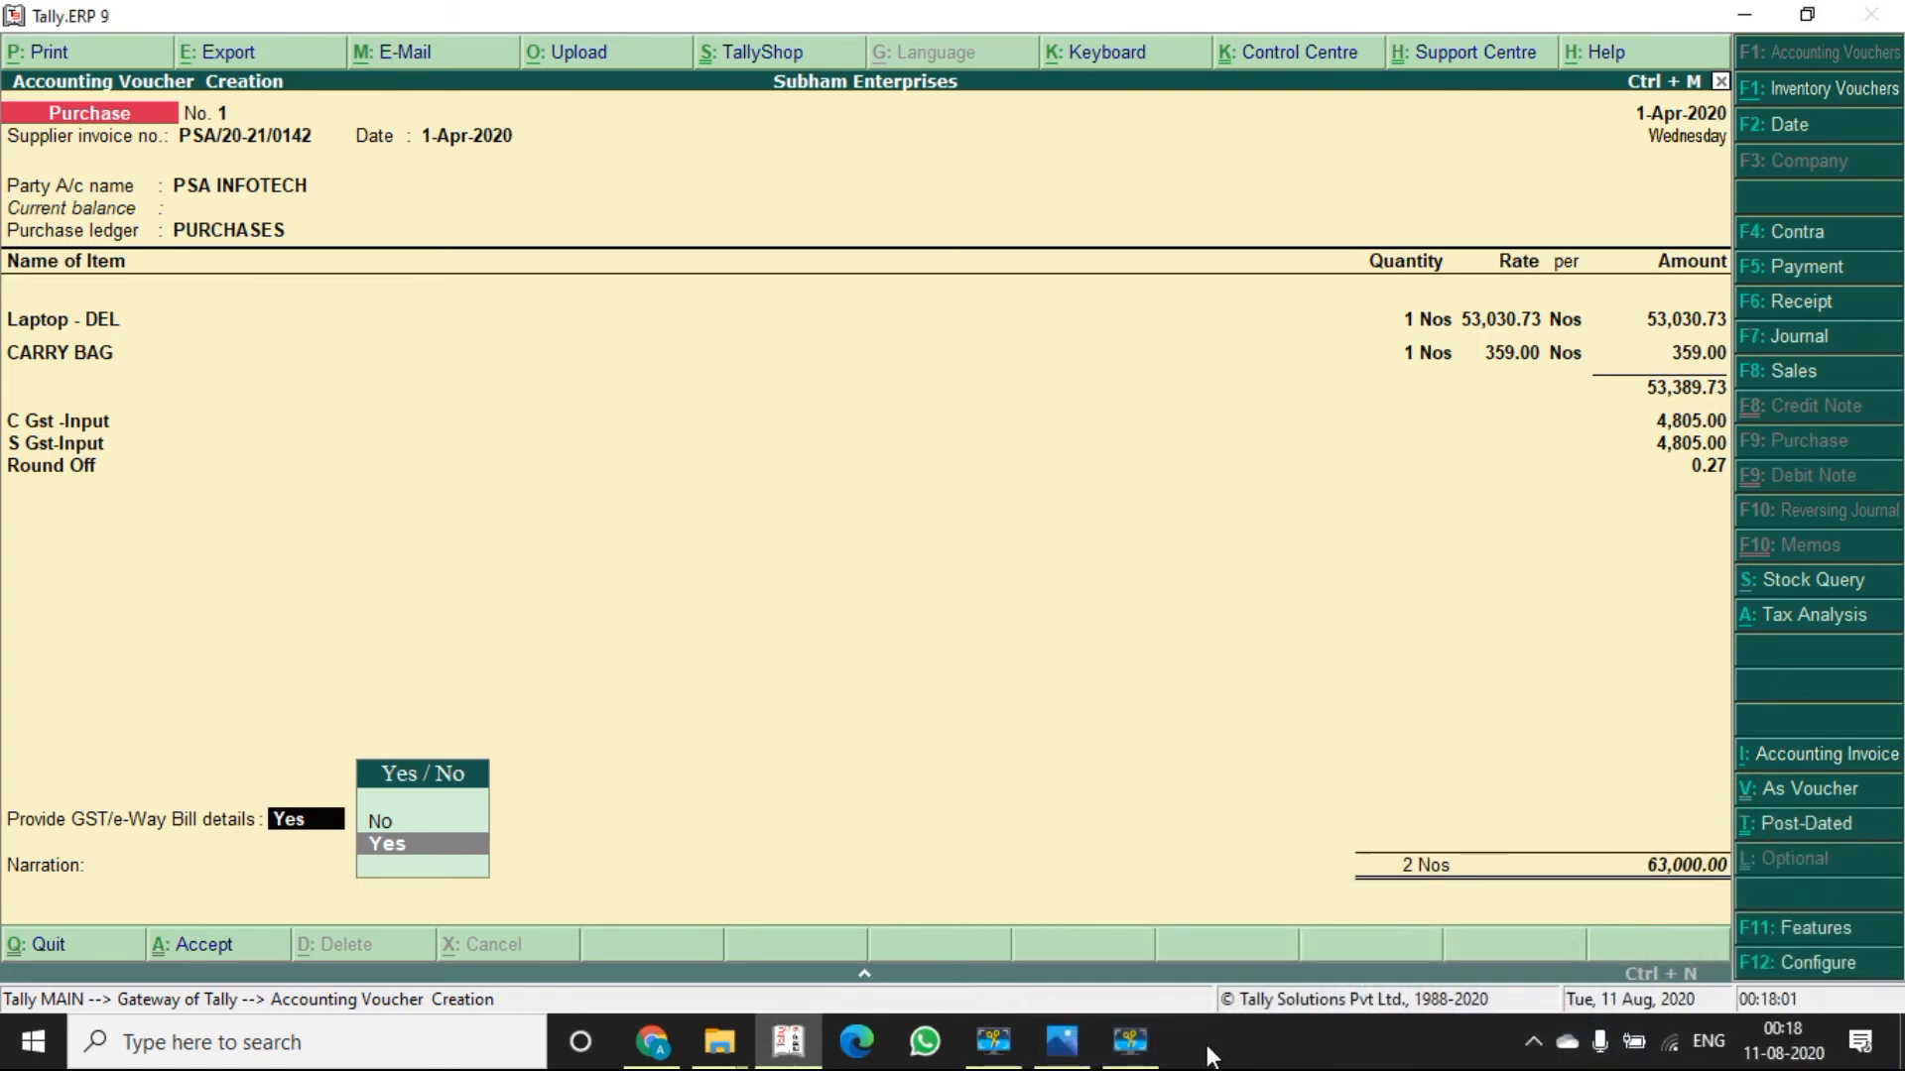
click(1076, 1049)
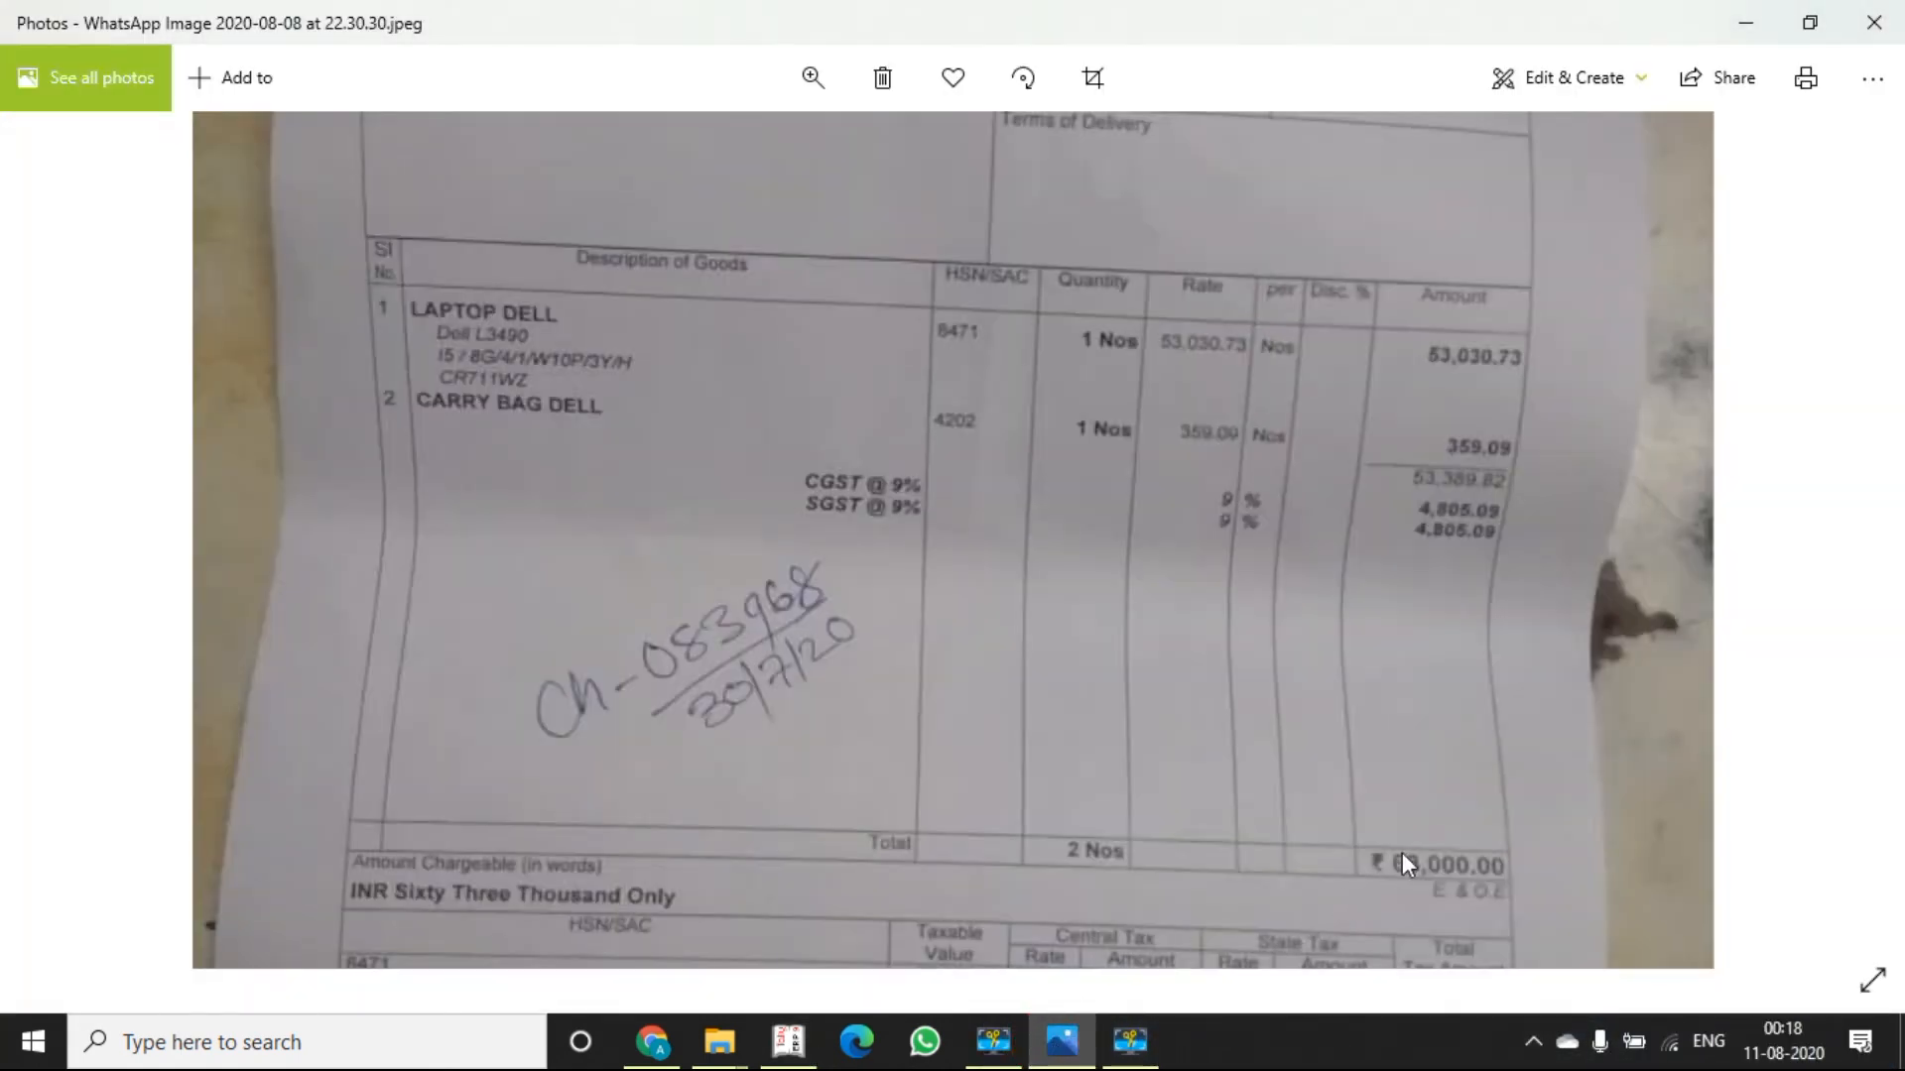
drag(1238, 863, 1164, 480)
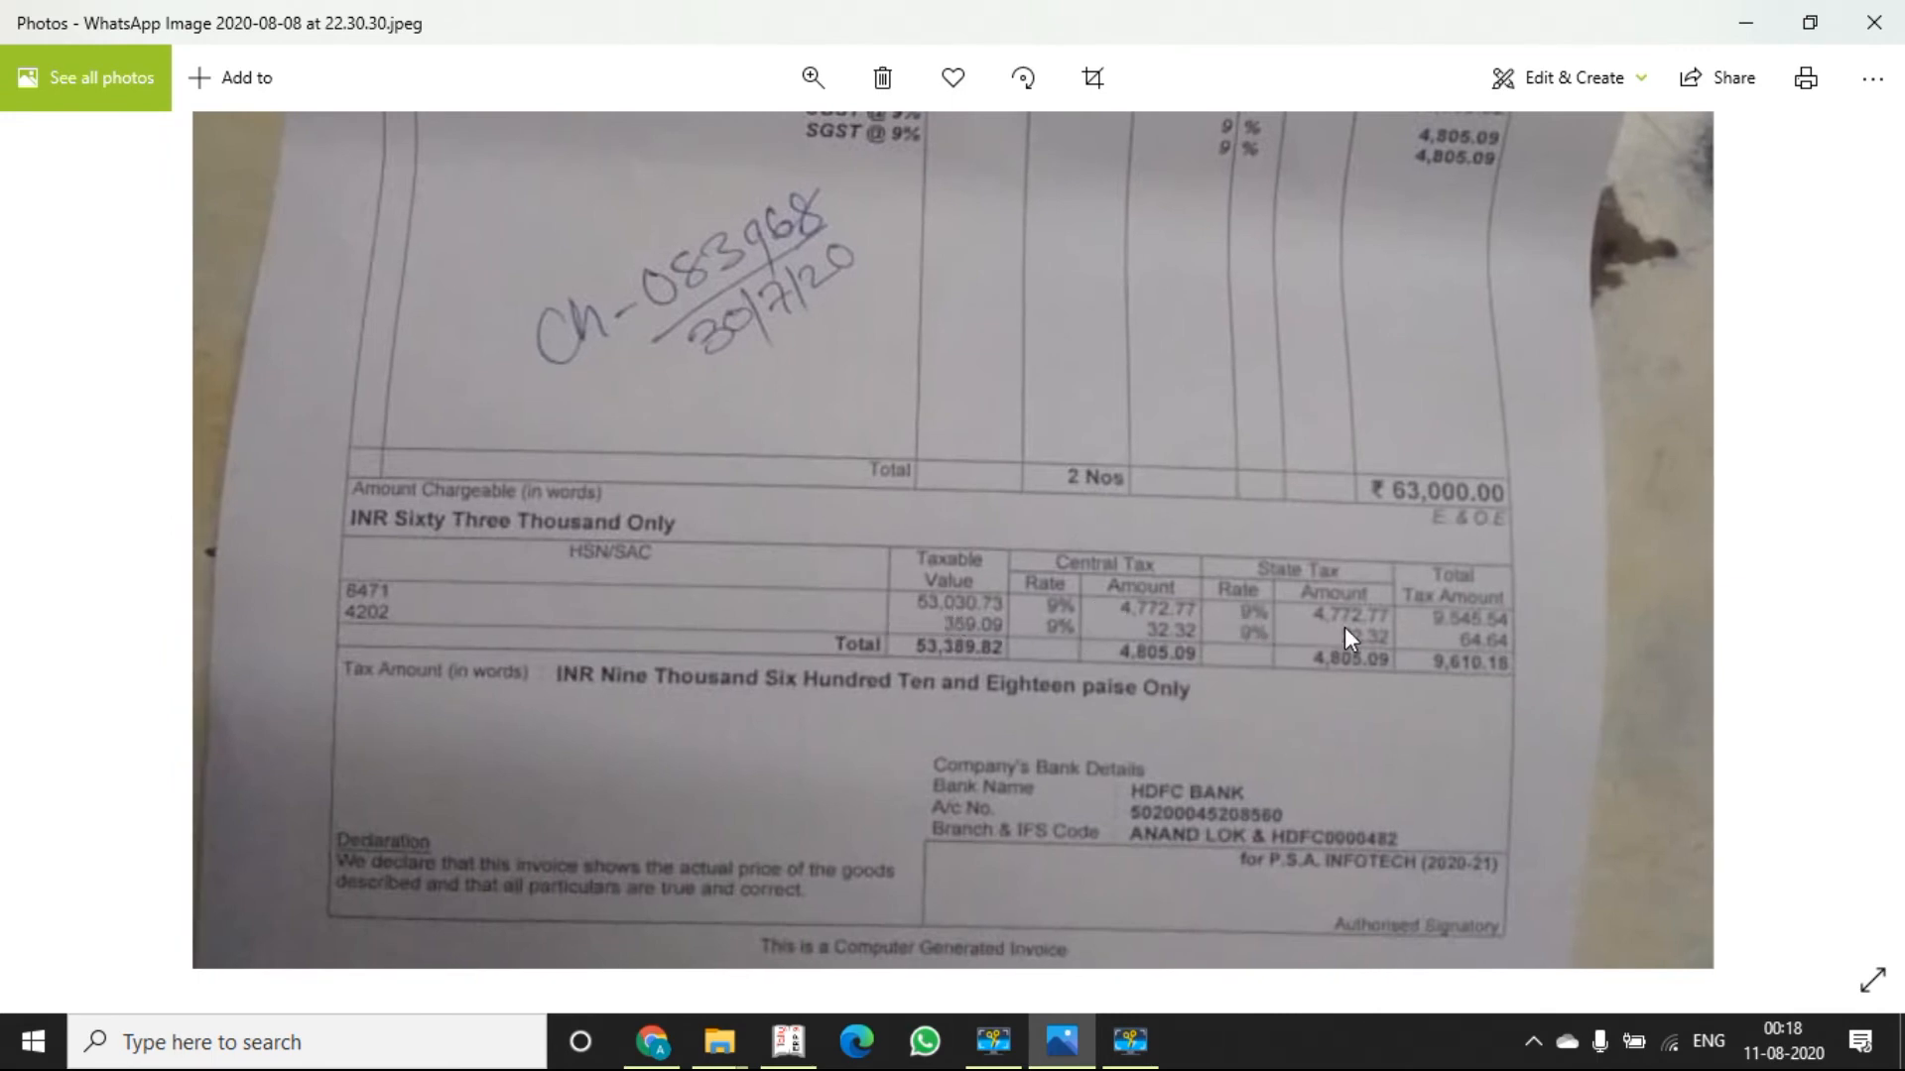
drag(1105, 298, 1121, 396)
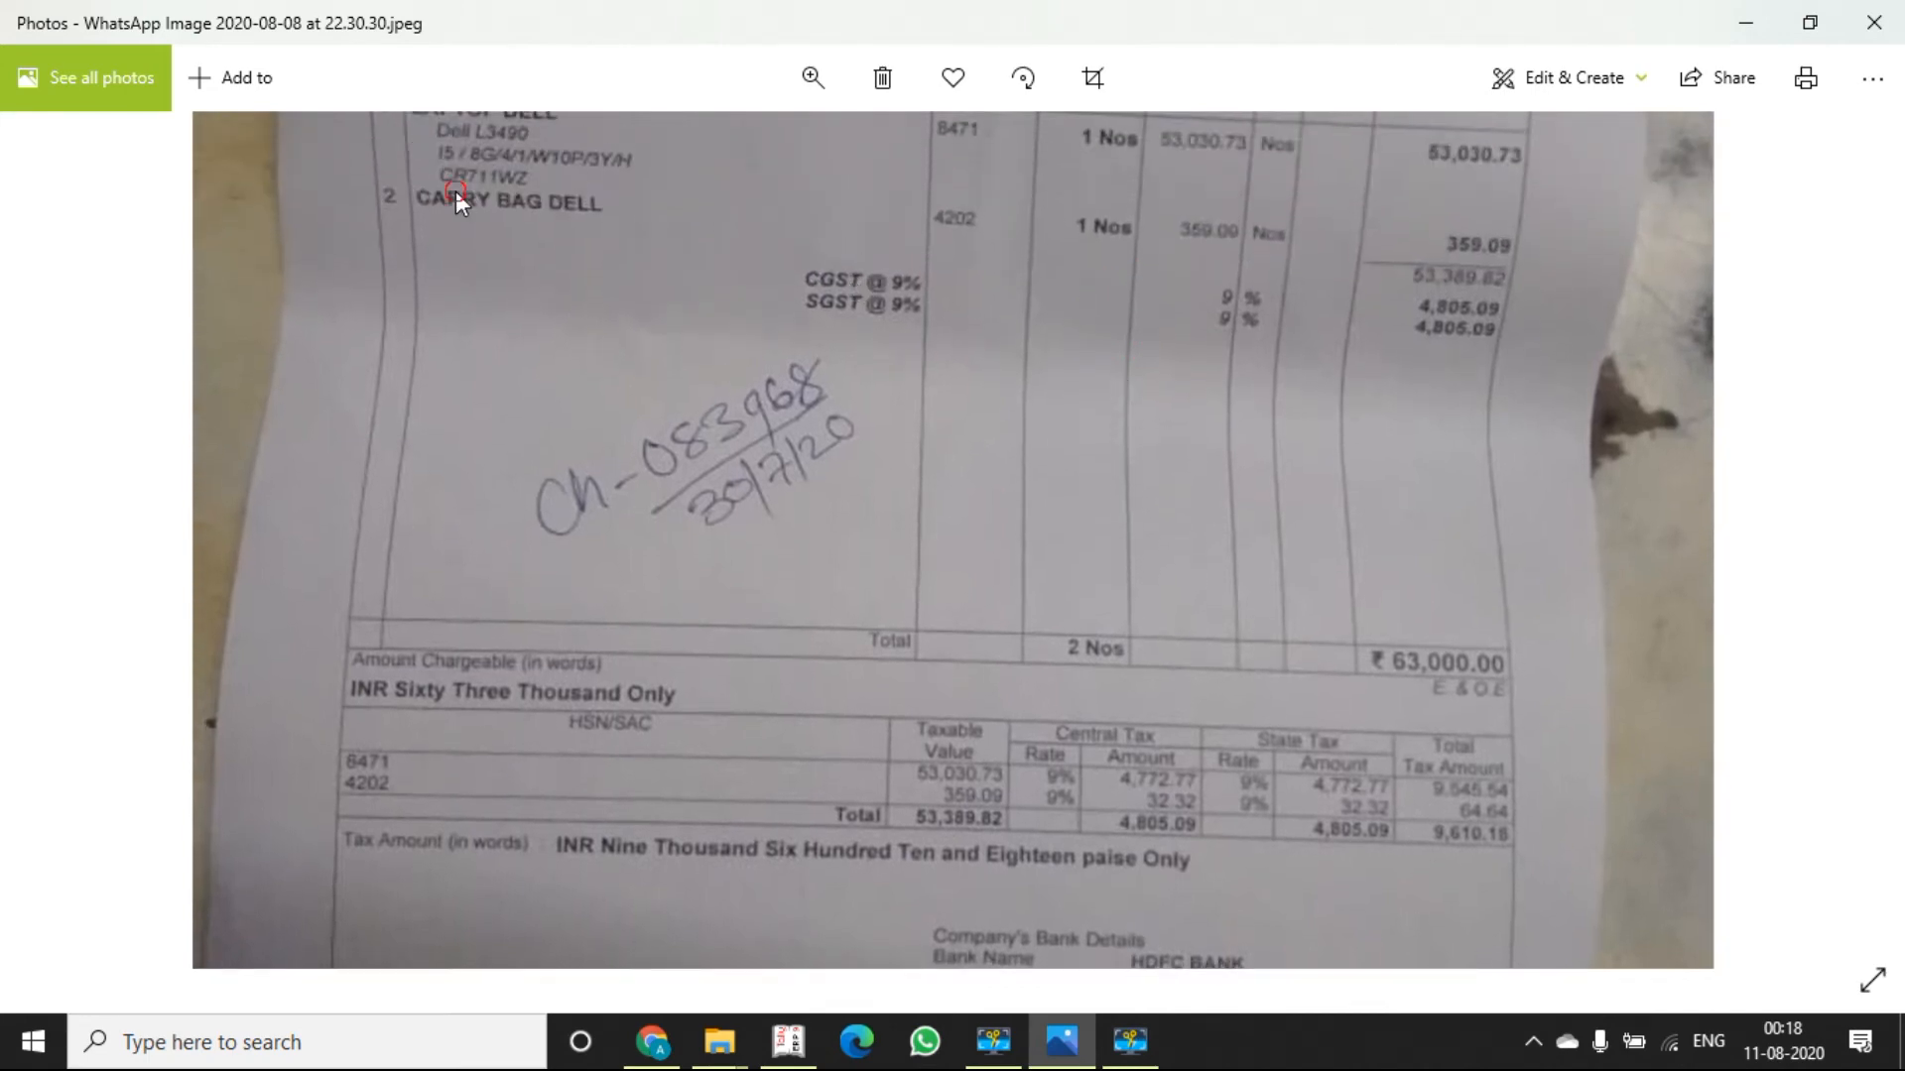
drag(455, 190, 473, 199)
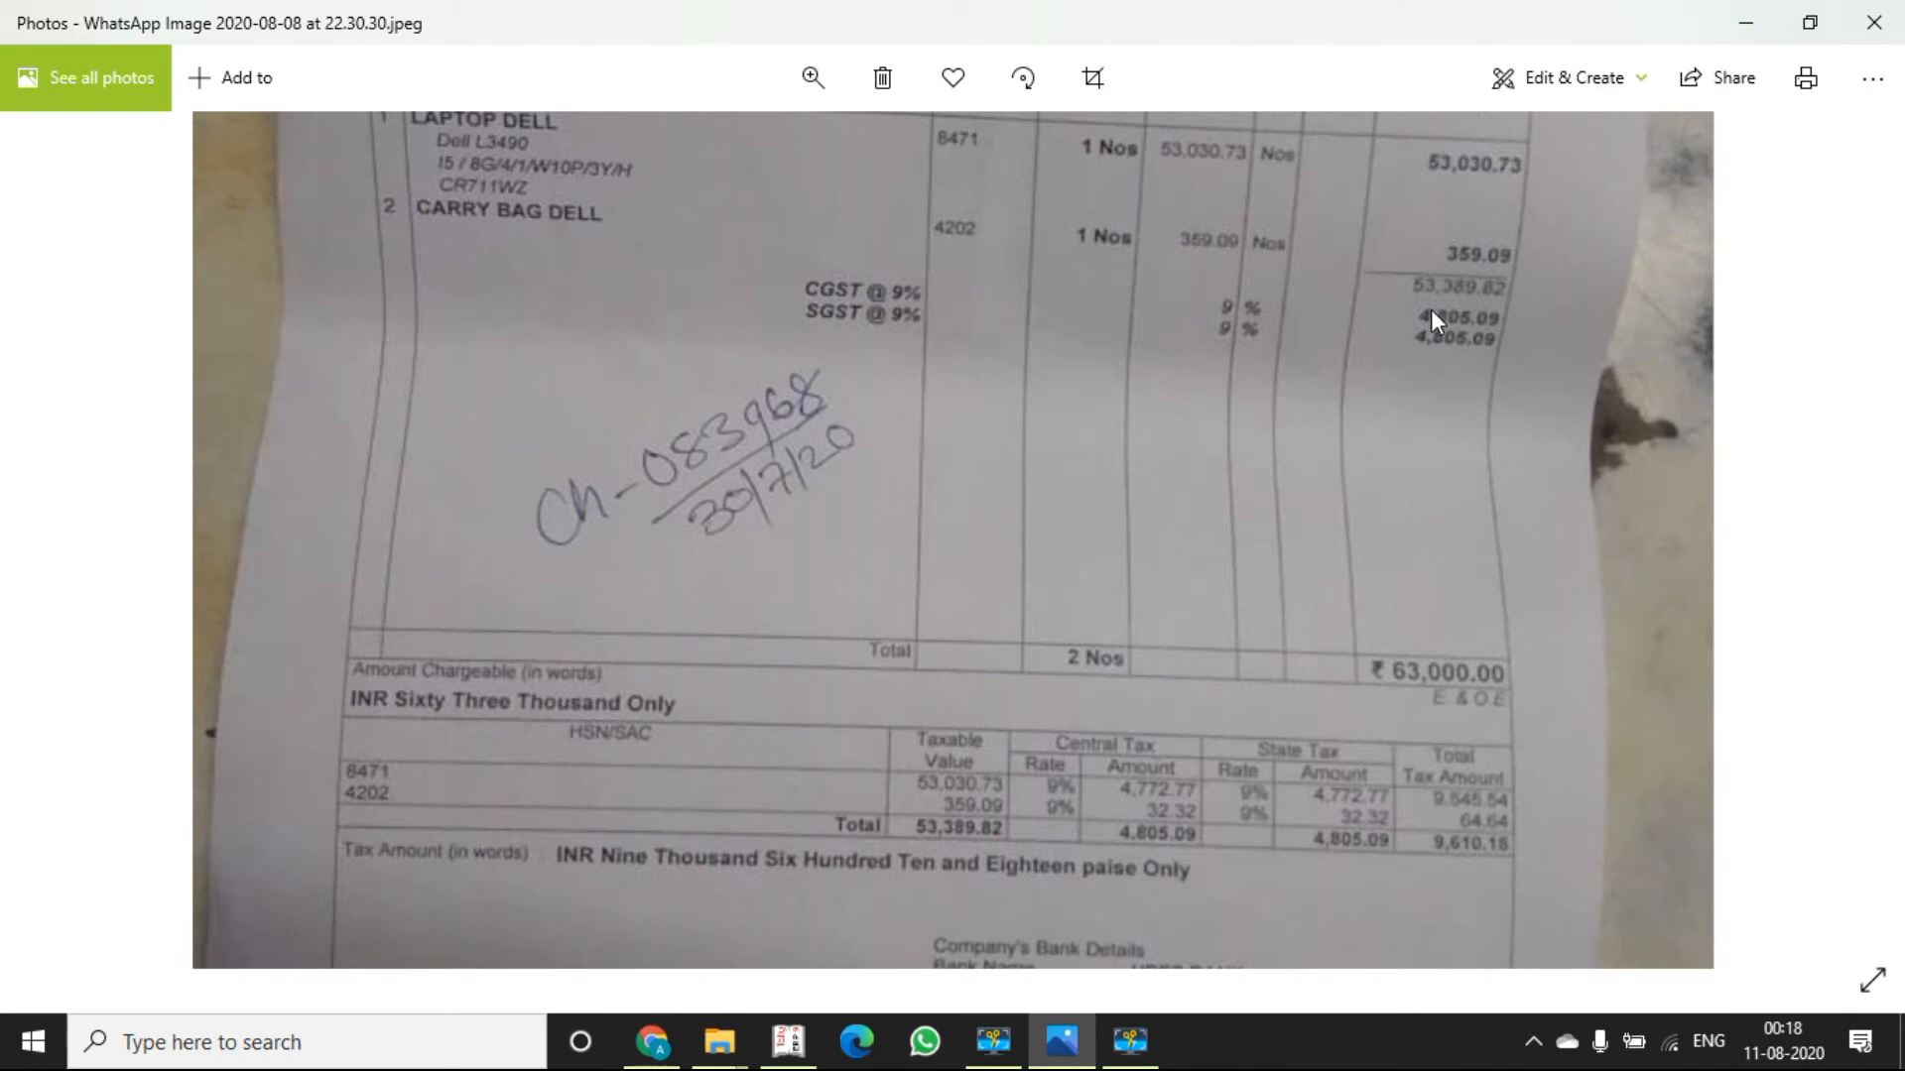
drag(1353, 494, 1348, 281)
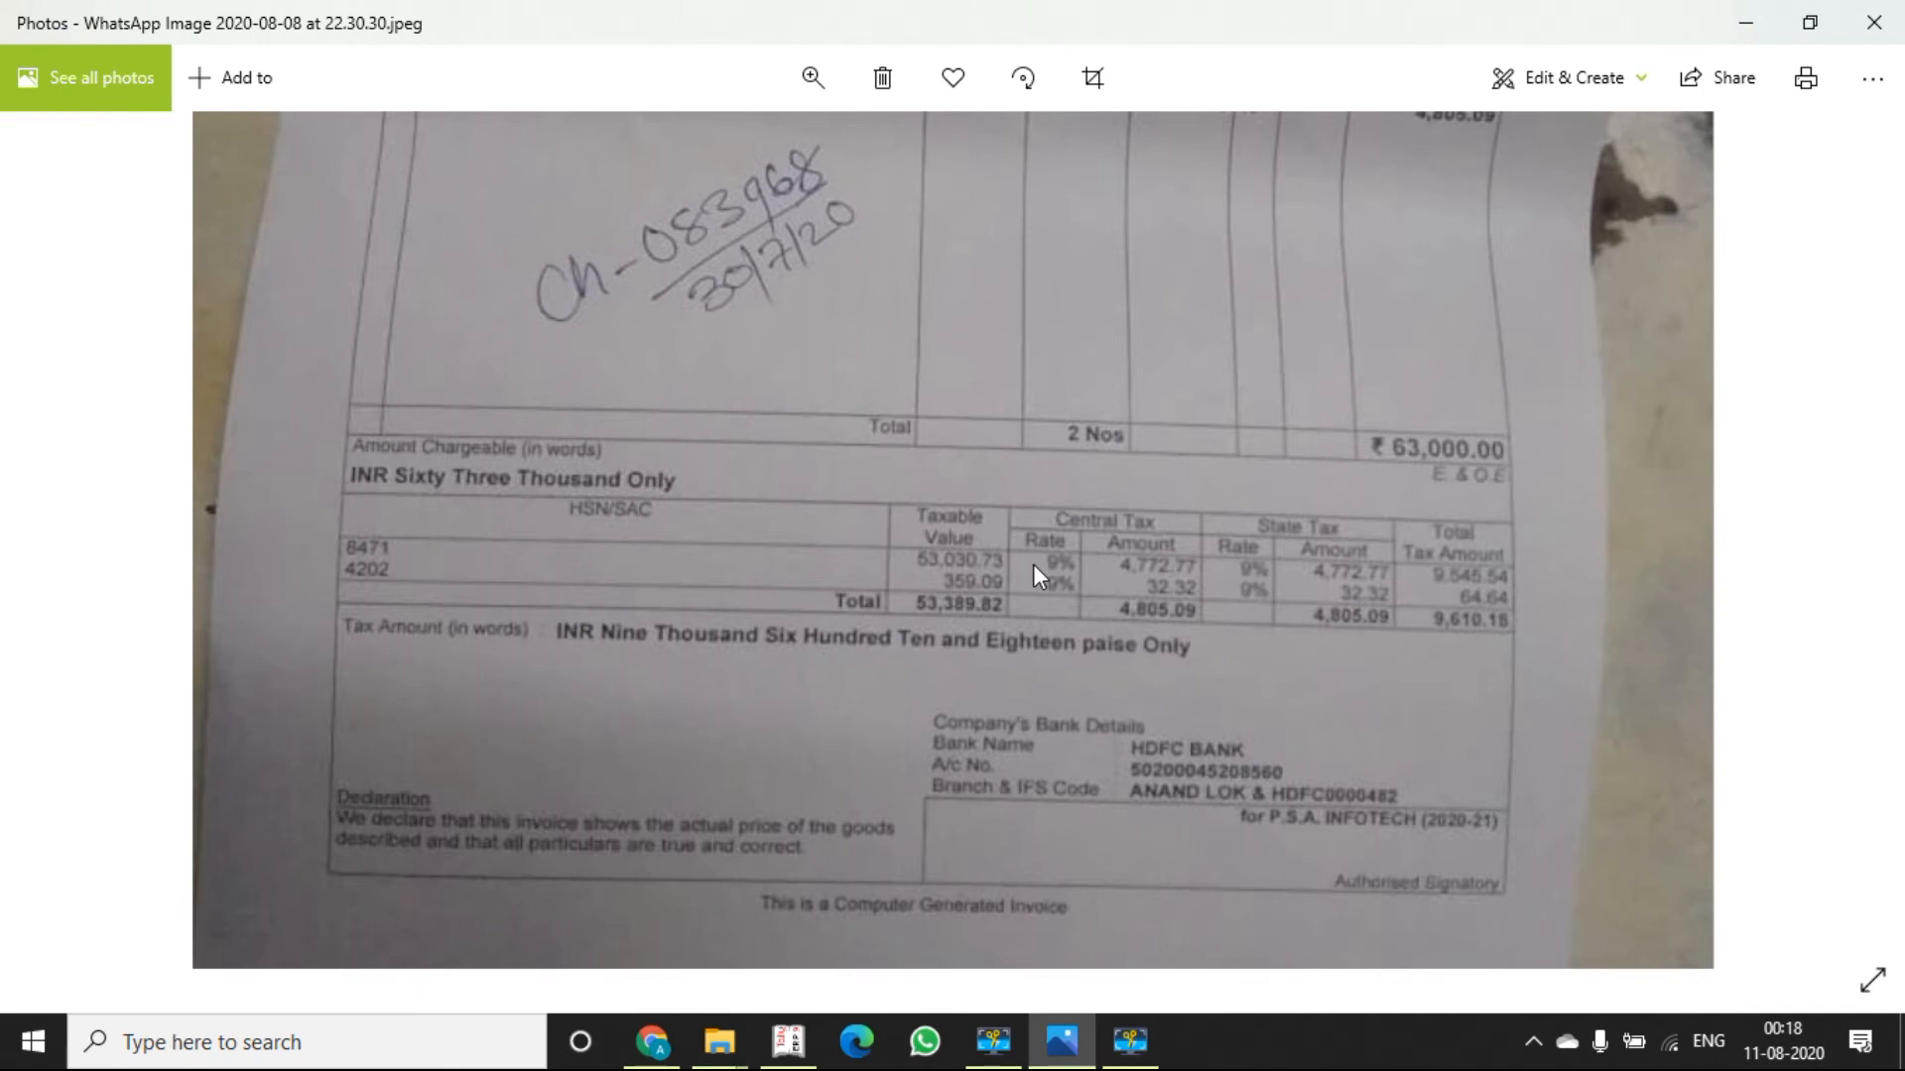
scroll(1170, 314, up, 2)
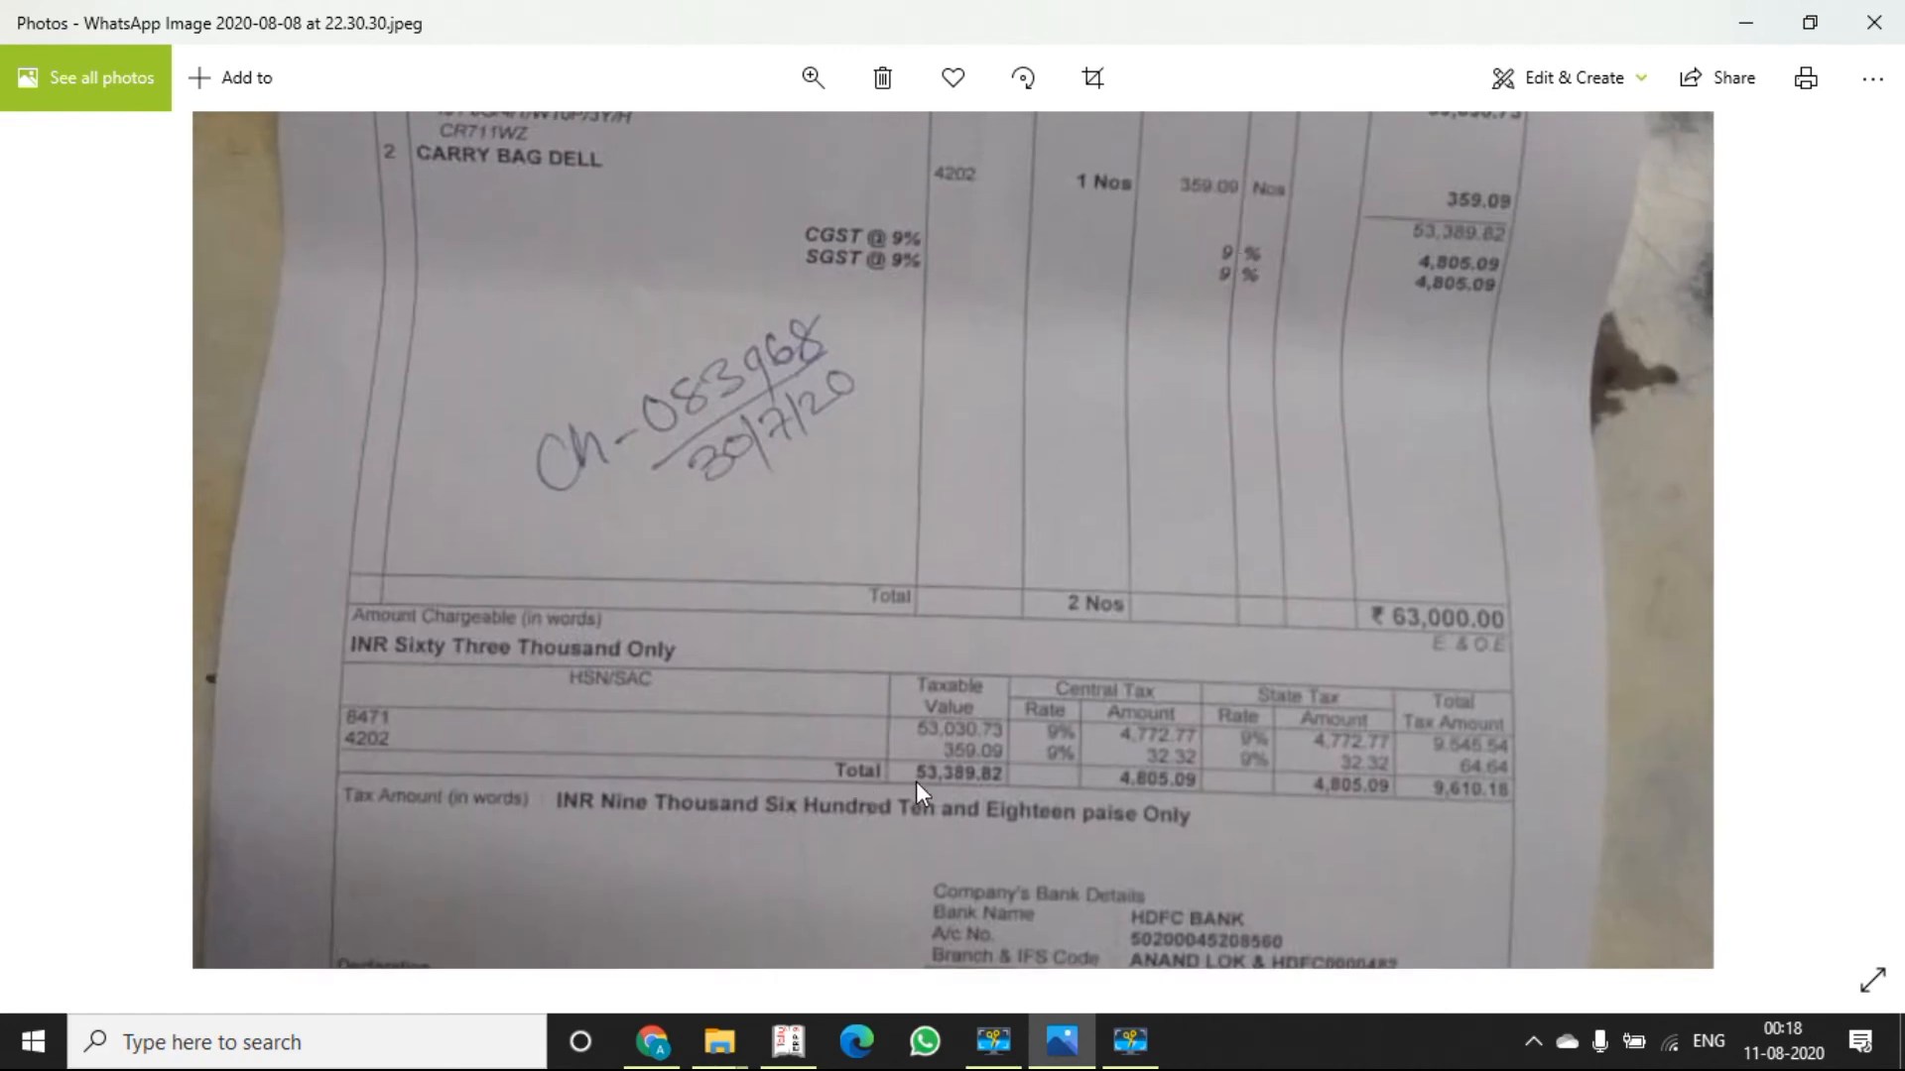
scroll(1034, 770, down, 1)
key(alt+Tab)
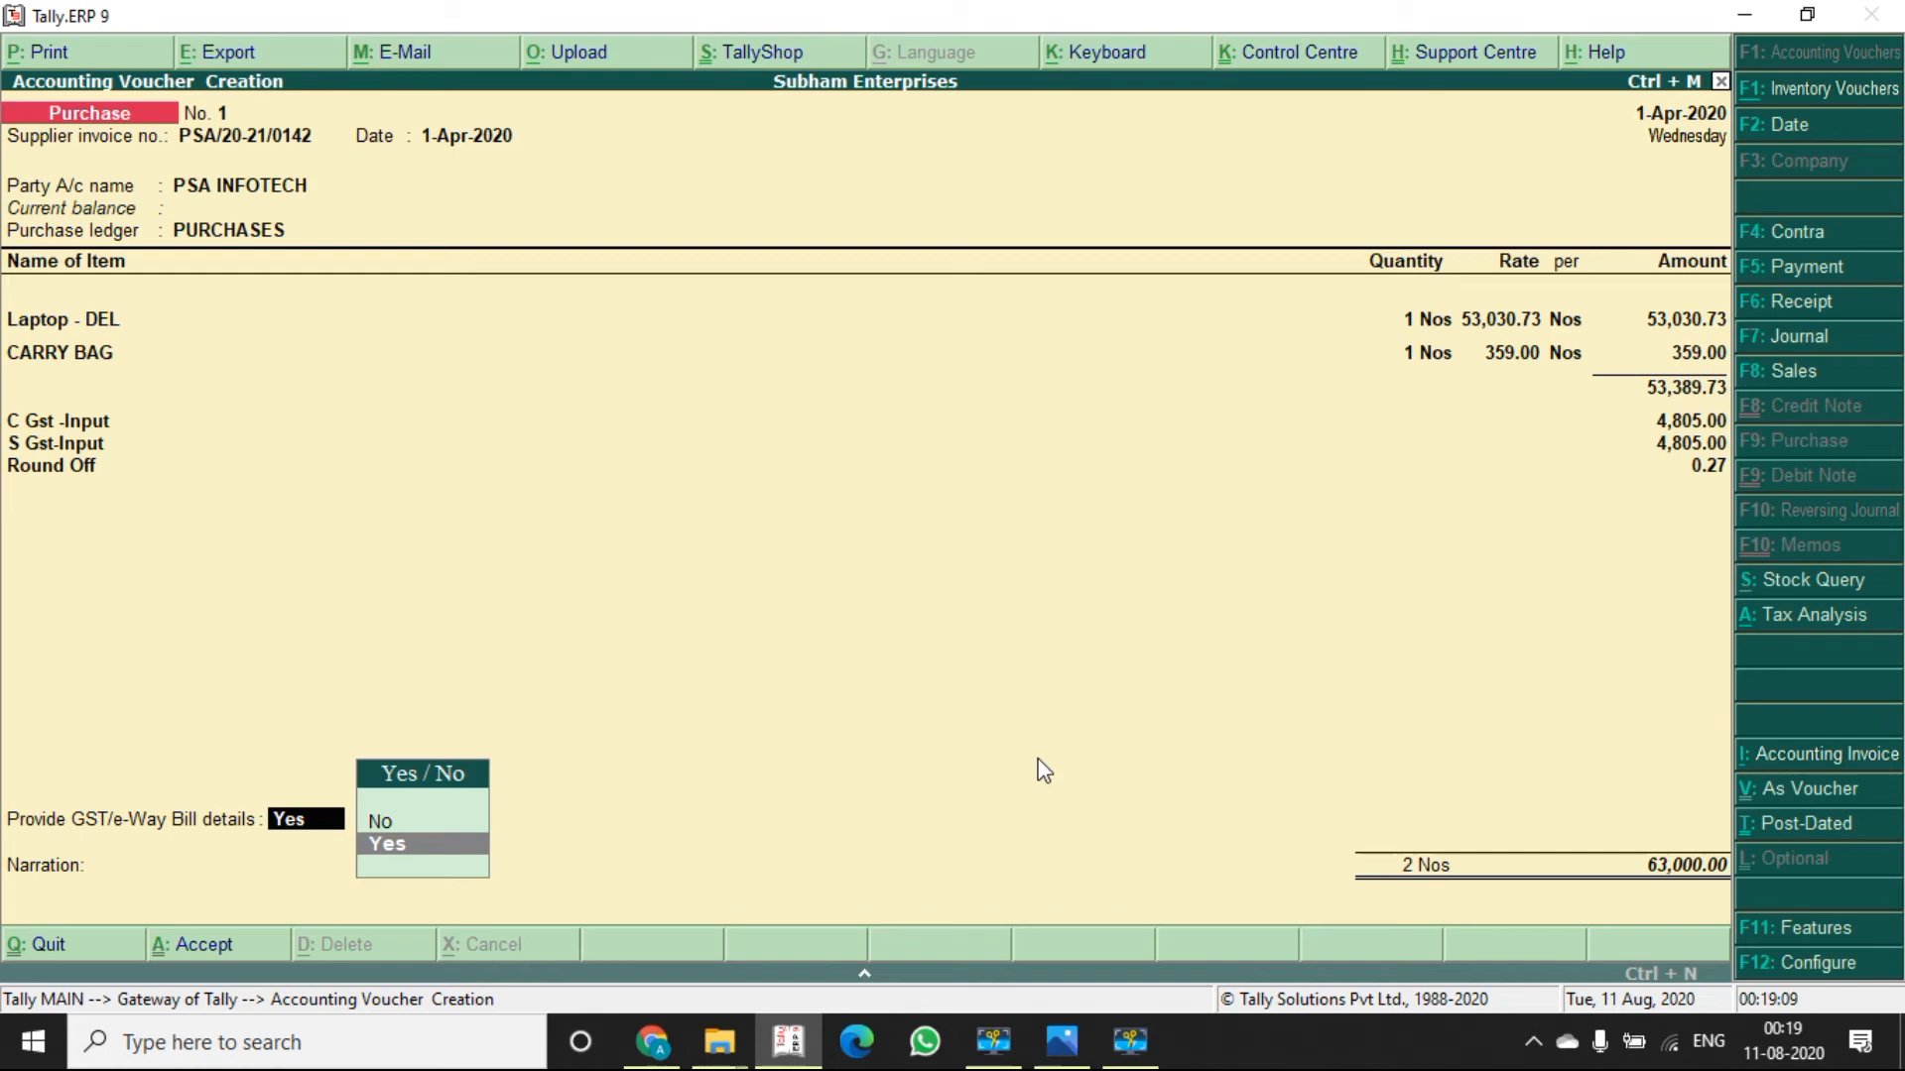
- Provide GST/e-Way Bill details, keeping the supplier invoice and consignor defaults and leaving the e-Way Bill number and dispatch address blank
key(Return)
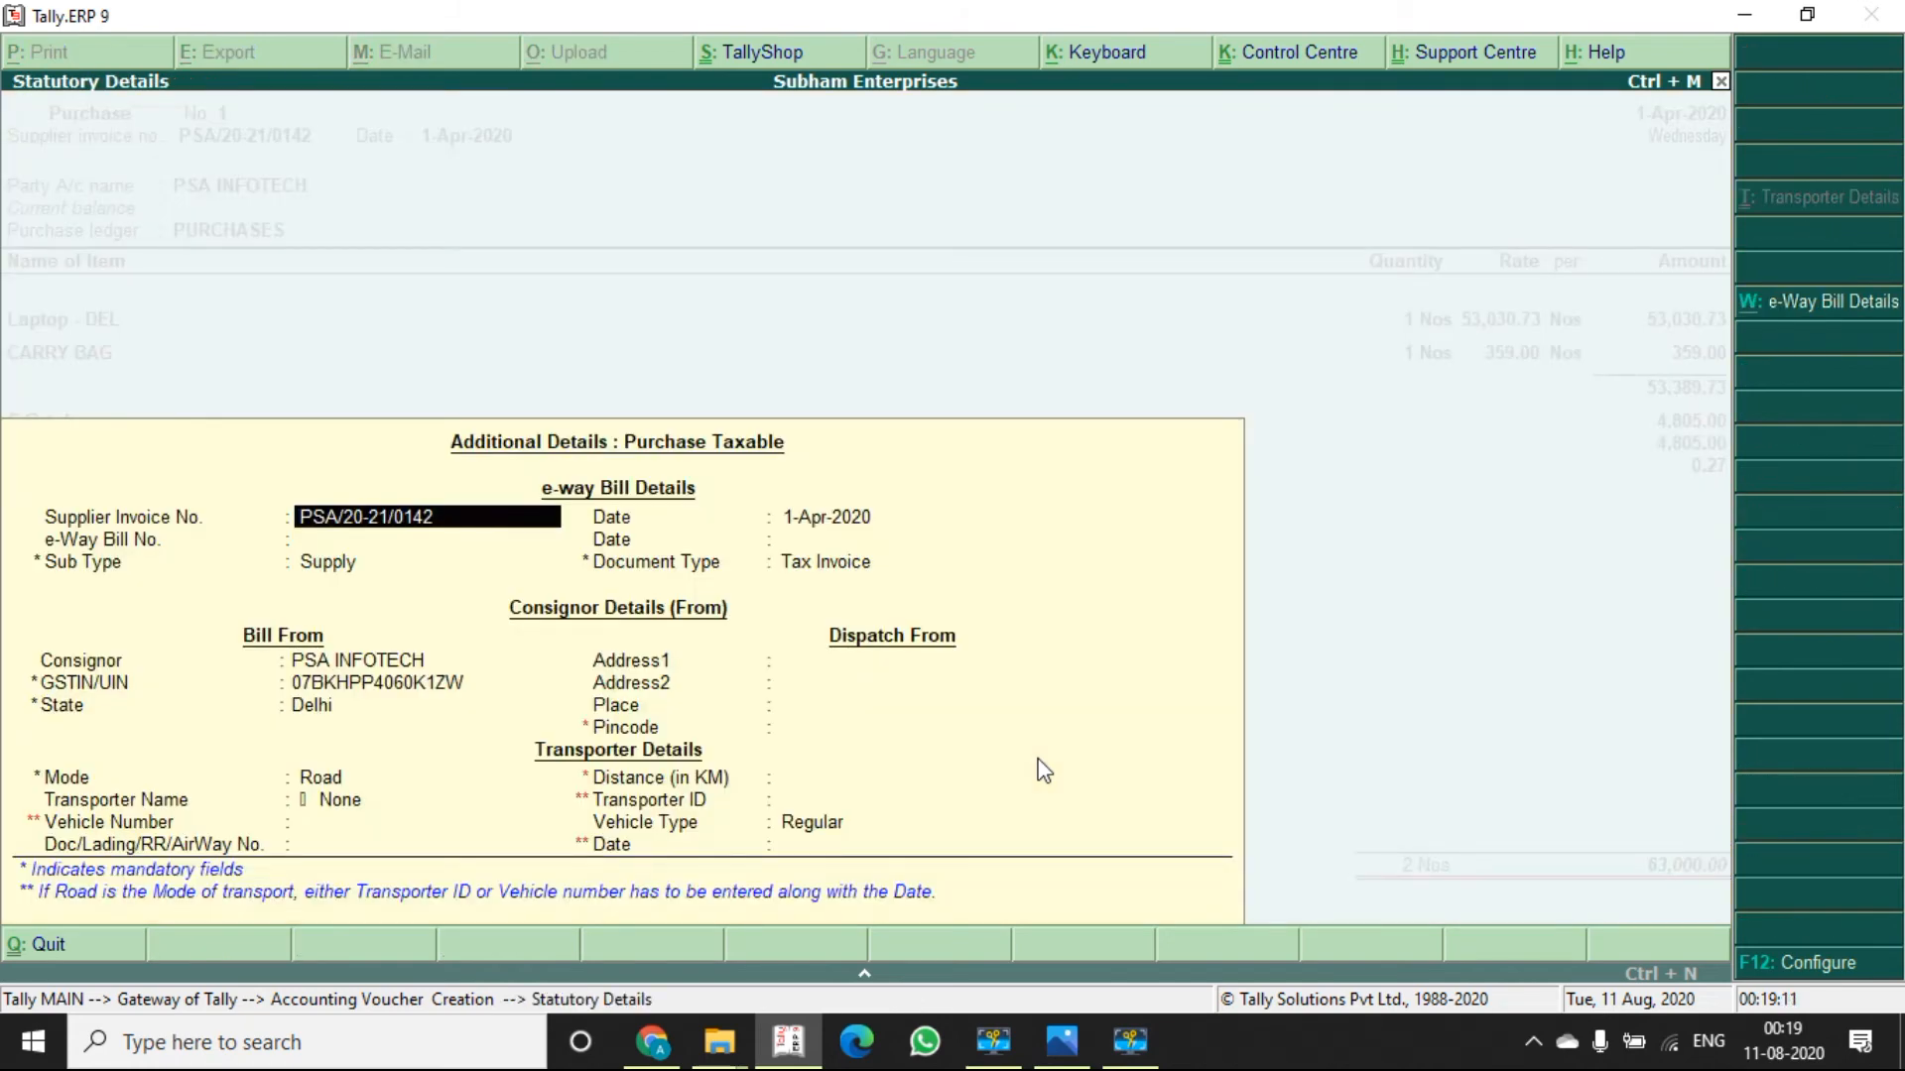
key(Return)
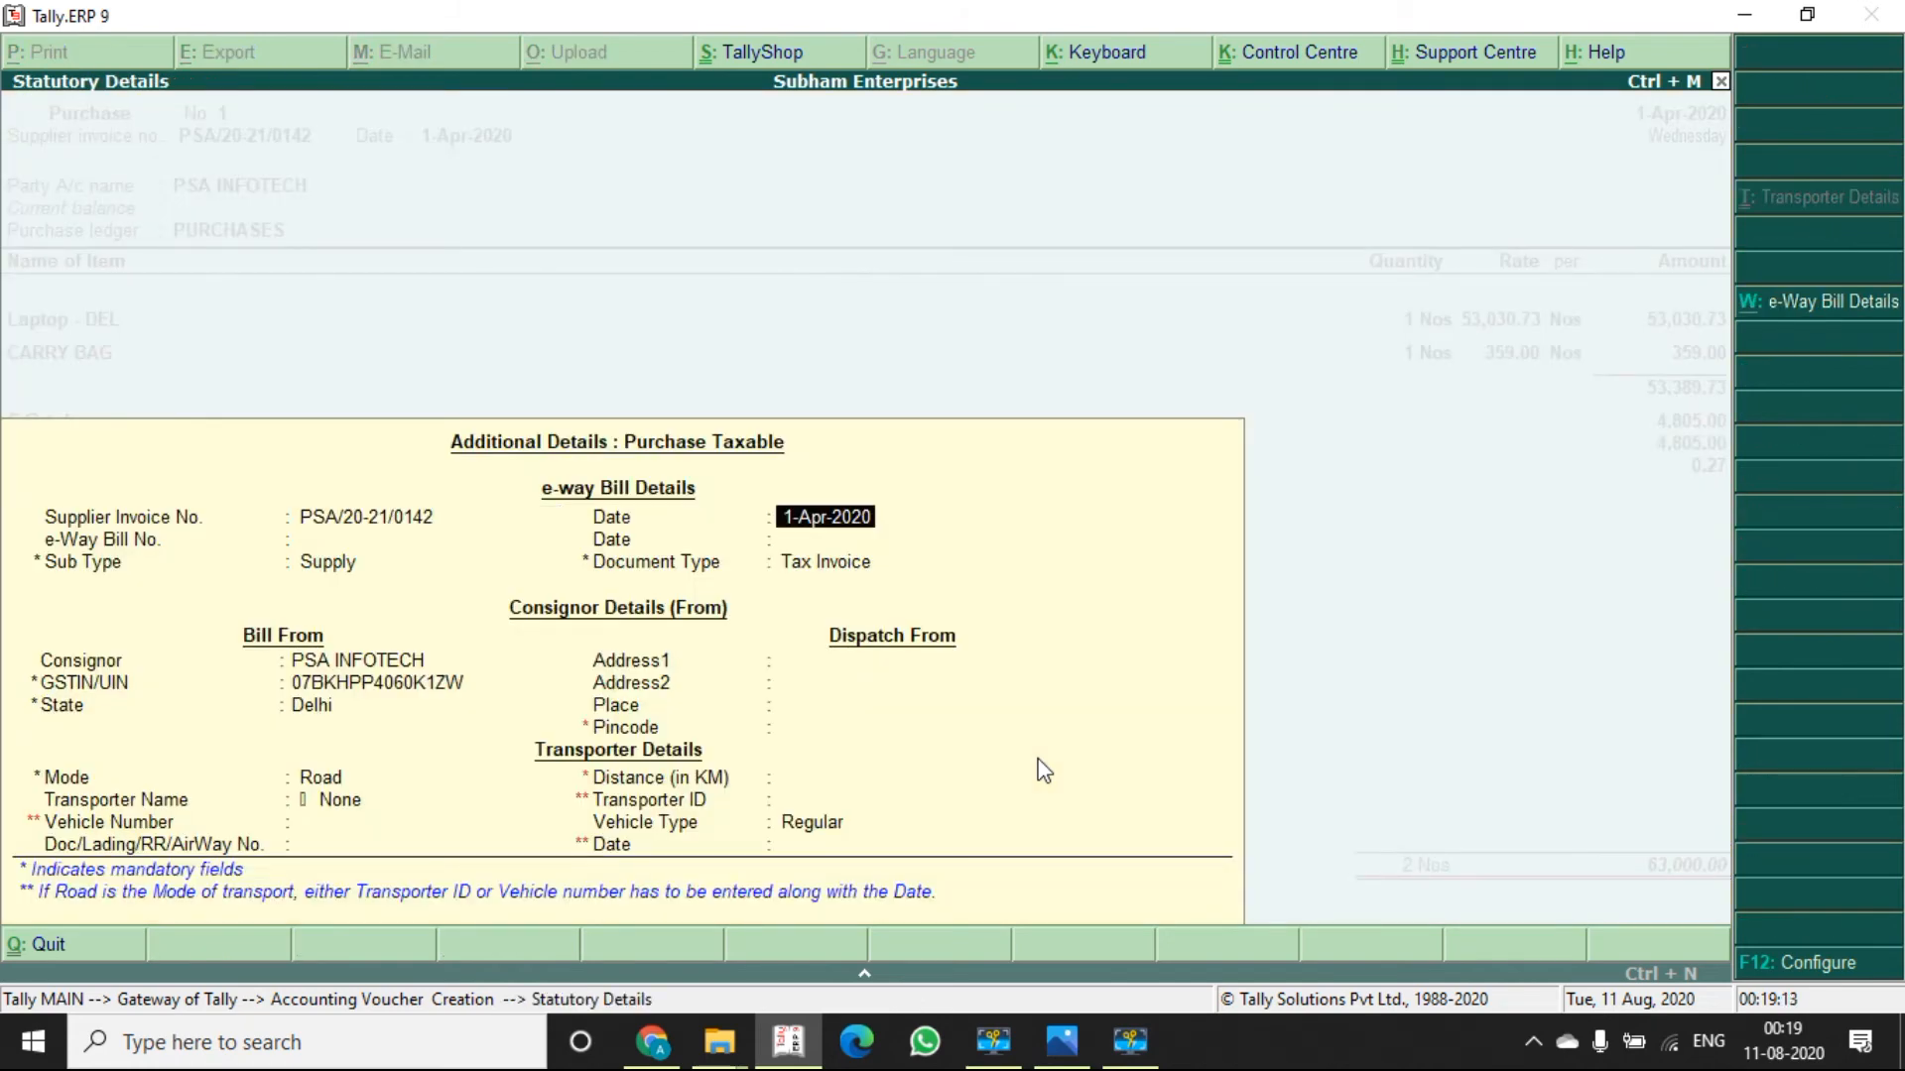
key(Return)
key(Return)
key(Return)
key(Return)
key(Return)
key(Return)
key(Return)
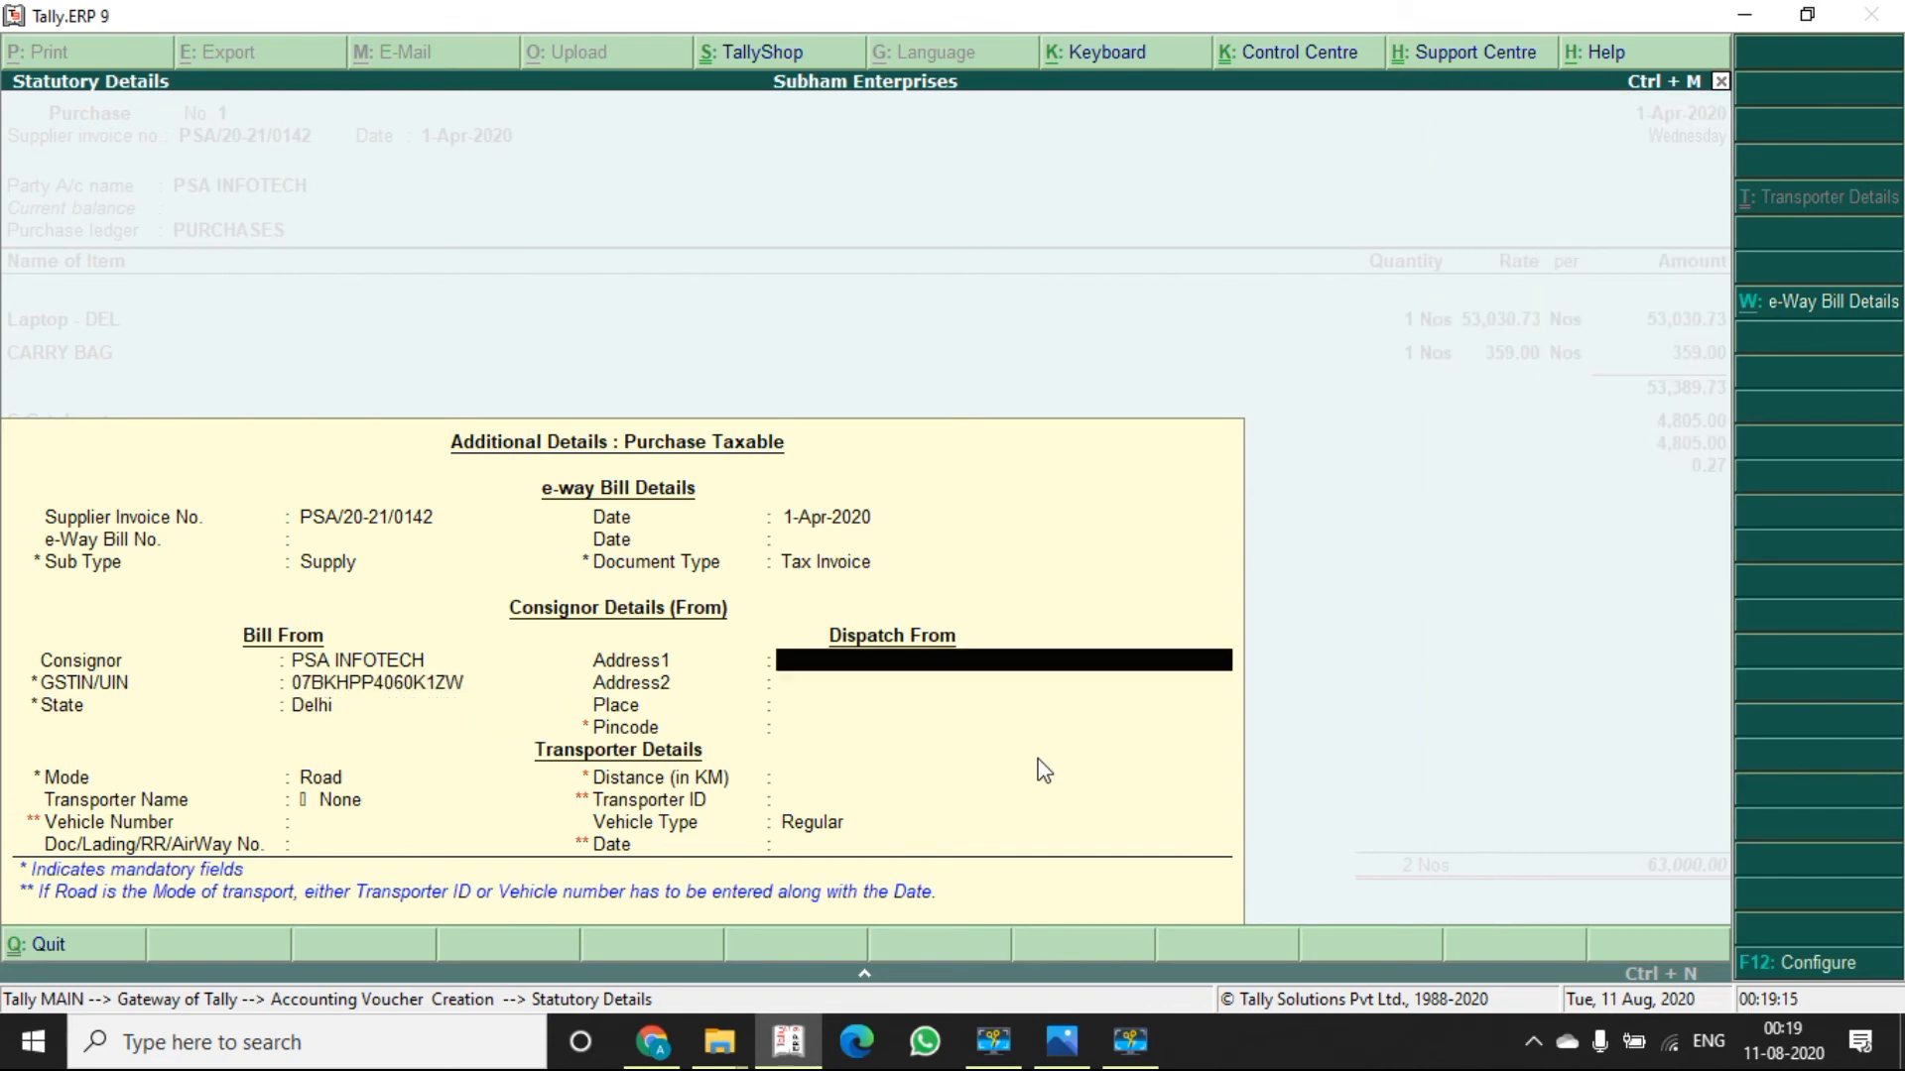
key(Return)
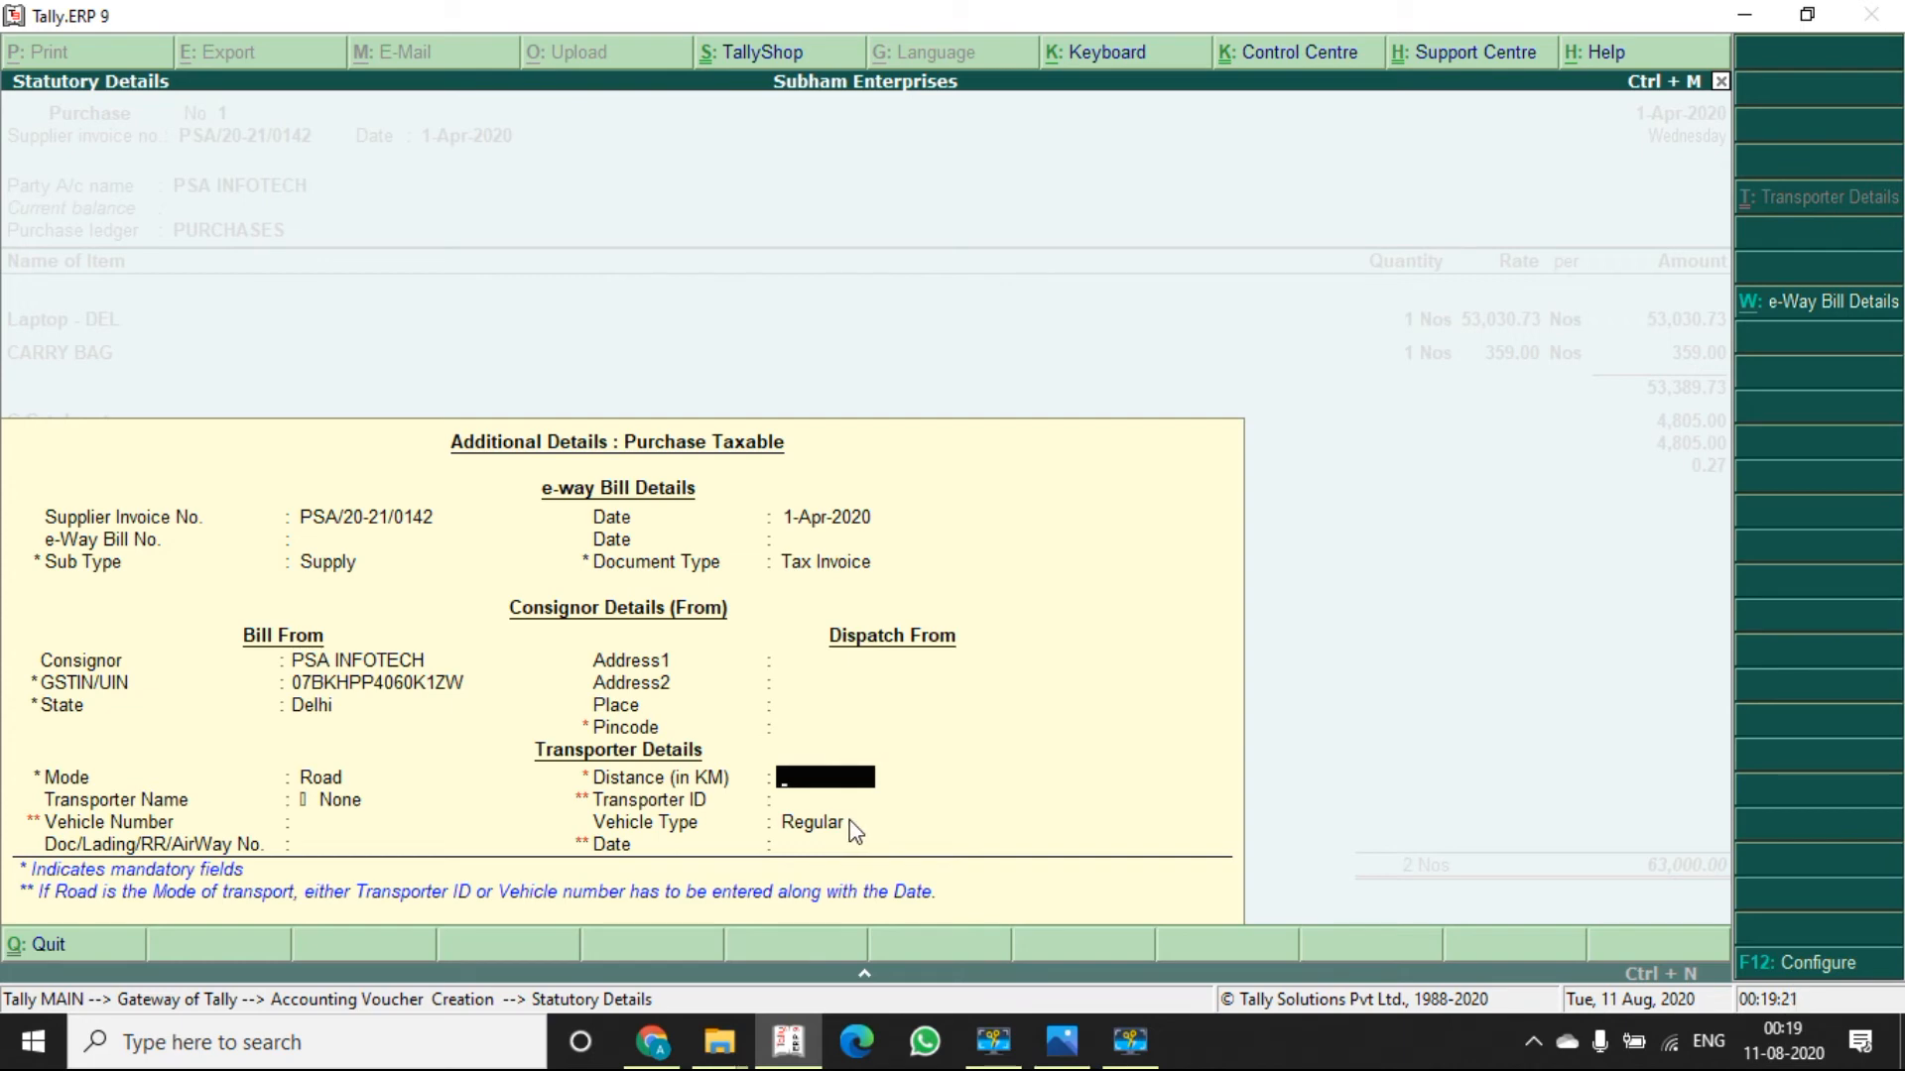
- Accept the transporter details with vehicle type Regular, leaving distance, transporter ID, vehicle number and date blank
key(Return)
key(Return)
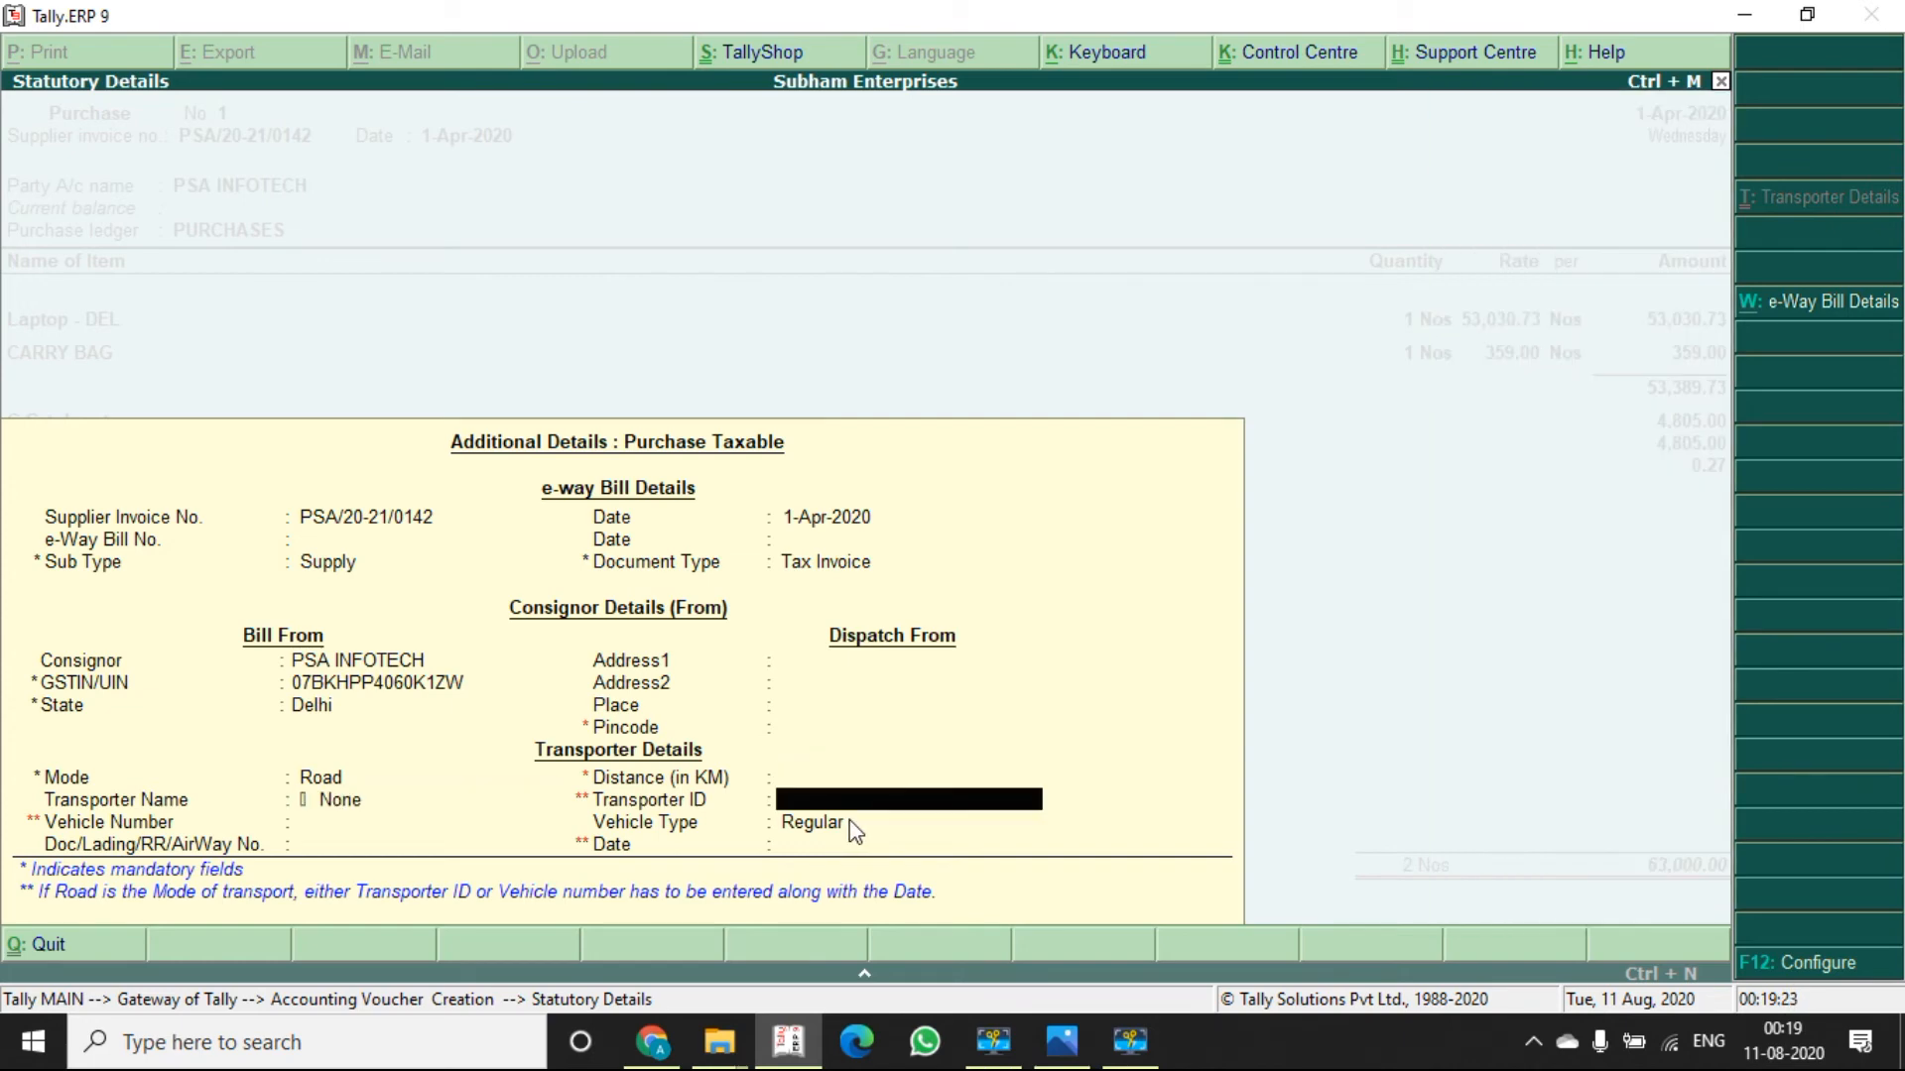
key(Return)
key(Return)
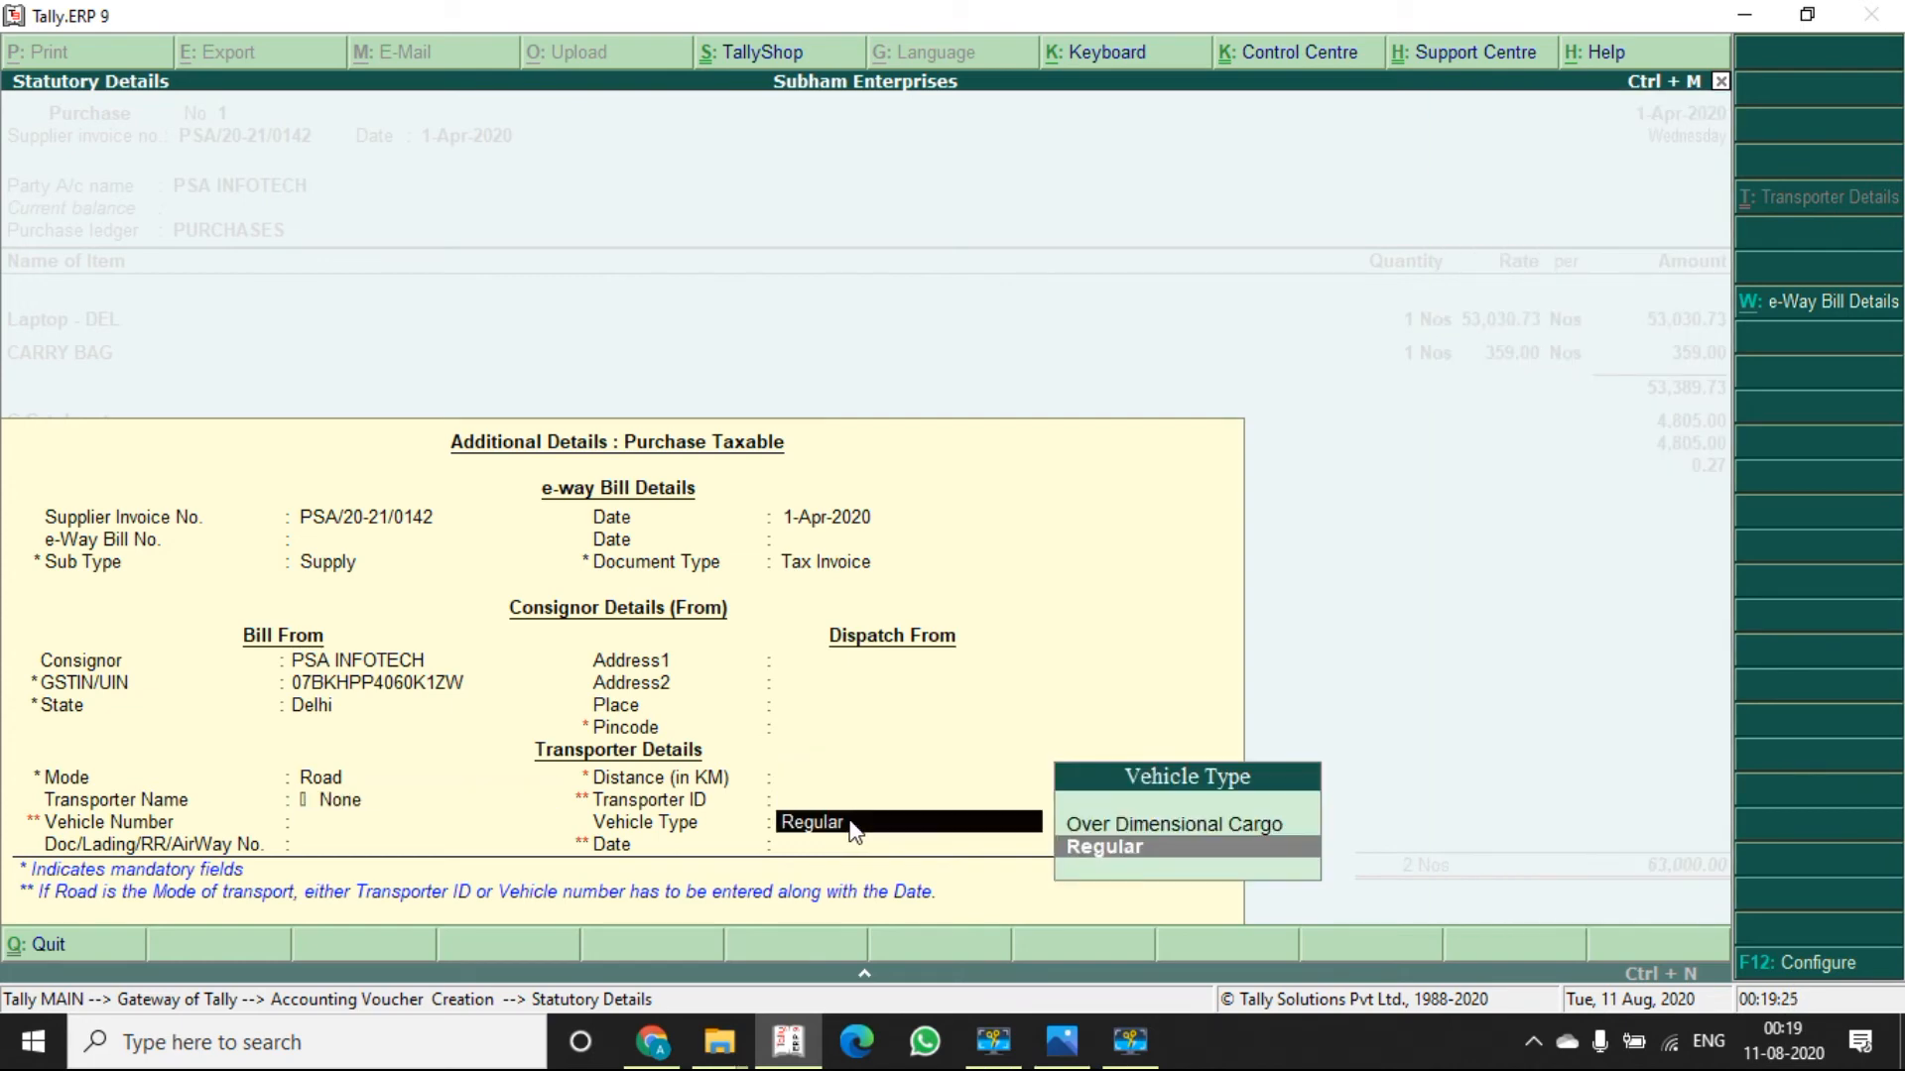
key(Return)
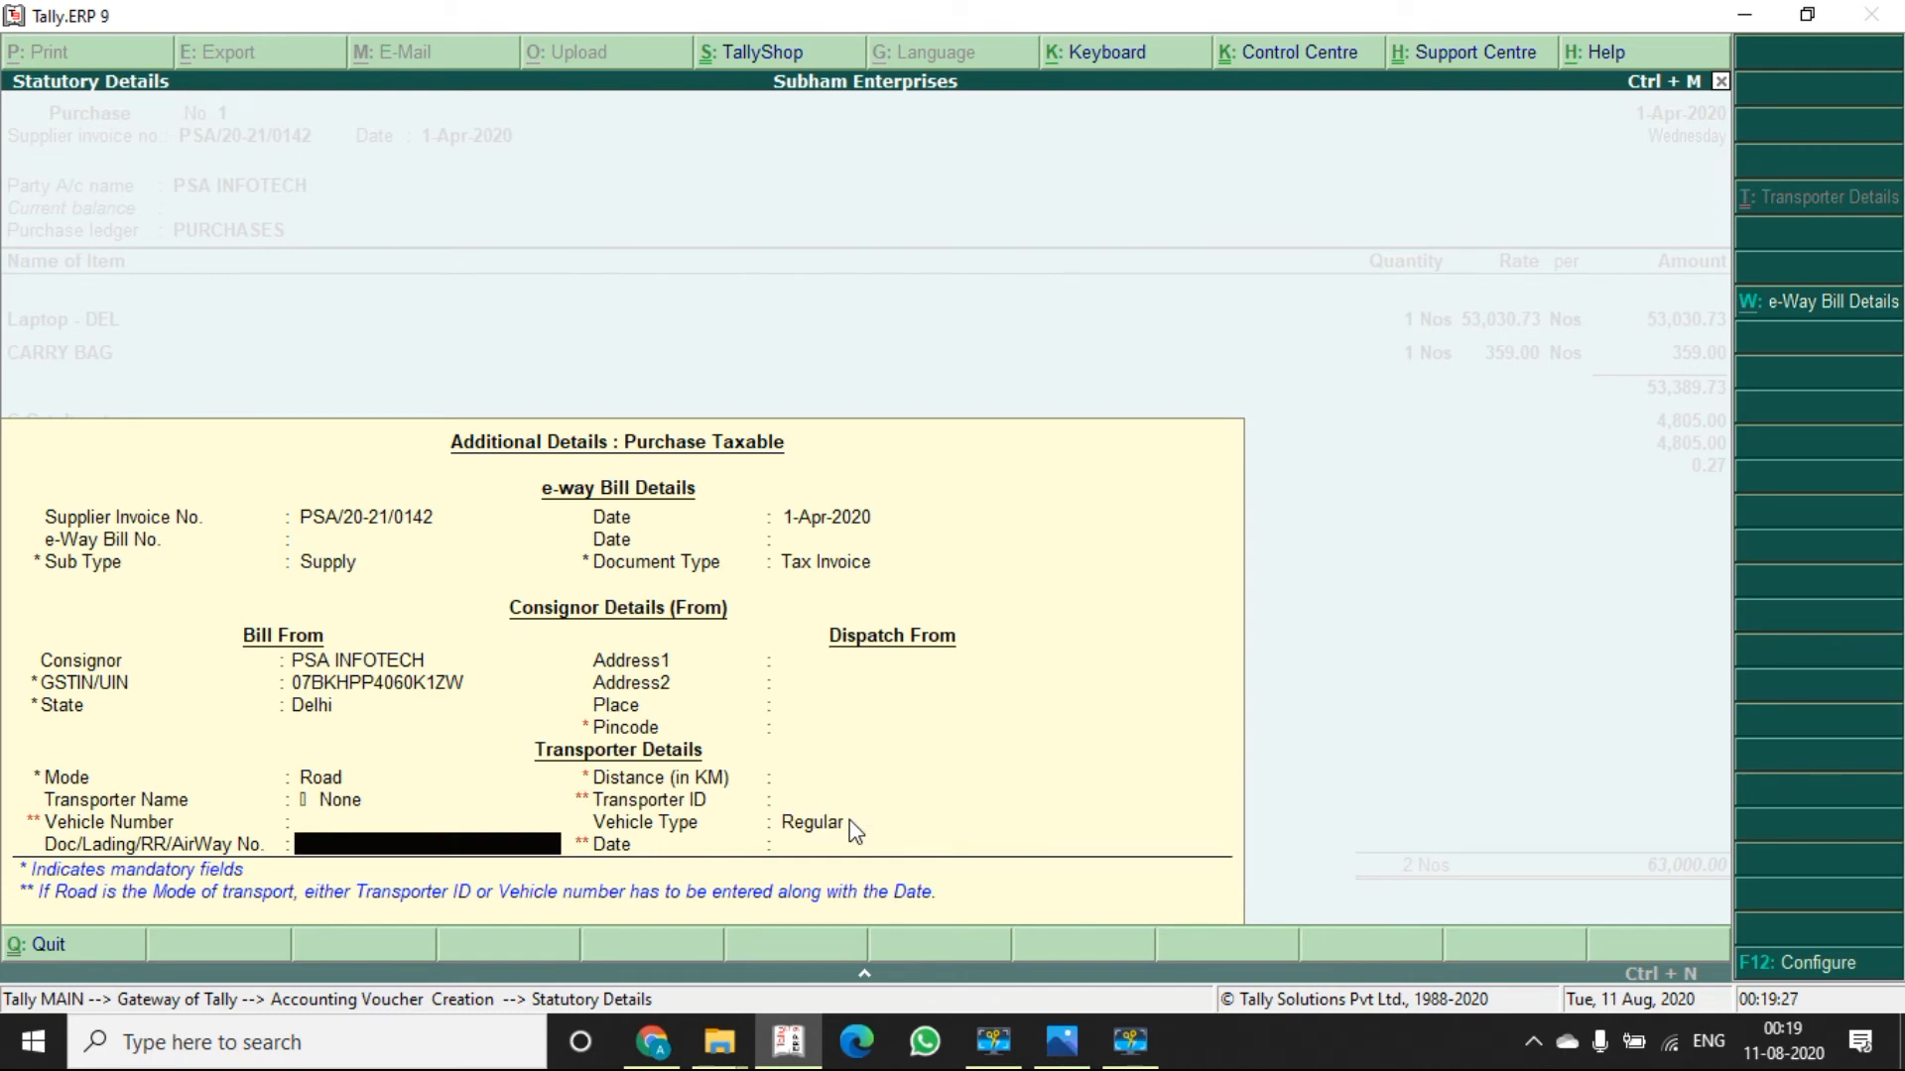
key(Return)
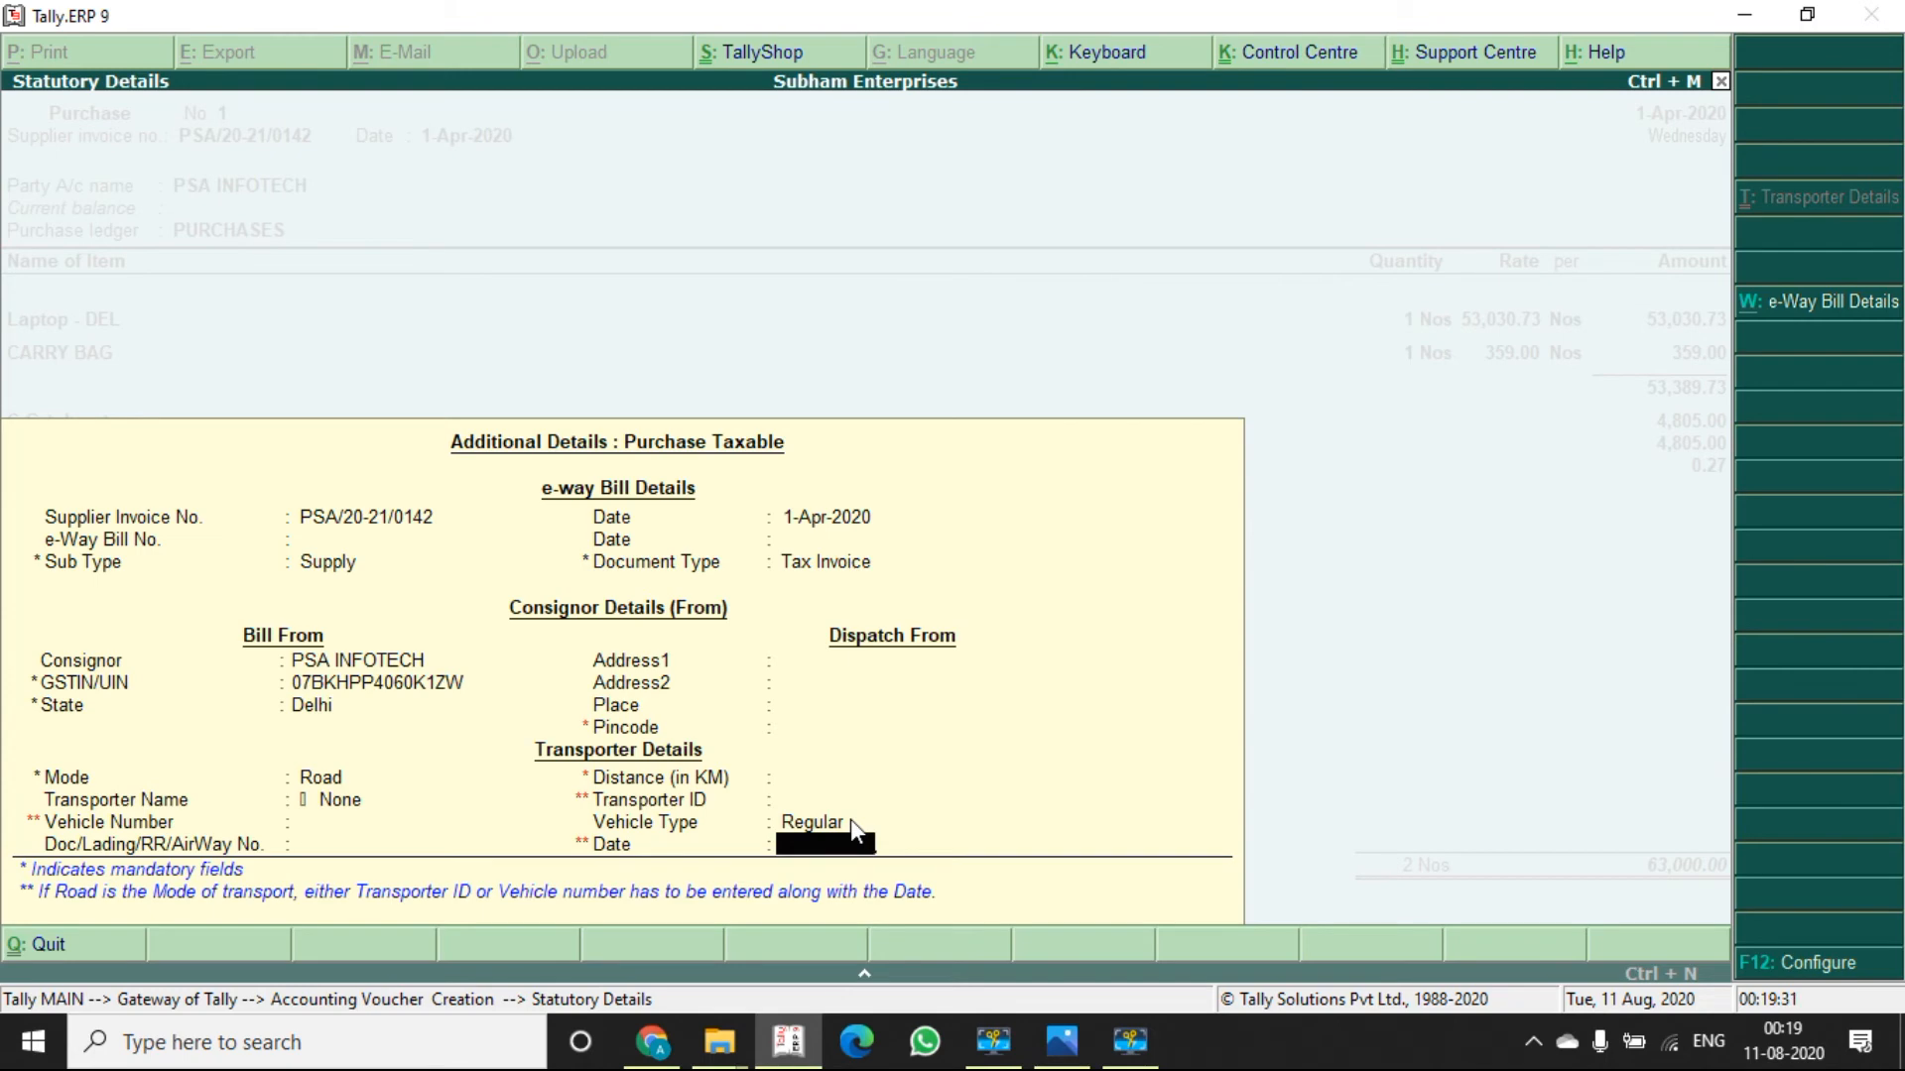
key(Return)
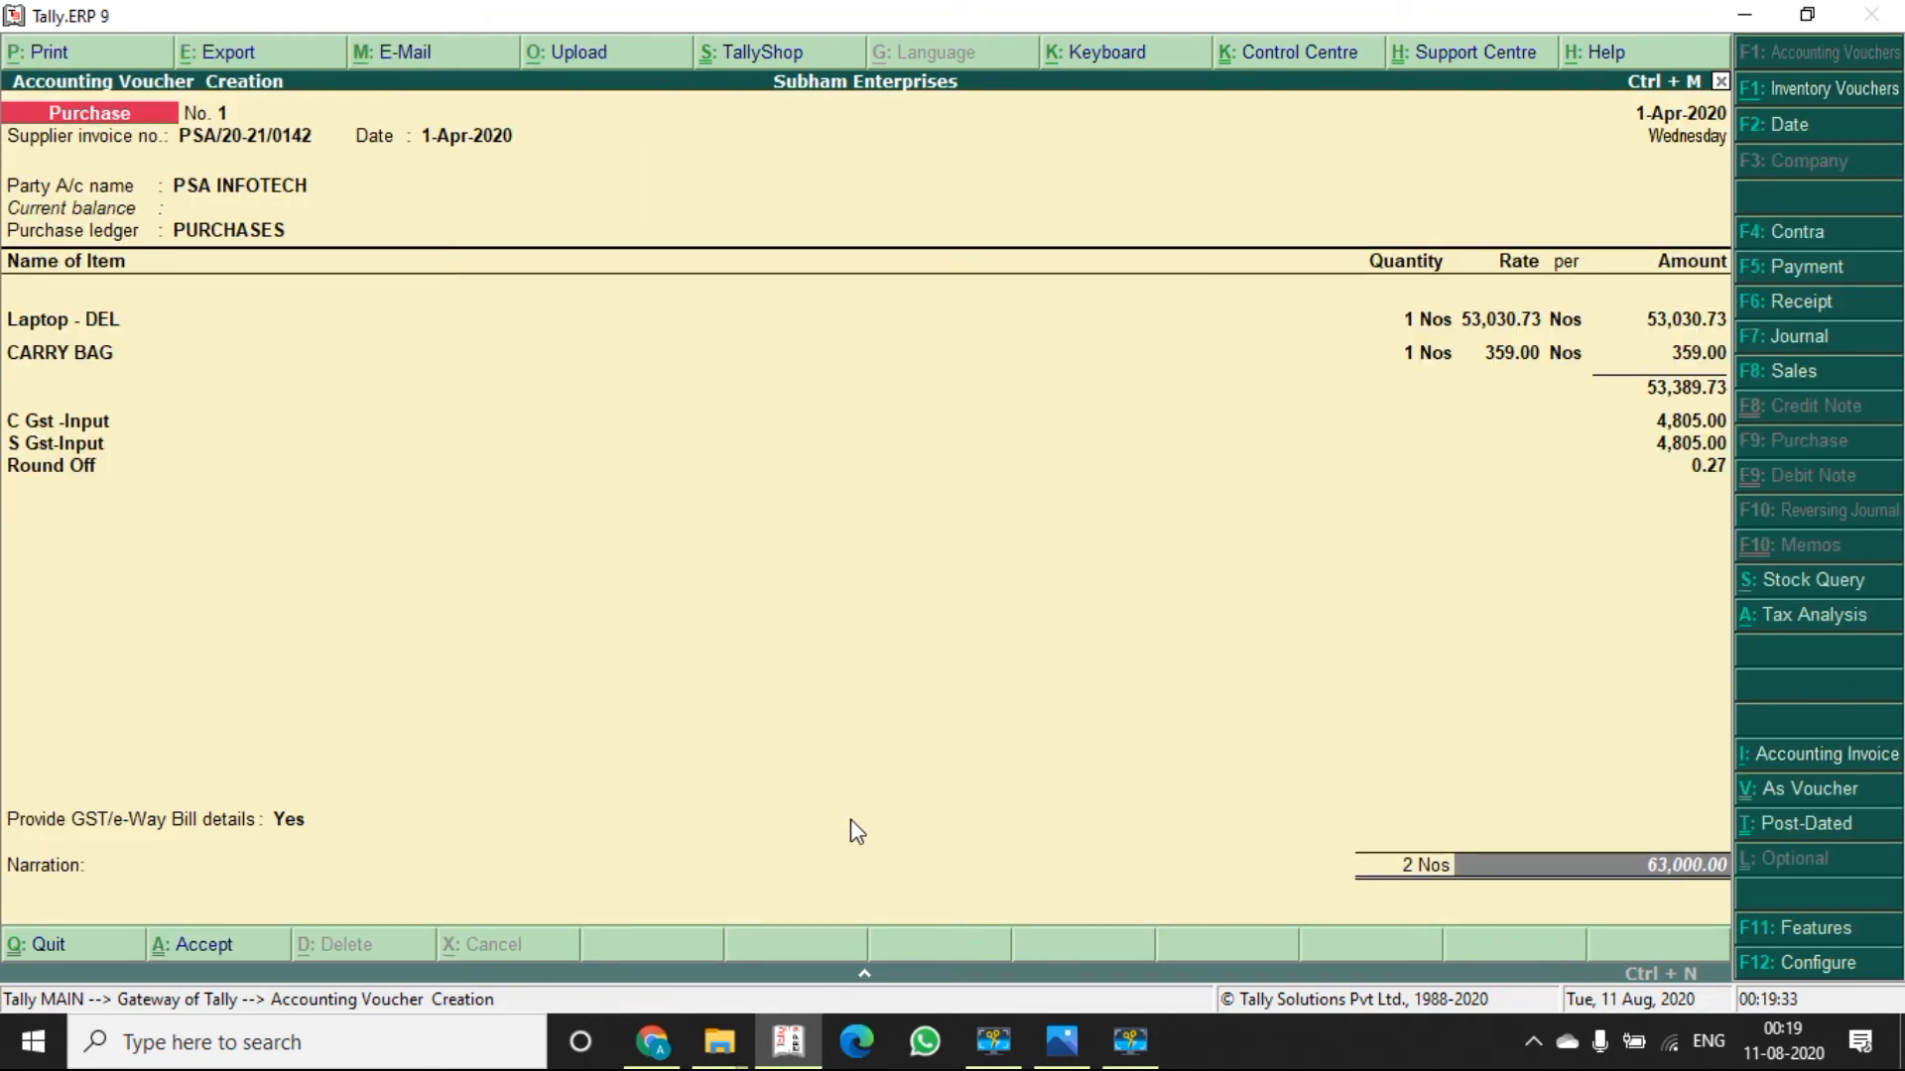
- Enter "cash purchases" as the voucher's narration and dismiss the tax amount warning
key(Return)
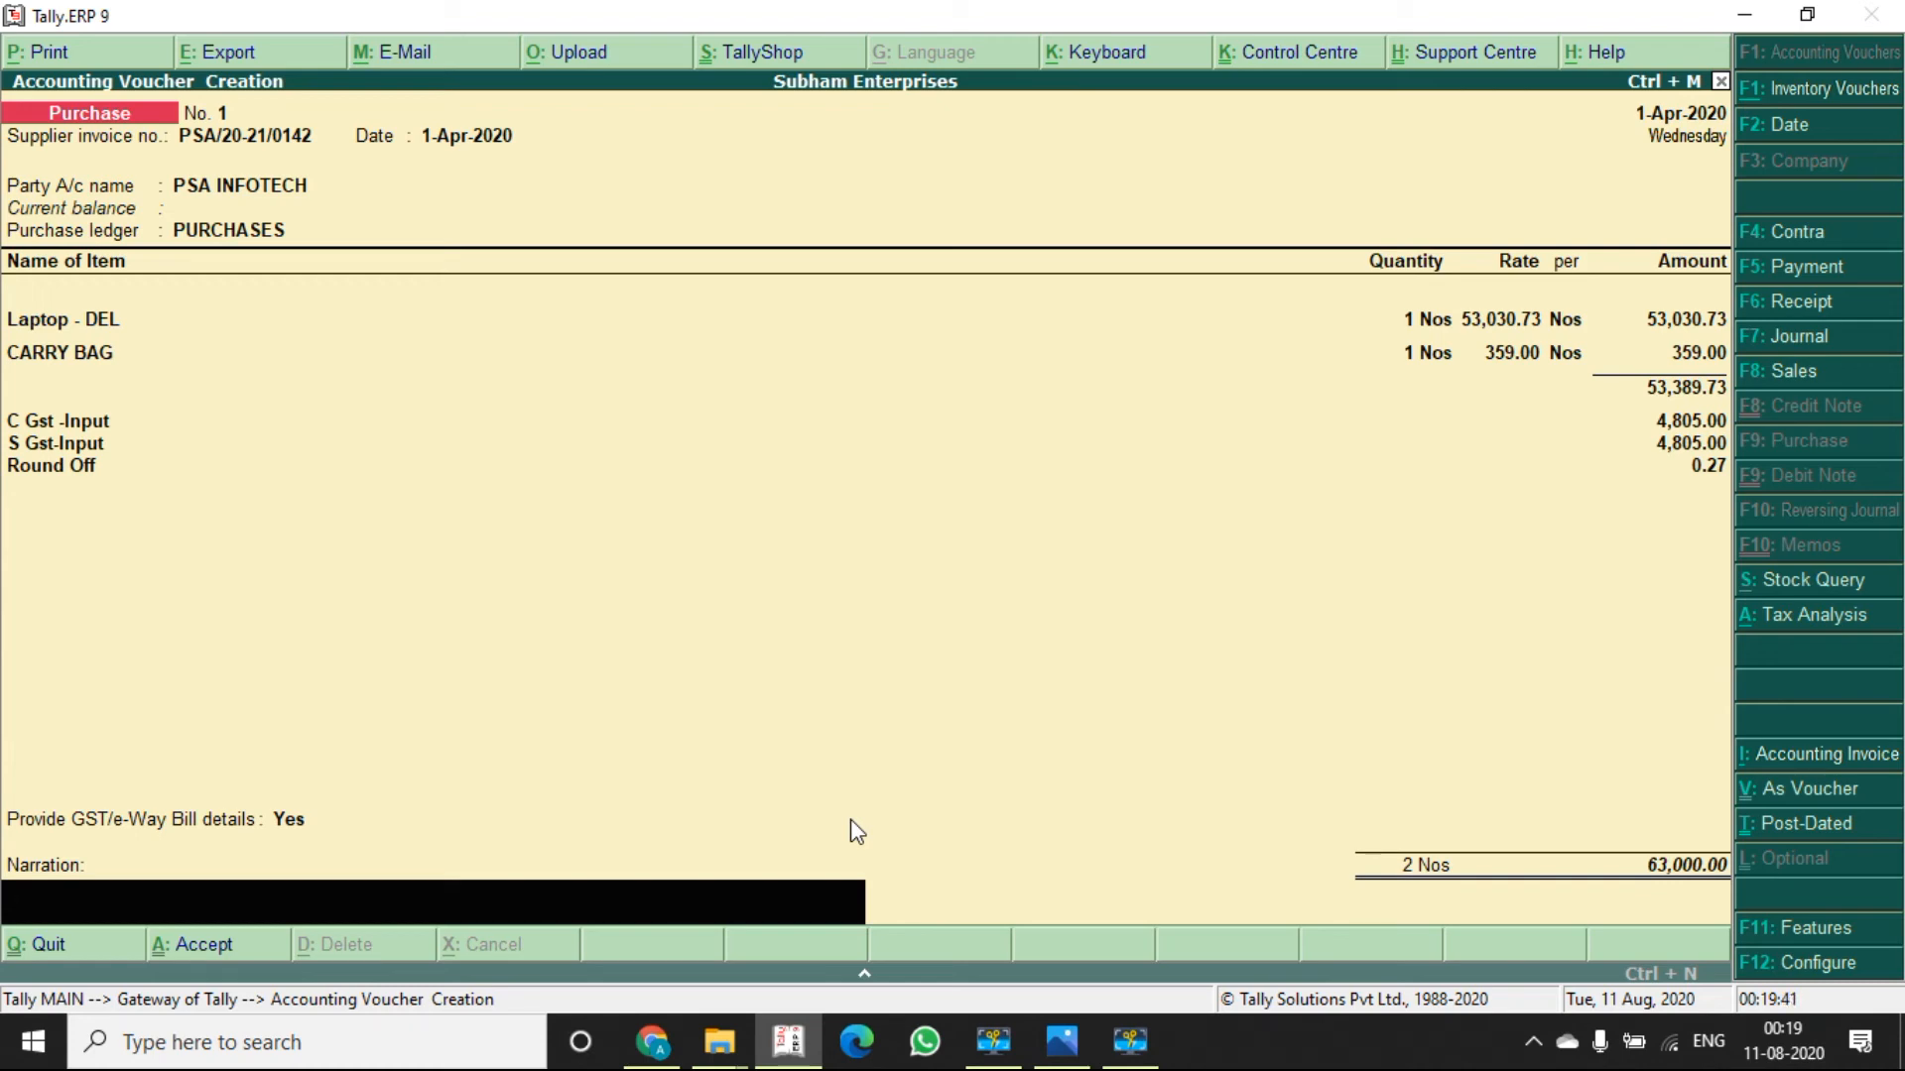
text(cash paid)
key(BackSpace)
key(BackSpace)
key(BackSpace)
key(BackSpace)
key(BackSpace)
text(purchases)
key(Return)
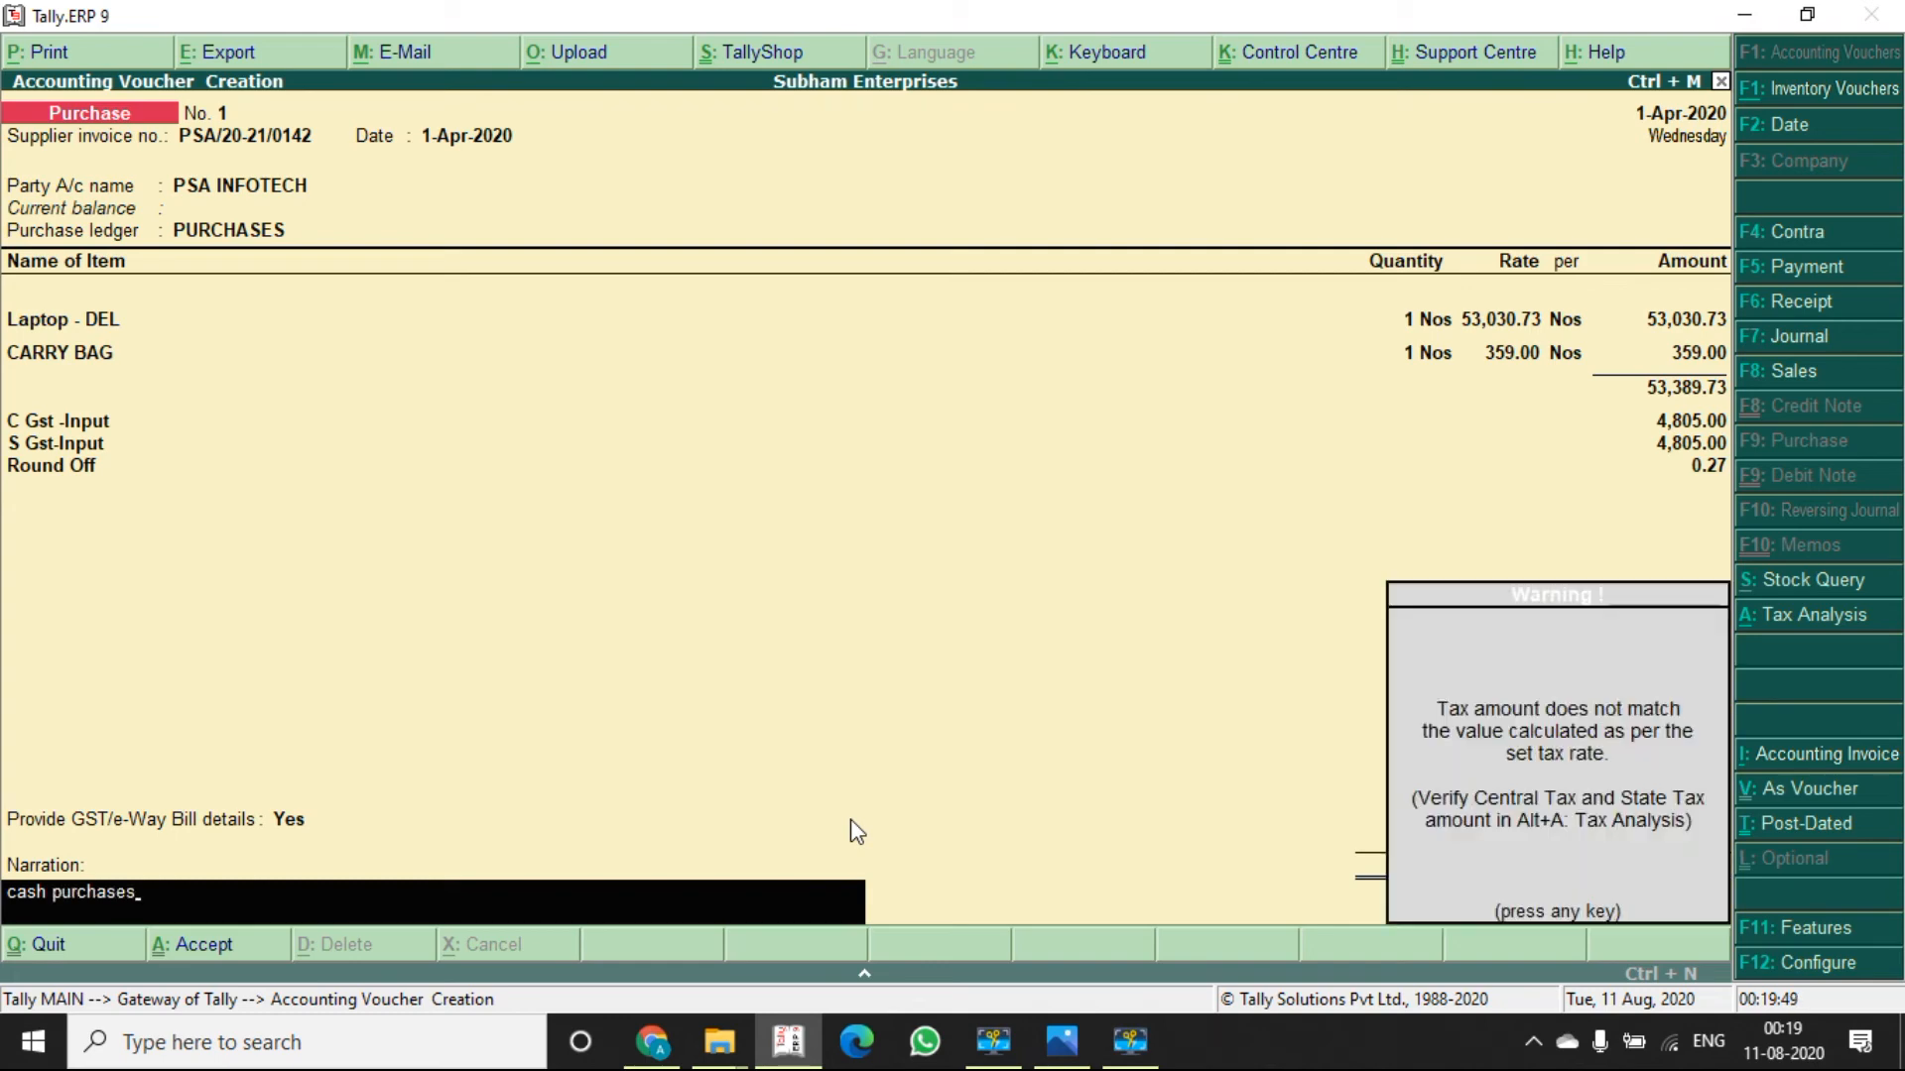
key(Return)
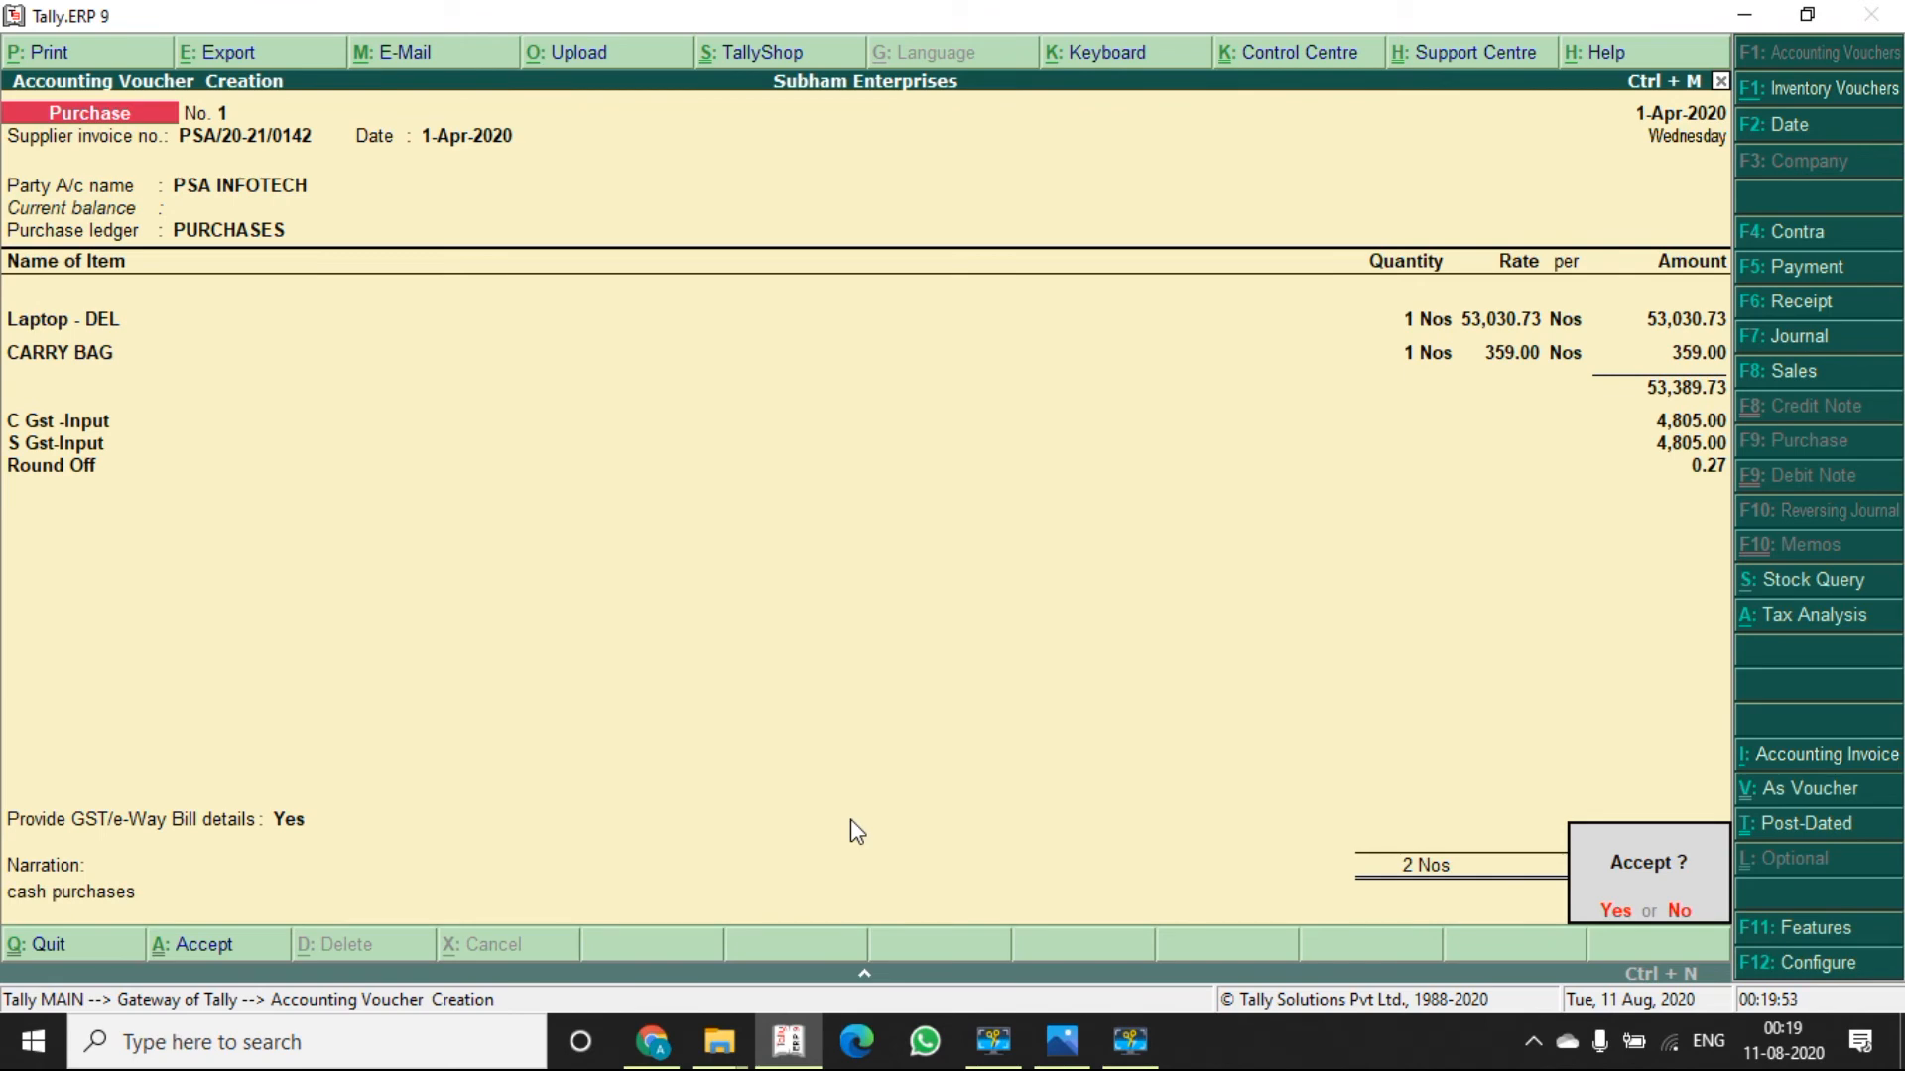
- Decline saving the voucher and review its Tax Analysis, comparing the tax per calculation with the tax per transaction
key(n)
key(Return)
click(1777, 613)
key(Escape)
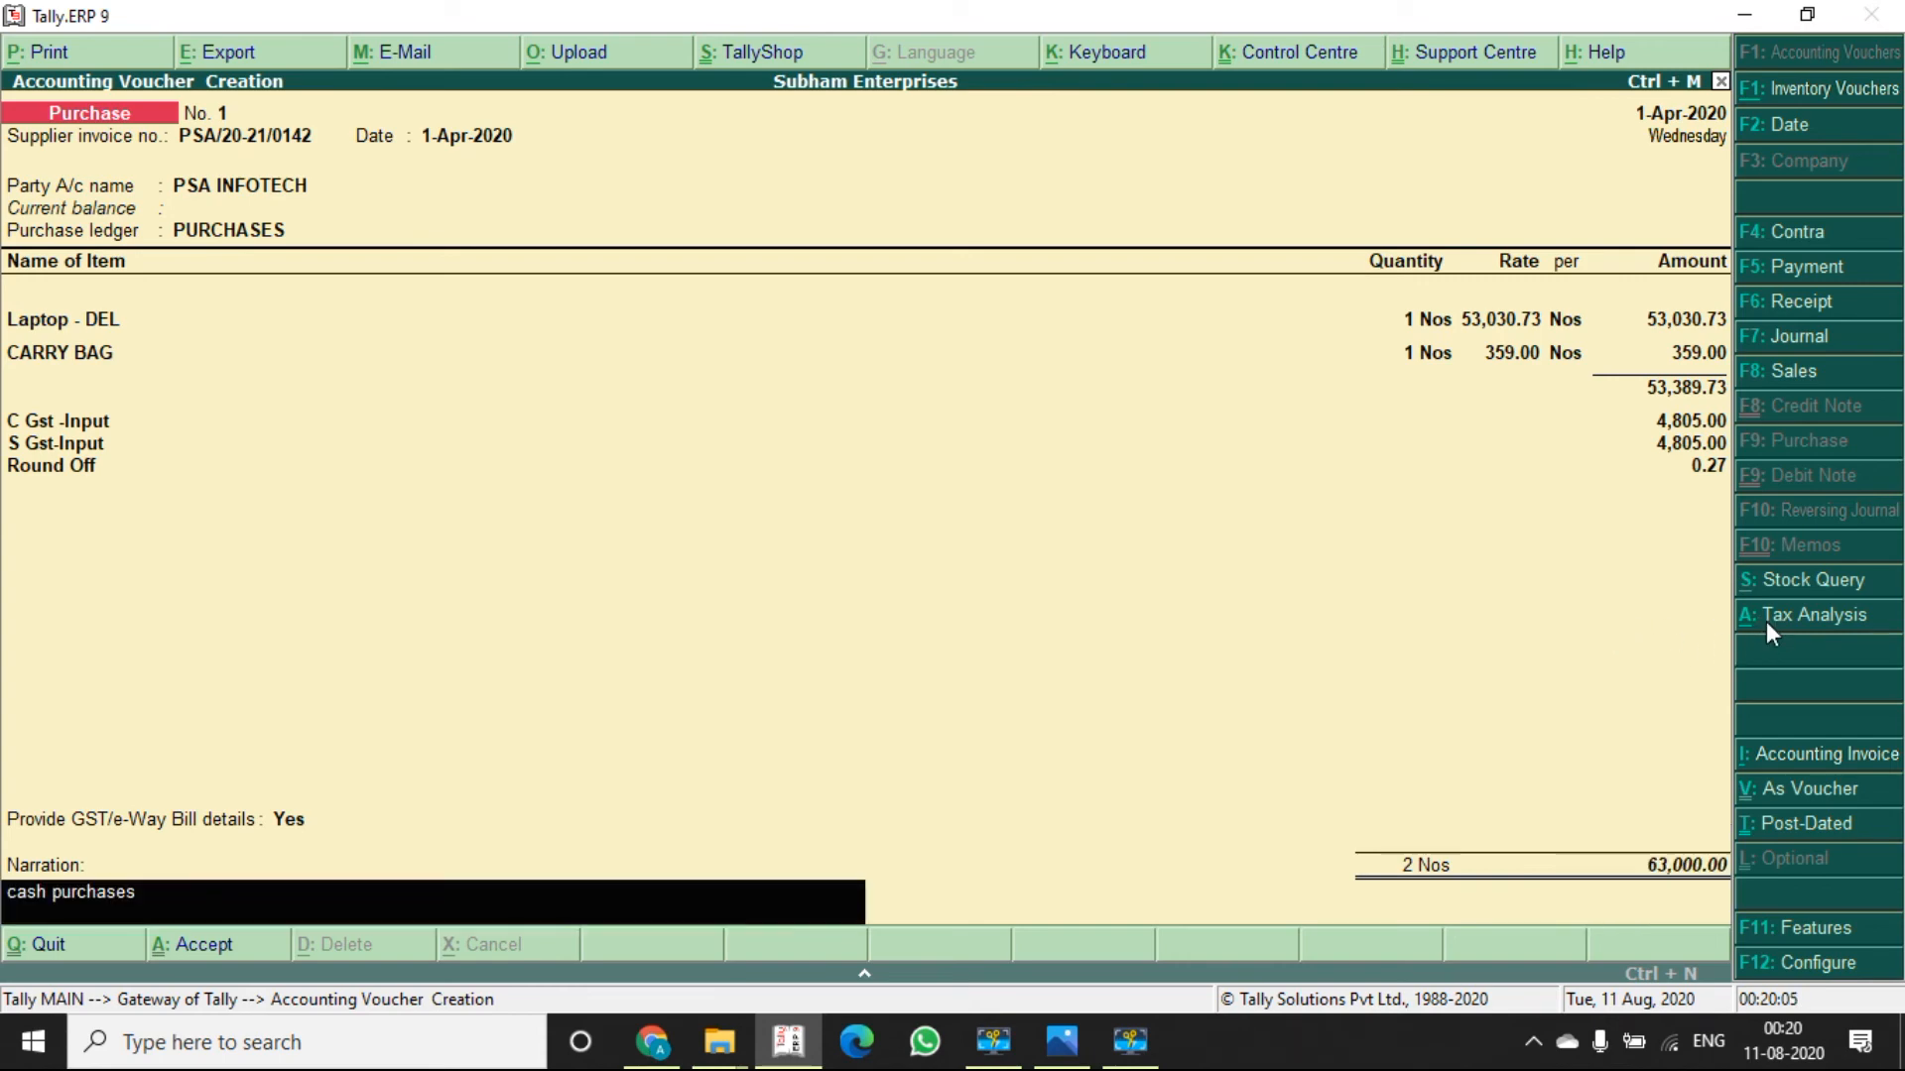
click(1770, 617)
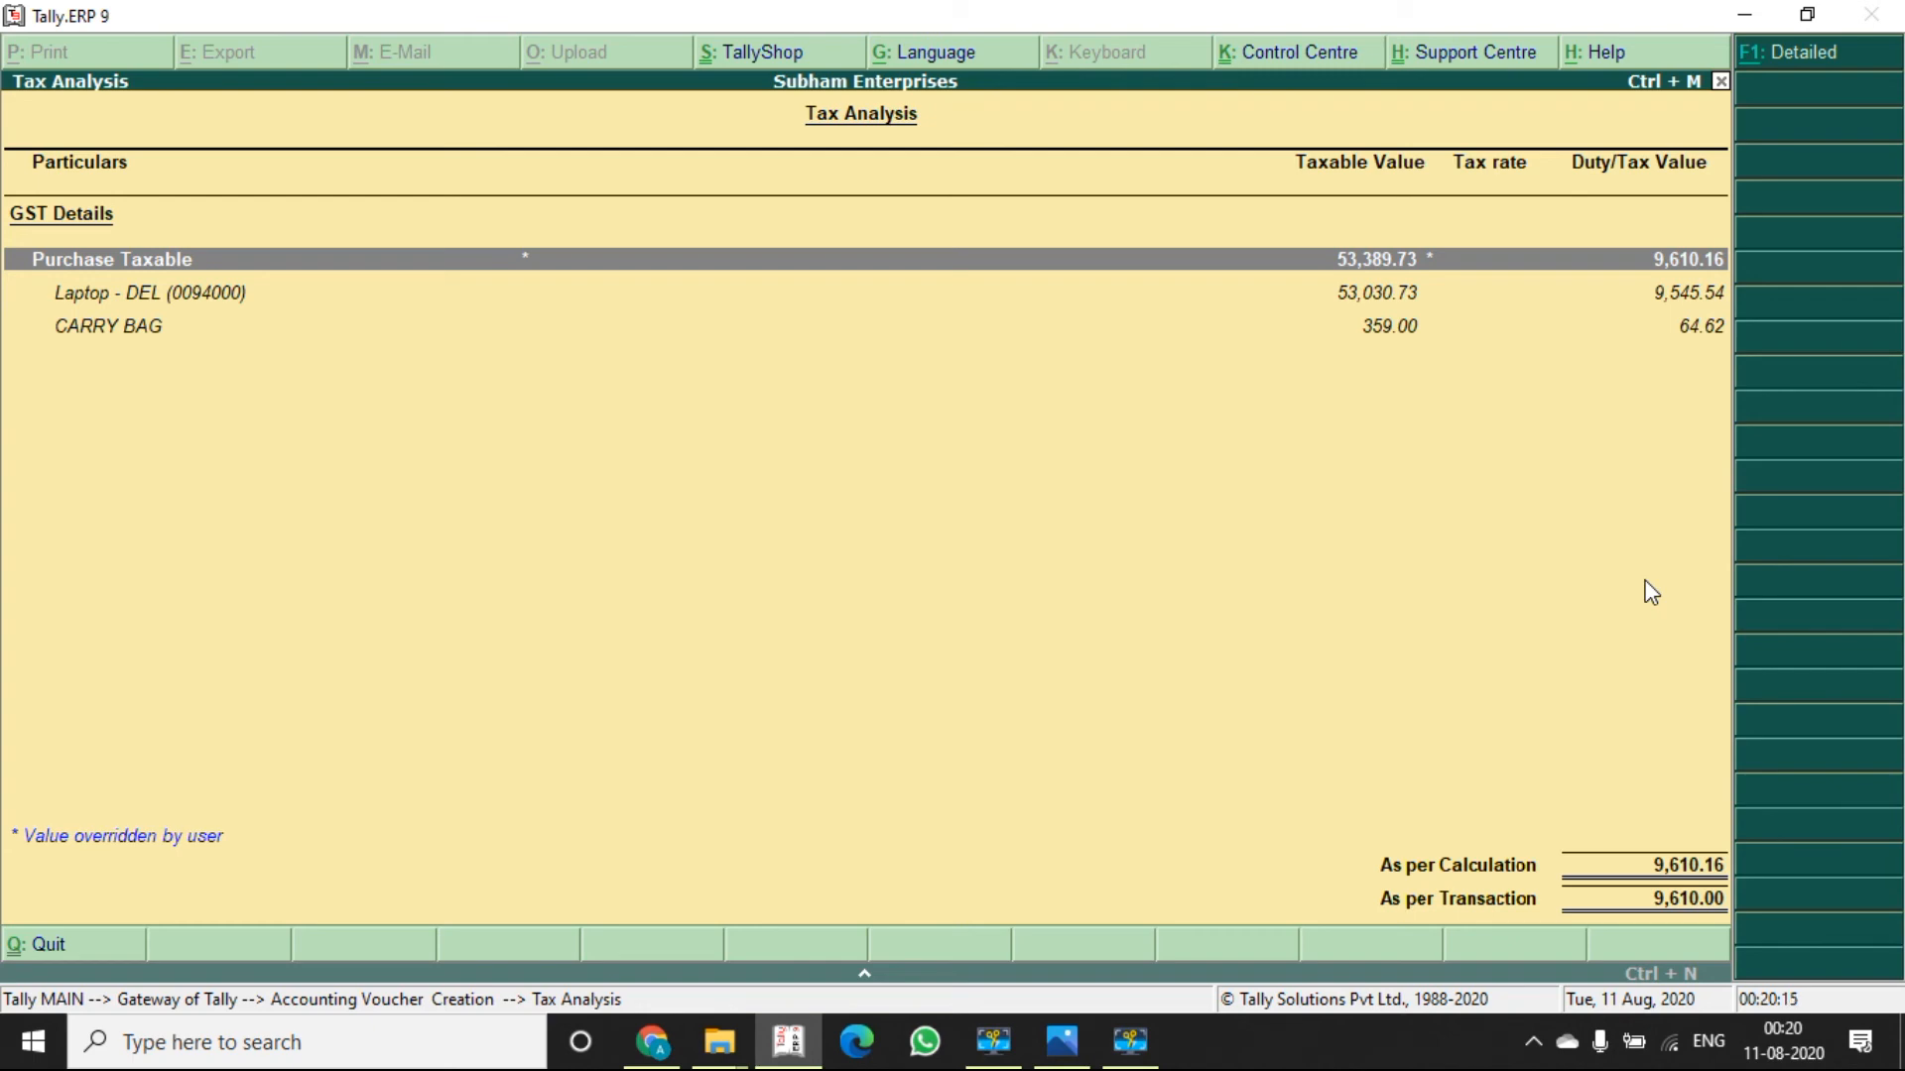
key(Escape)
- Save the purchase voucher and return to the Gateway of Tally
key(Return)
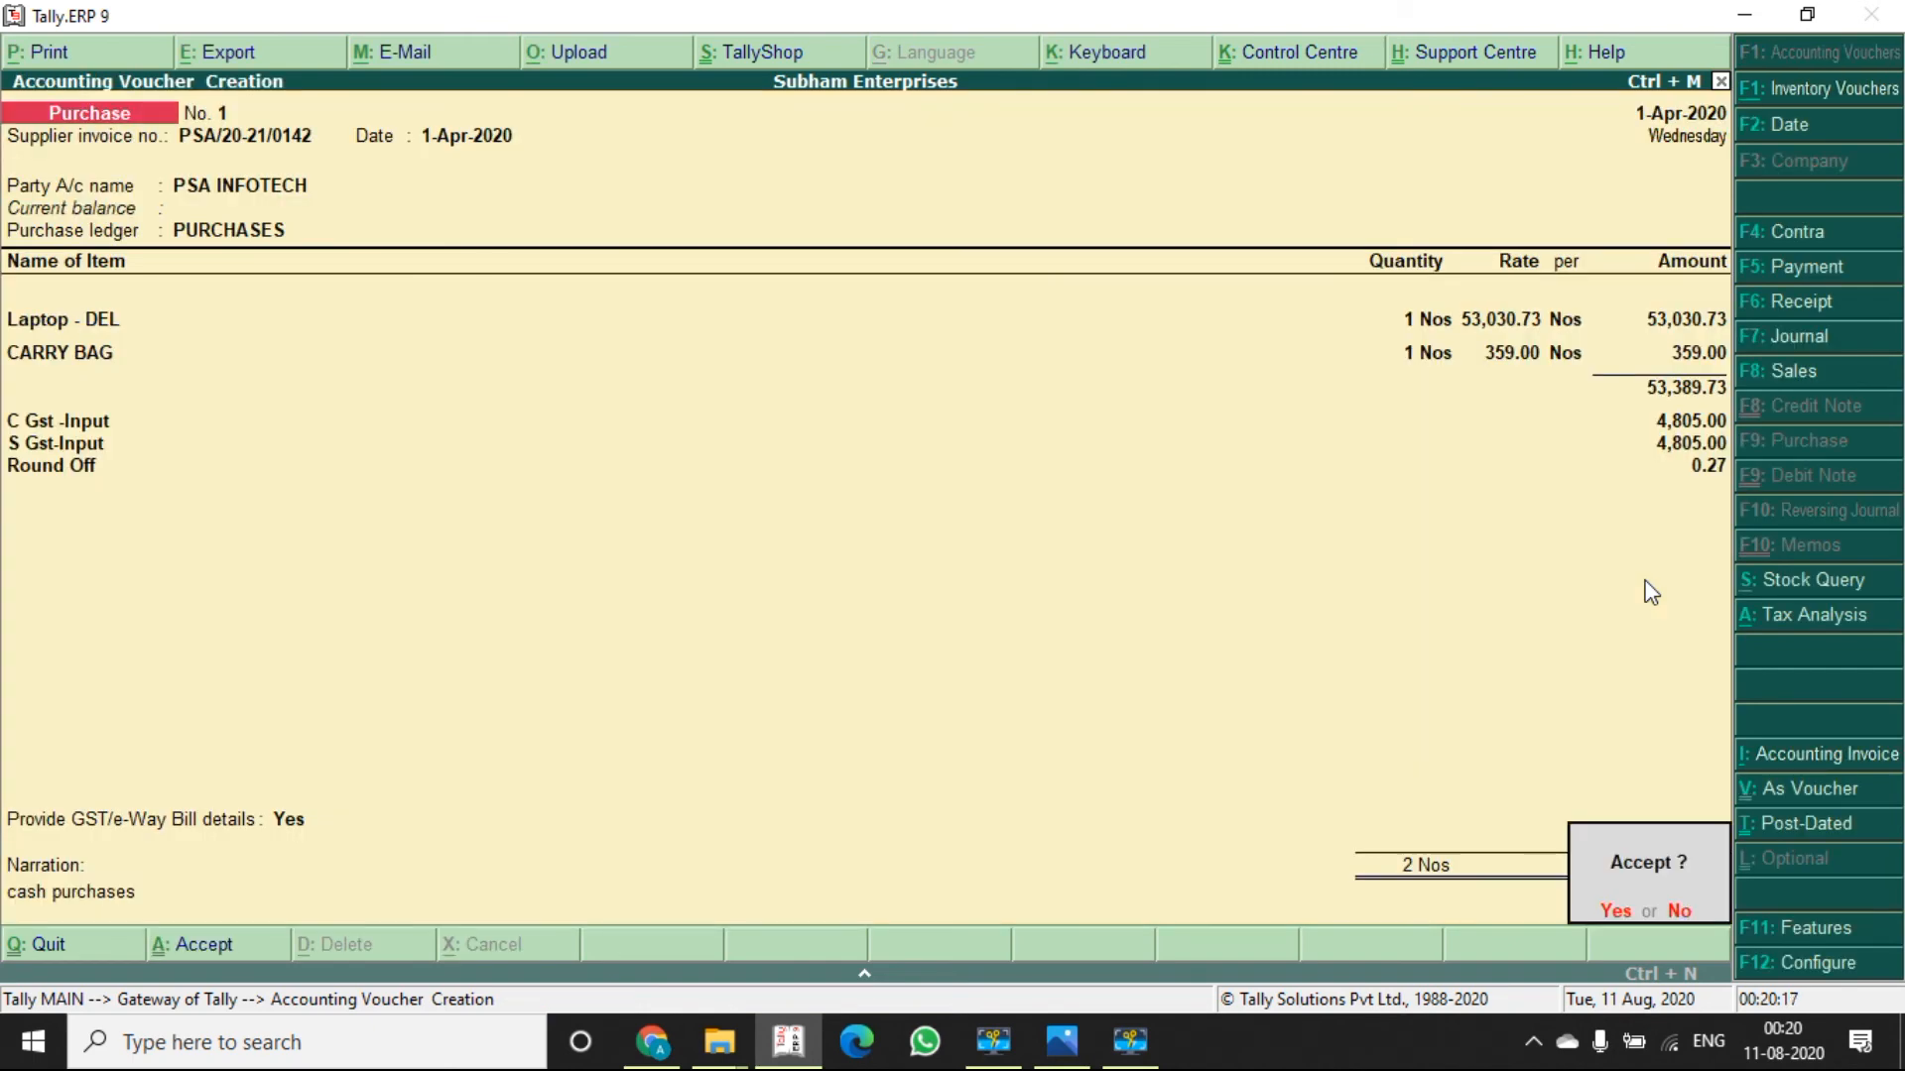
key(Return)
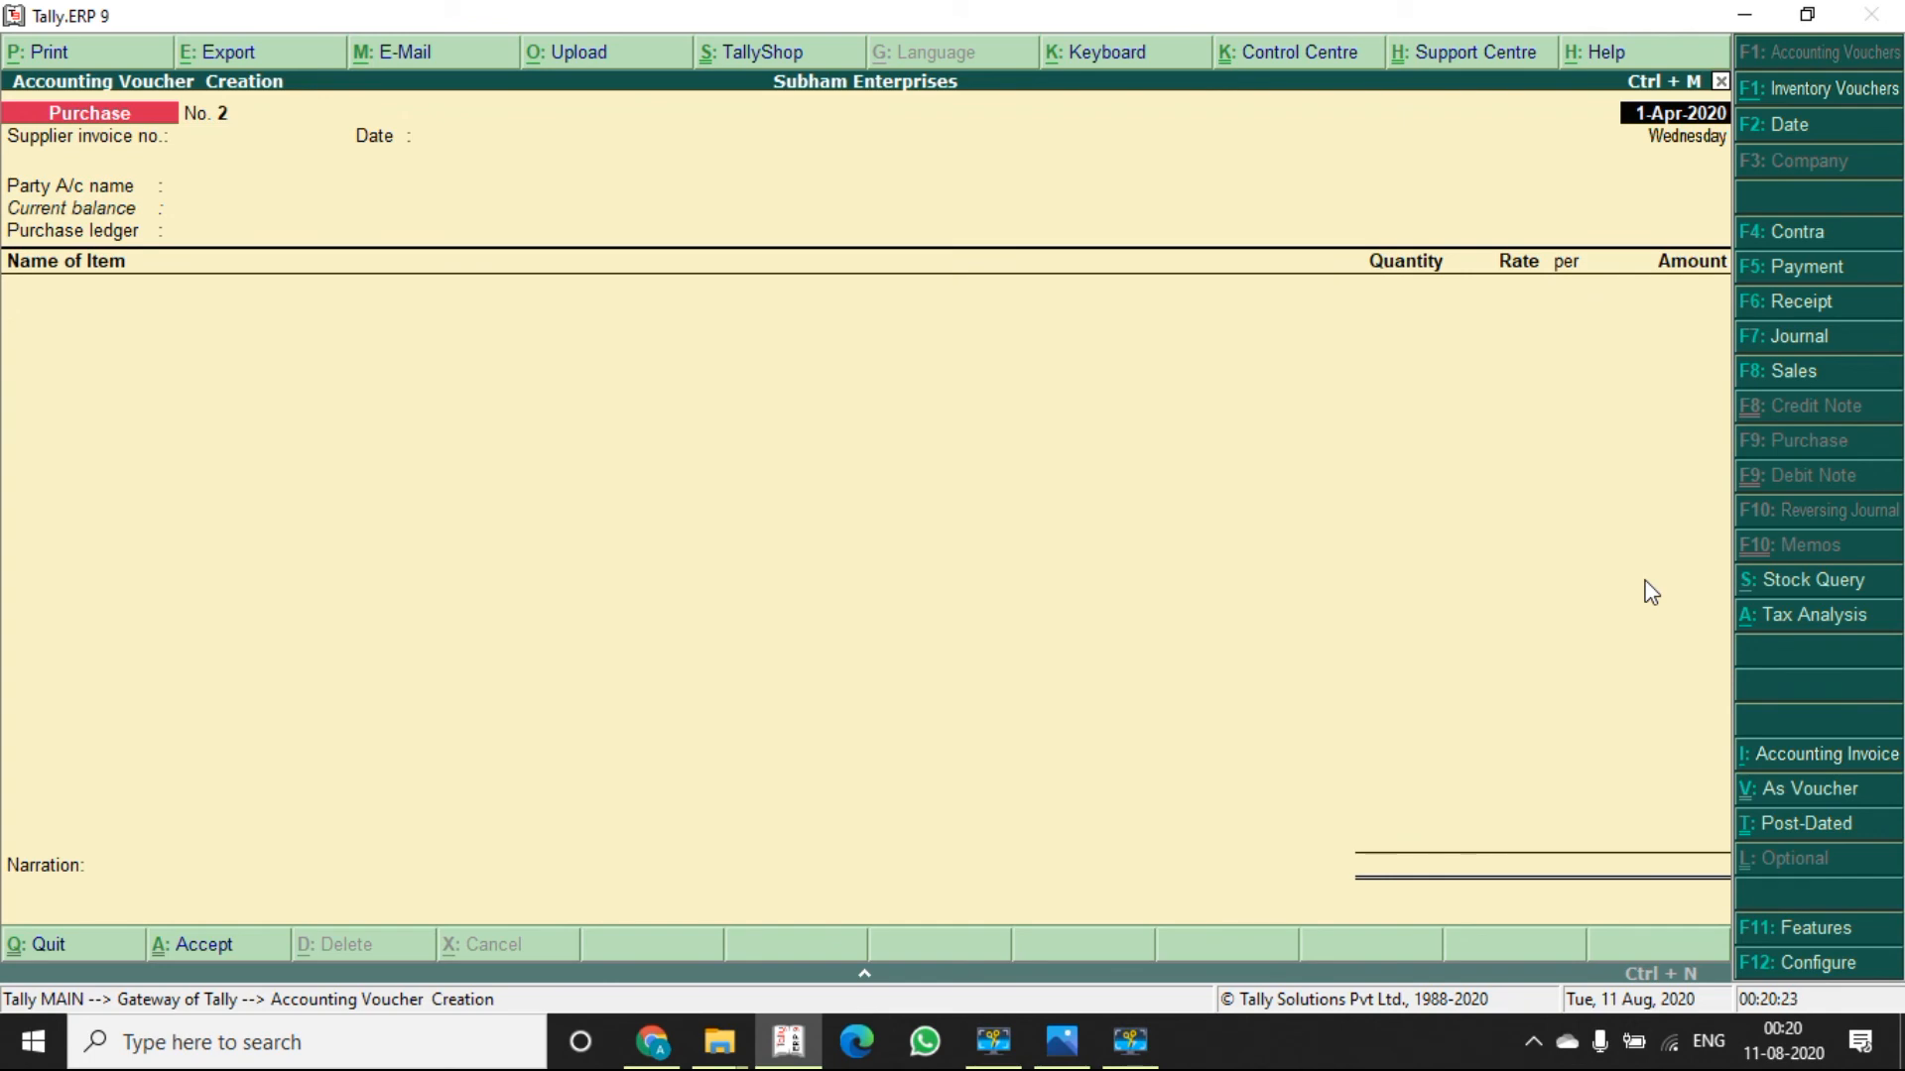
key(Escape)
key(Return)
key(Escape)
key(Escape)
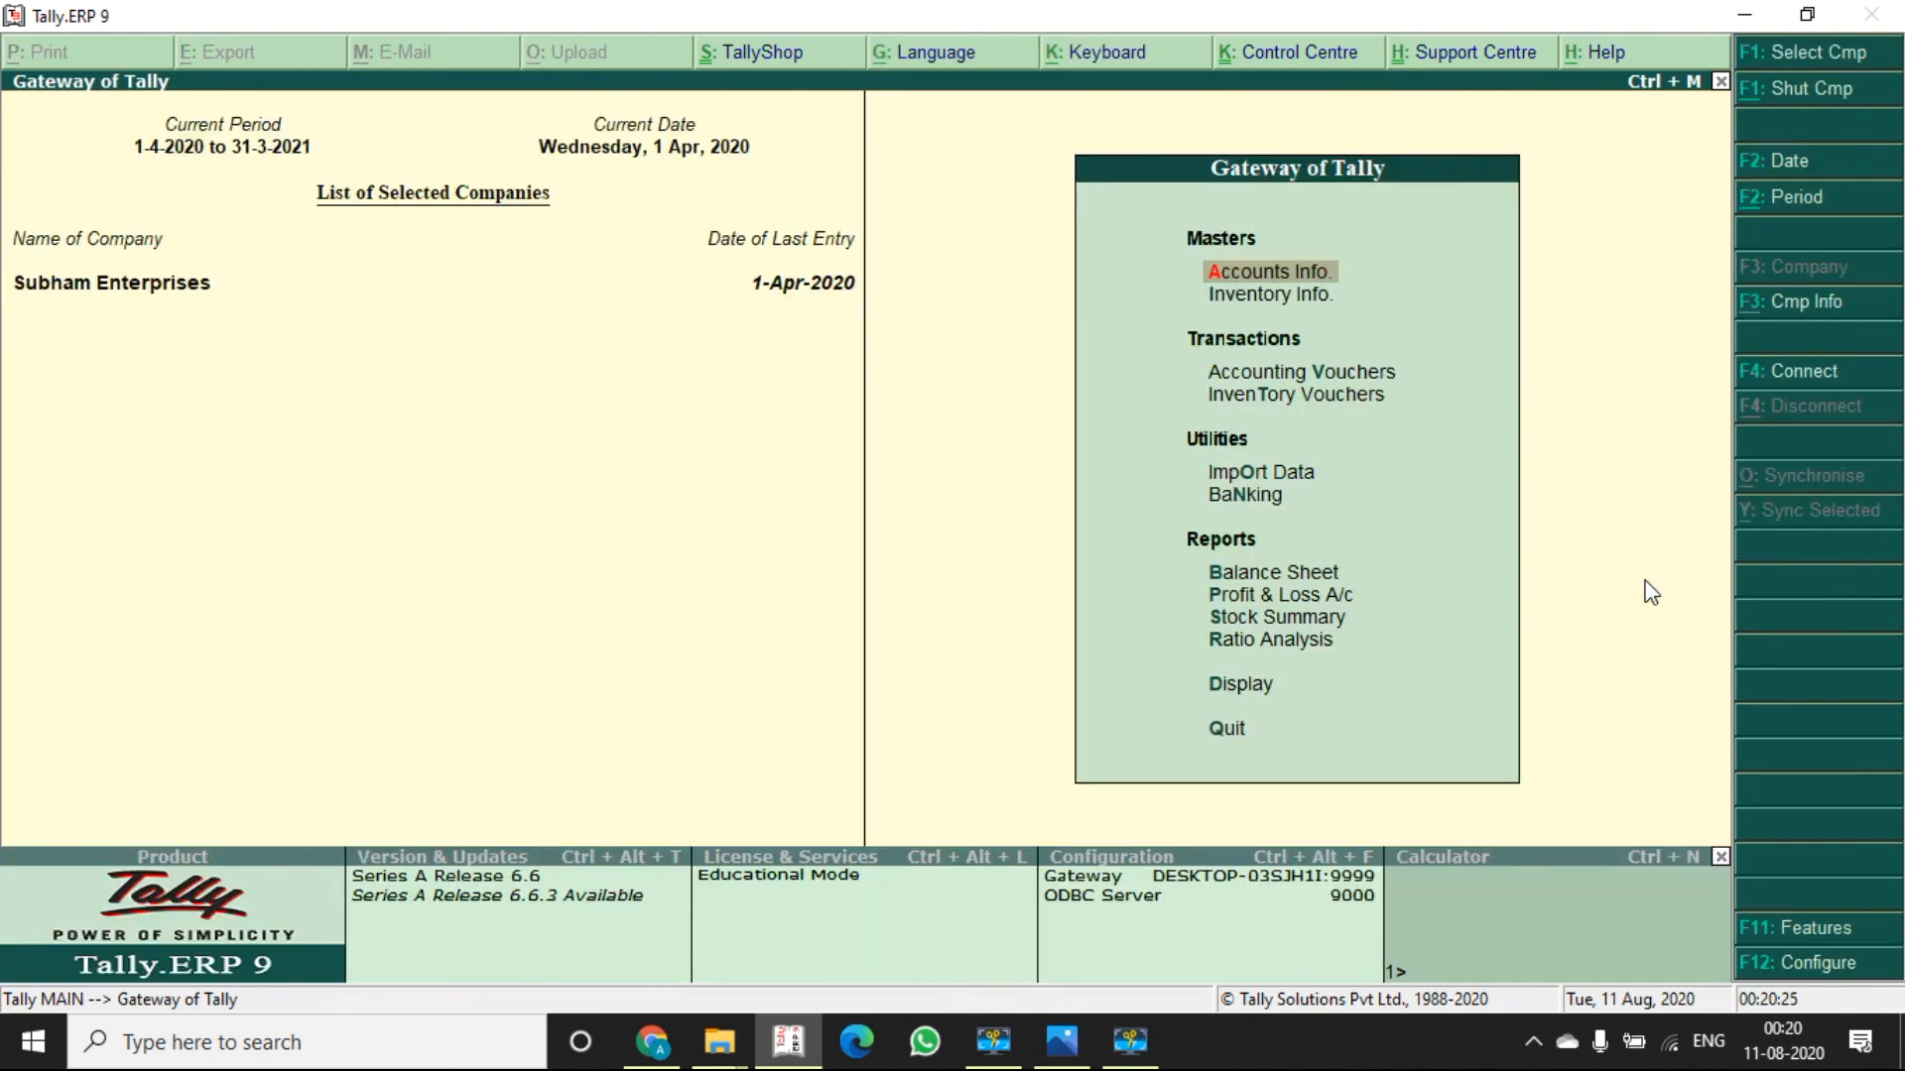
- Check the Balance Sheet of Subham Enterprises and open its Profit & Loss A/c
key(b)
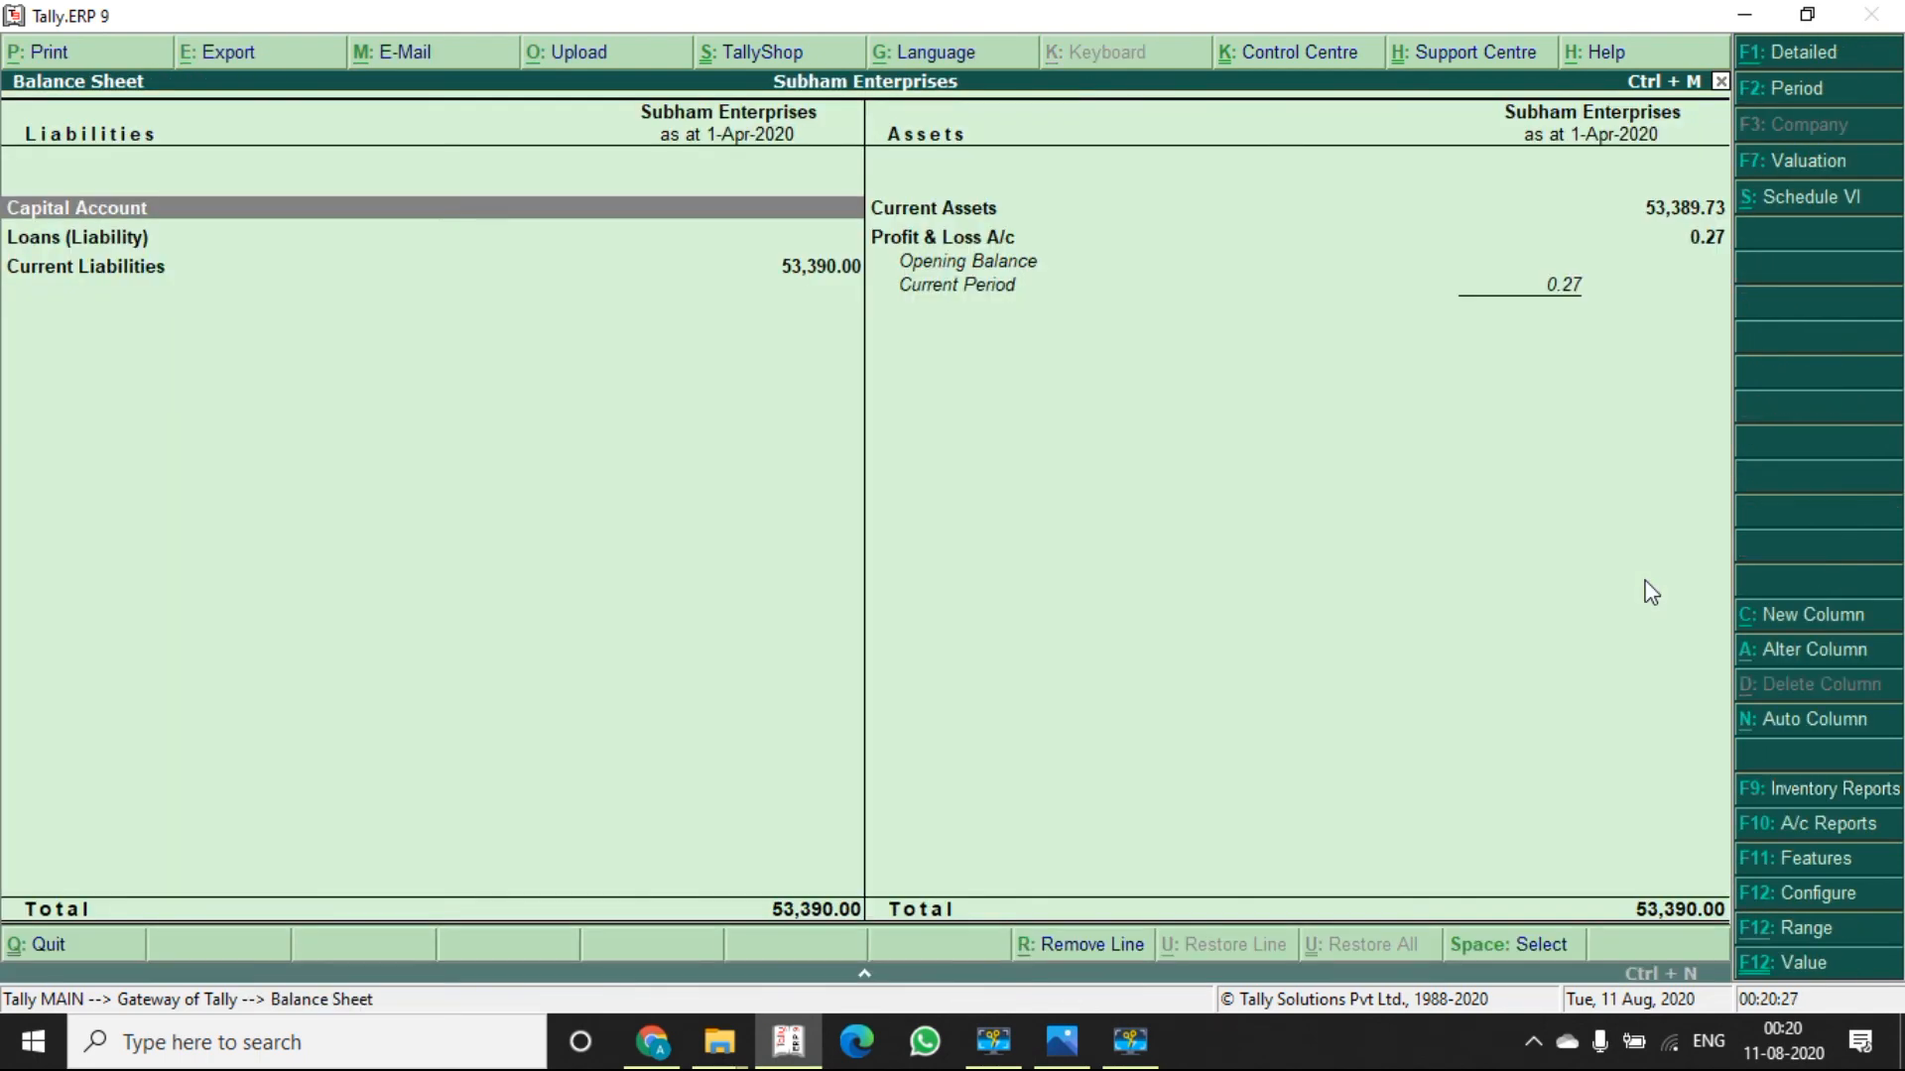
key(Right)
key(Left)
key(Escape)
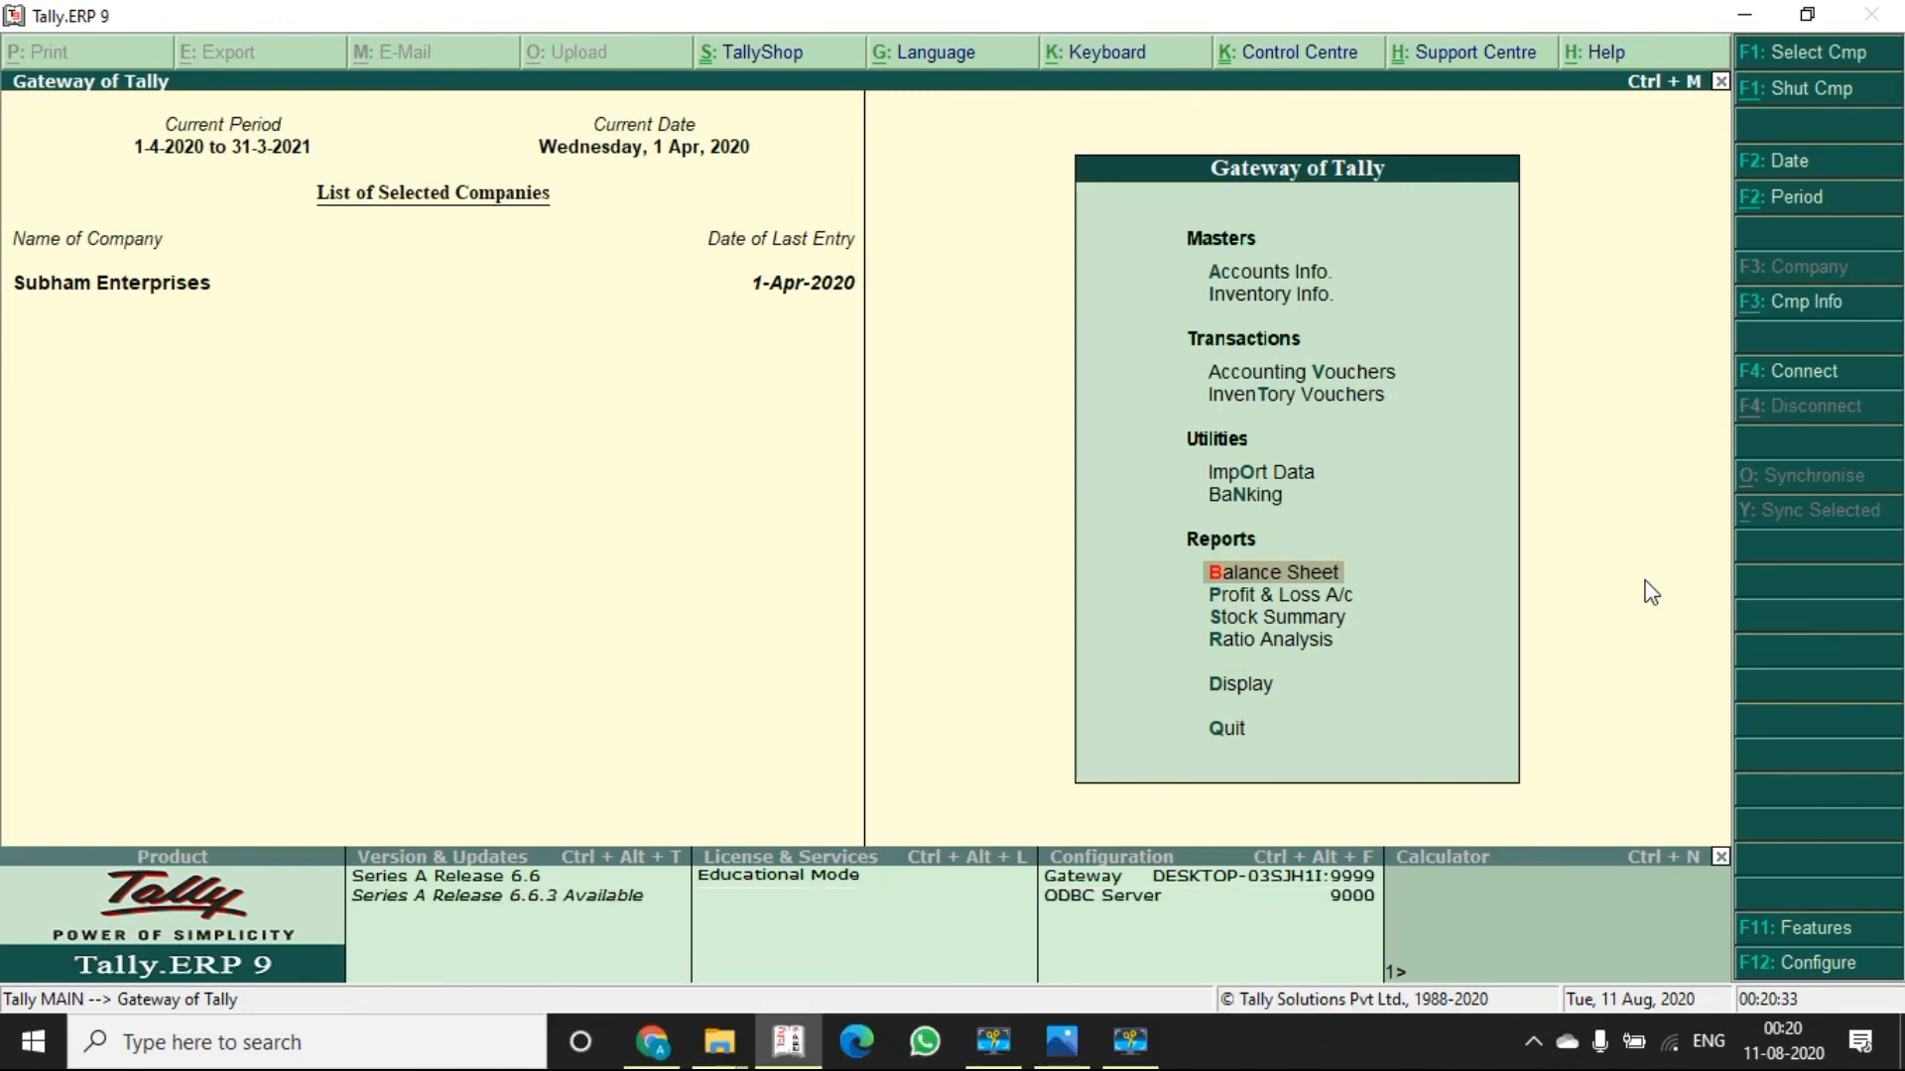
key(Down)
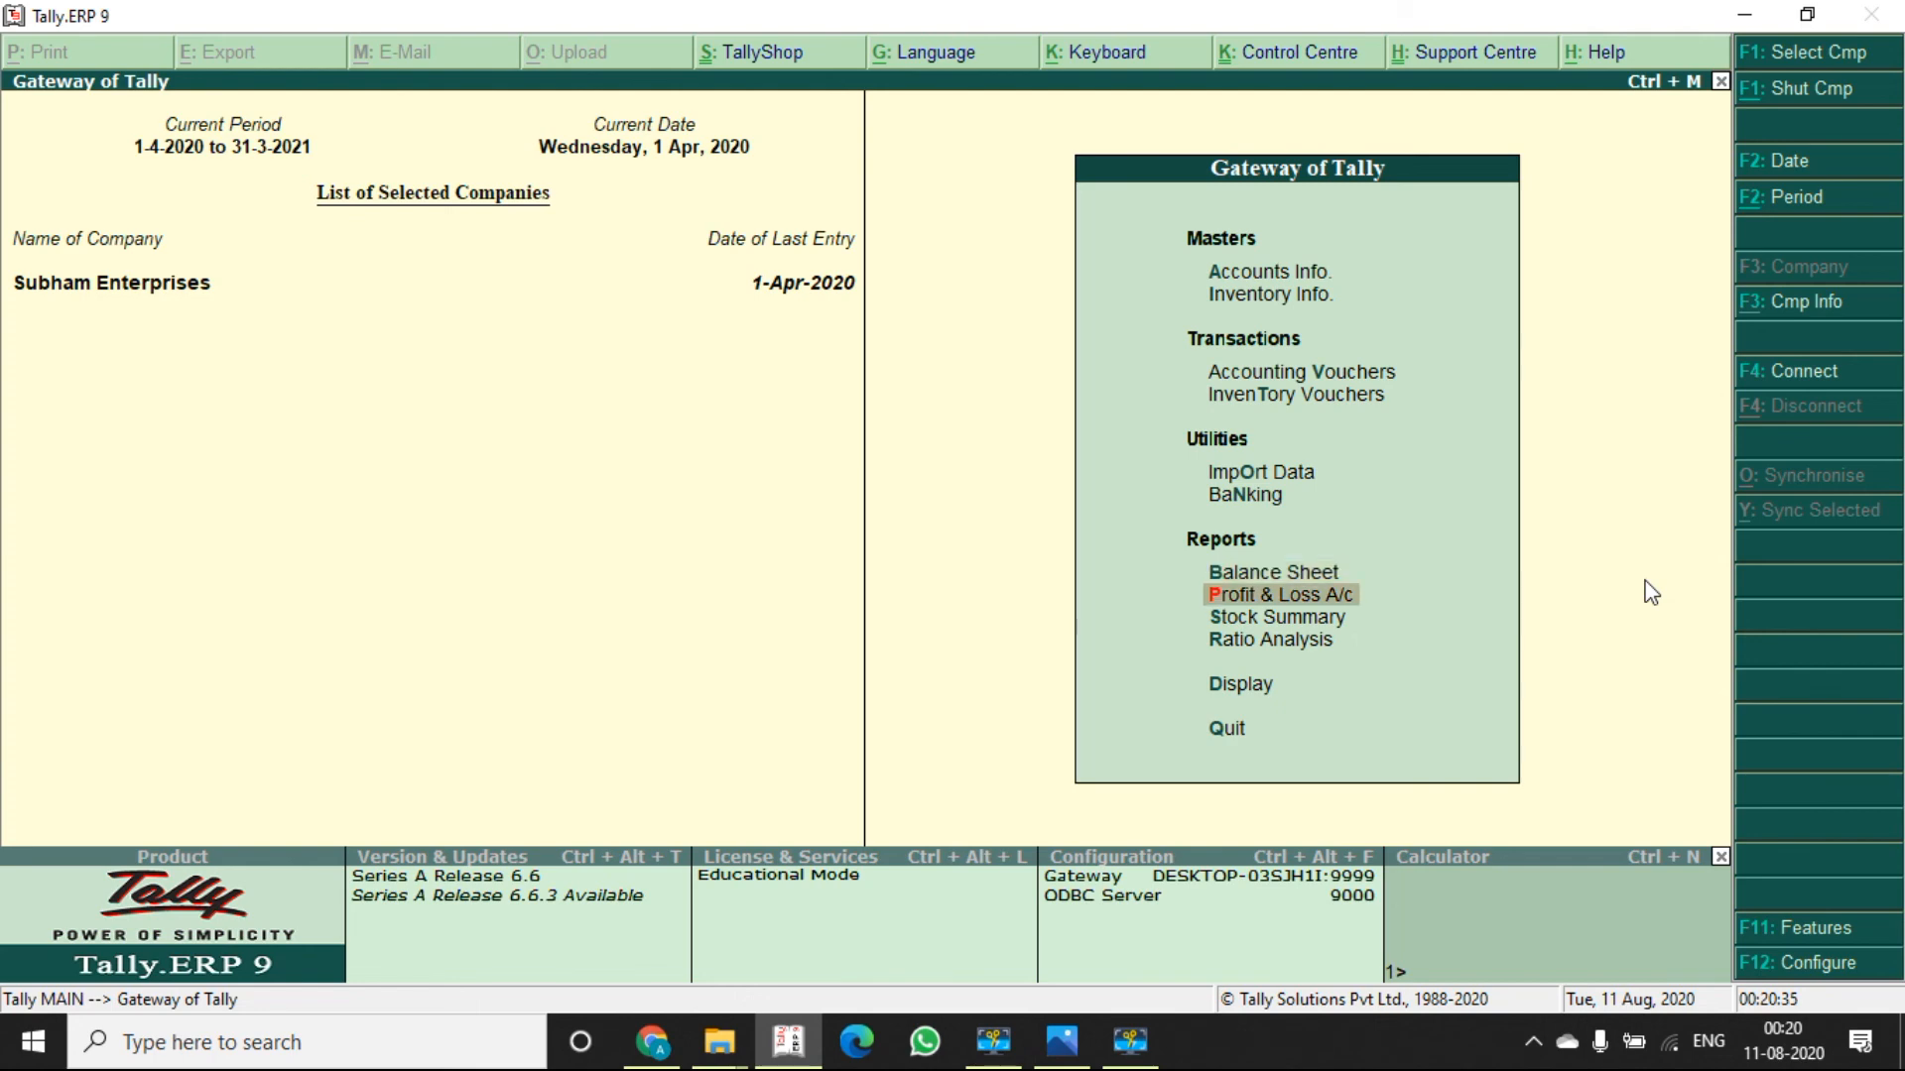
key(Return)
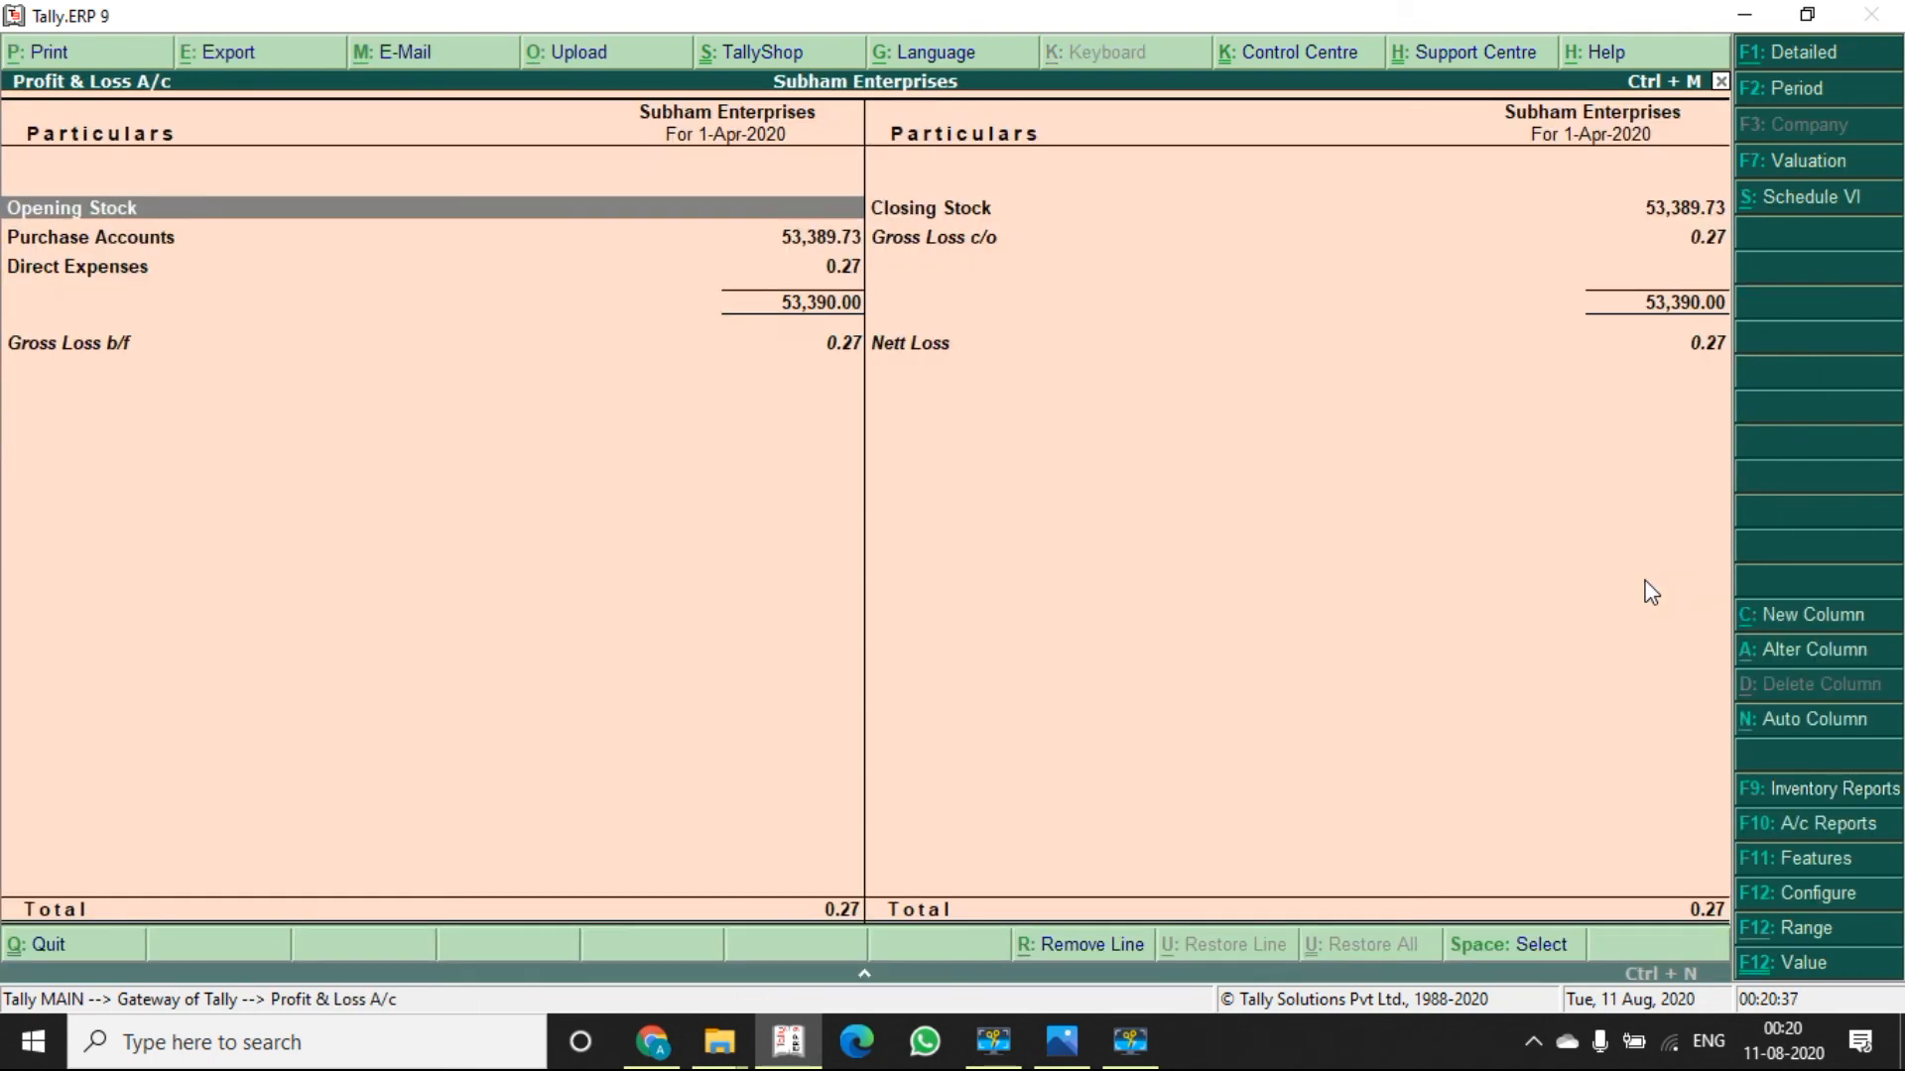
- Drill down from Purchase Accounts through the PURCHASES ledger and open the PSA INFOTECH purchase voucher
key(Down)
key(Return)
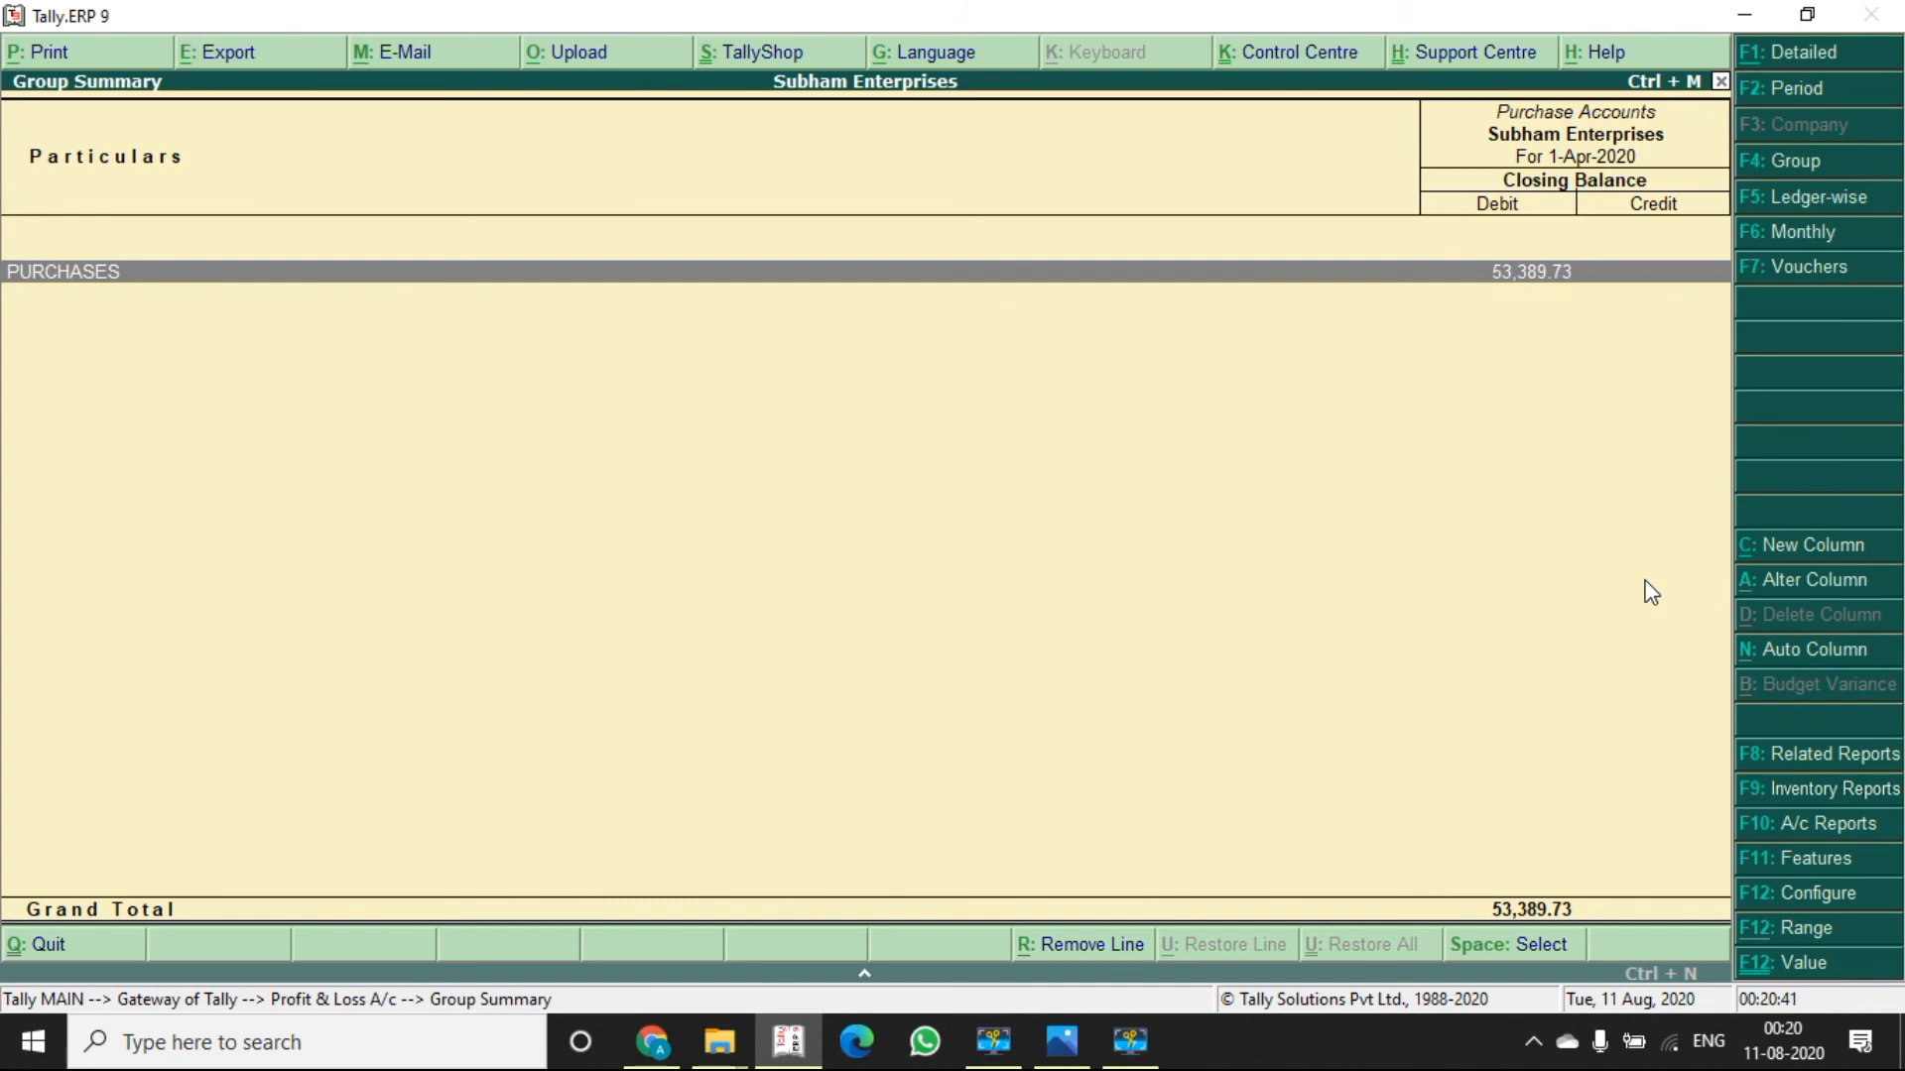
key(Return)
key(Return)
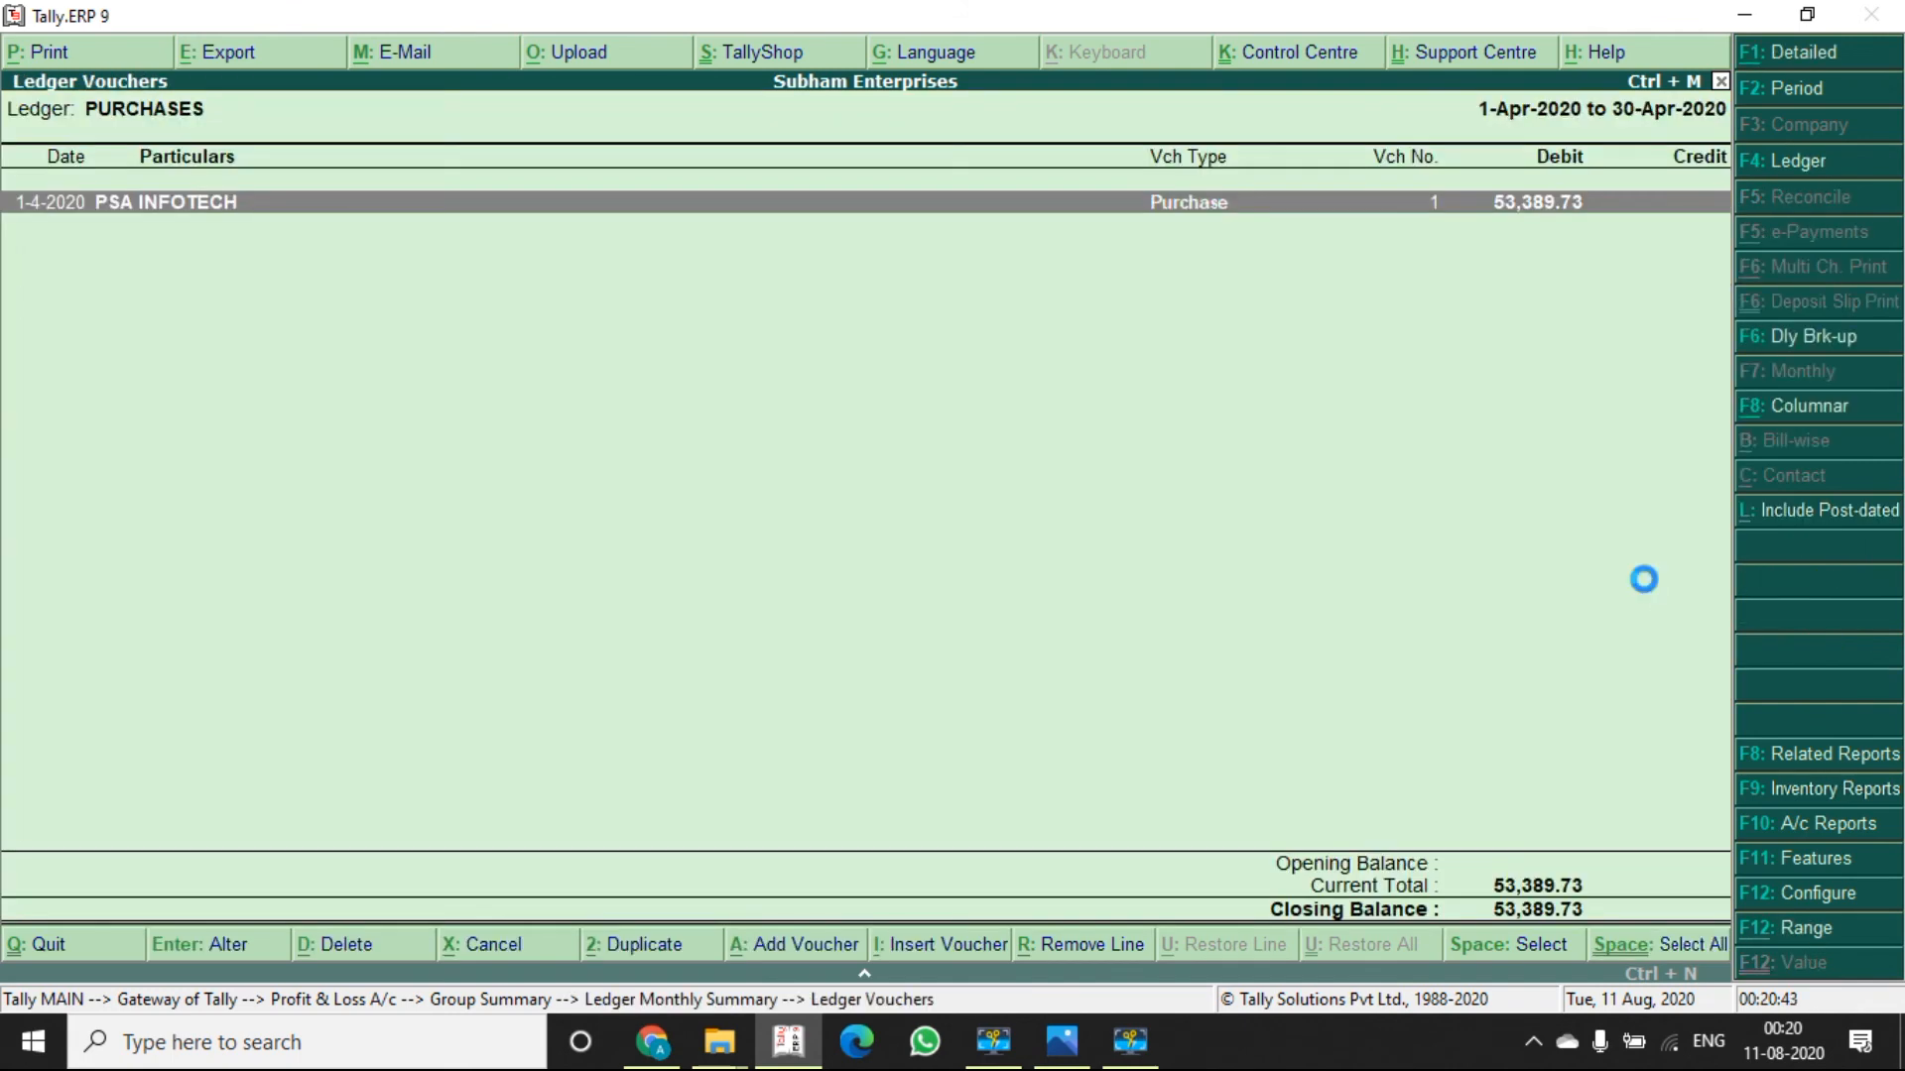
key(Return)
- Quit the purchase voucher without altering it and close the reports back to the Gateway of Tally
key(Escape)
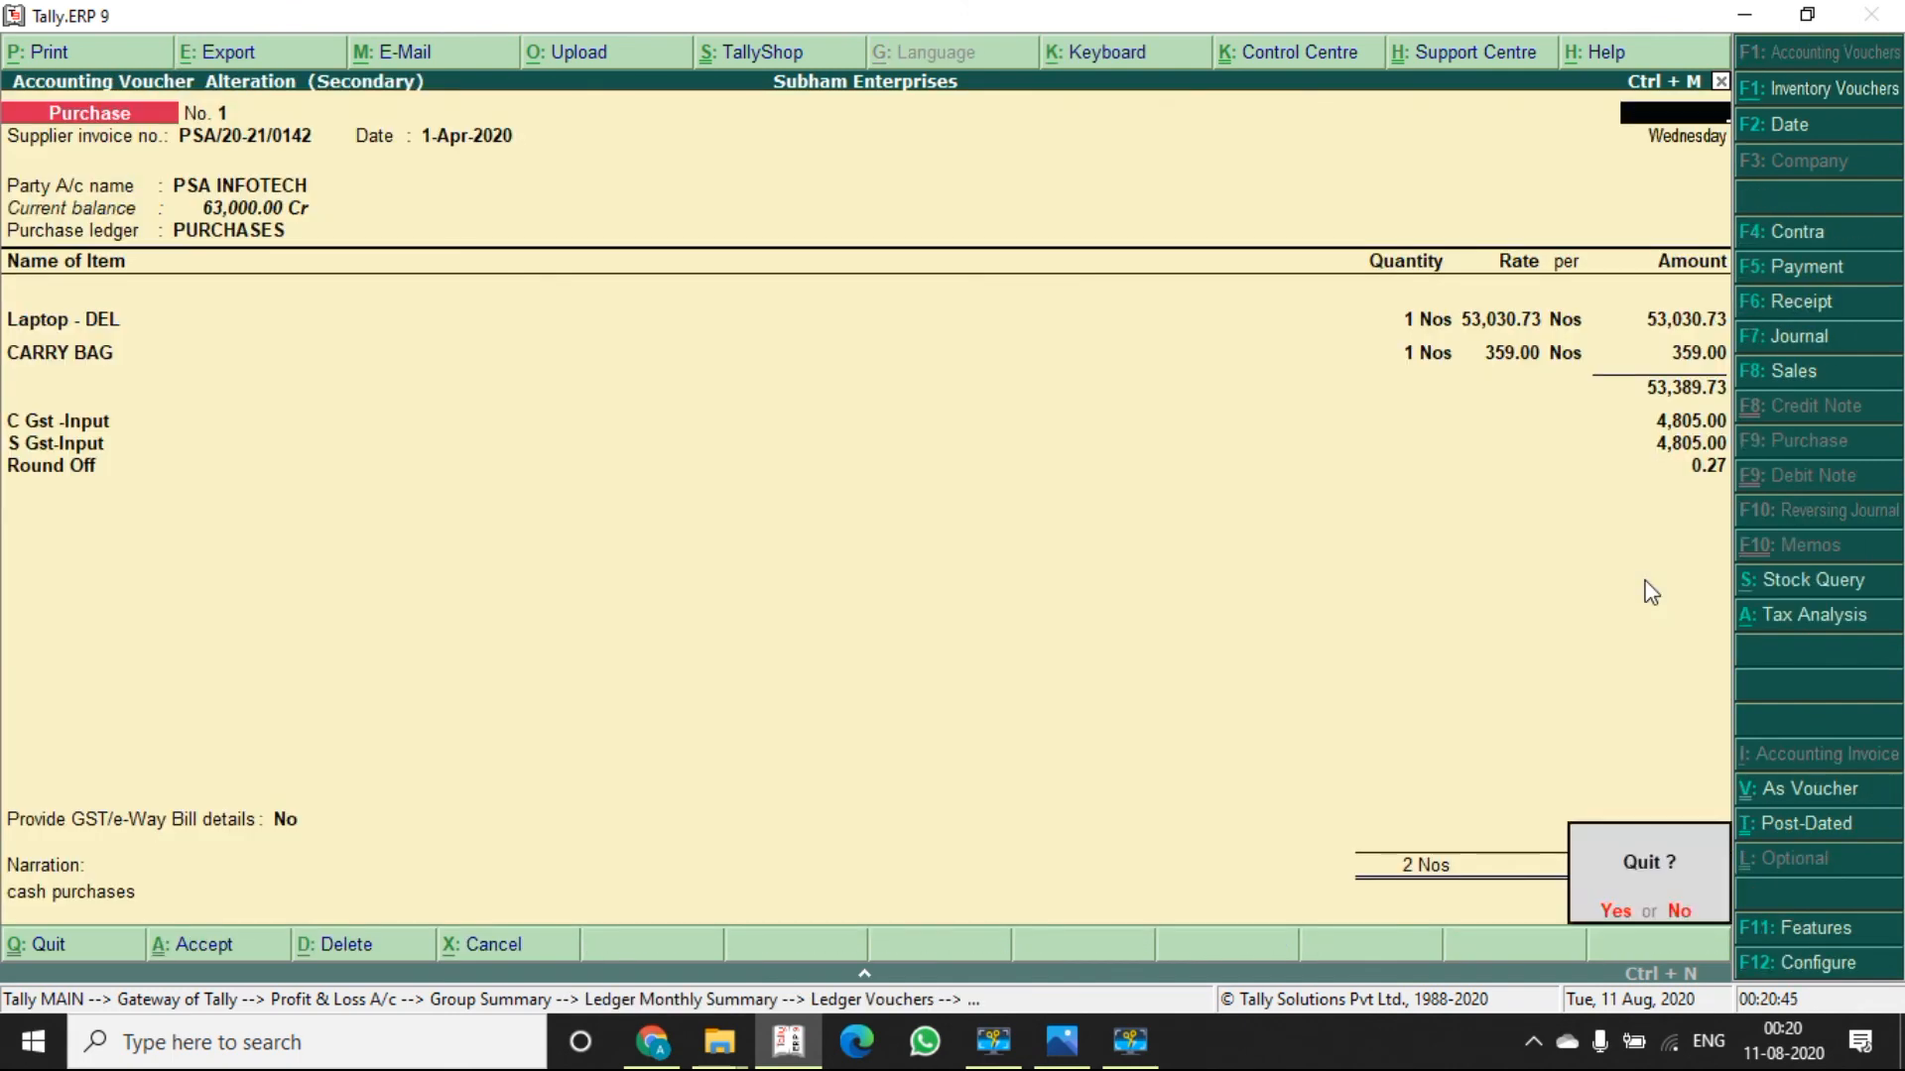
key(Return)
key(Escape)
key(Escape)
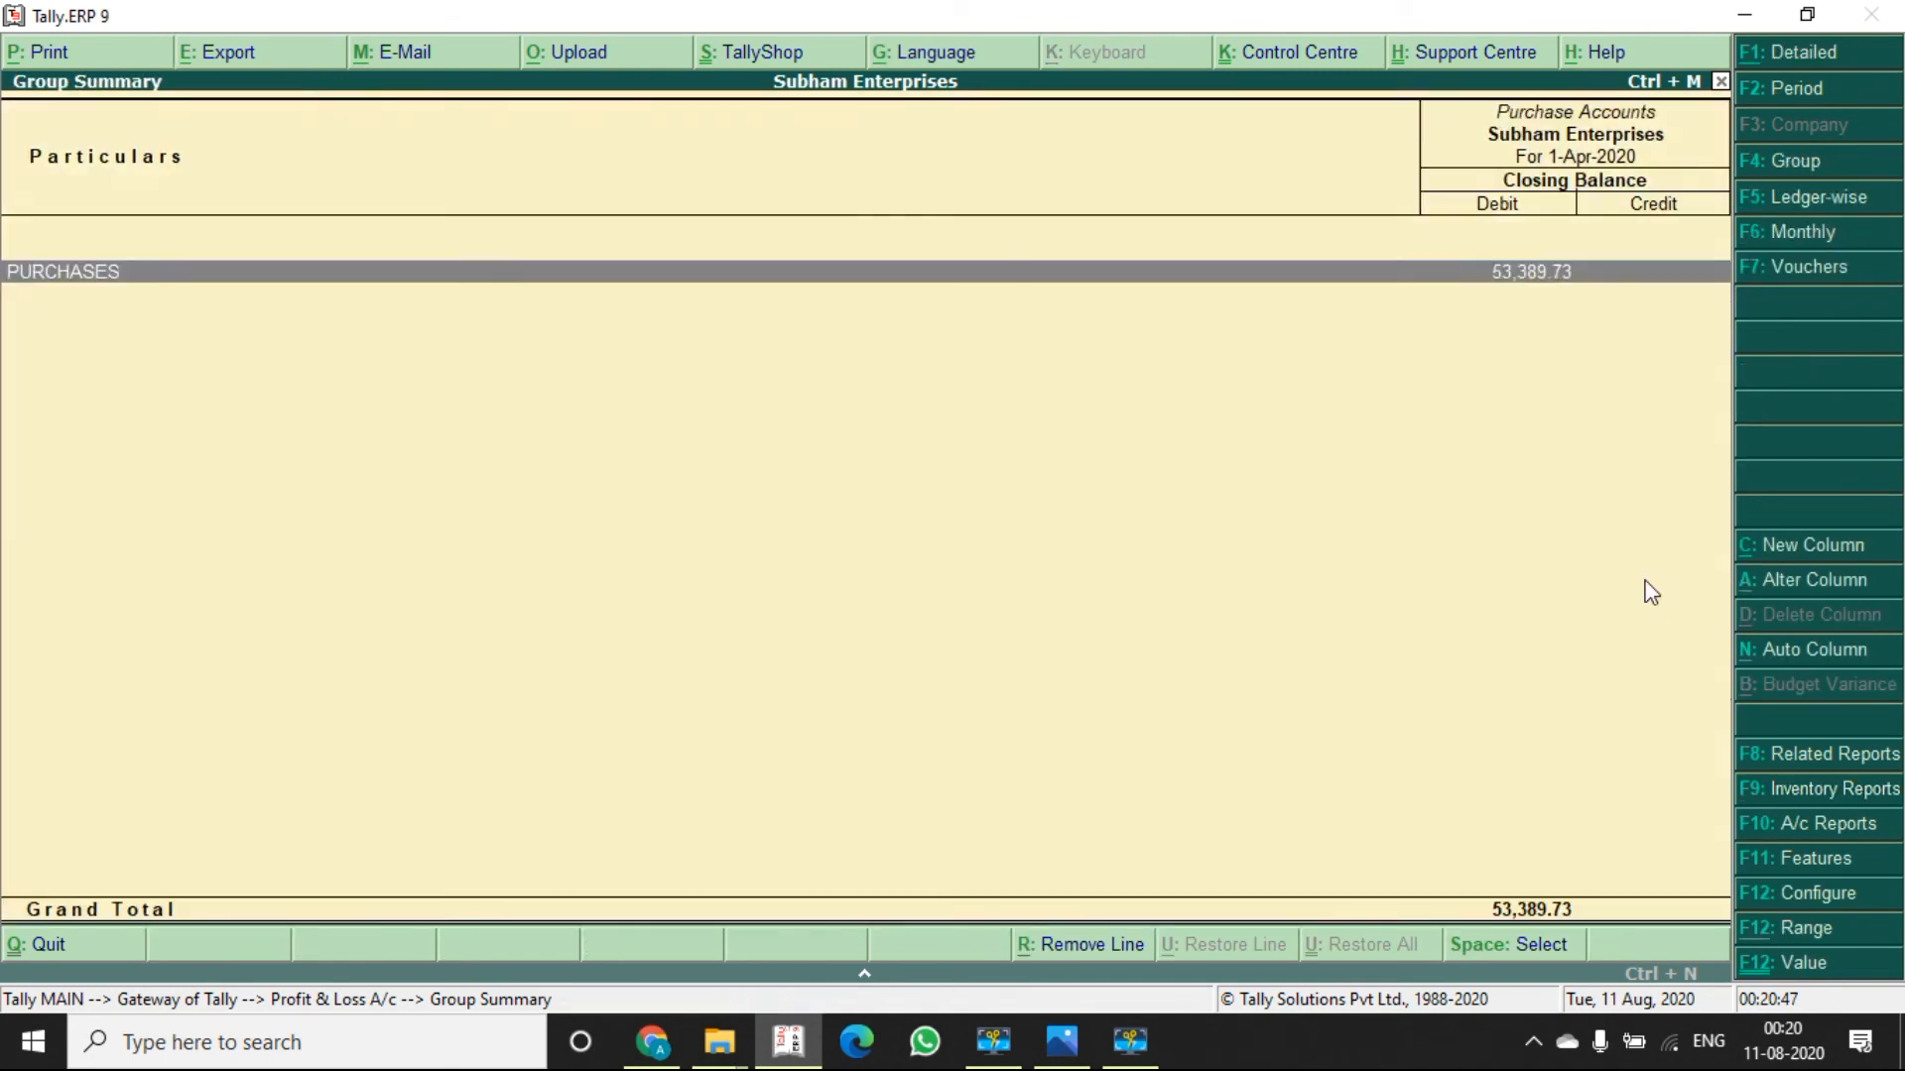
key(Escape)
key(Escape)
key(Escape)
key(Escape)
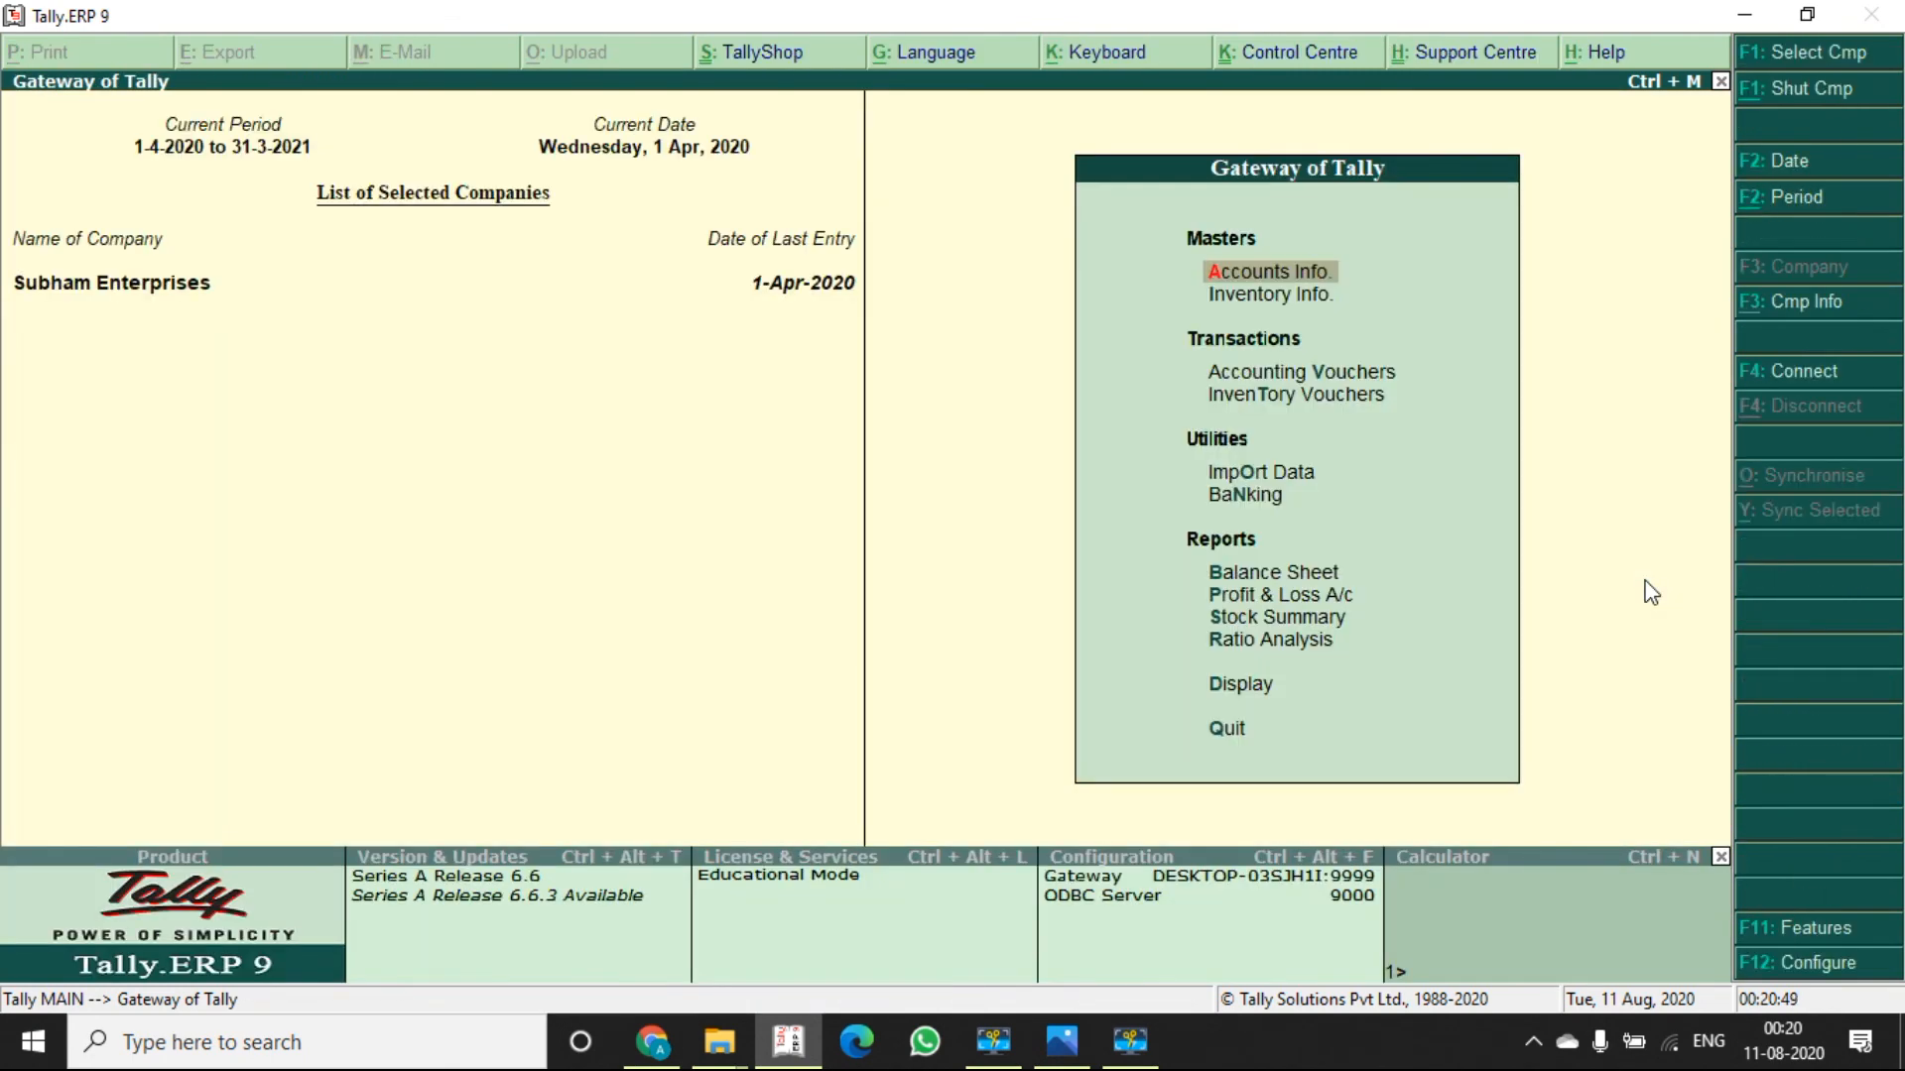
- View the Balance Sheet of Subham Enterprises again and close it
key(Down)
key(Down)
key(Down)
key(Down)
key(Down)
key(Down)
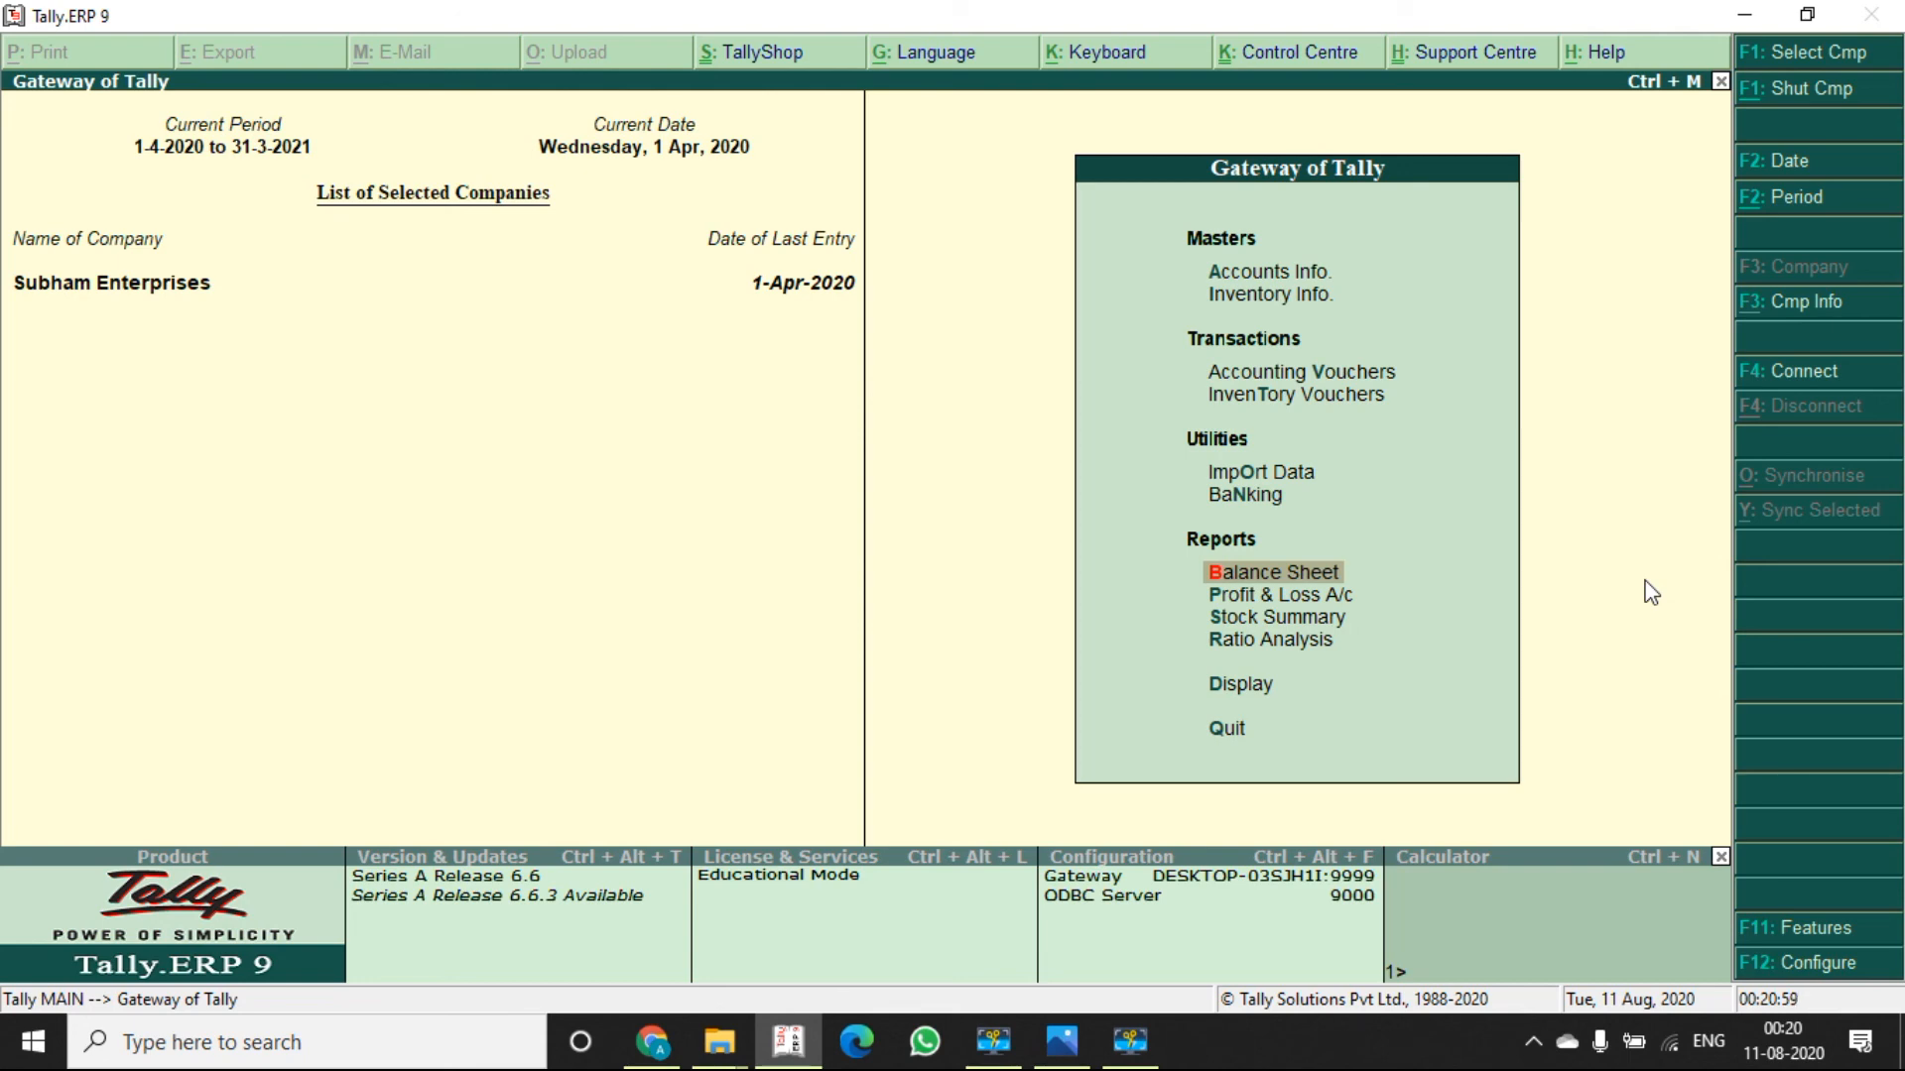
key(Return)
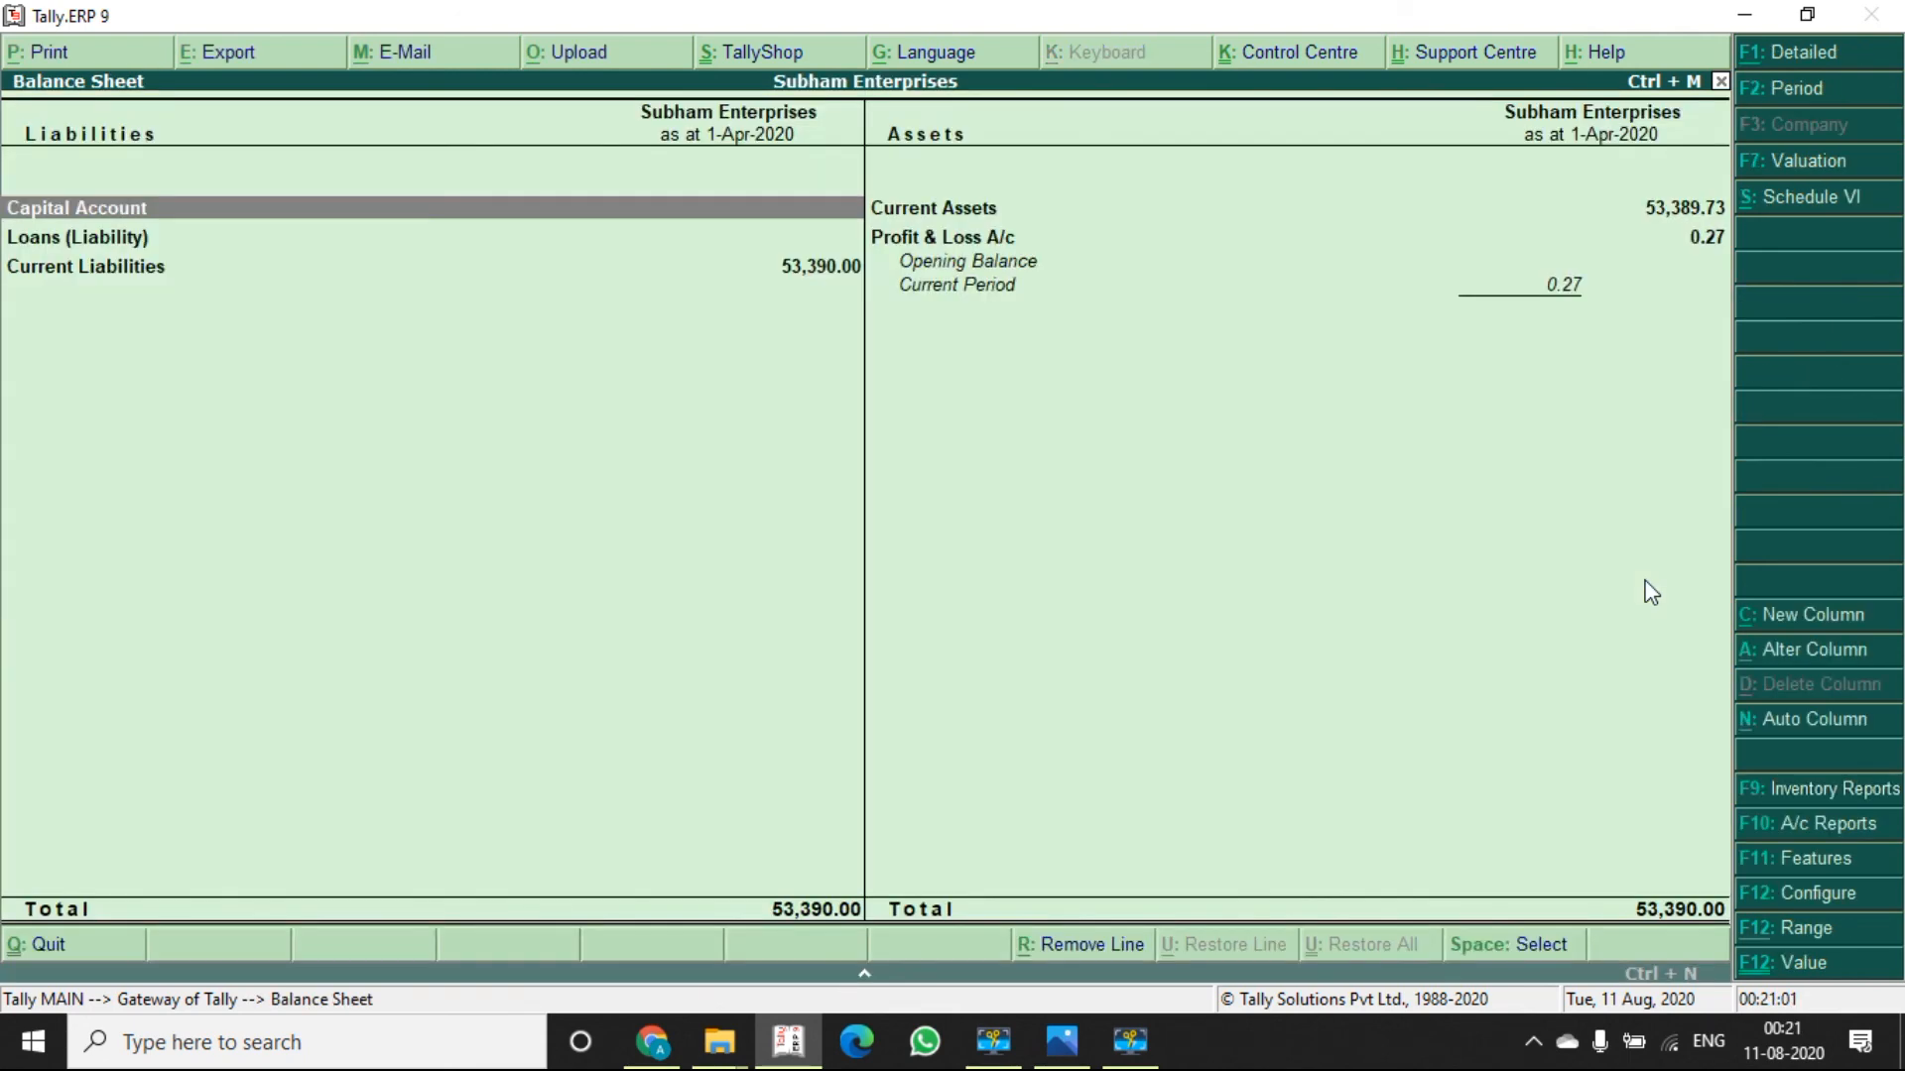
key(Escape)
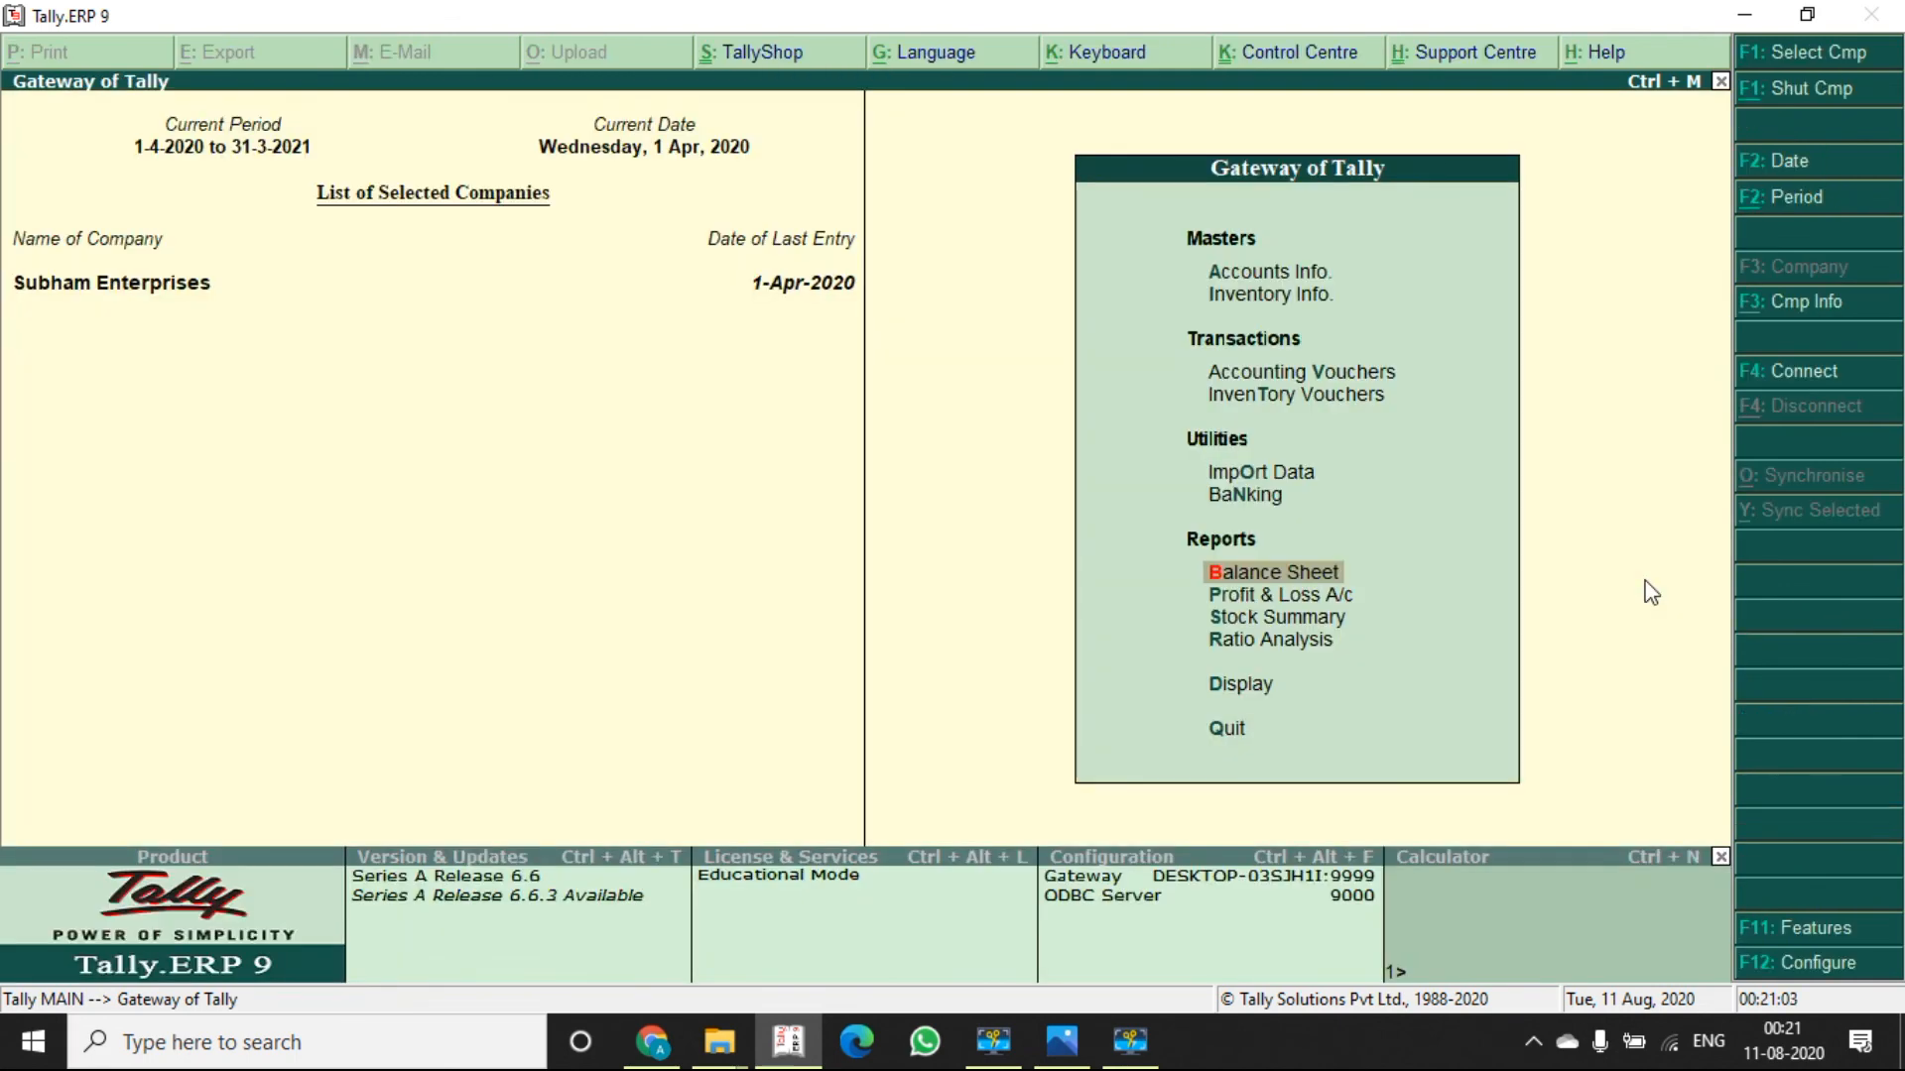
key(a)
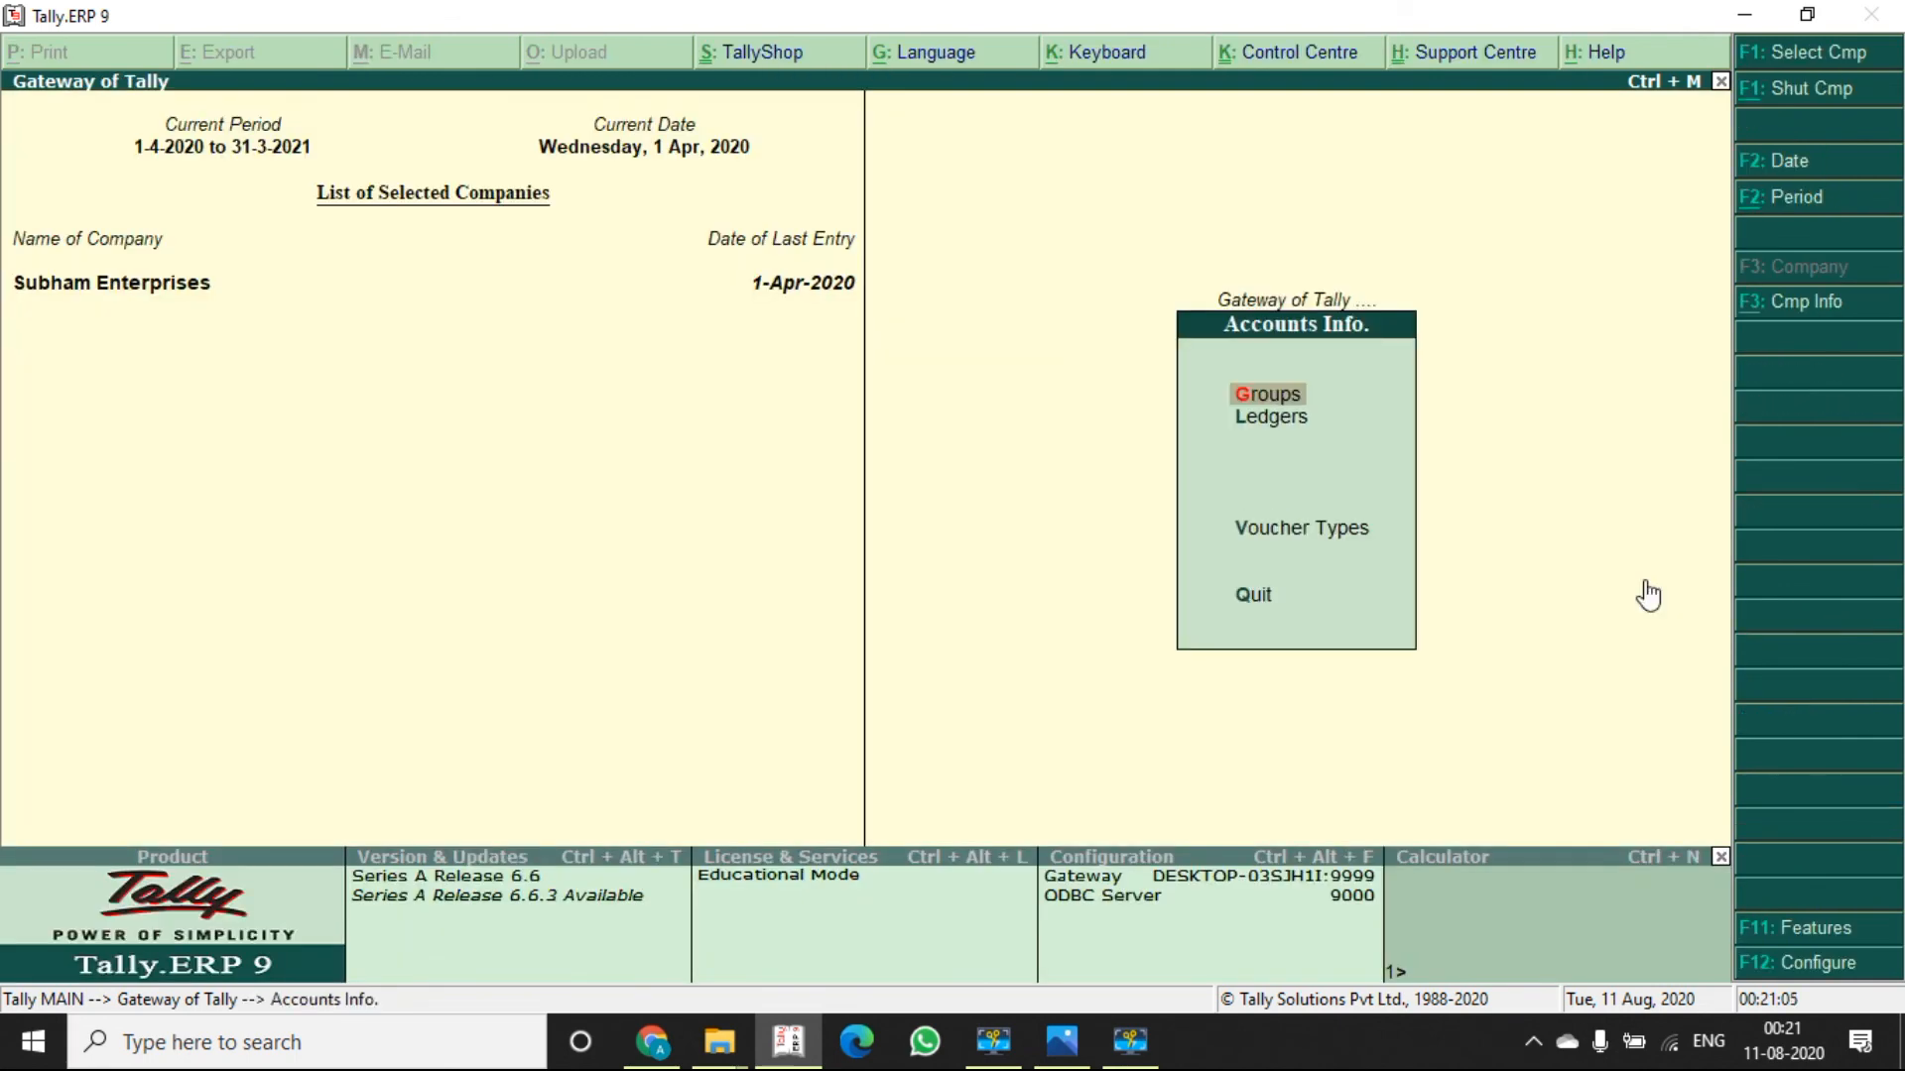
key(l)
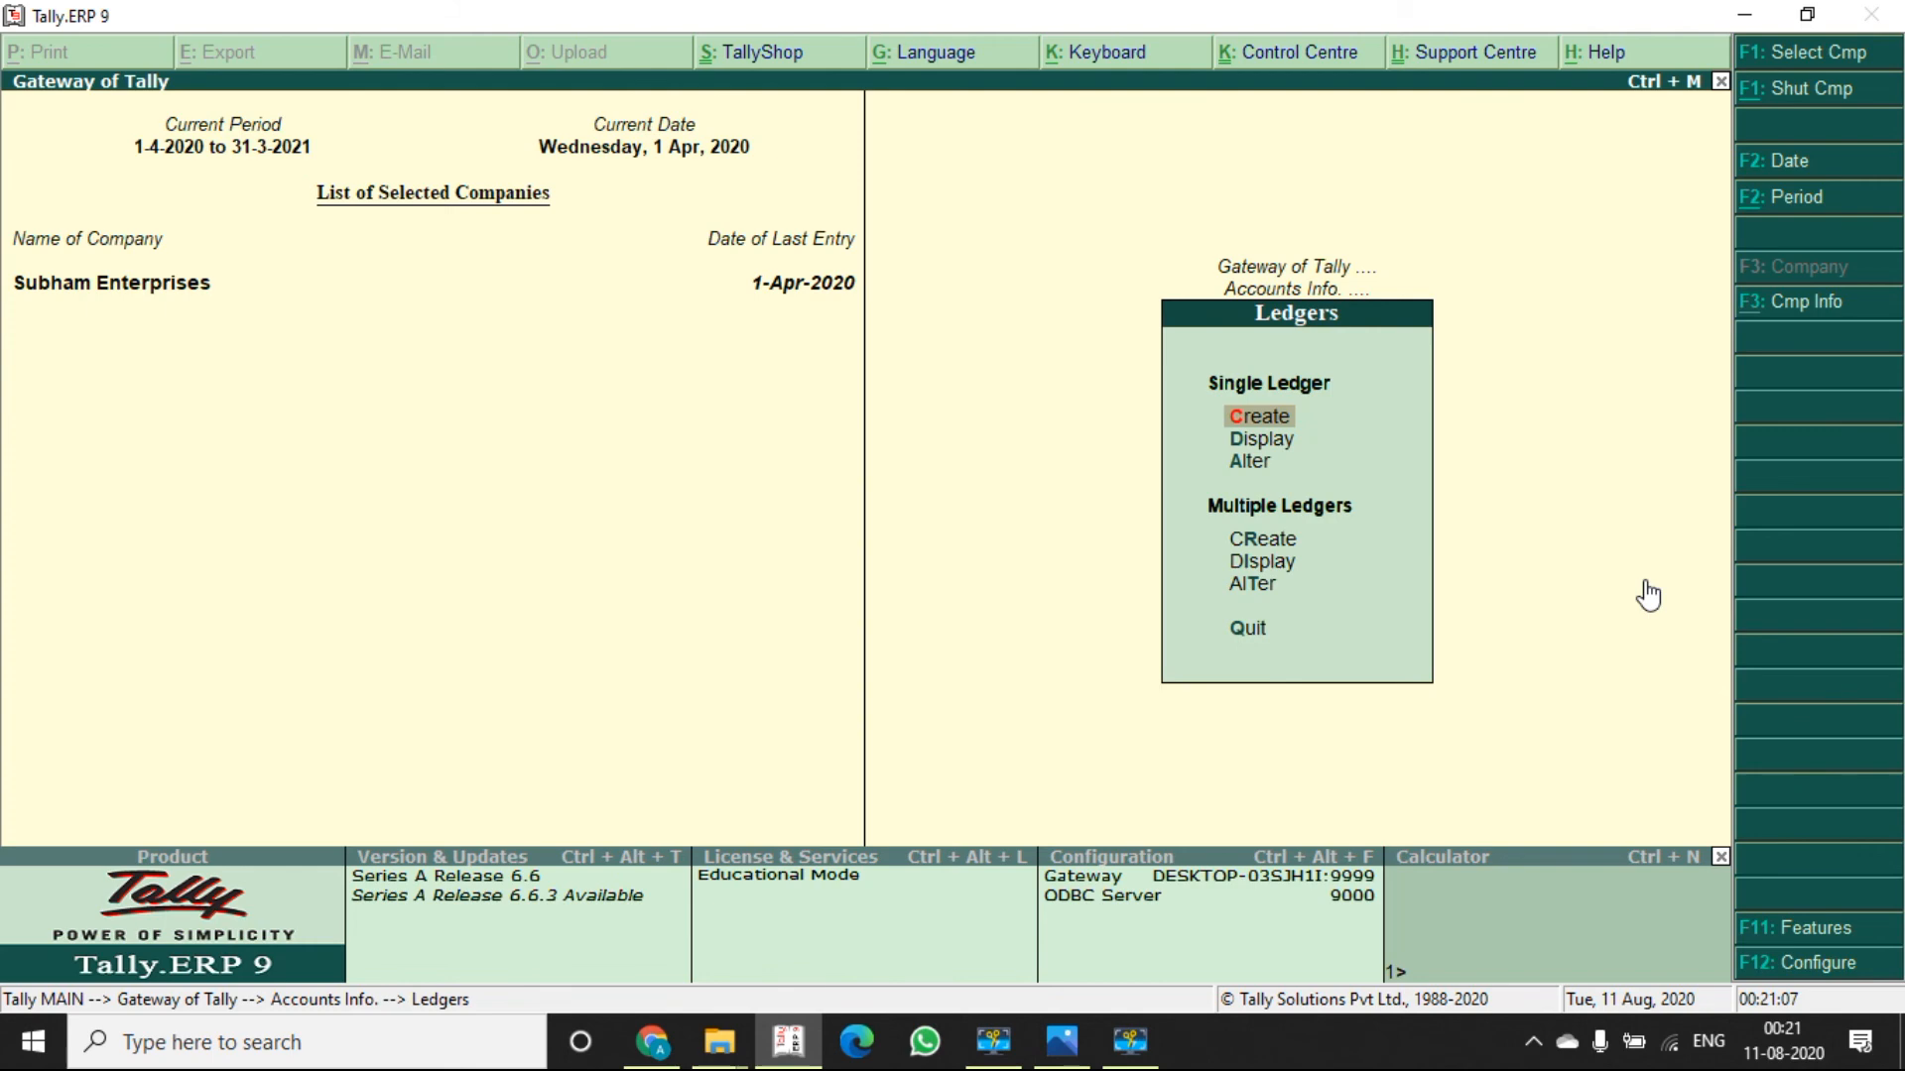
key(Escape)
key(Escape)
key(Escape)
key(n)
key(d)
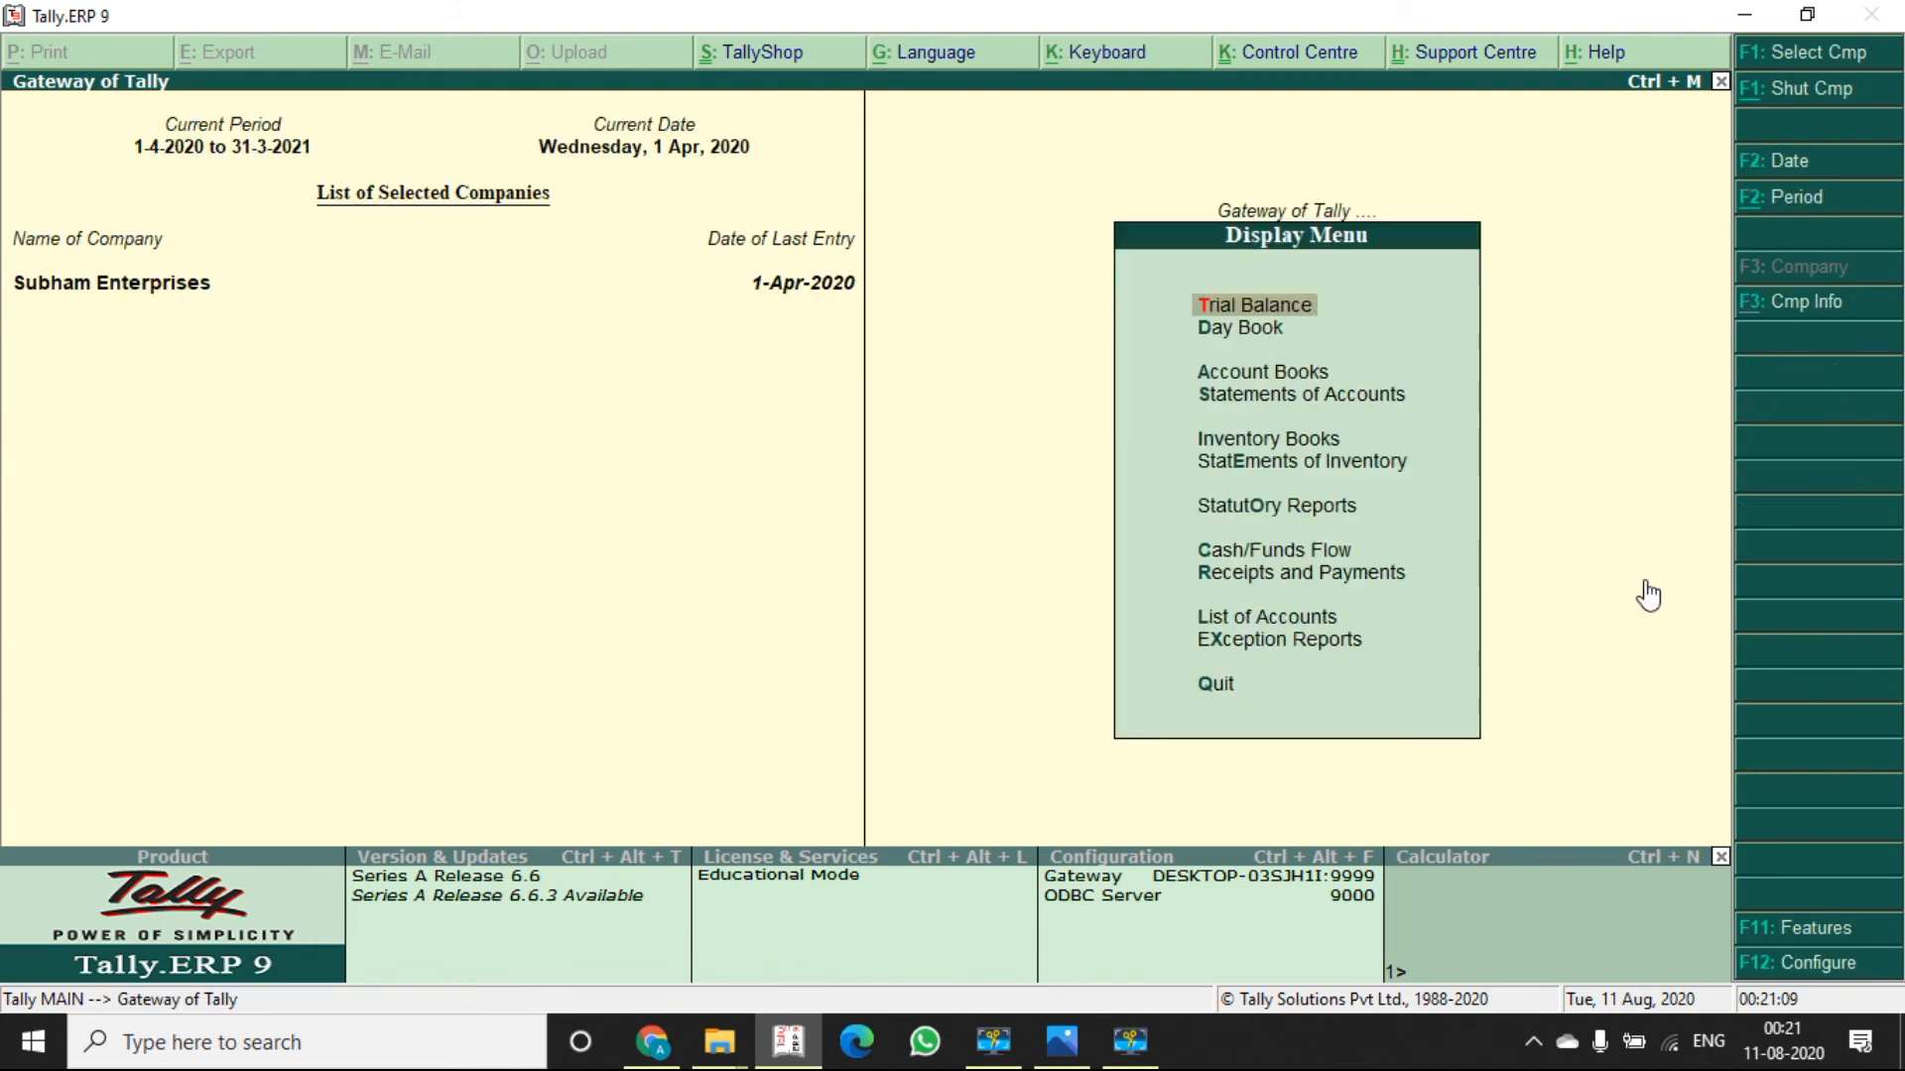
key(a)
key(l)
key(Escape)
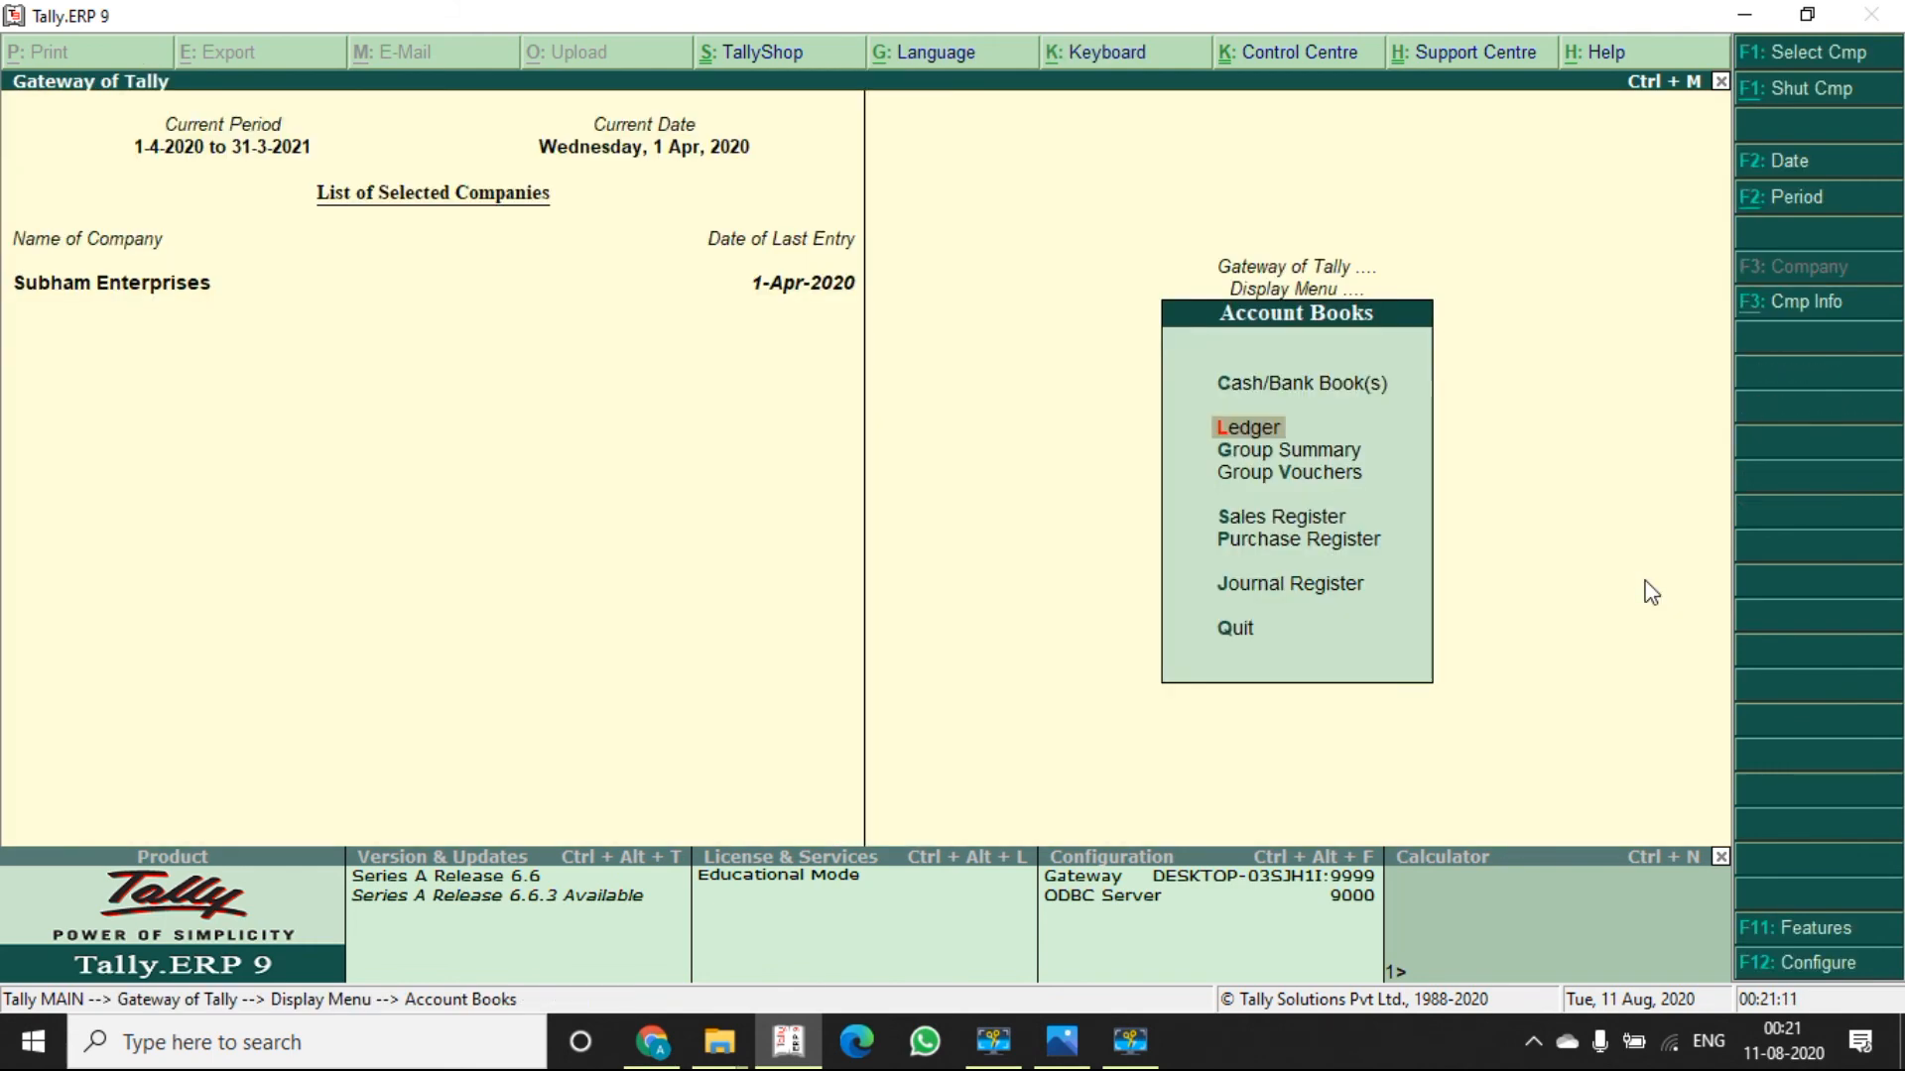
key(Escape)
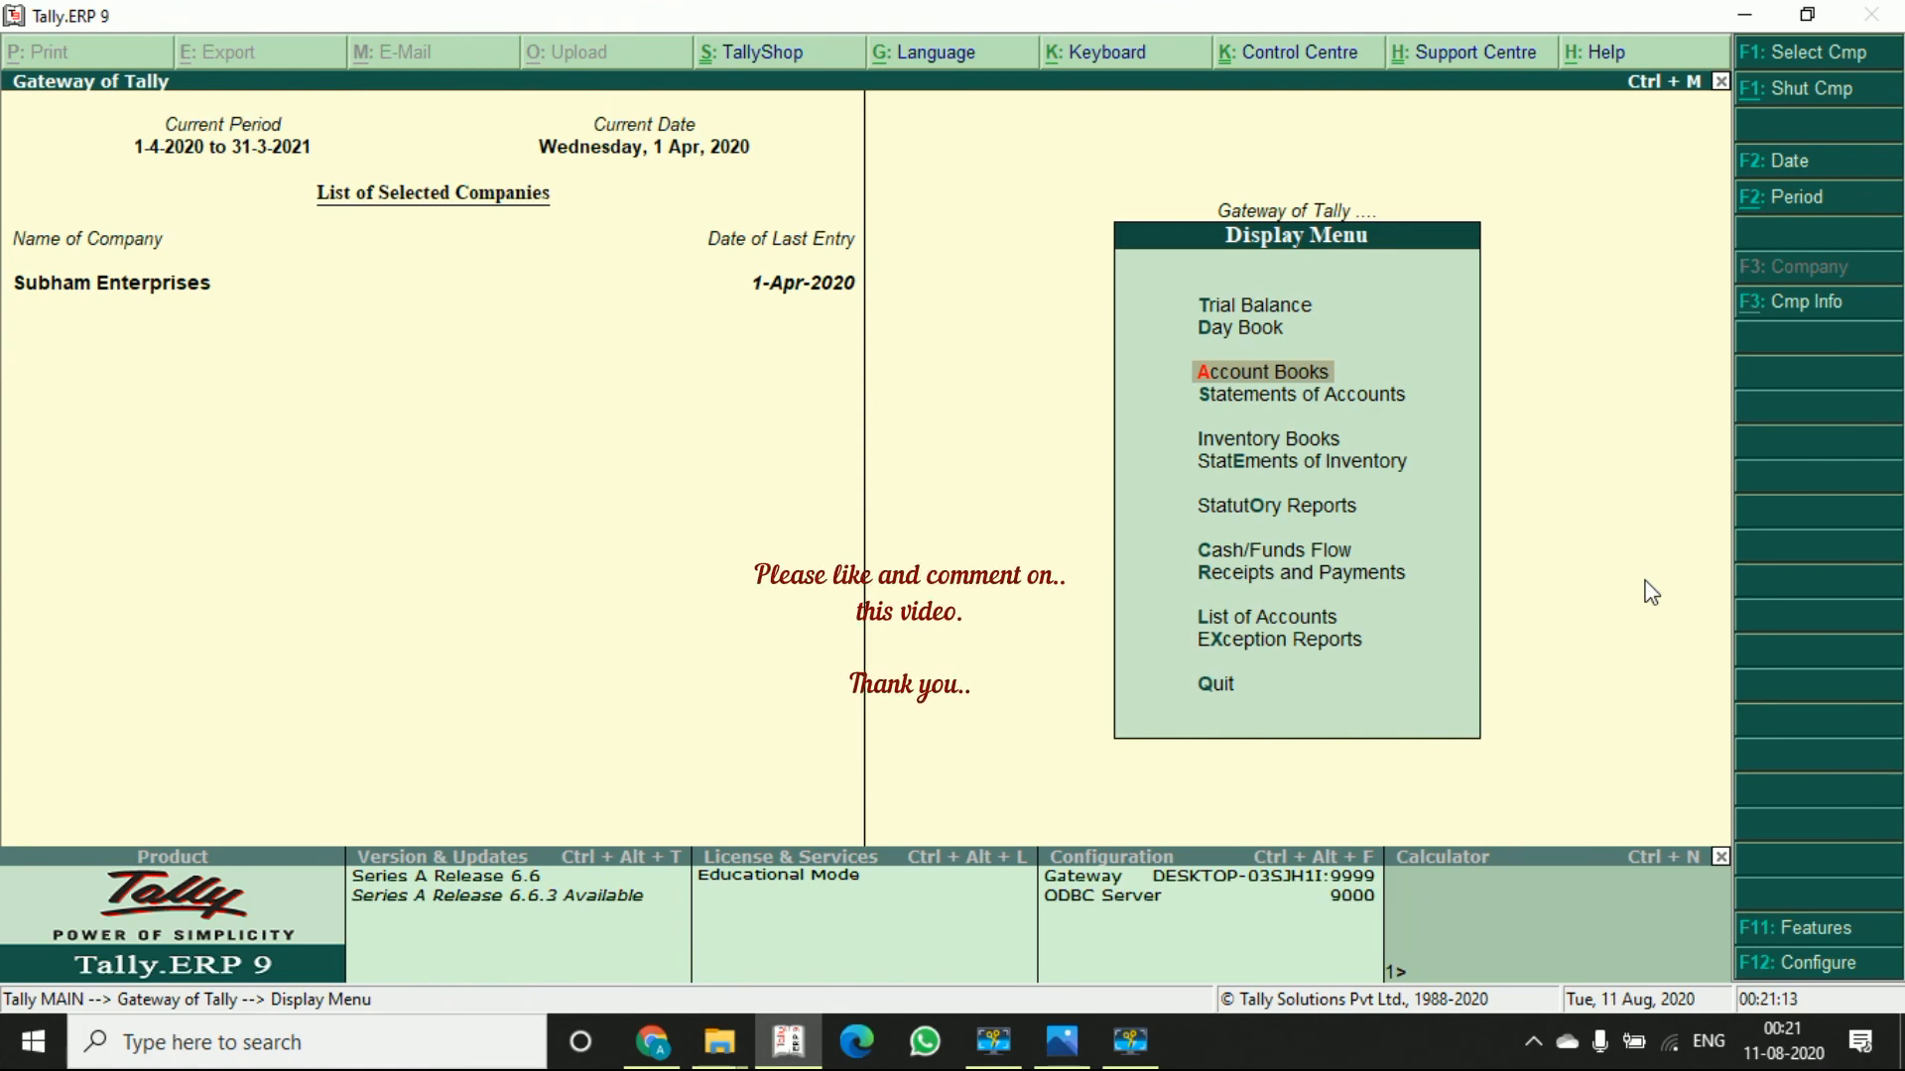
key(Escape)
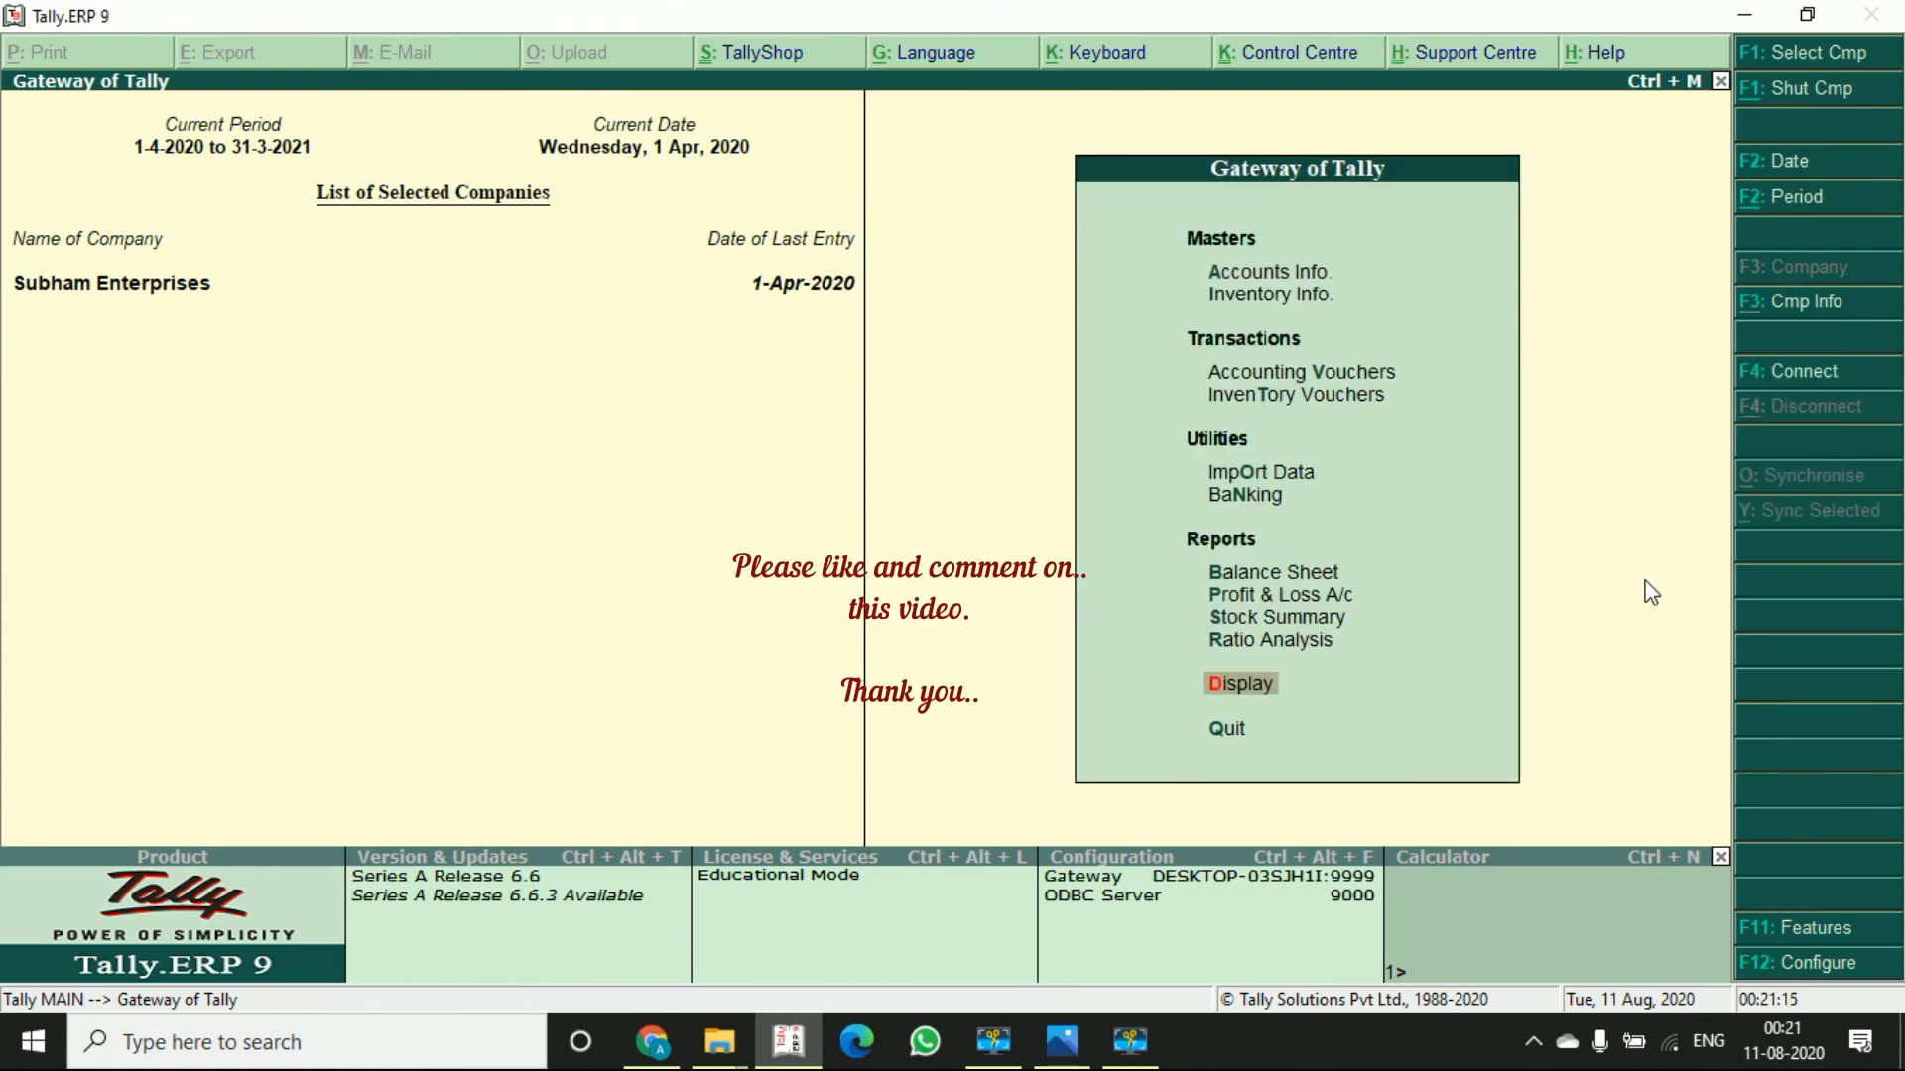
- Open the Ledger account book so that a ledger can be selected for display
key(Return)
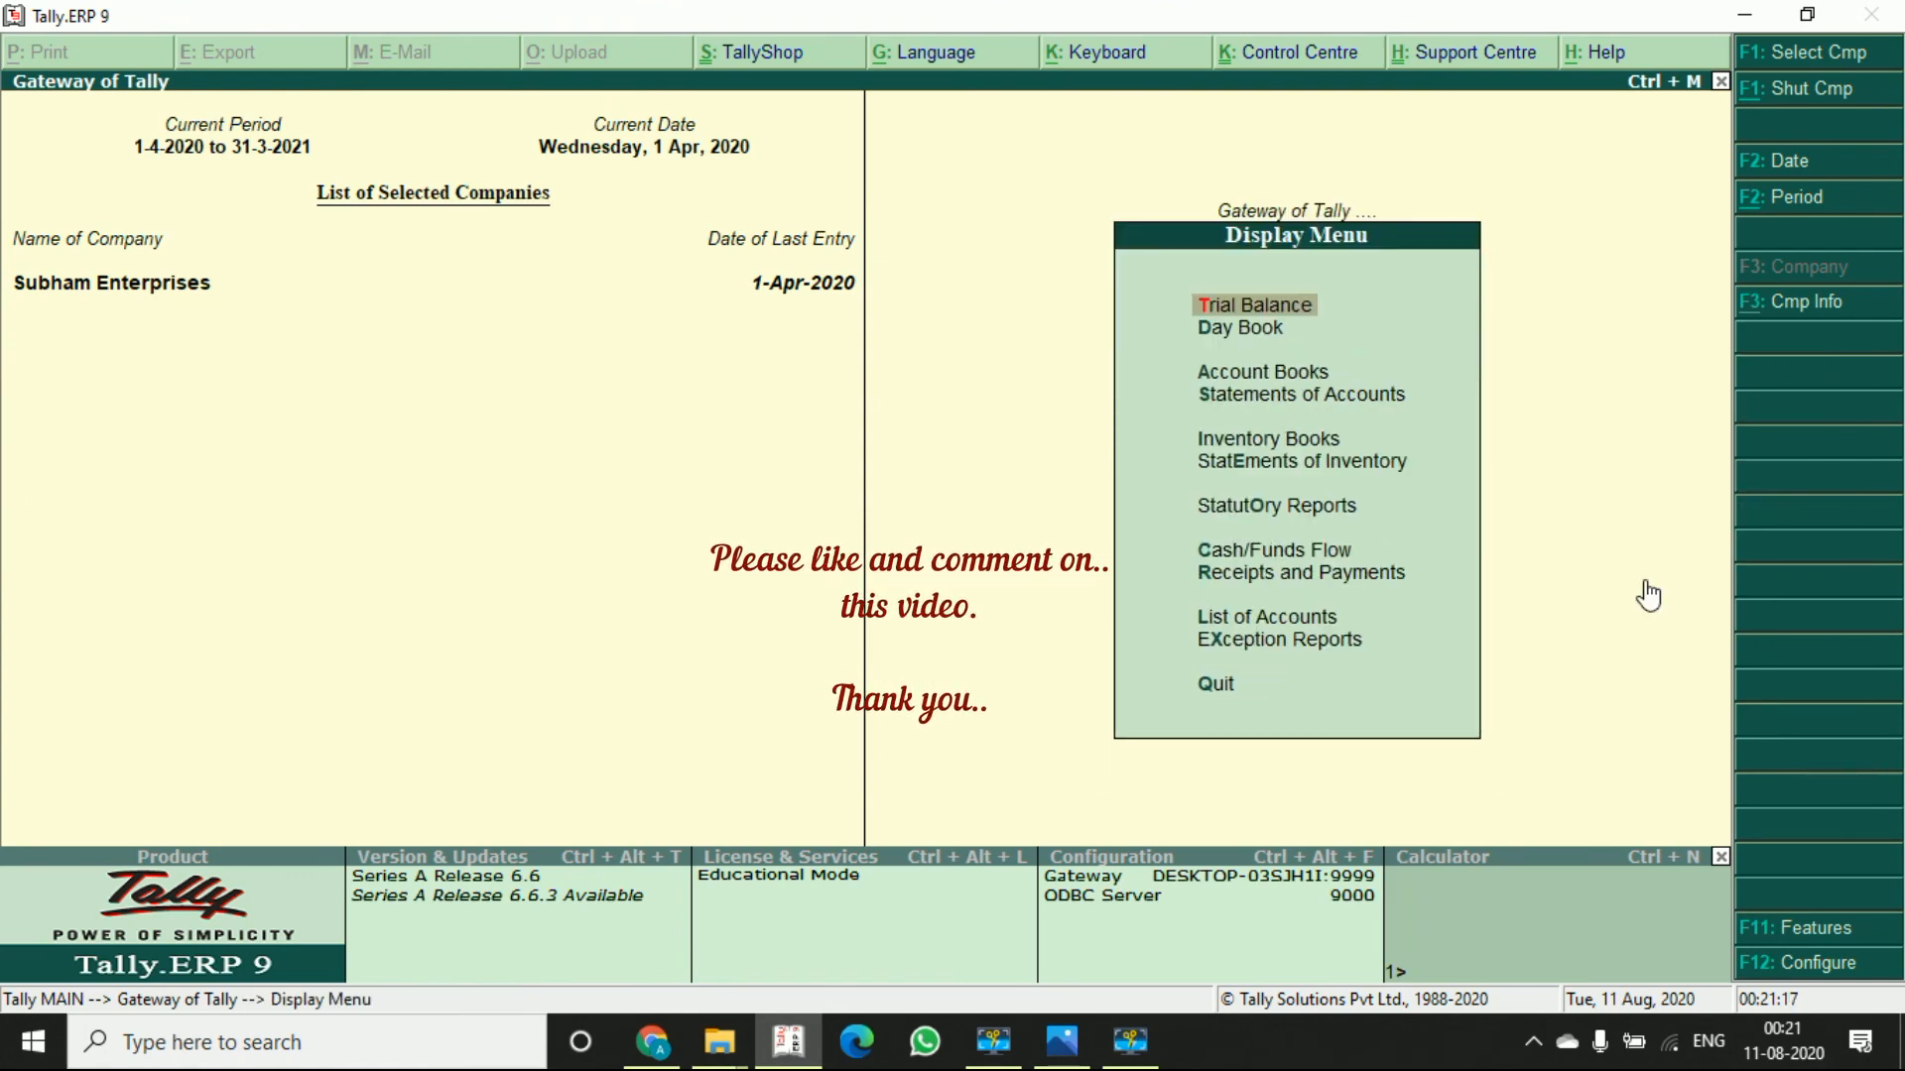
key(a)
key(Down)
key(Down)
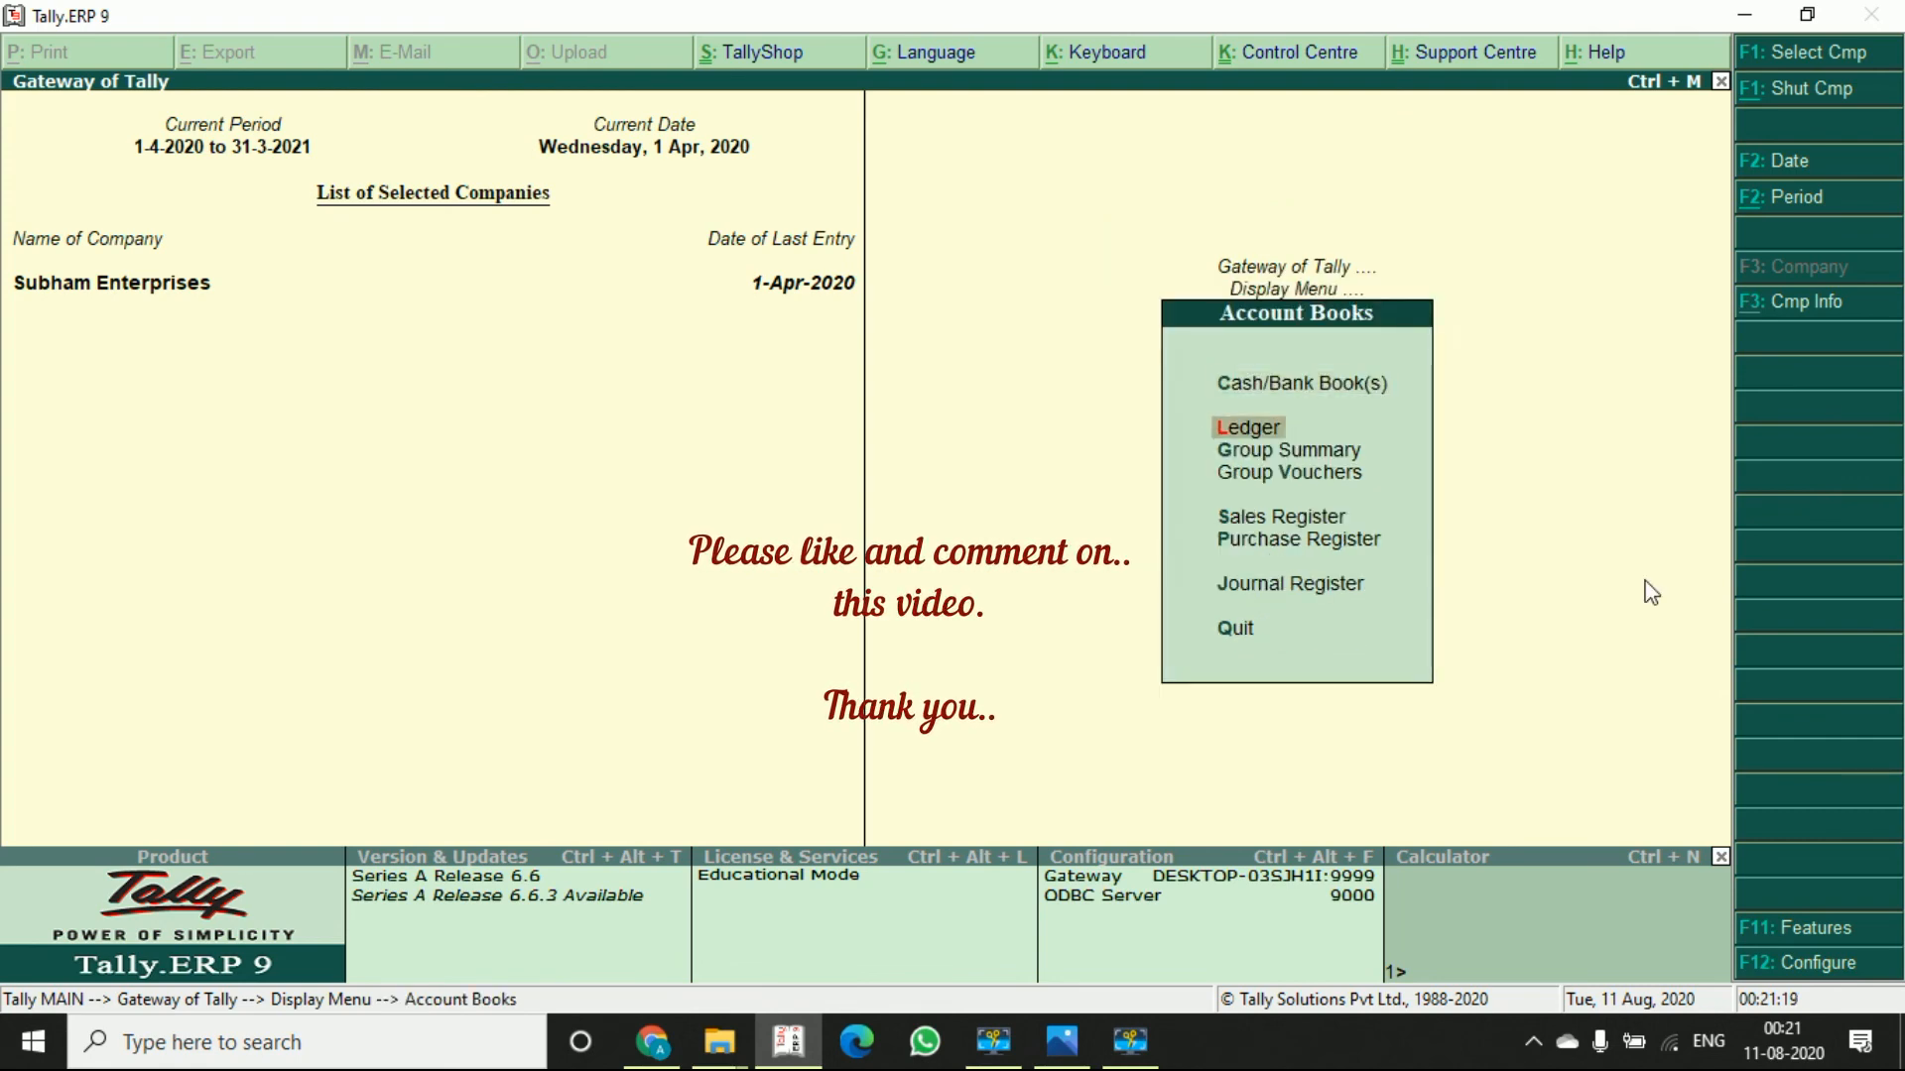
key(Up)
key(Return)
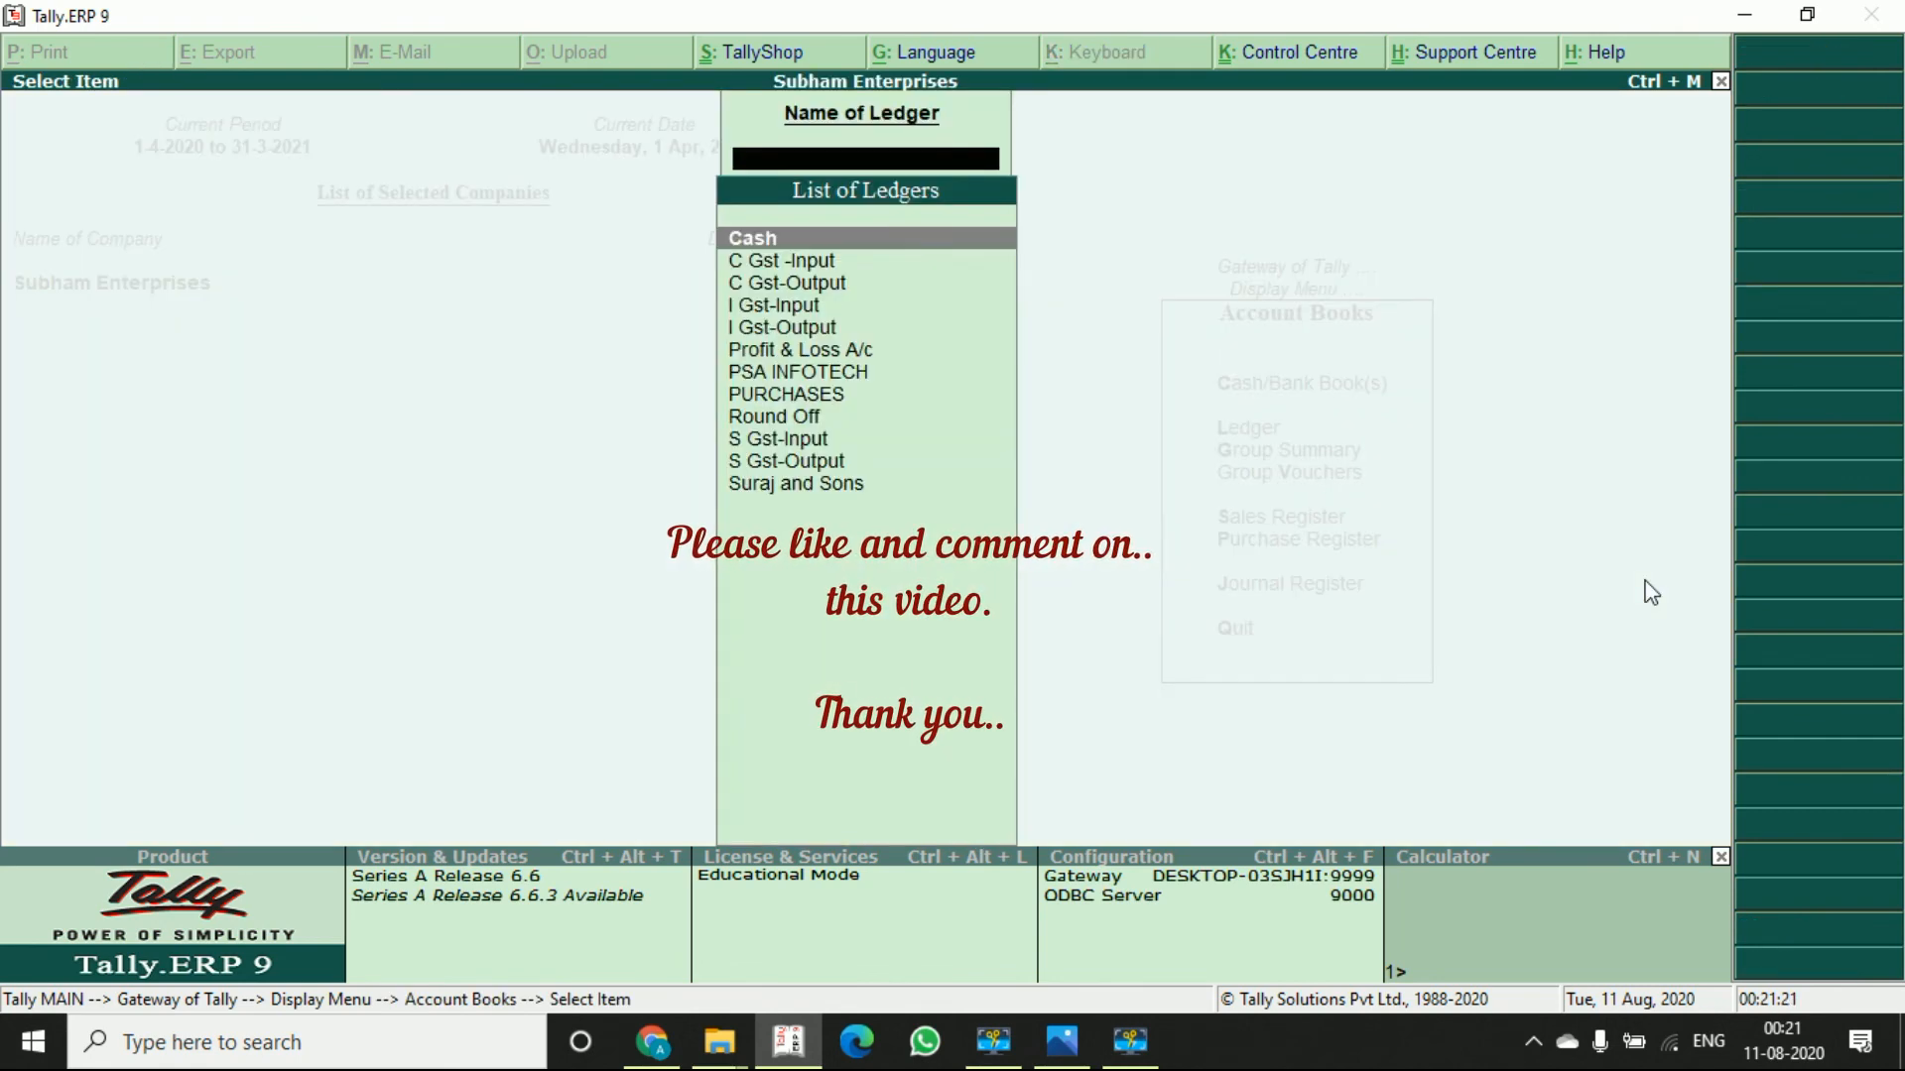
- Display the ledger vouchers of PSA INFOTECH, keeping the report period as it is
key(Down)
key(Down)
key(Down)
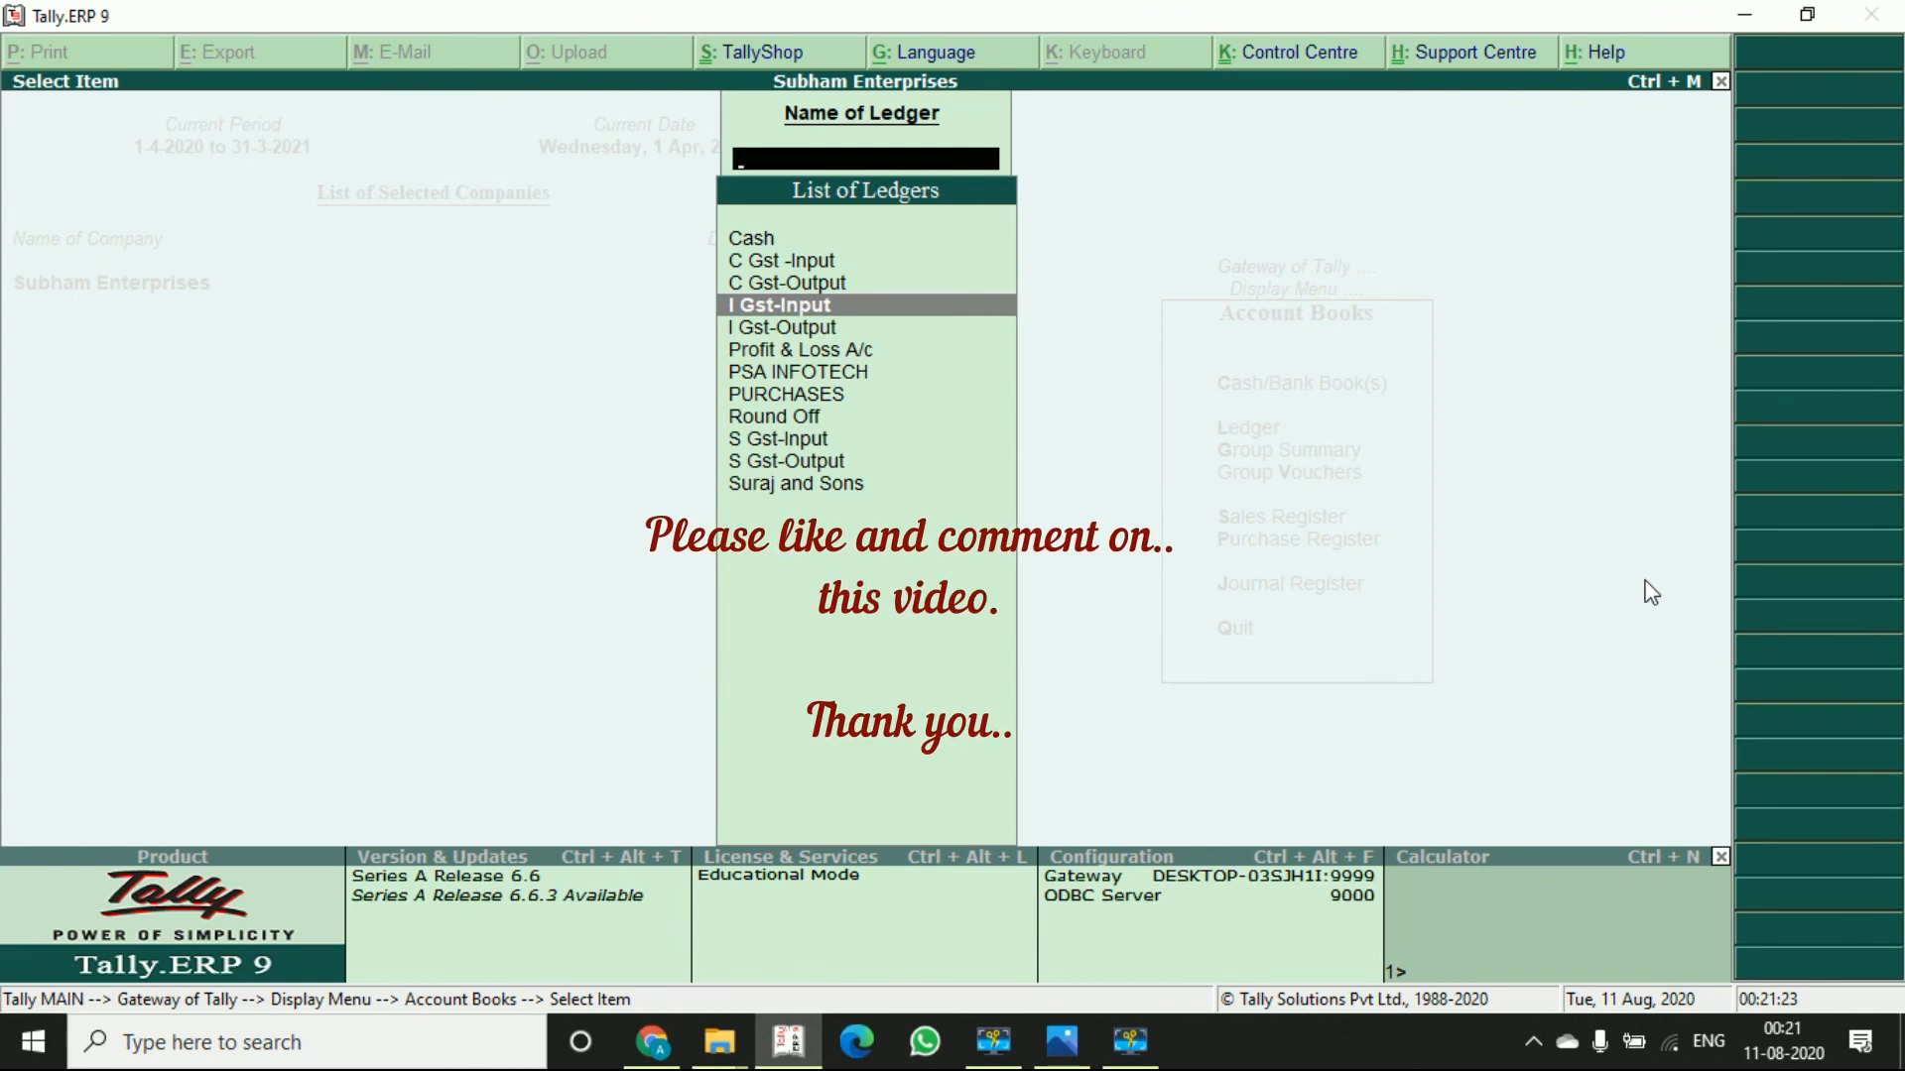
key(Down)
key(Down)
key(Down)
key(Return)
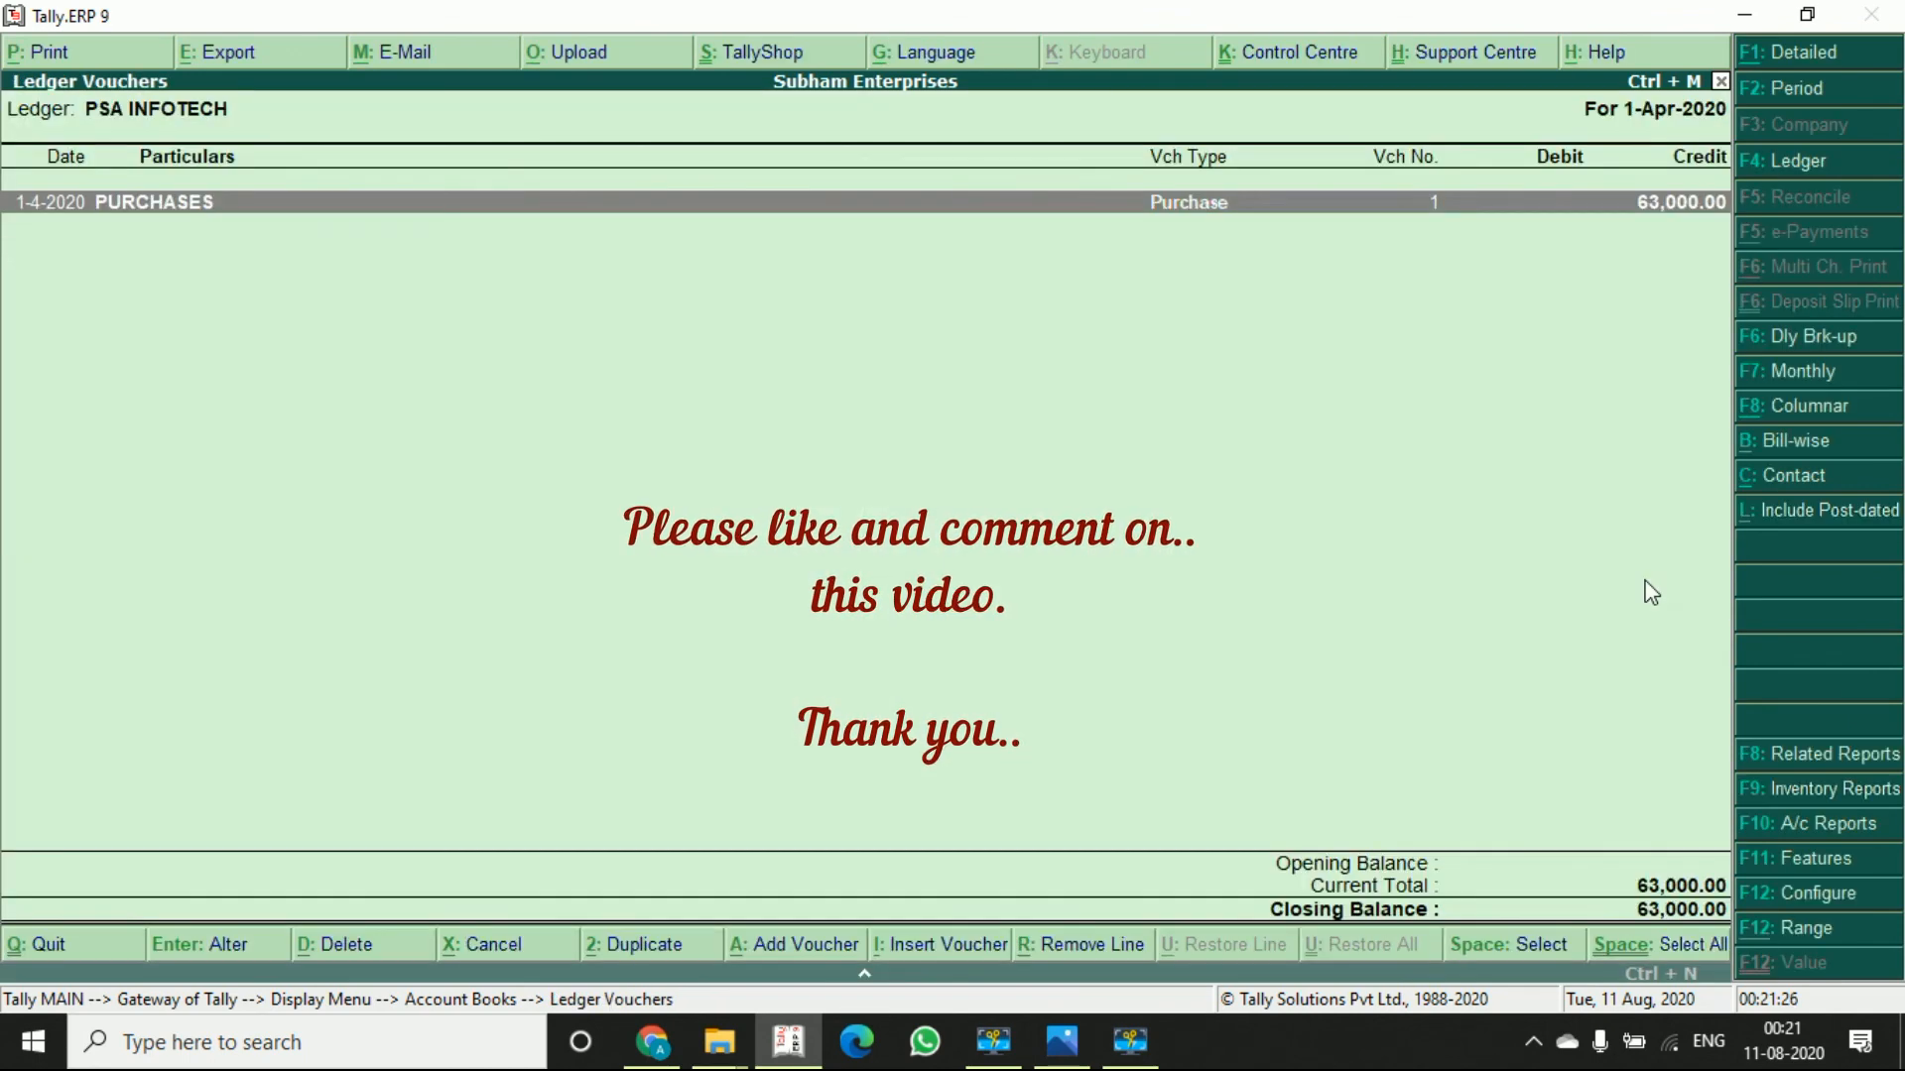
key(F2)
key(Escape)
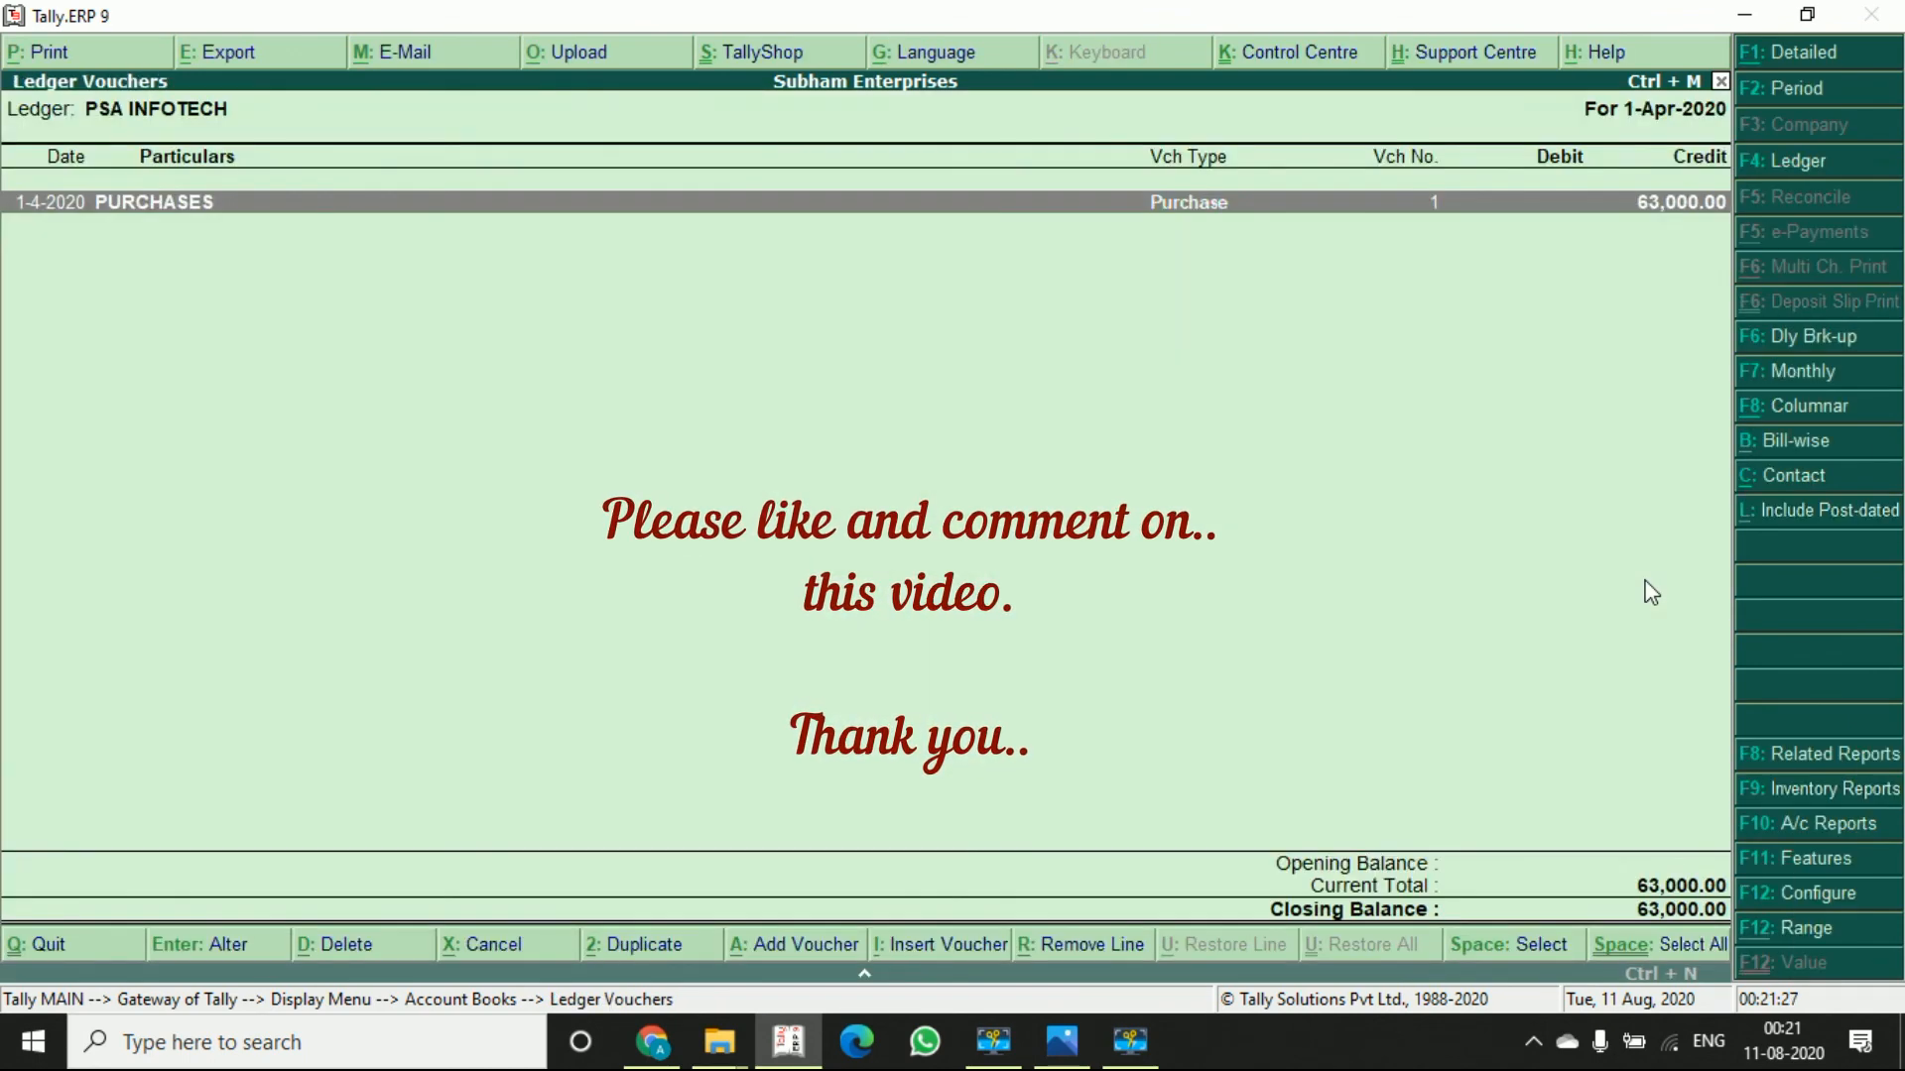